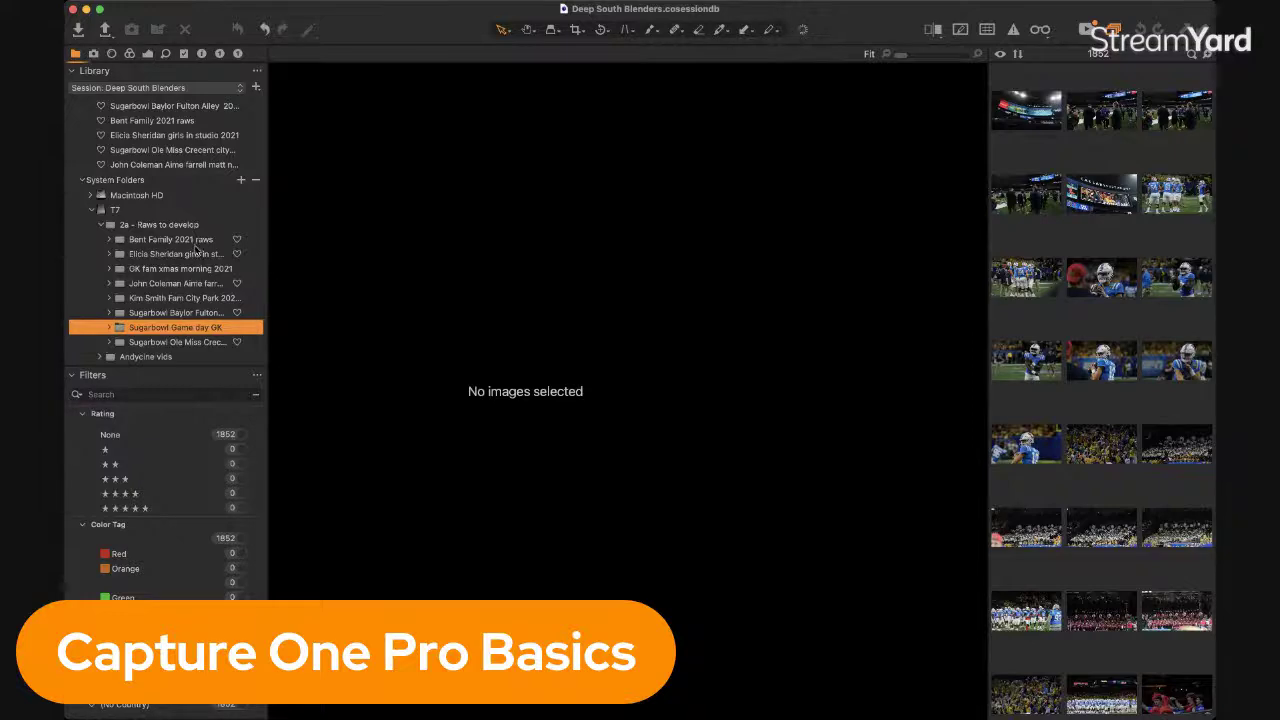
Remove the "Sugarbowl Ole Miss Crecent city..." folder from the Session Favorites.
scroll(163, 232, up, 3)
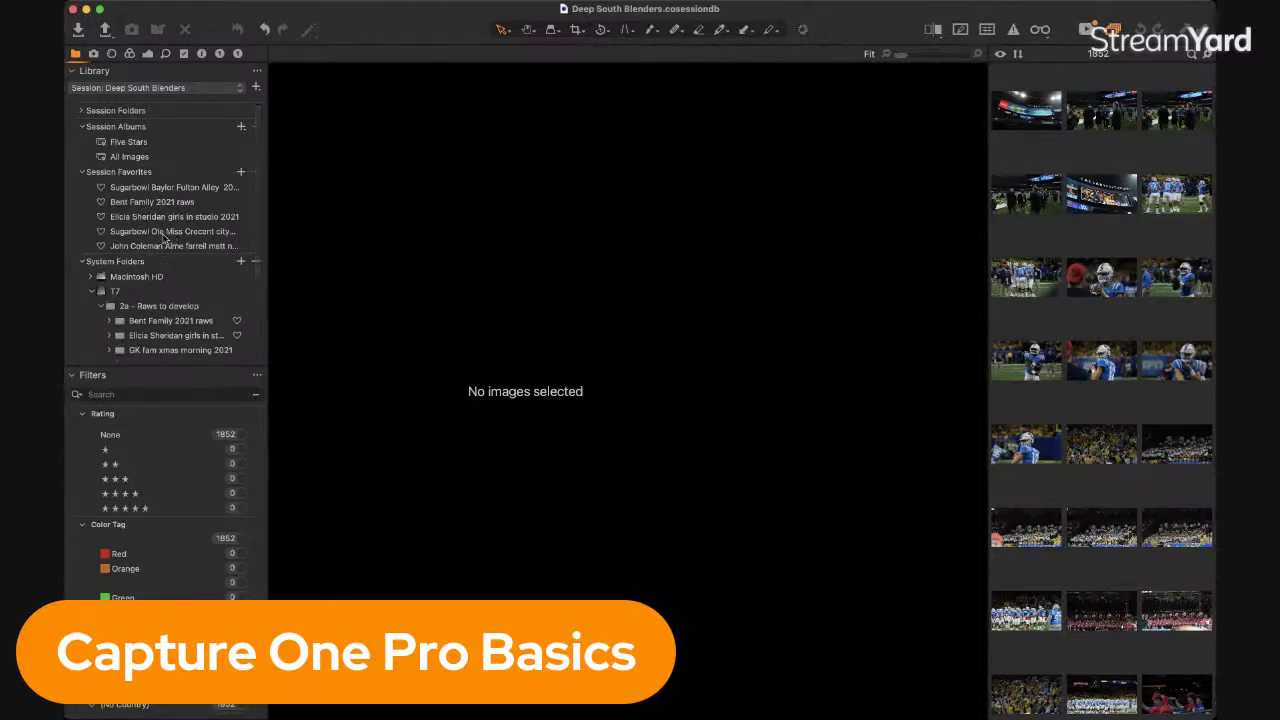
click(164, 234)
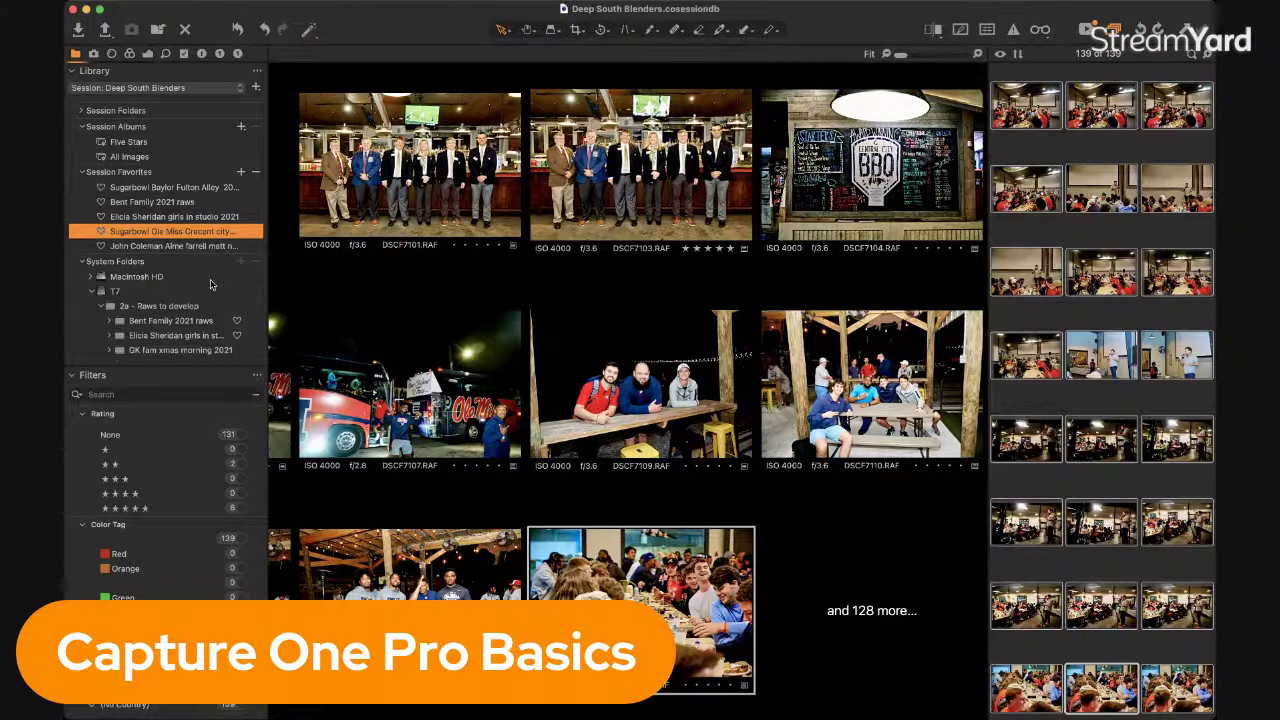
key(Delete)
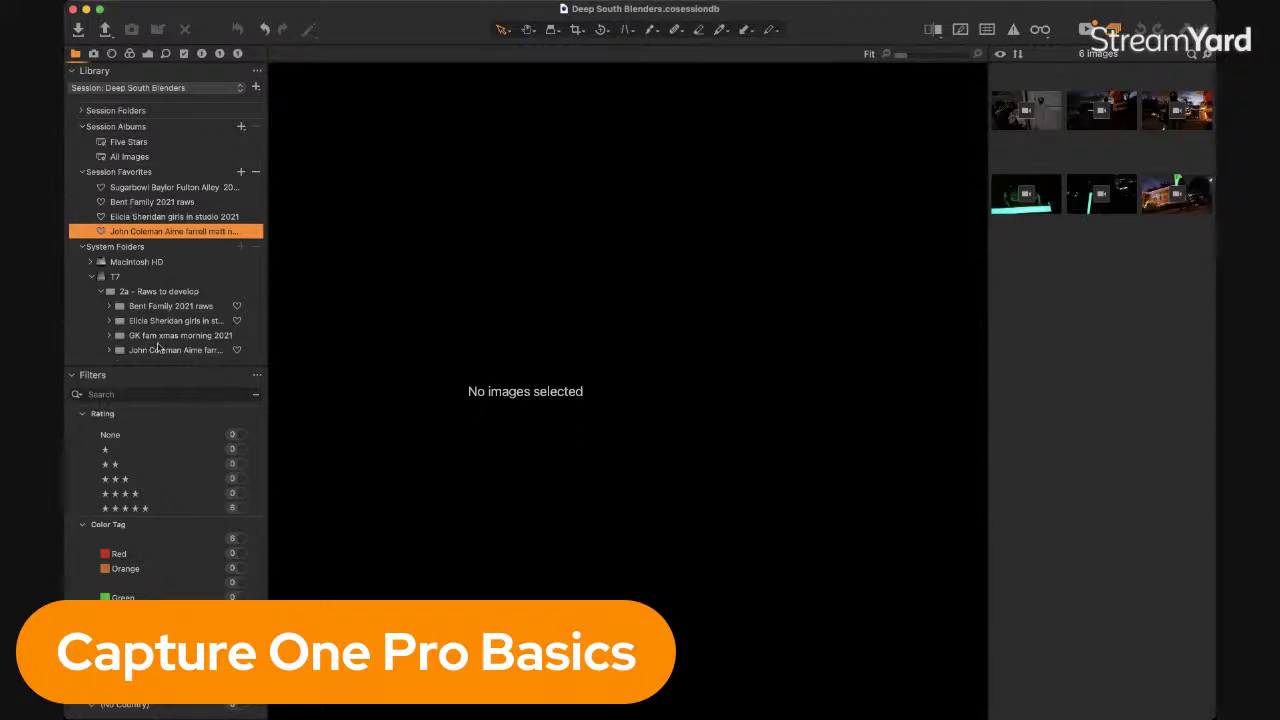
scroll(157, 347, down, 5)
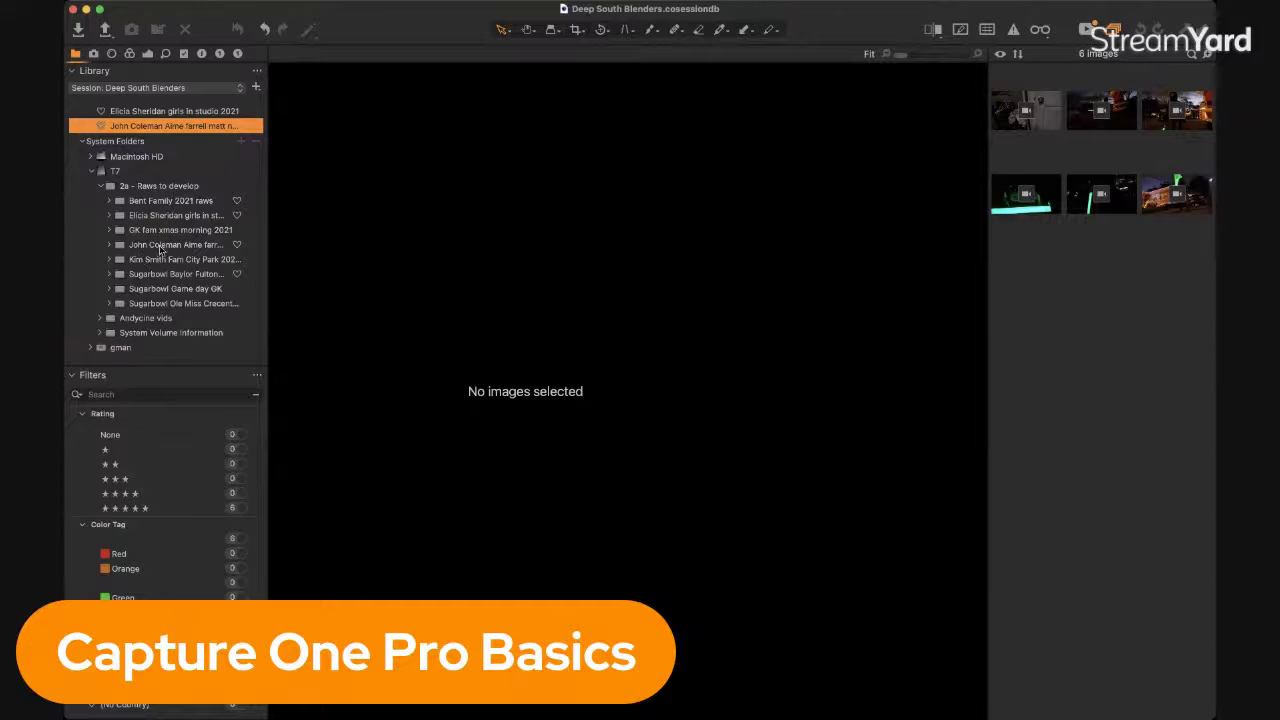
scroll(159, 249, up, 5)
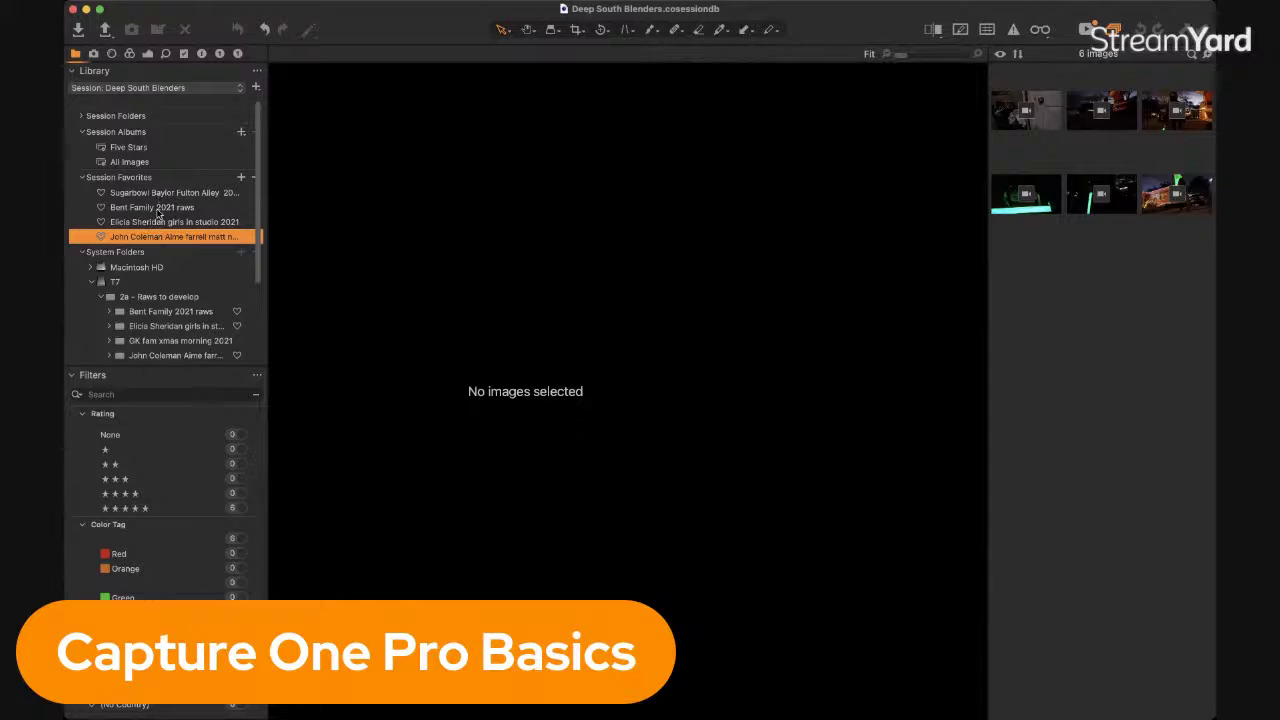
Open the family 2021 raws folder from the Session Favorites and hide the tools and the viewer so only thumbnails show.
click(155, 208)
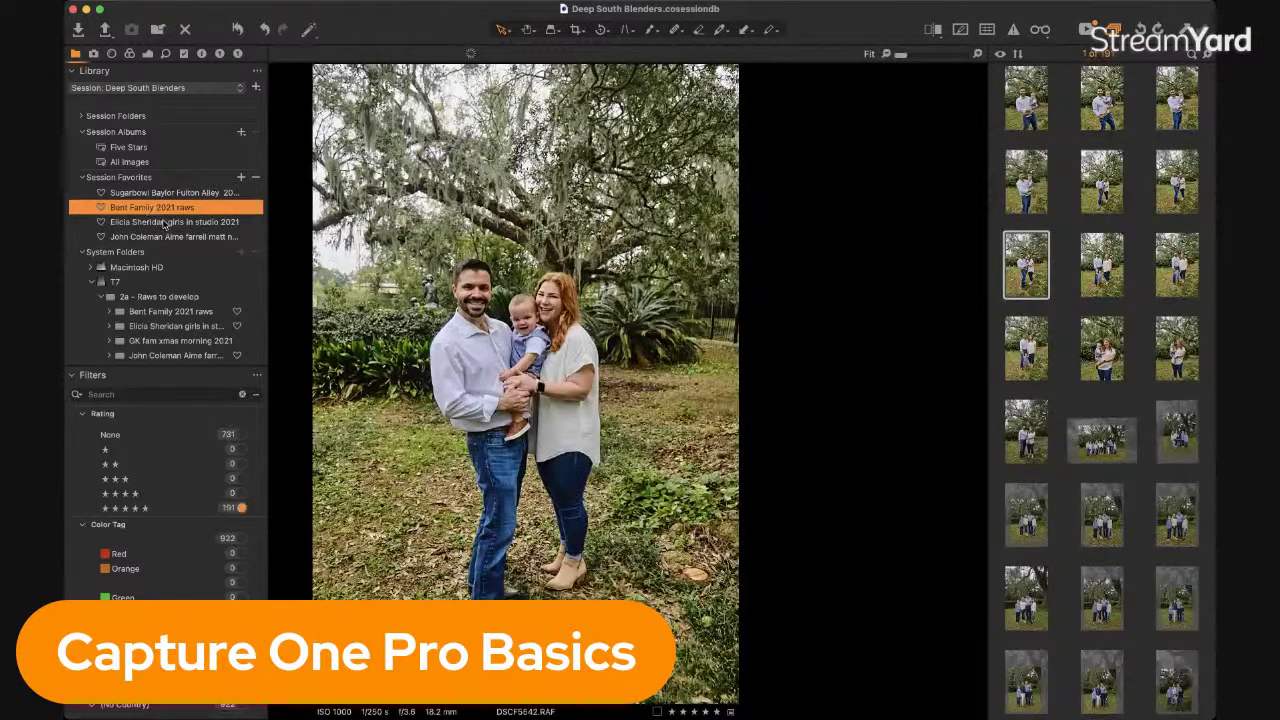
key(super+t)
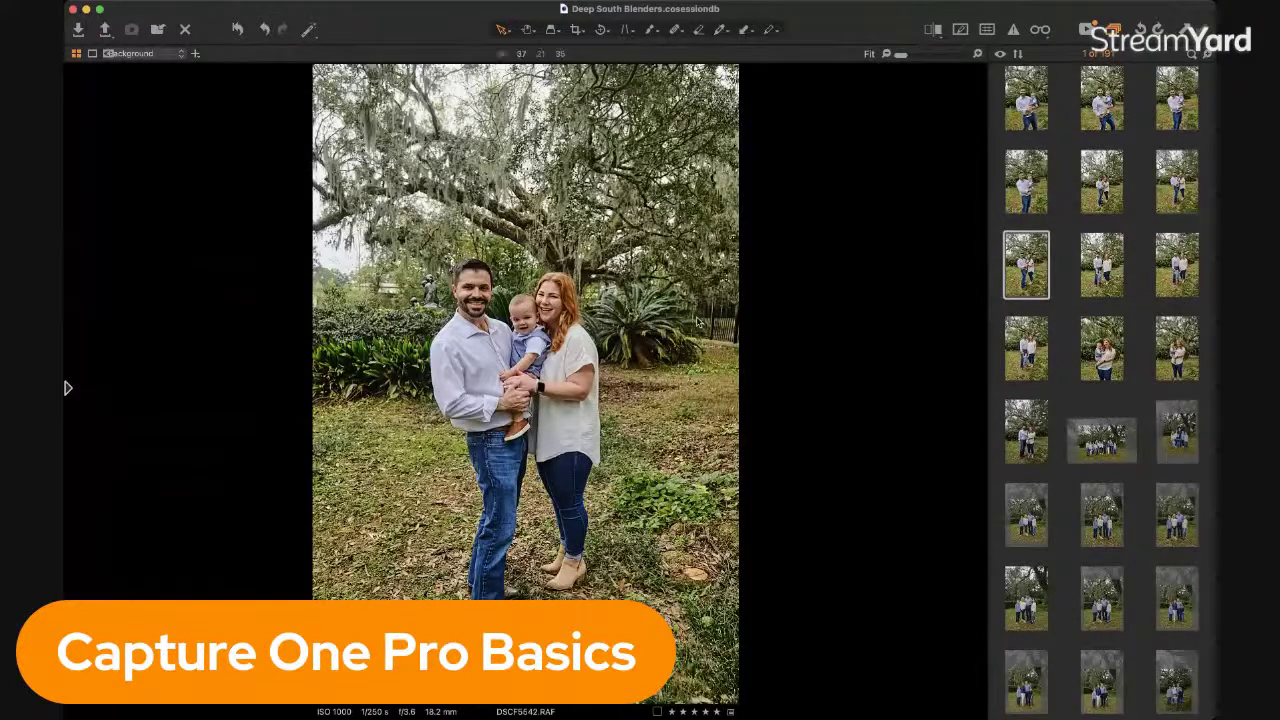
key(super+alt+v)
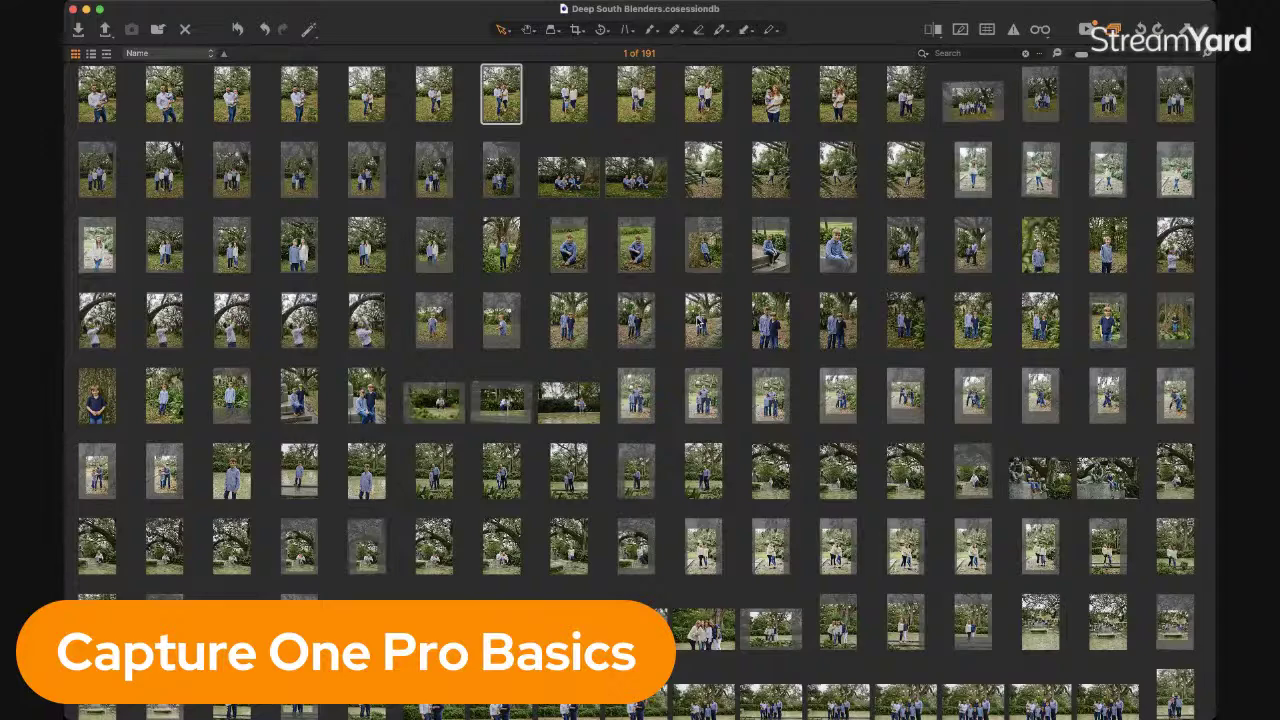
Enlarge the browser thumbnails to four per row and look through the five-star family photos.
click(1088, 58)
drag(1110, 58, 1190, 56)
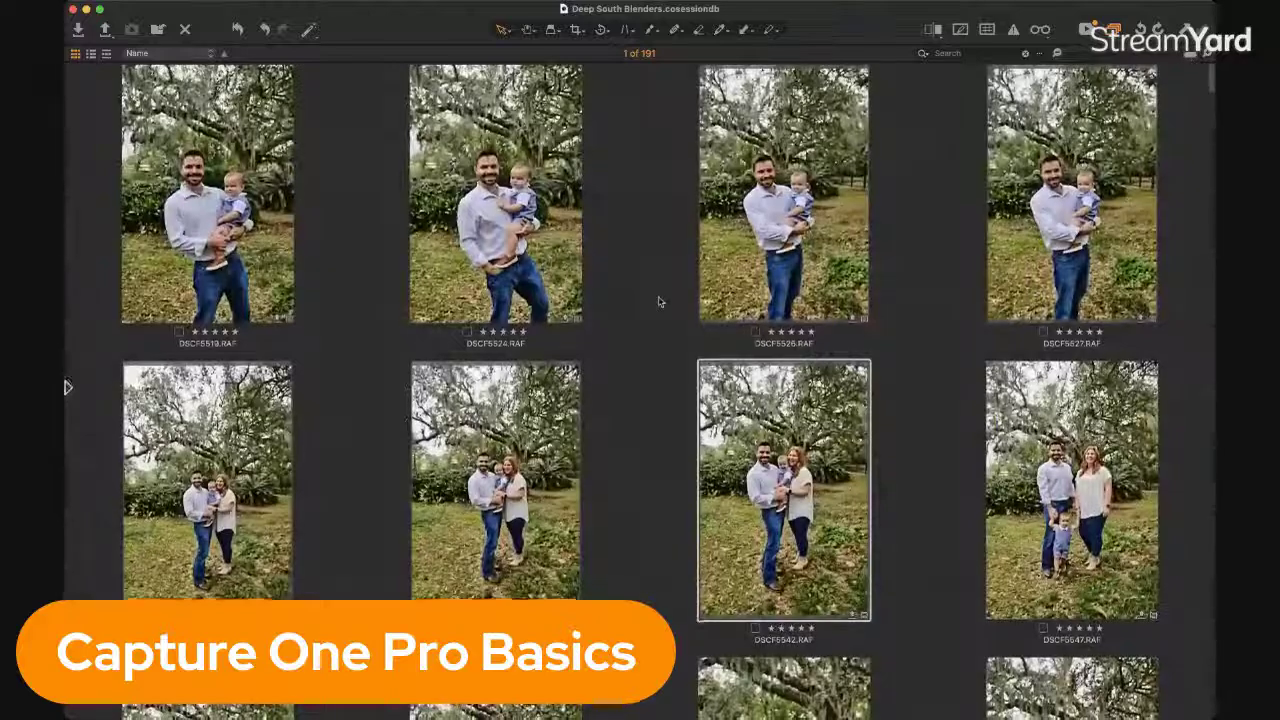
scroll(660, 300, down, 5)
scroll(659, 302, down, 3)
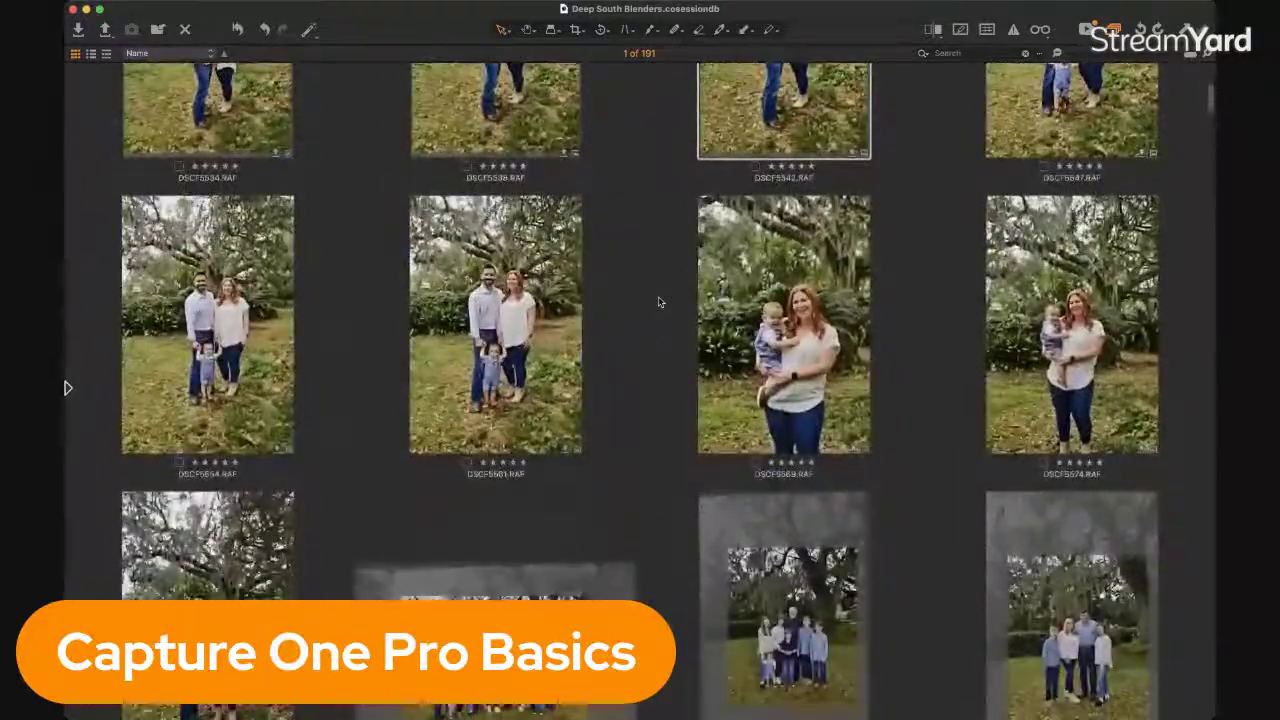
scroll(659, 302, up, 8)
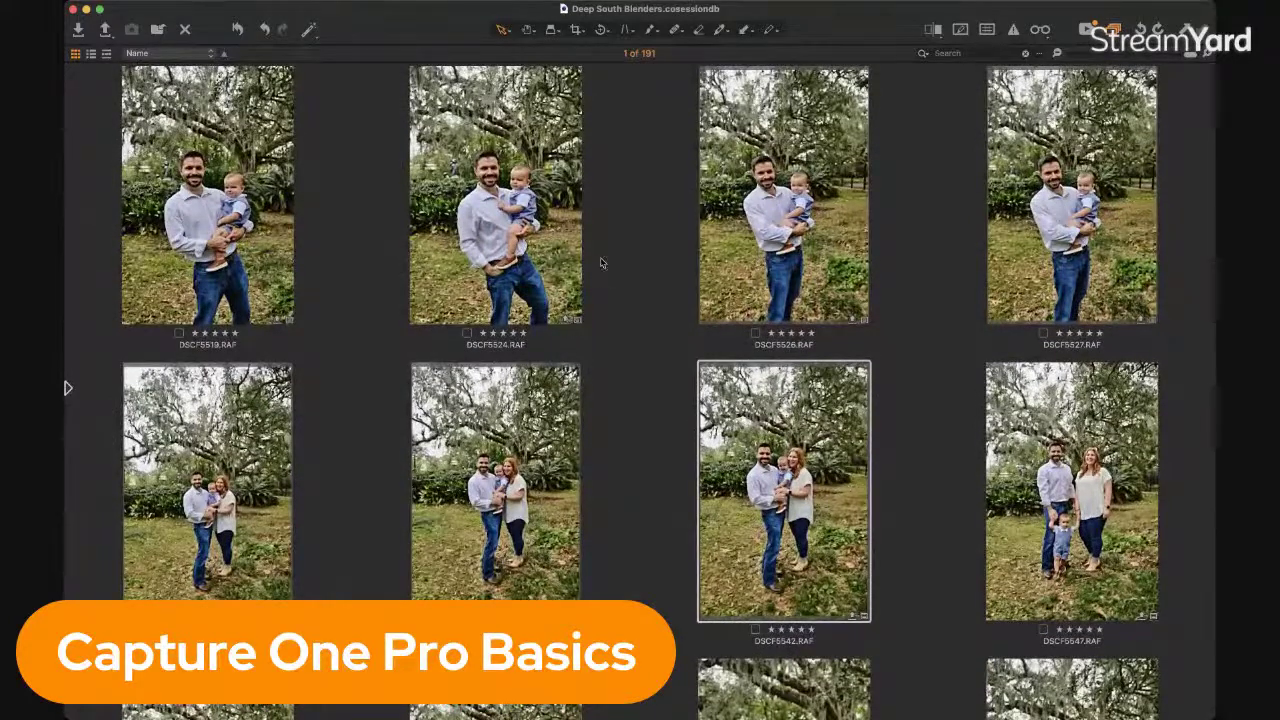
Filter the family photos to those with no star rating and return toward the beginning of the set.
mouse_move(68, 387)
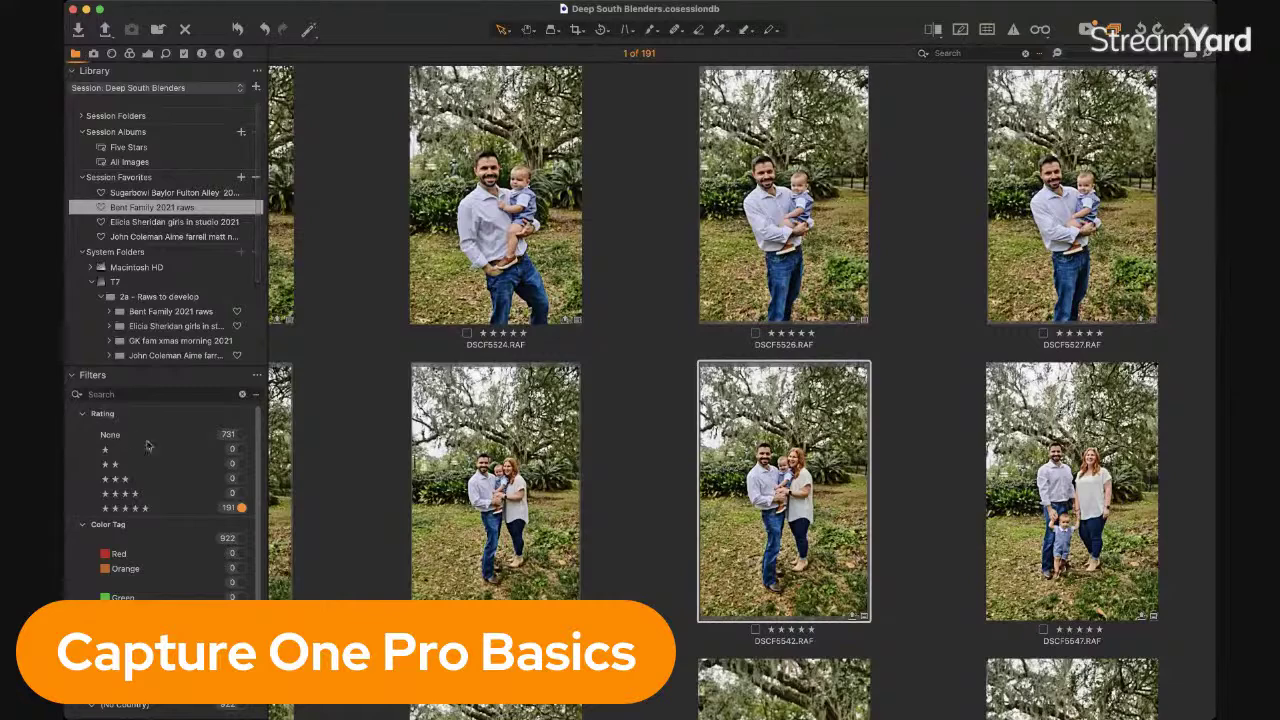
click(242, 437)
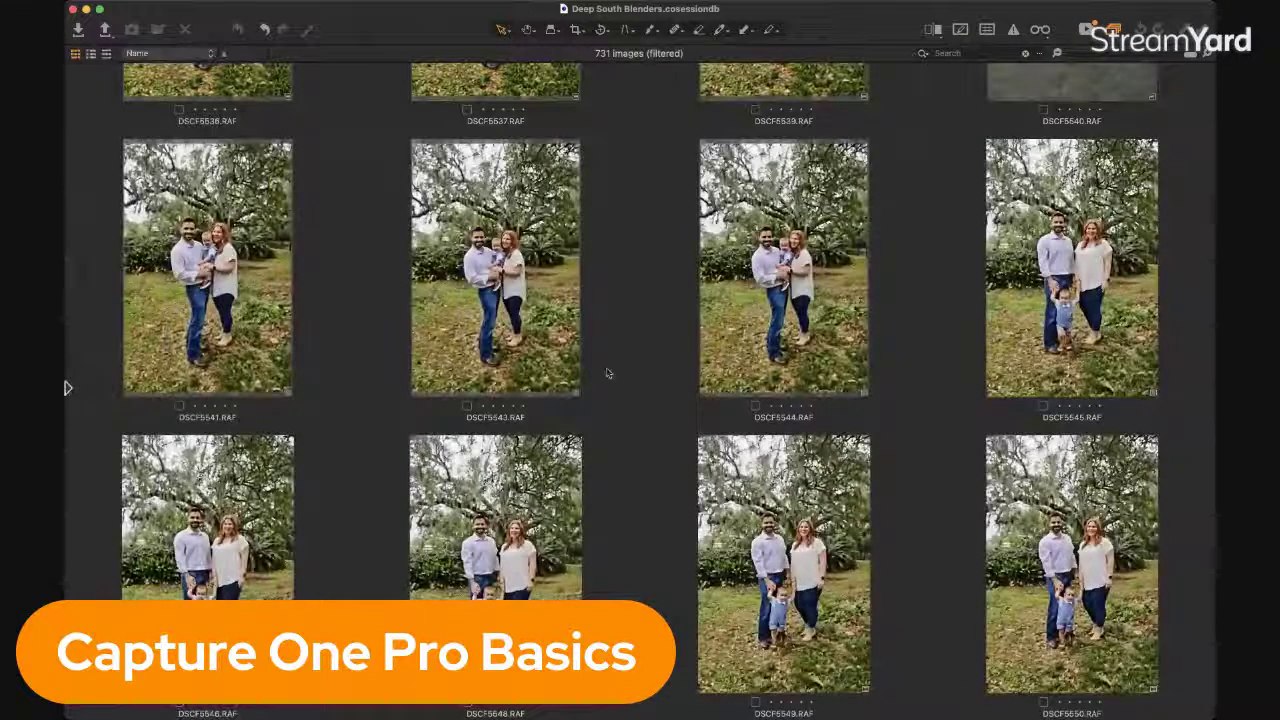
scroll(651, 286, up, 6)
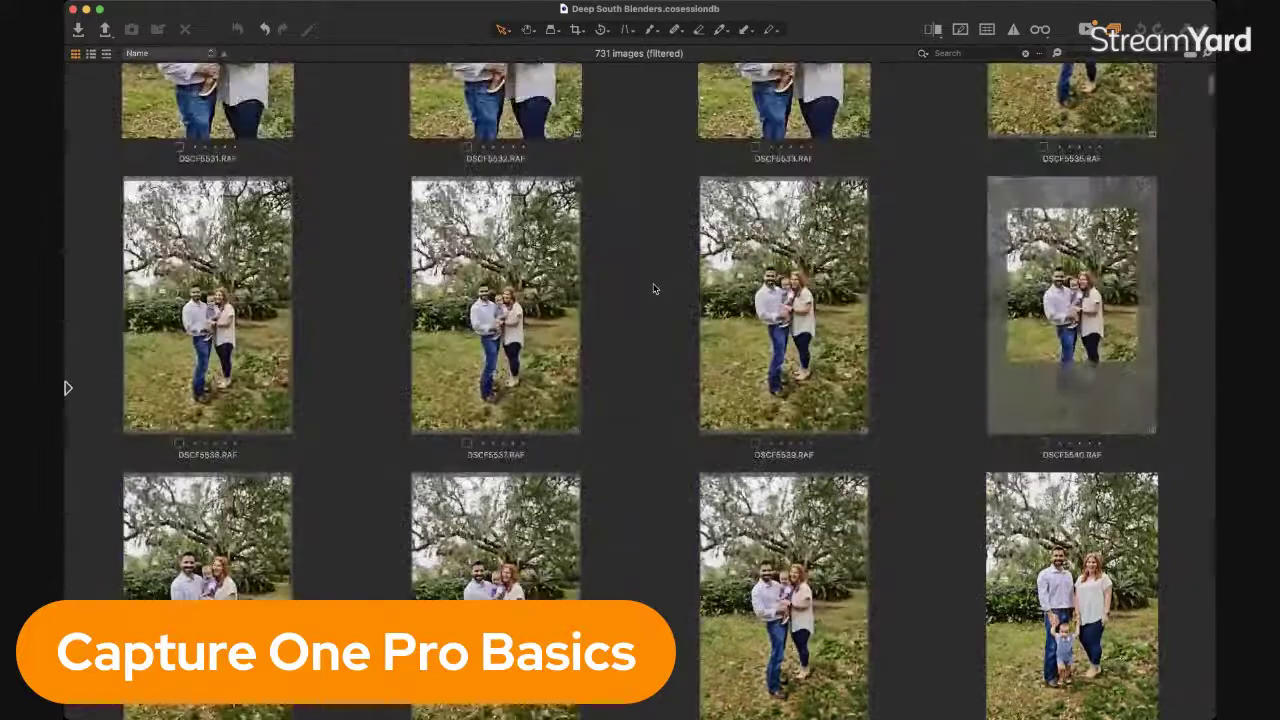
scroll(653, 289, up, 2)
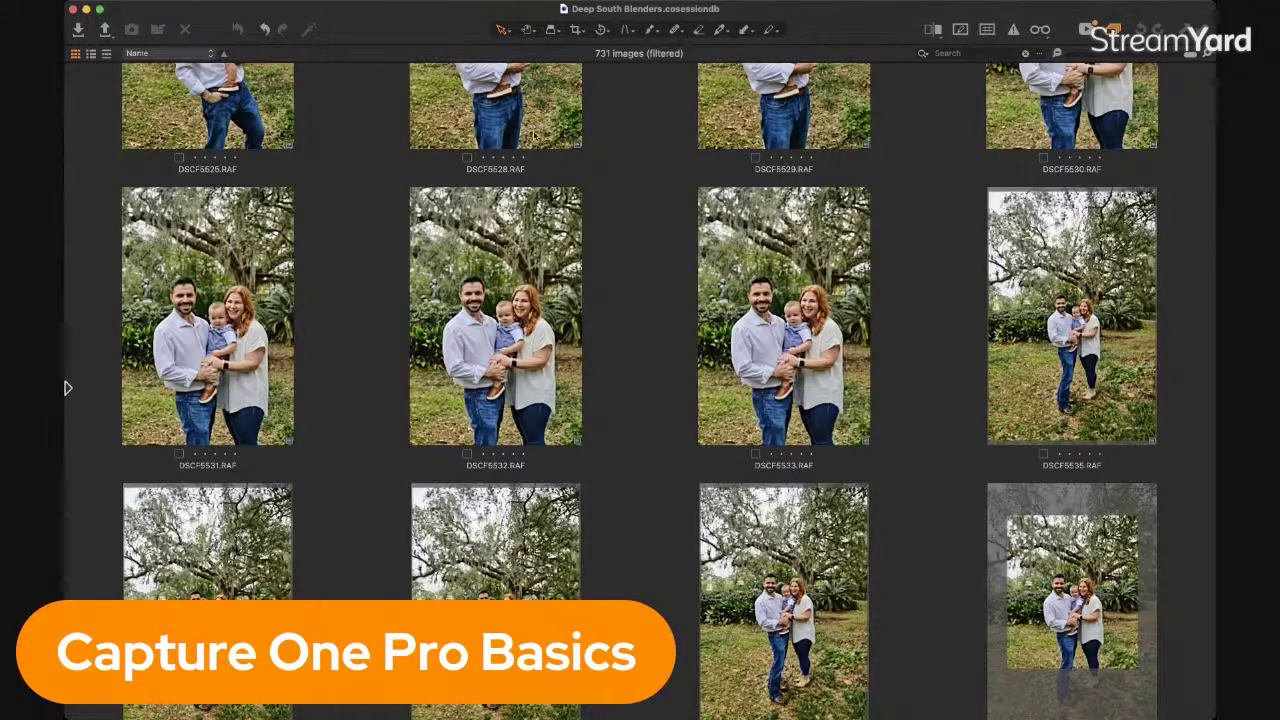
Make DSCF5532.RAF black and white by setting its saturation to -100.
click(484, 278)
mouse_move(66, 293)
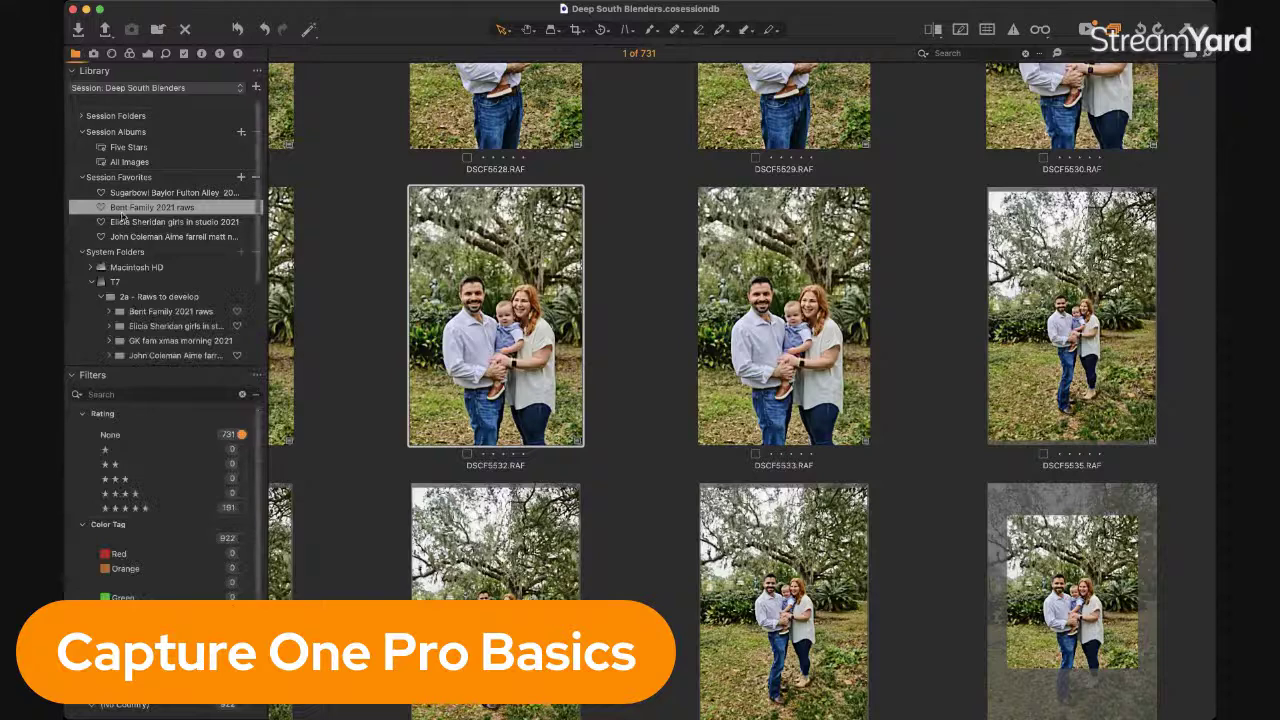
click(129, 53)
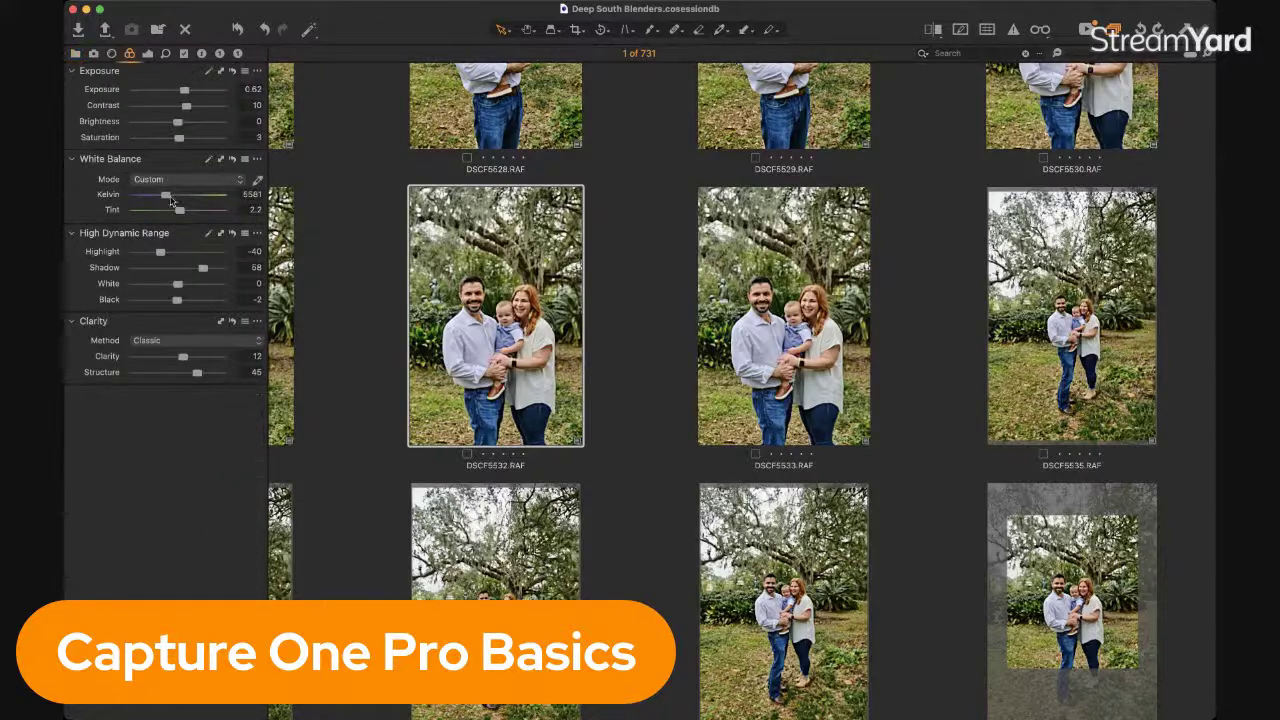
drag(179, 138, 103, 142)
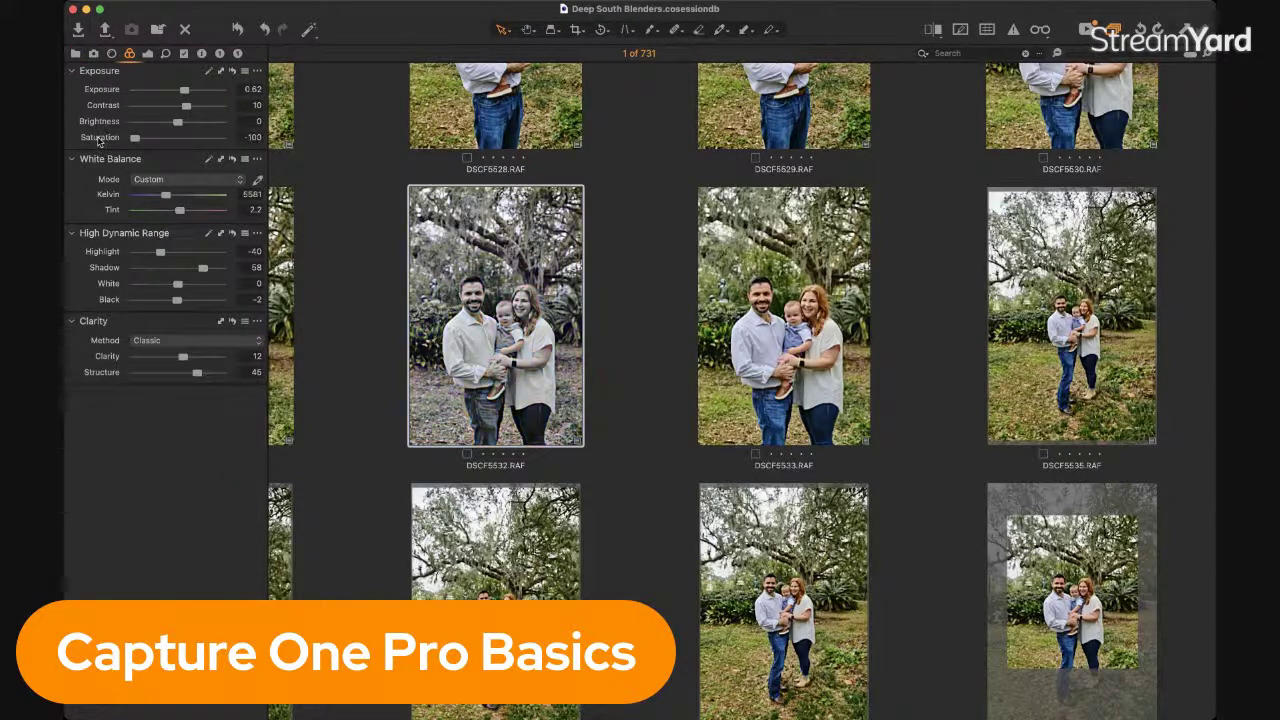
click(660, 297)
click(470, 291)
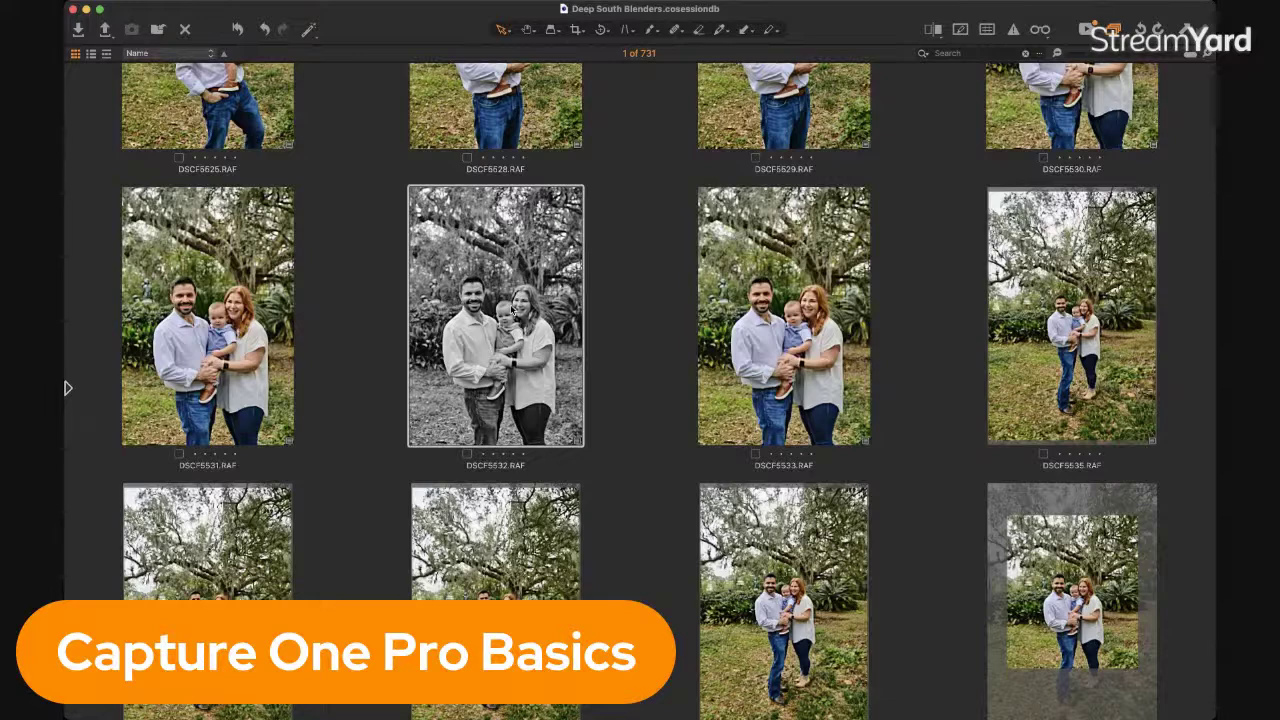
Try applying DSCF5532's black-and-white adjustments to DSCF5533 and on through DSCF5545, and undo the multi-photo application.
click(796, 323)
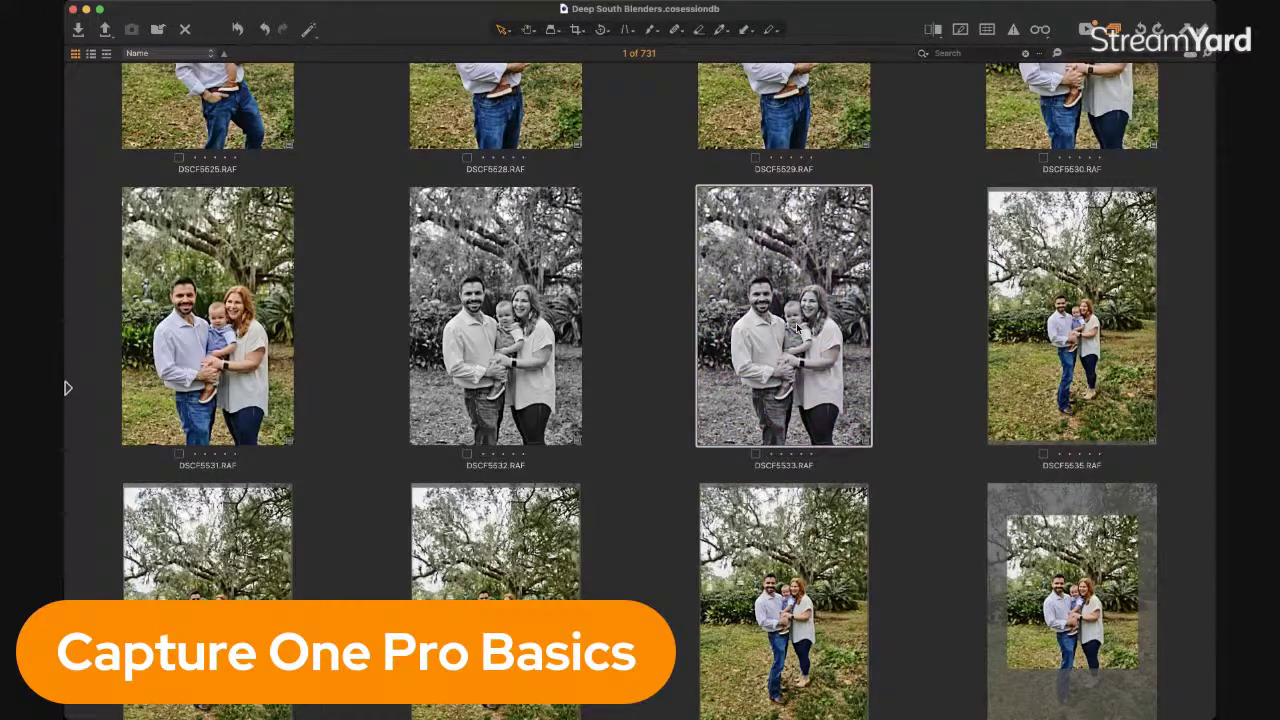
click(530, 312)
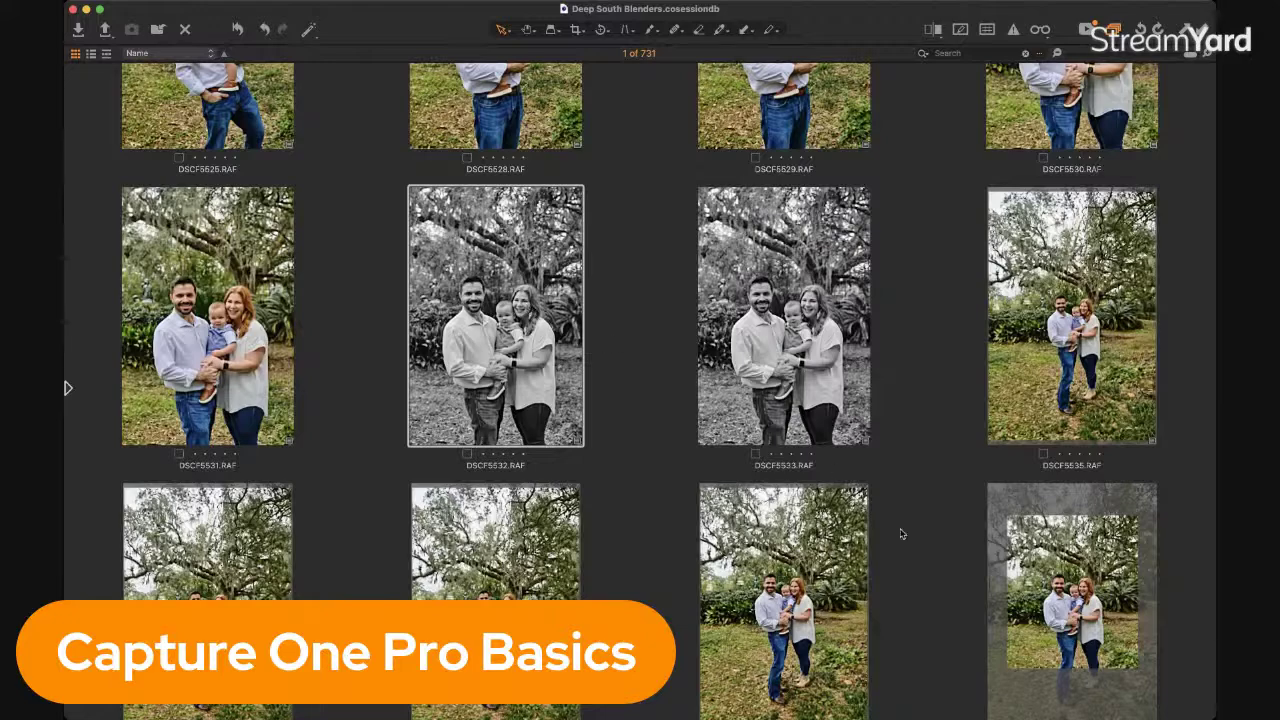
scroll(905, 540, down, 3)
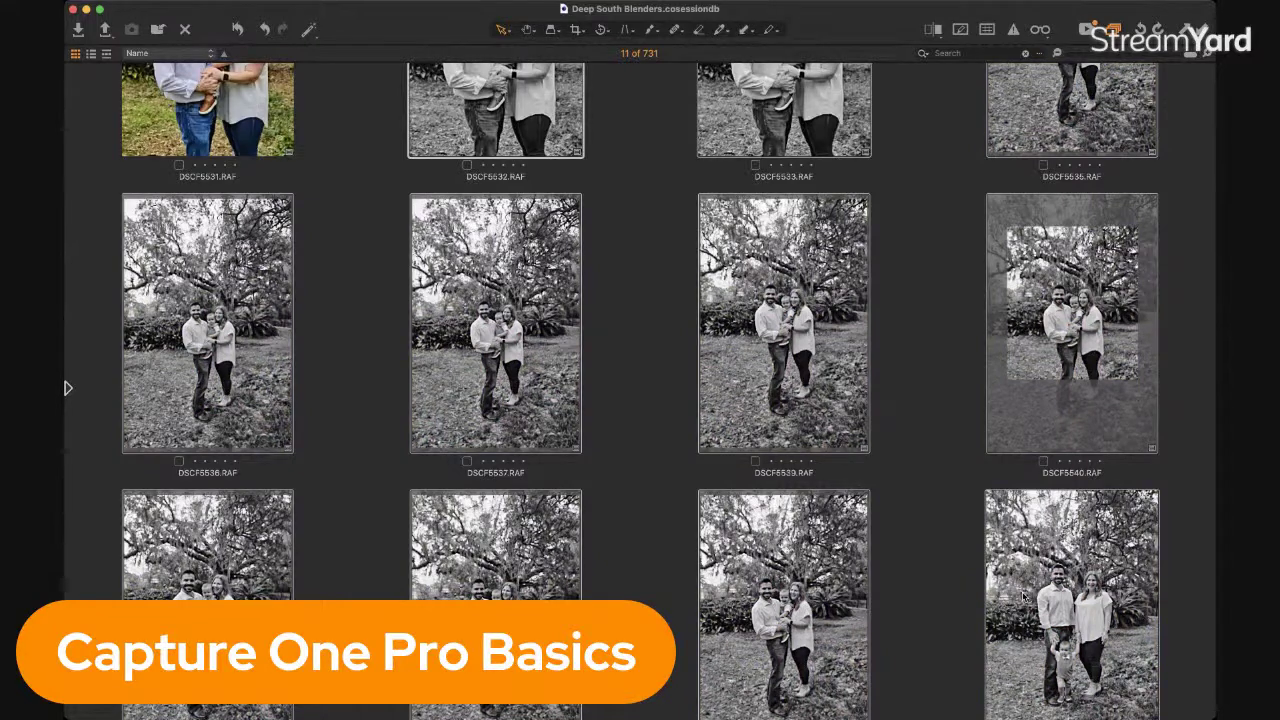
key(super+z)
click(1022, 597)
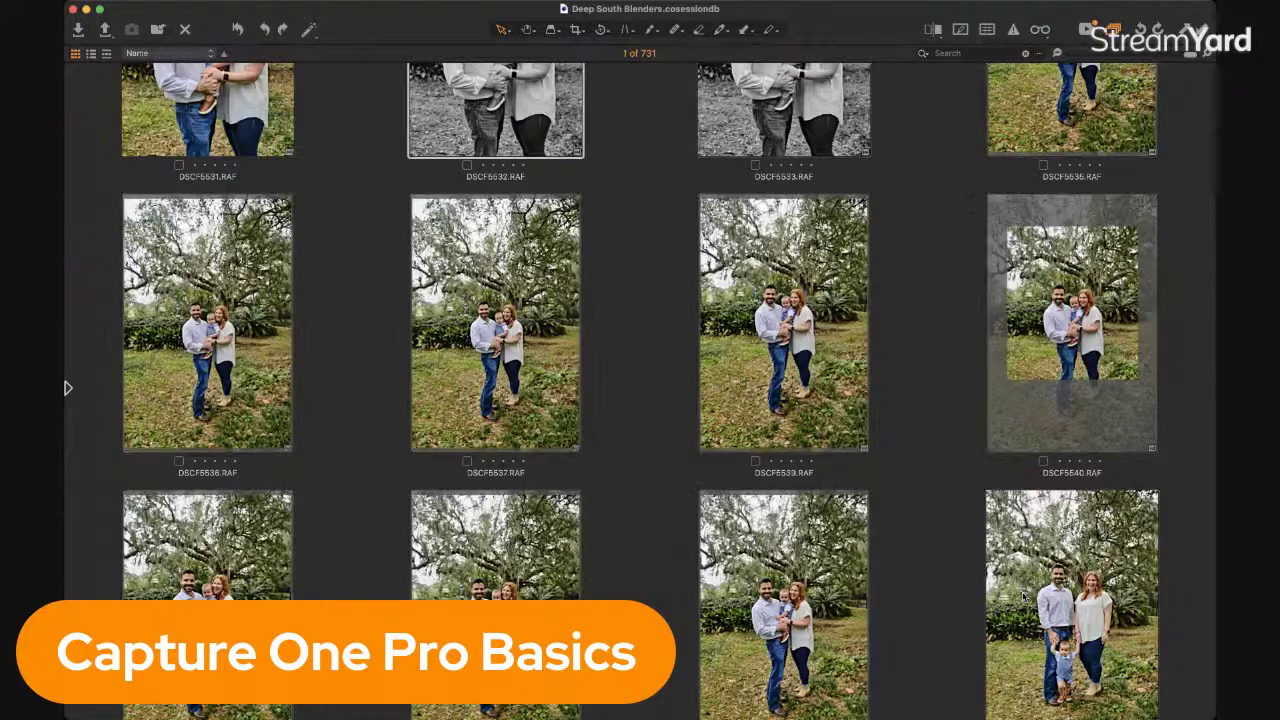
Revert the black-and-white adjustments applied to DSCF5533.RAF.
scroll(1092, 495, up, 3)
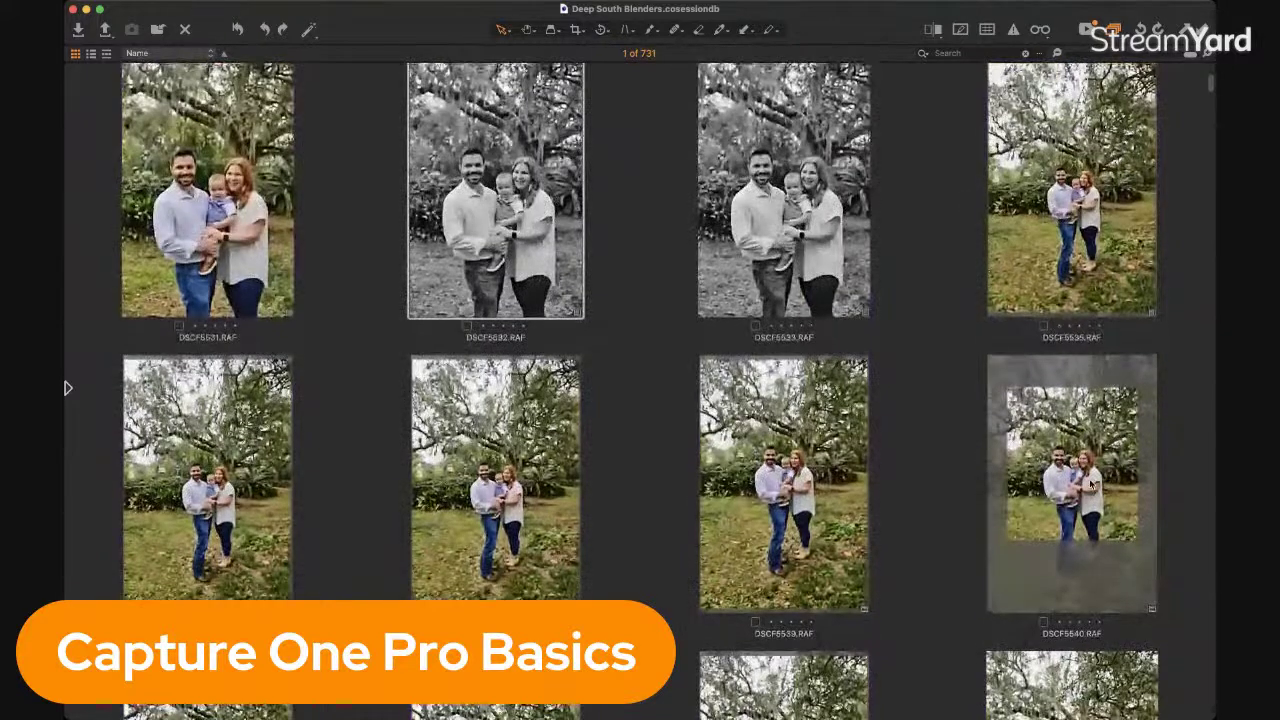
scroll(1091, 486, up, 2)
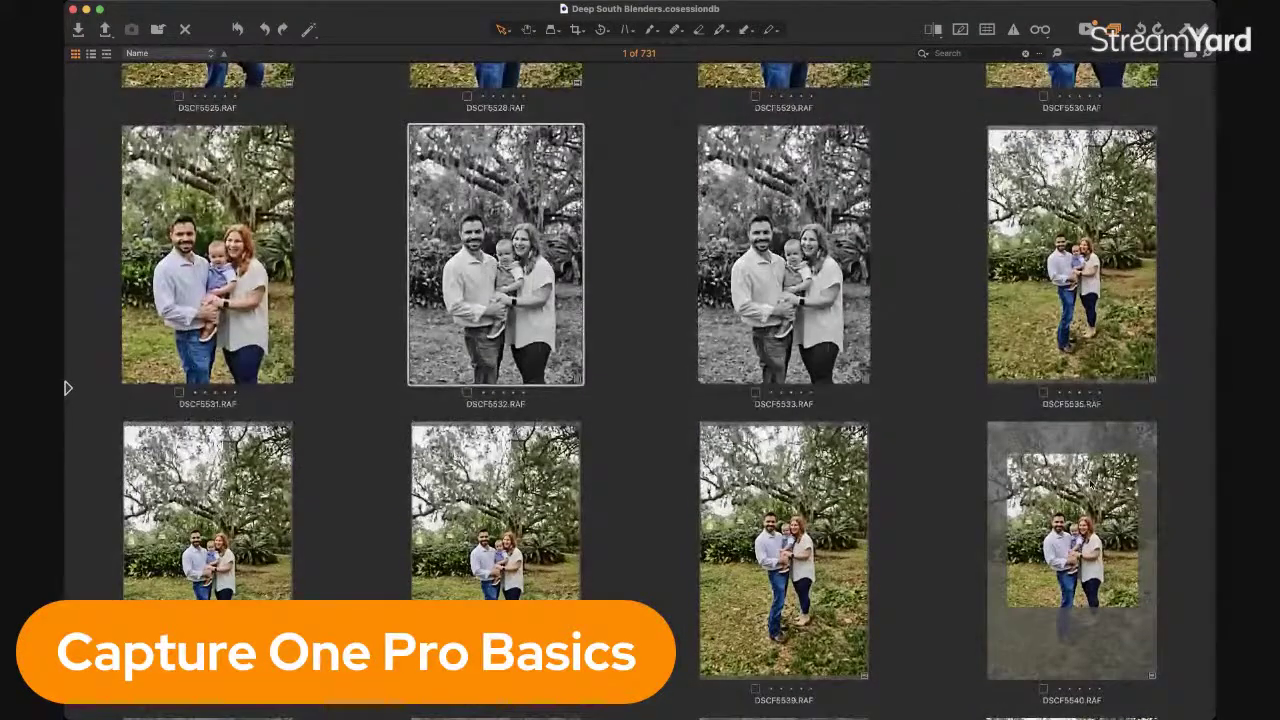
key(Right)
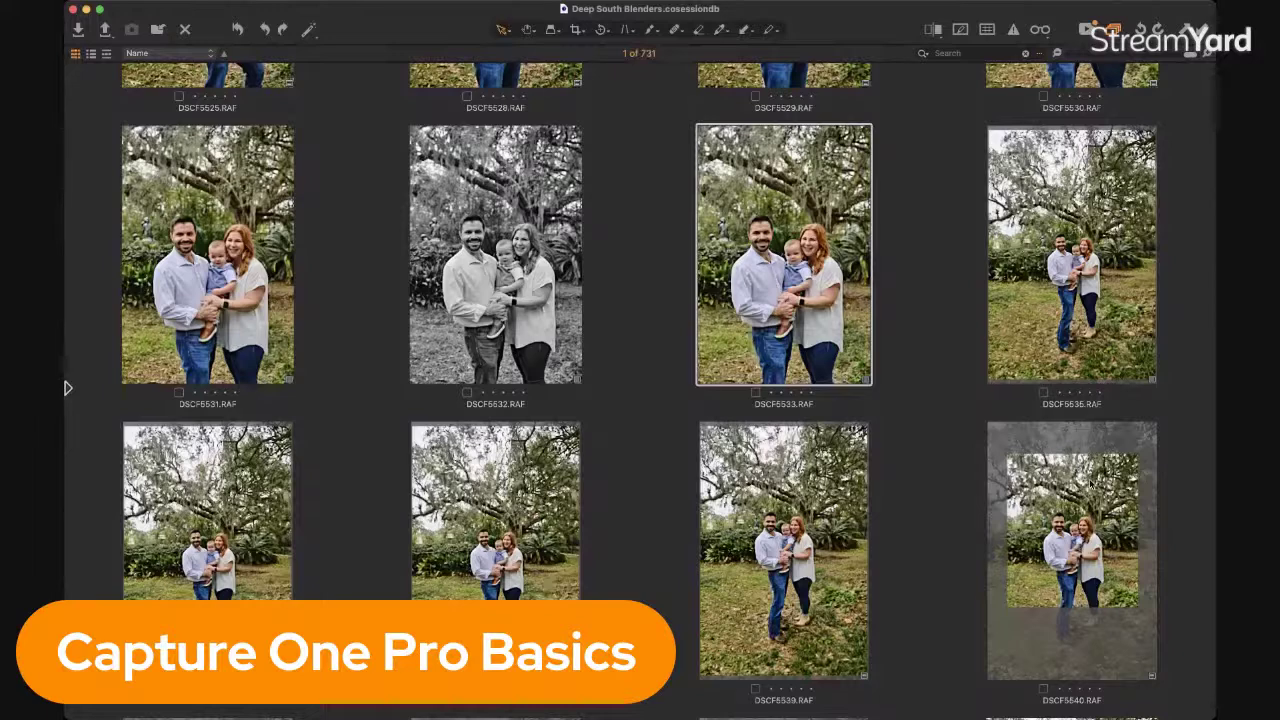
double_click(140, 11)
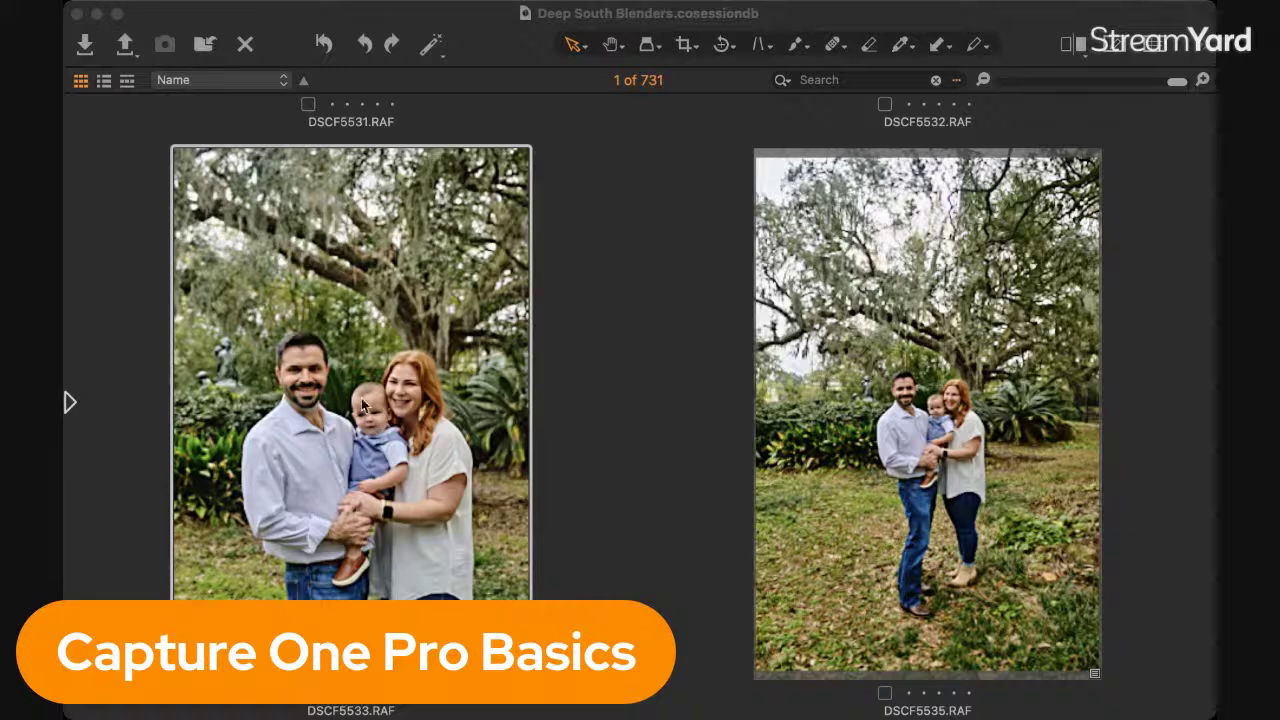
click(495, 26)
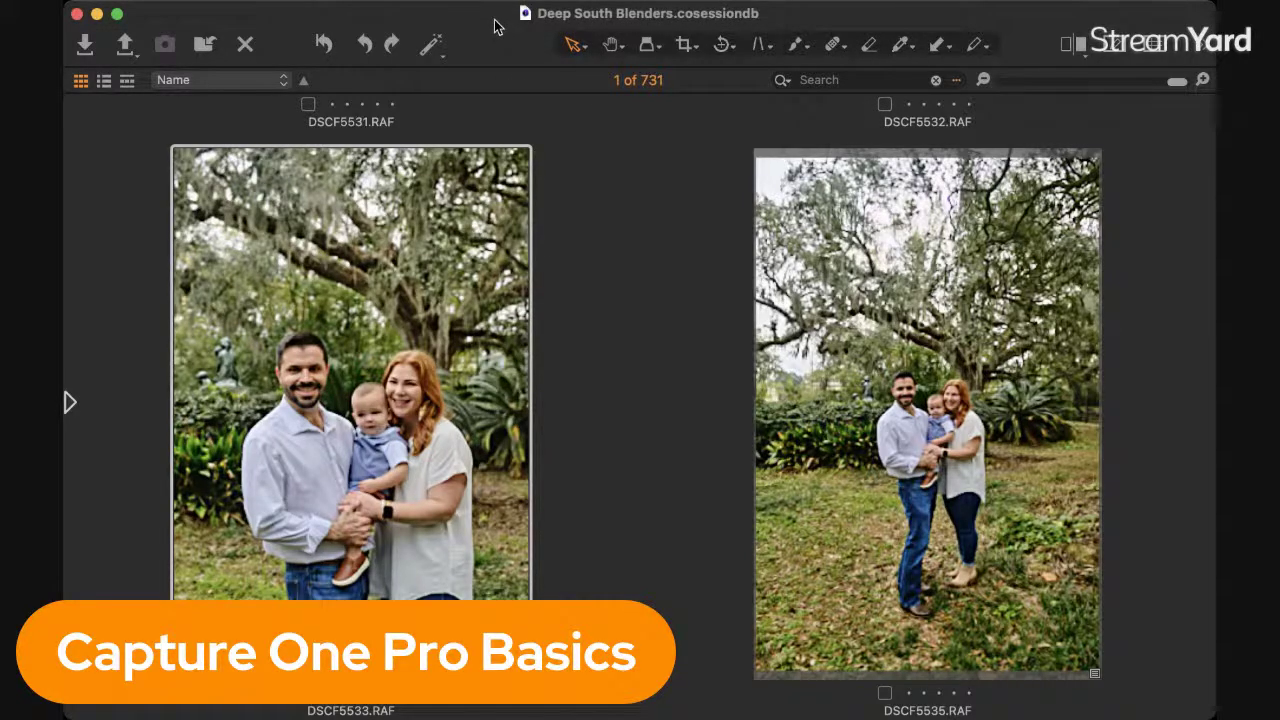
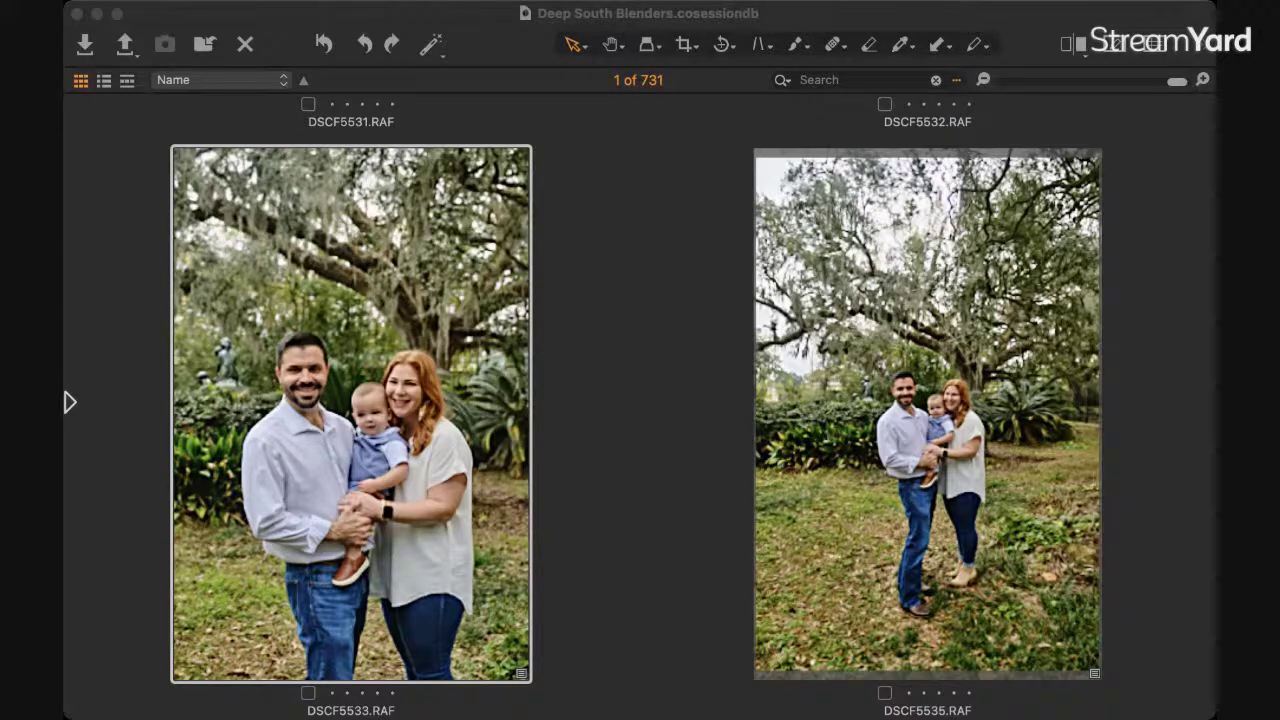
Deselect the current photo, bring back the viewer beside the thumbnails, and display DSCF5531.RAF in it.
click(658, 352)
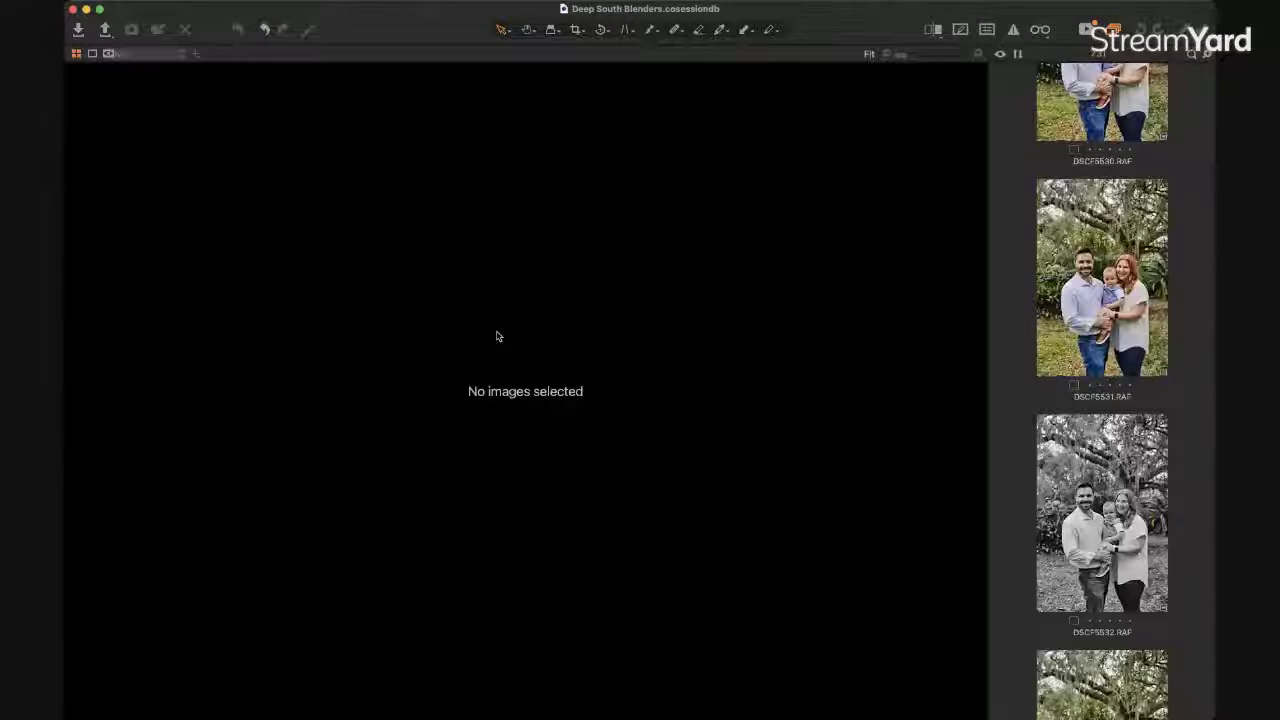
key(super+alt+v)
click(1091, 283)
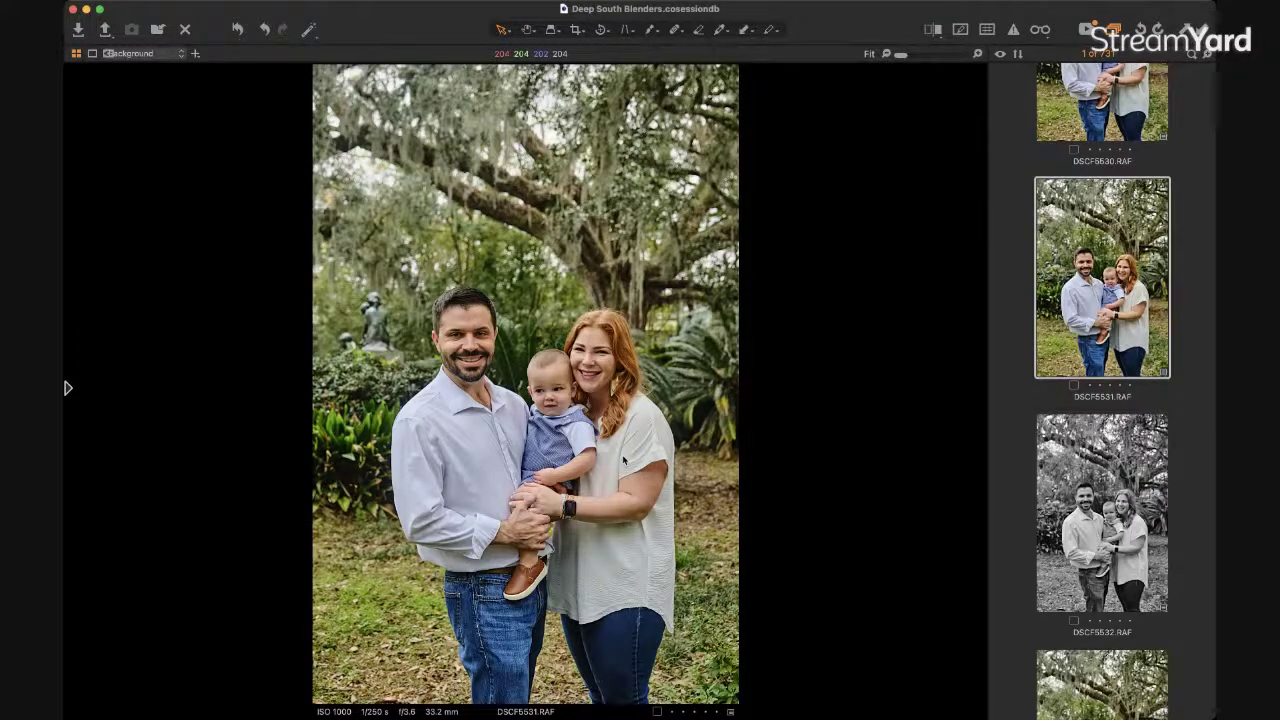
Find the wide family group photo DSCF5598.RAF further along in the browser and display it in the viewer.
scroll(1100, 424, down, 10)
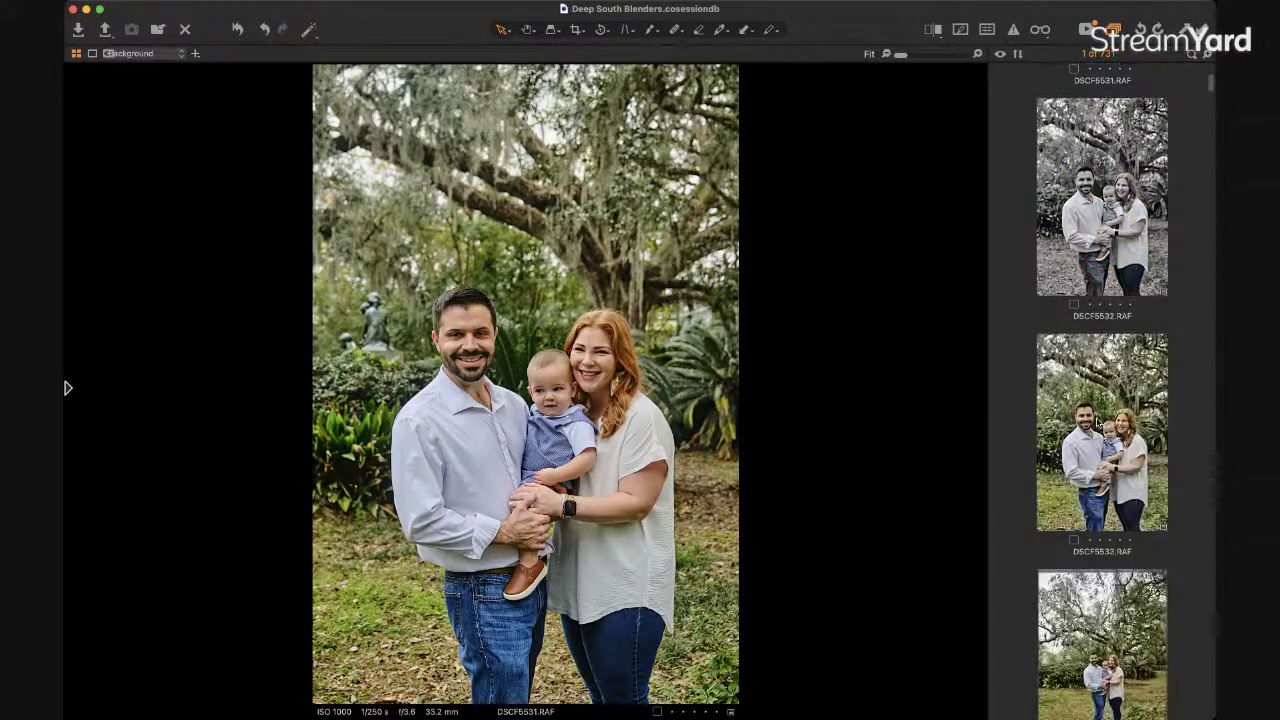
scroll(1100, 424, down, 15)
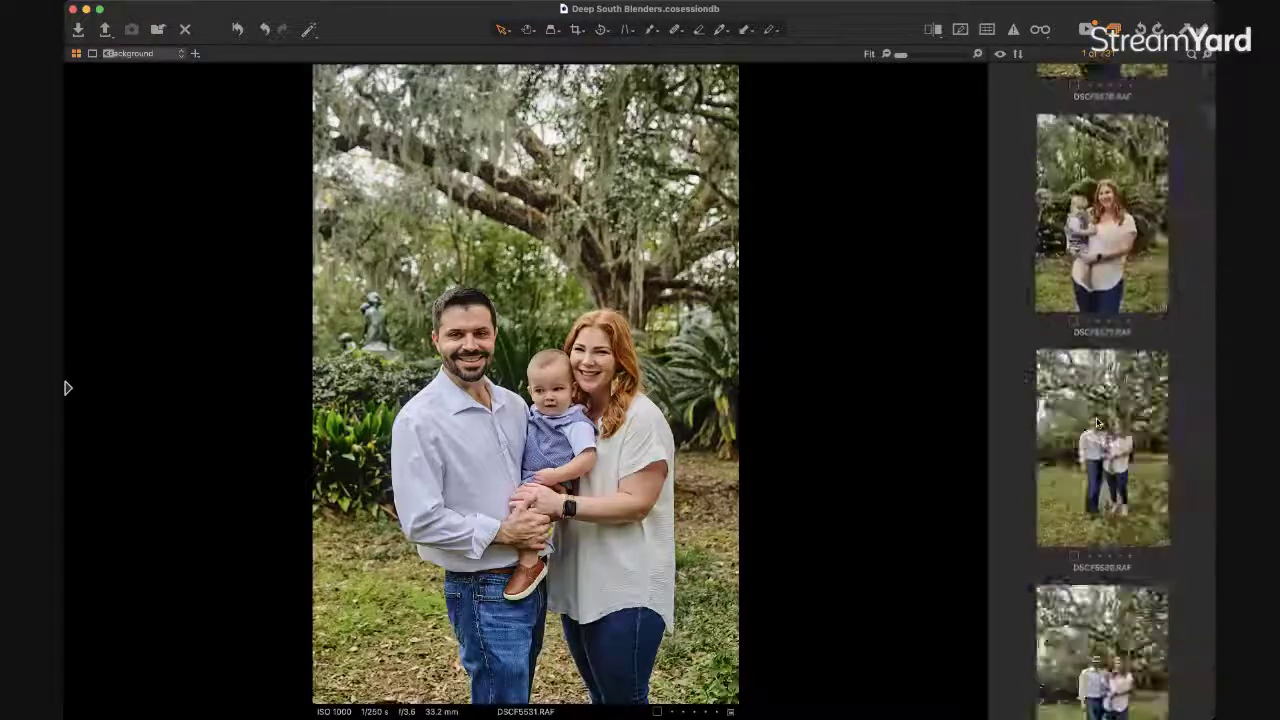
scroll(1100, 424, down, 4)
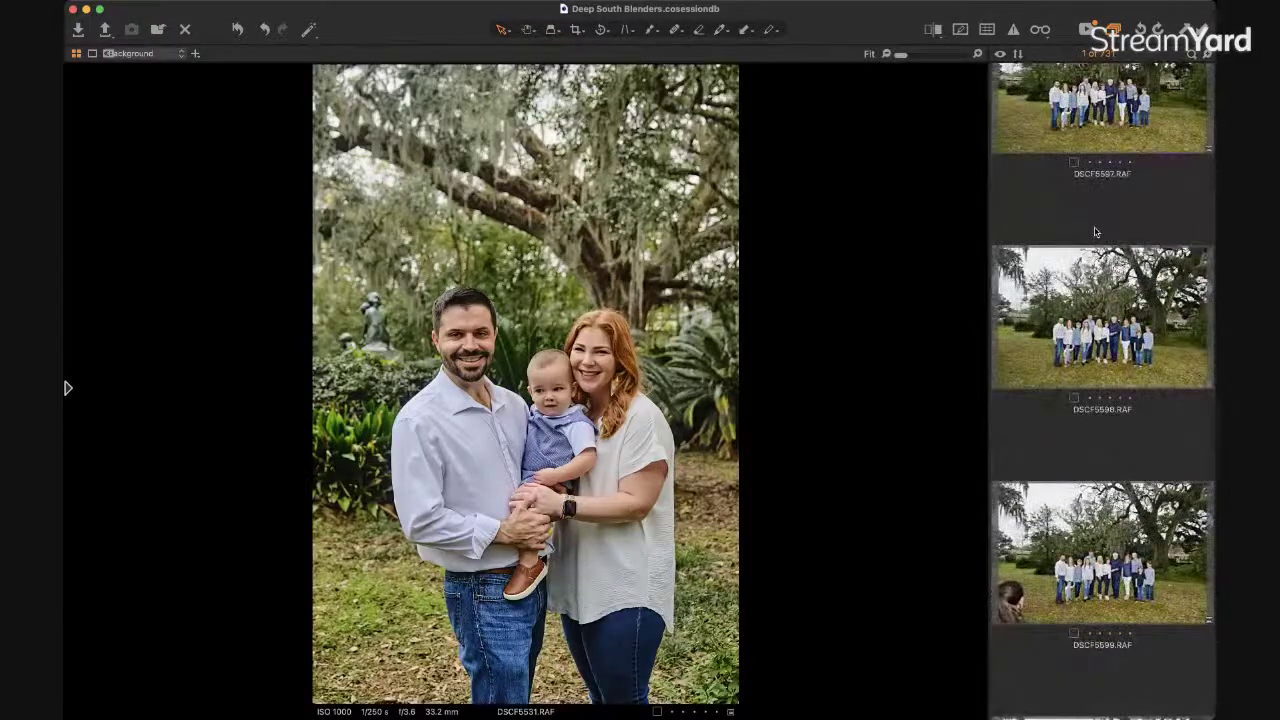
click(1100, 342)
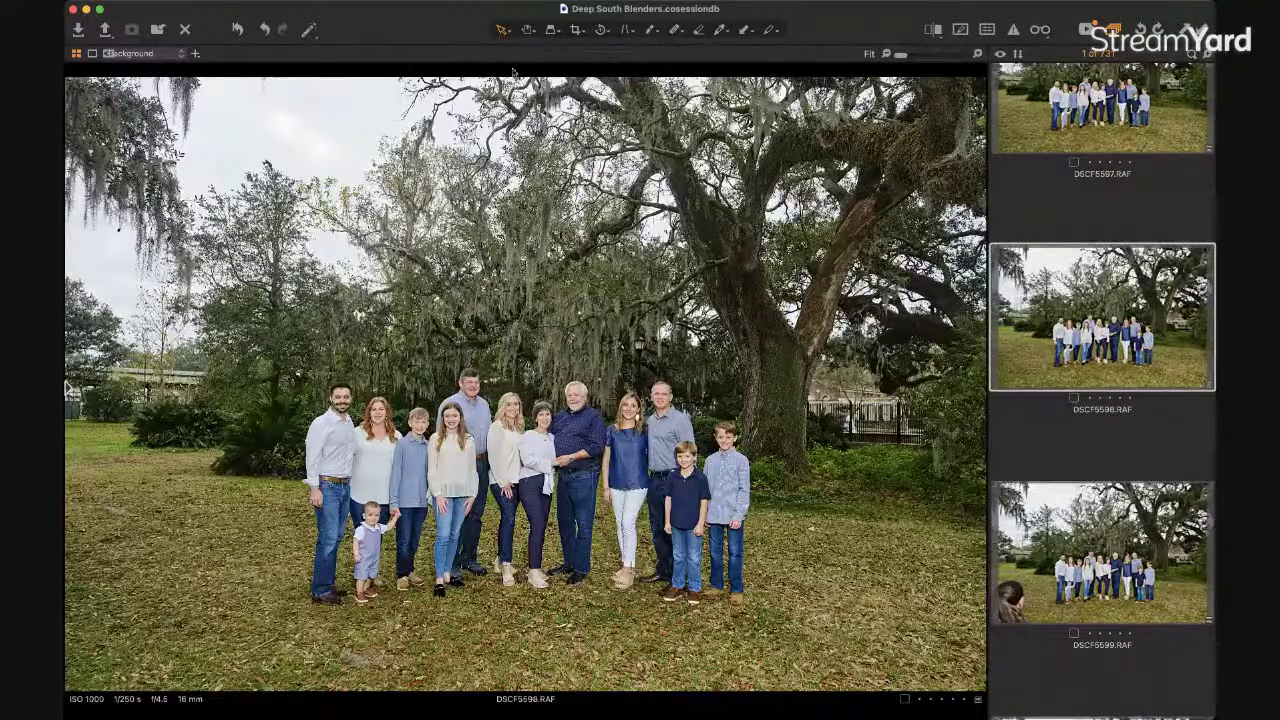
Check the adjustment settings of DSCF5598.RAF, hide them again, and widen the viewer by narrowing the thumbnail strip.
key(super+t)
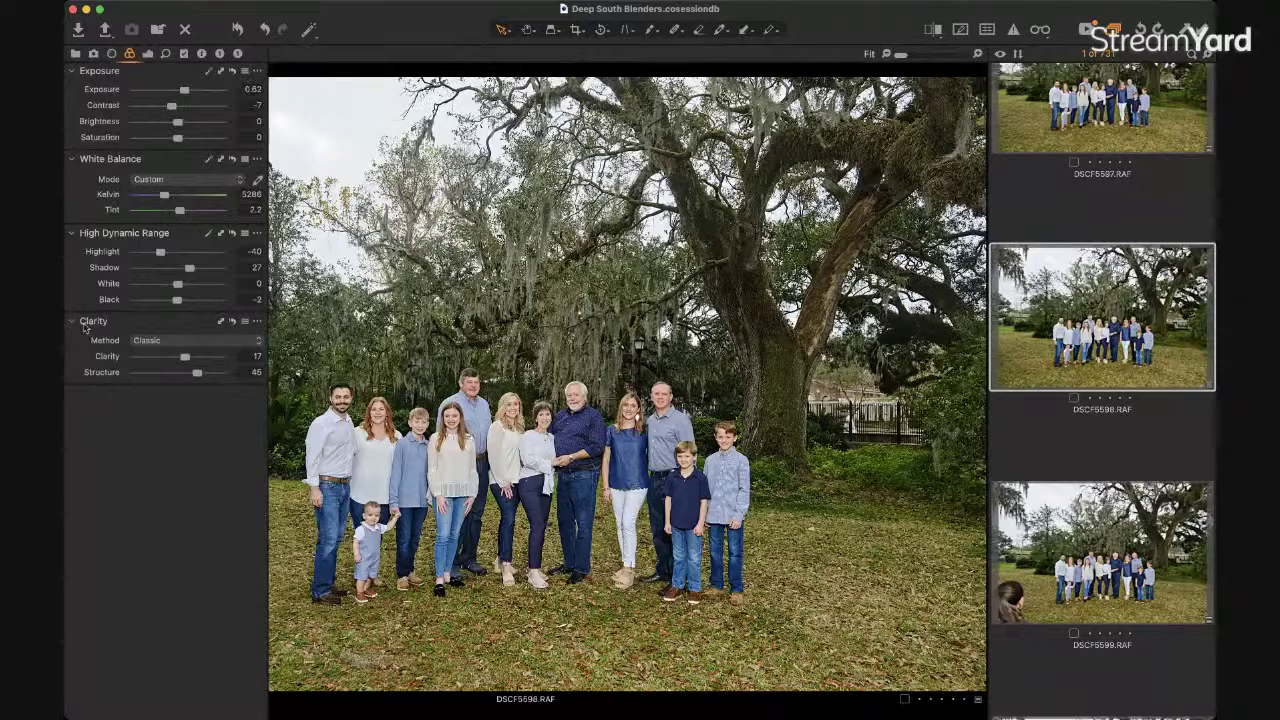
mouse_move(67, 315)
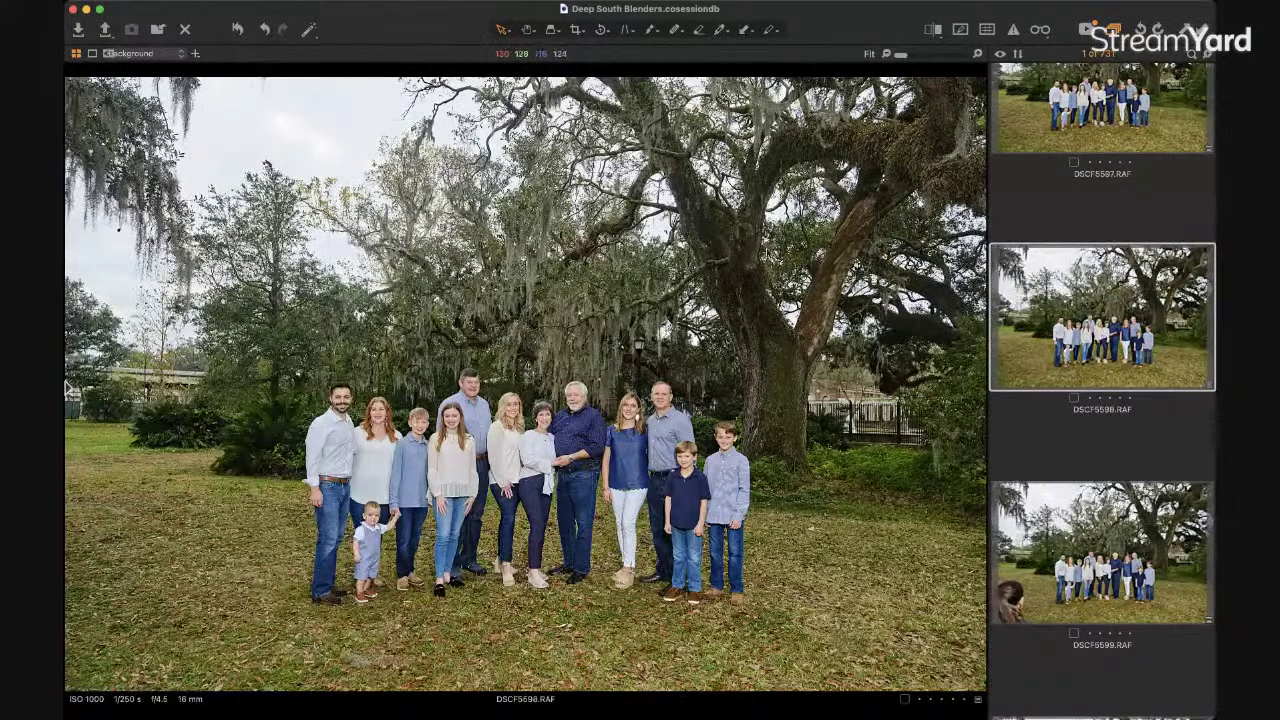
mouse_move(66, 390)
drag(989, 191, 1022, 366)
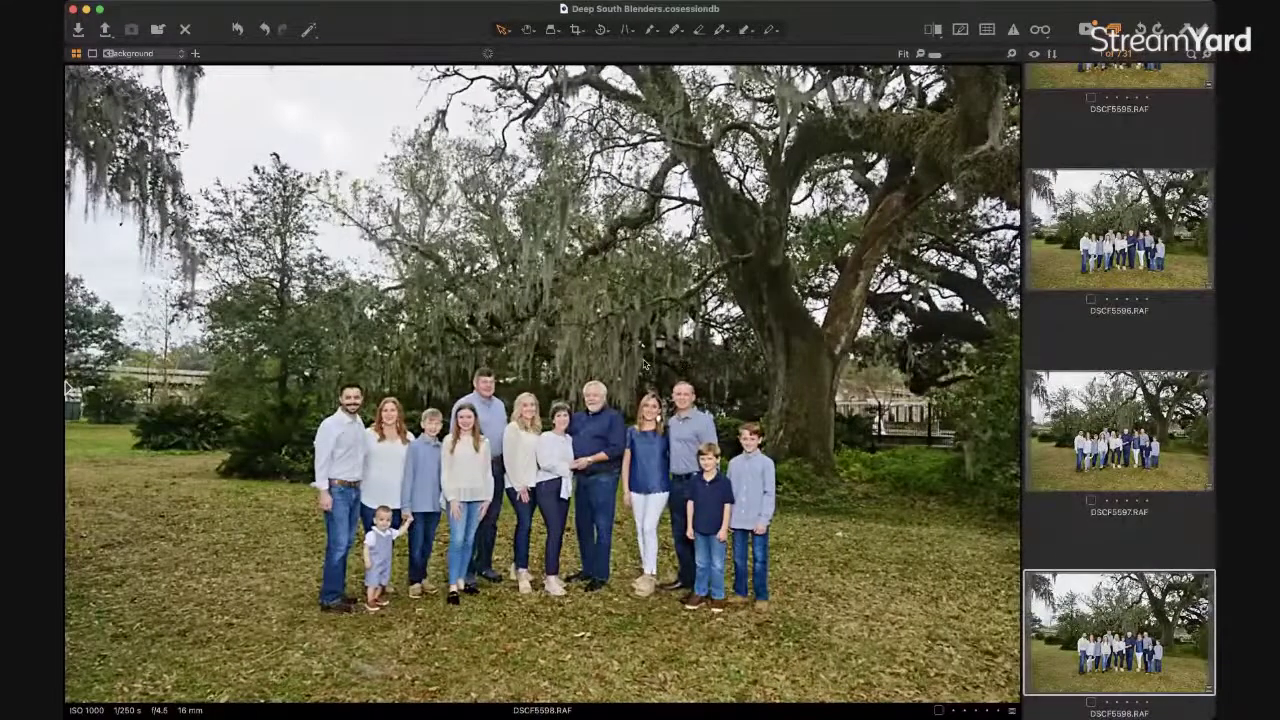
Switch to thumbnails only and convert DSCF5597.RAF to black and white.
key(super+alt+v)
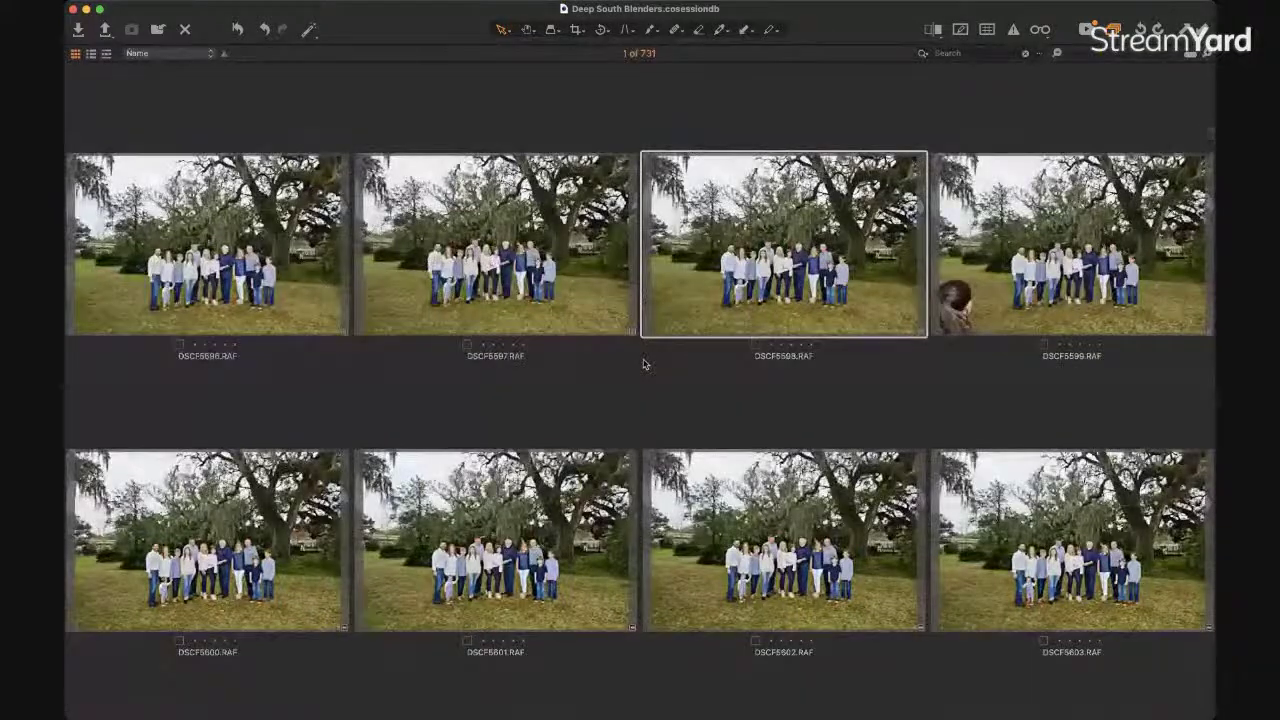
click(479, 257)
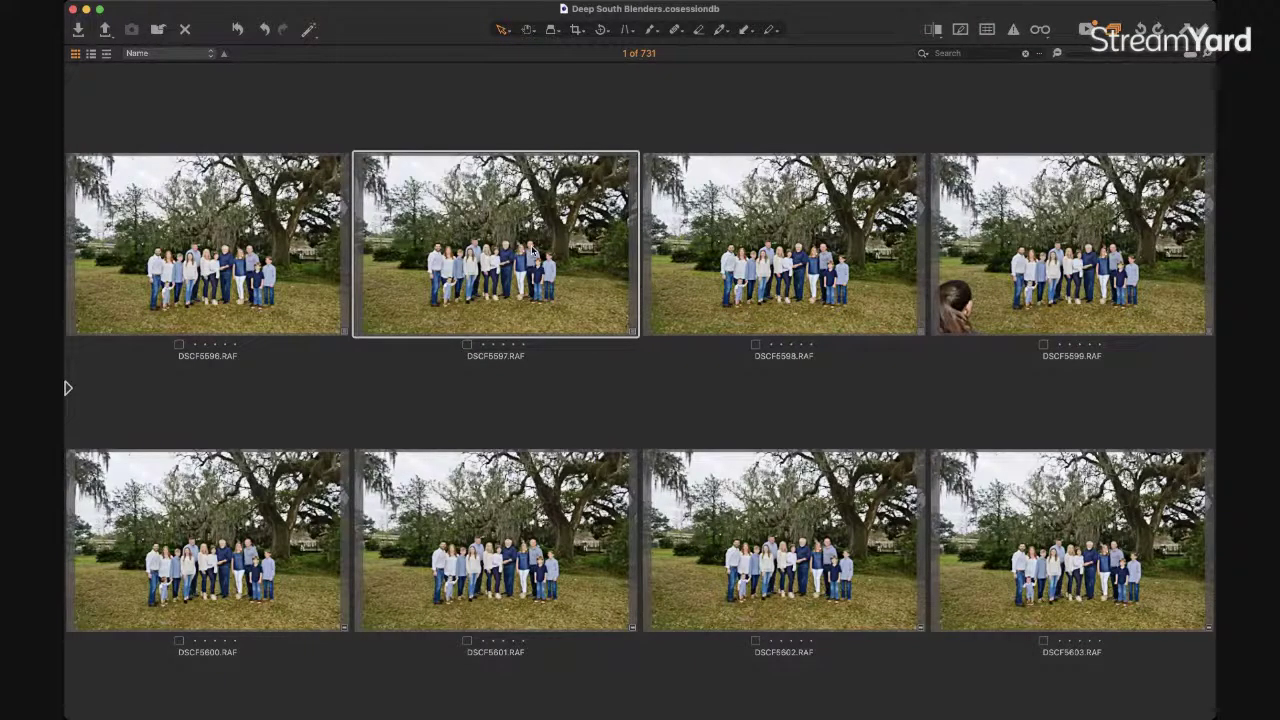
key(alt+b)
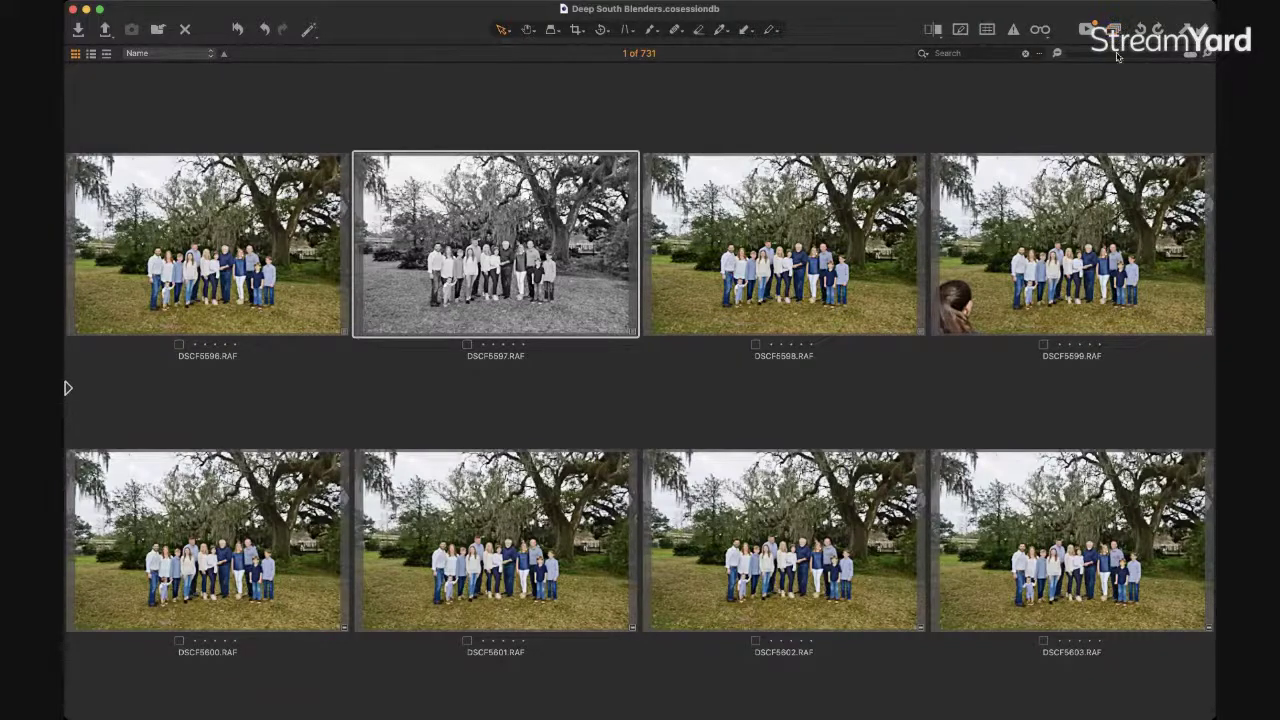
Try applying DSCF5597.RAF's black-and-white adjustments to DSCF5598.RAF through DSCF5602.RAF, and undo both applications.
click(820, 255)
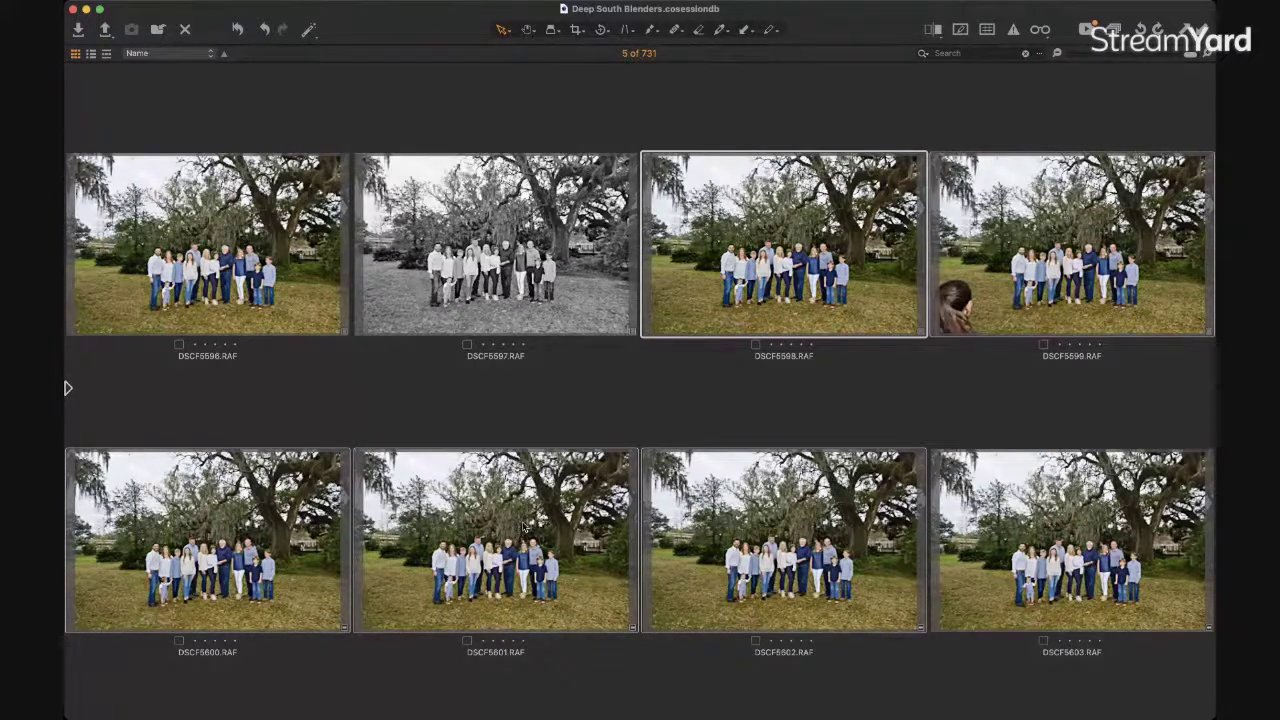
key(super+shift+v)
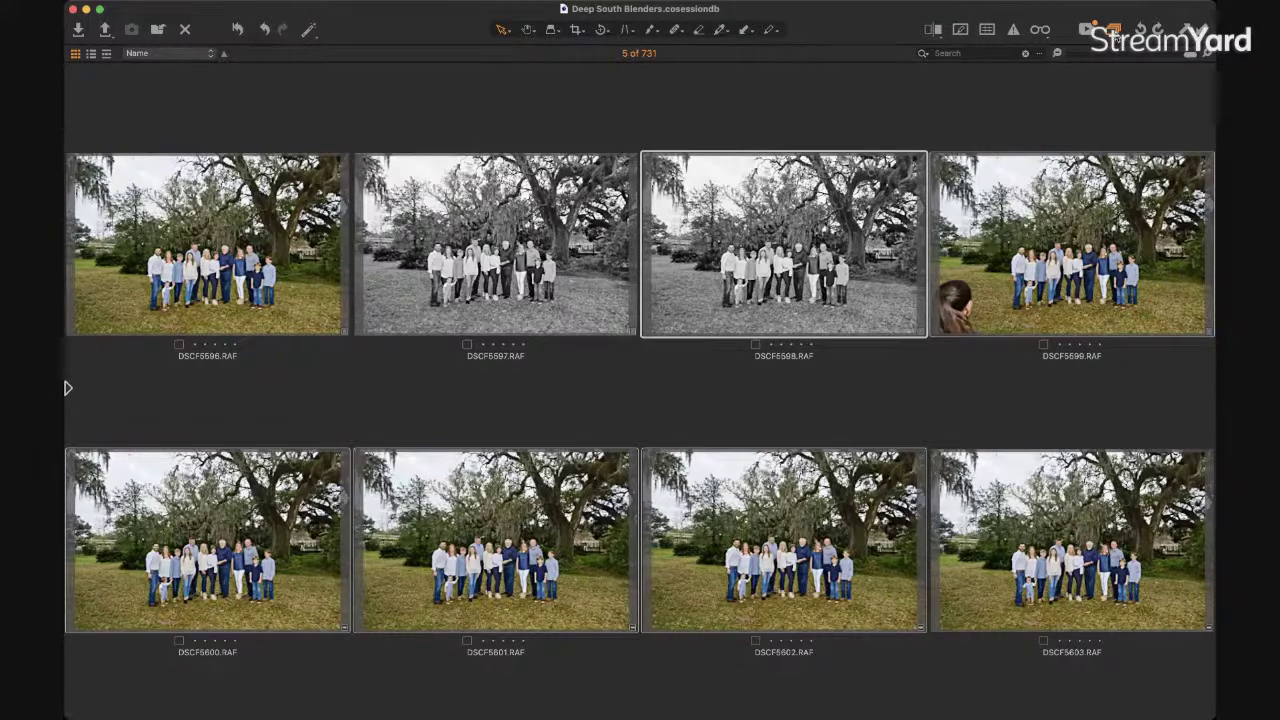
key(super+shift+v)
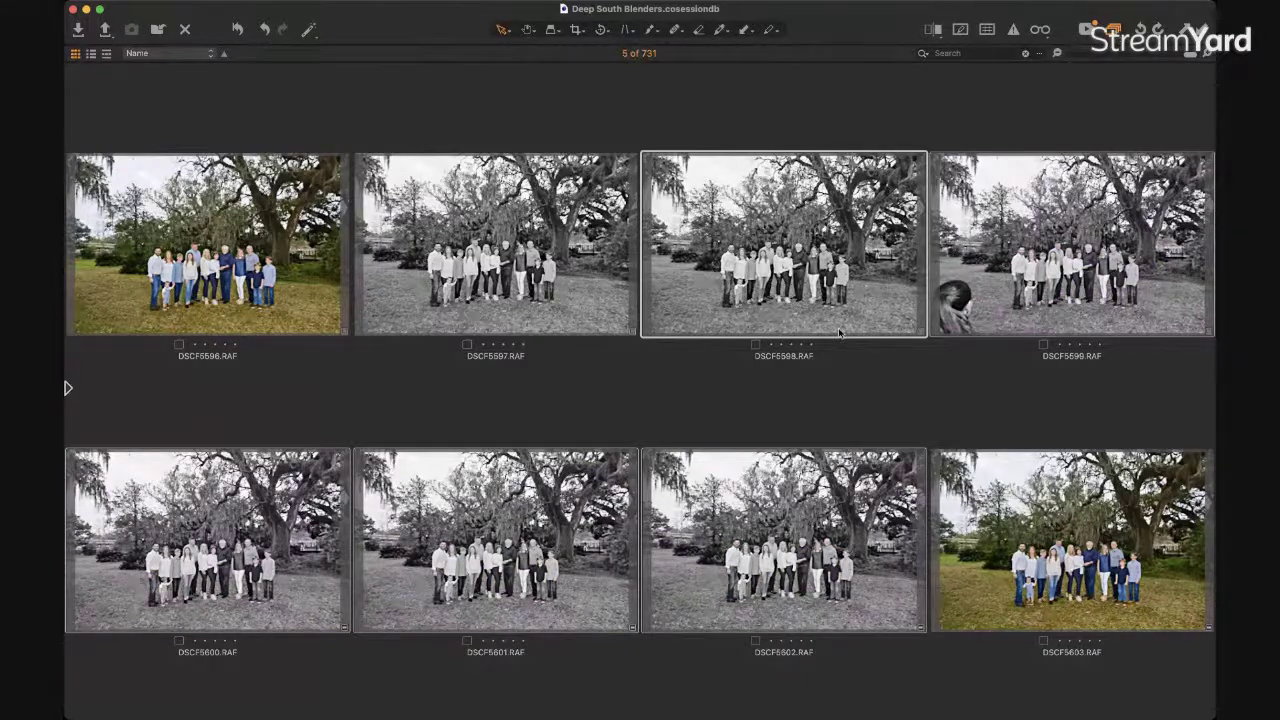
key(super+z)
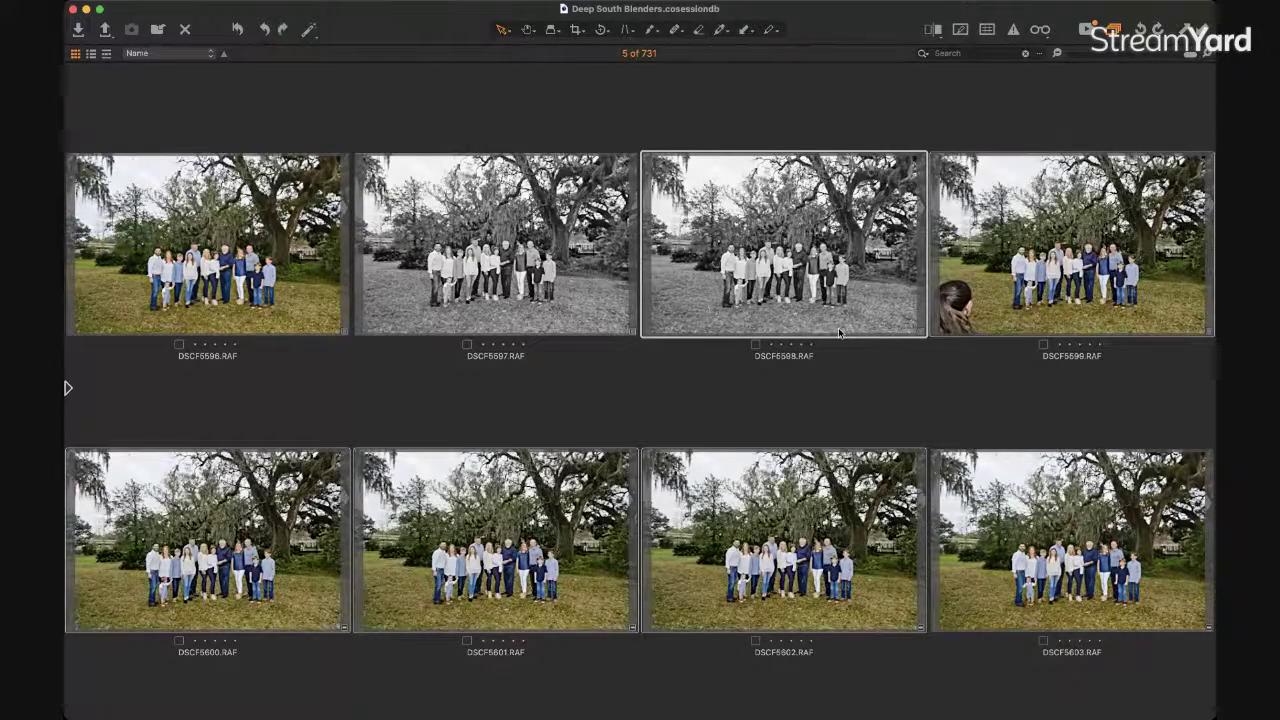
key(super+z)
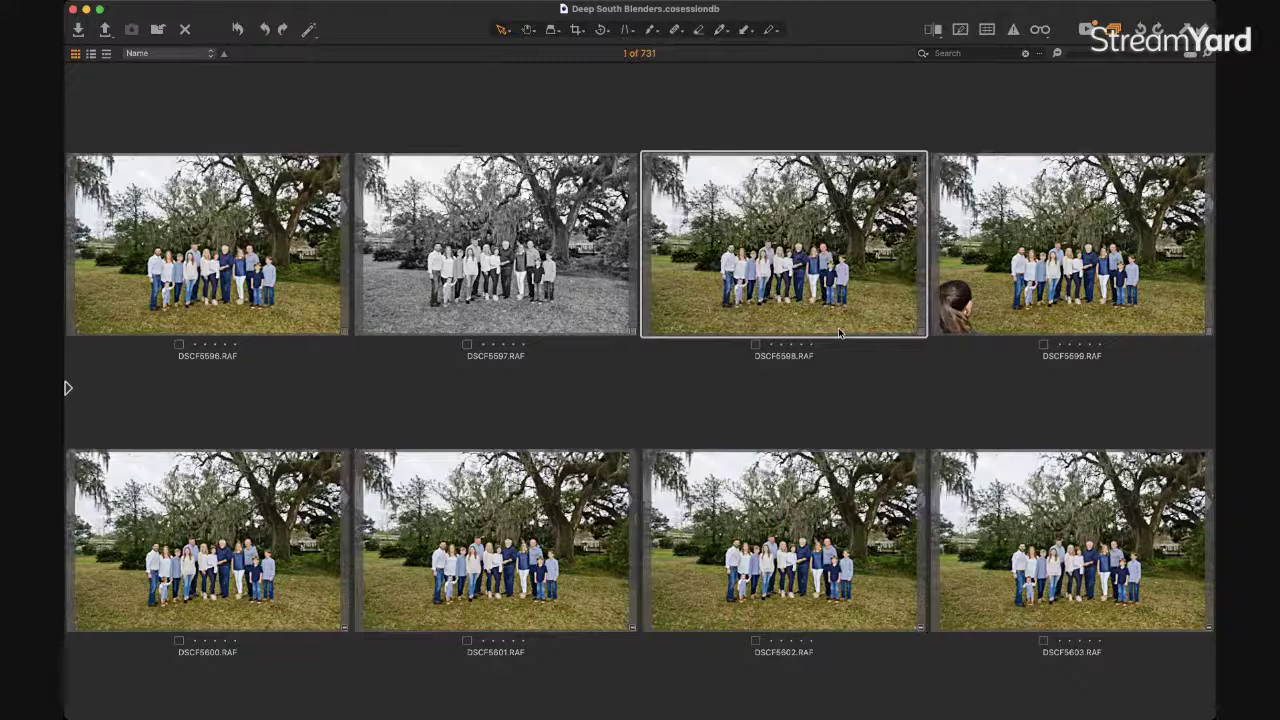
Open the cropped group photo DSCF5604.RAF in the viewer and compare it with the uncropped DSCF5603.RAF.
mouse_move(66, 246)
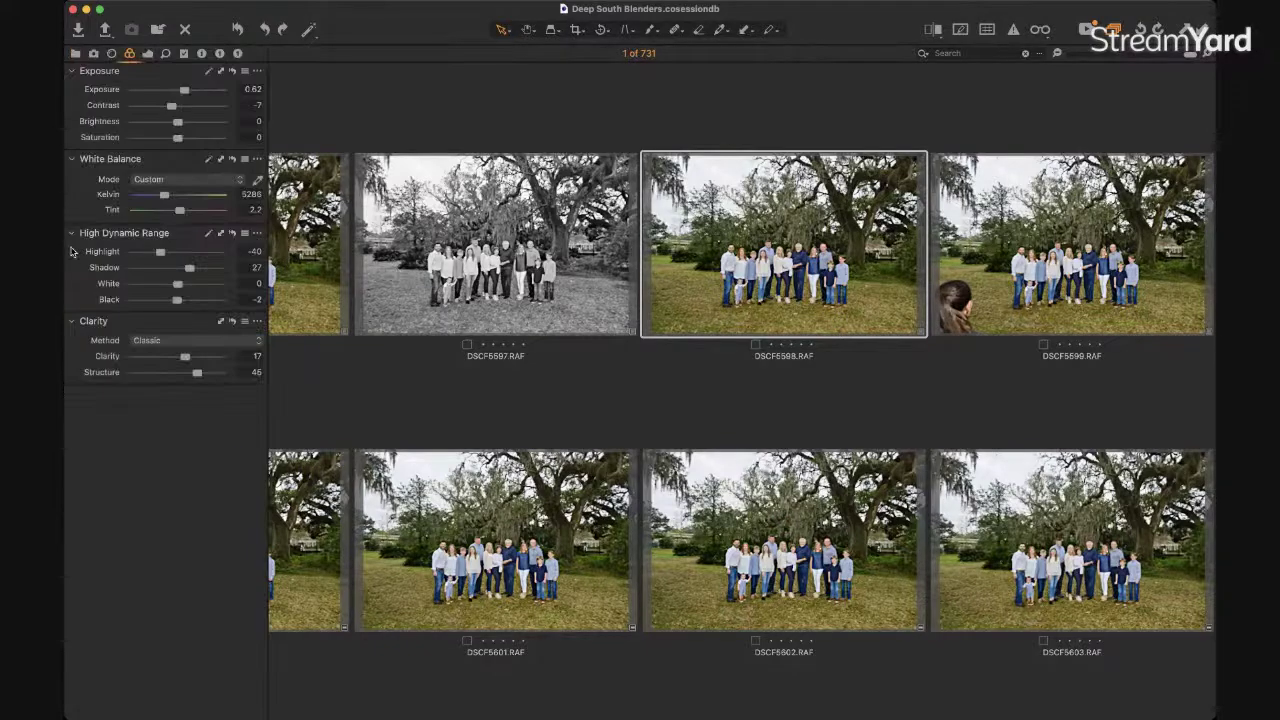
scroll(521, 397, down, 5)
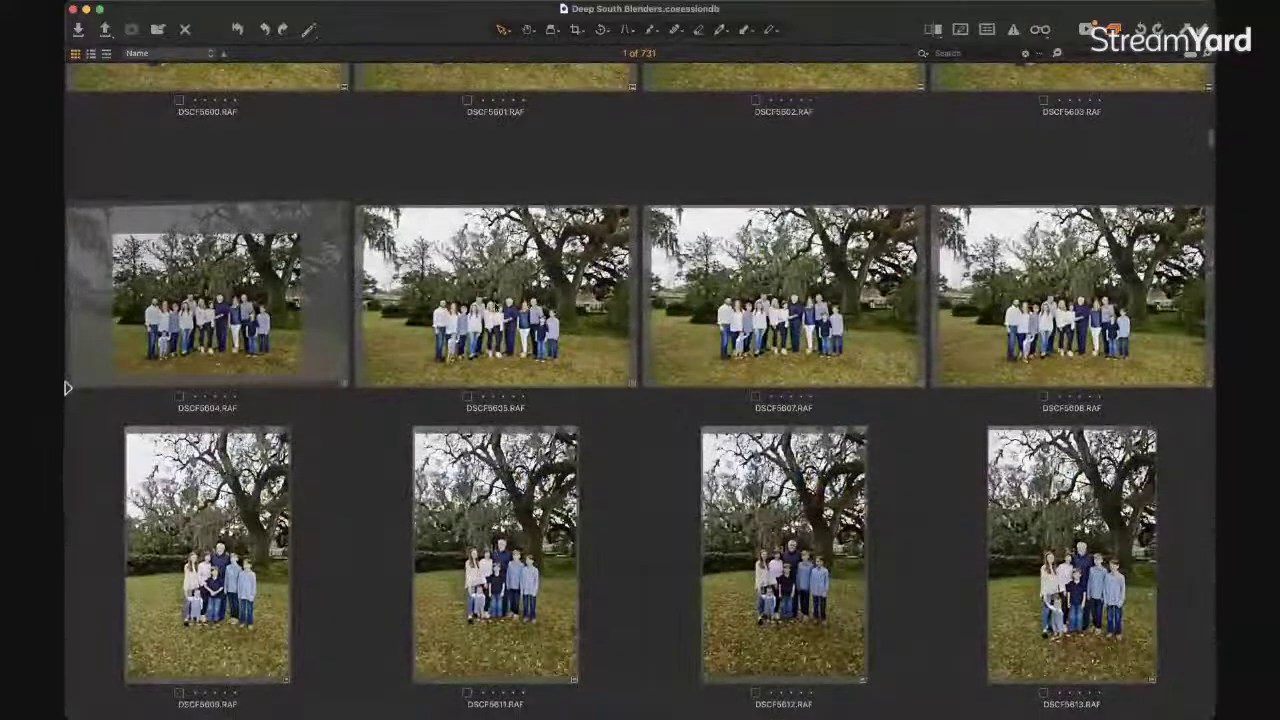
click(255, 294)
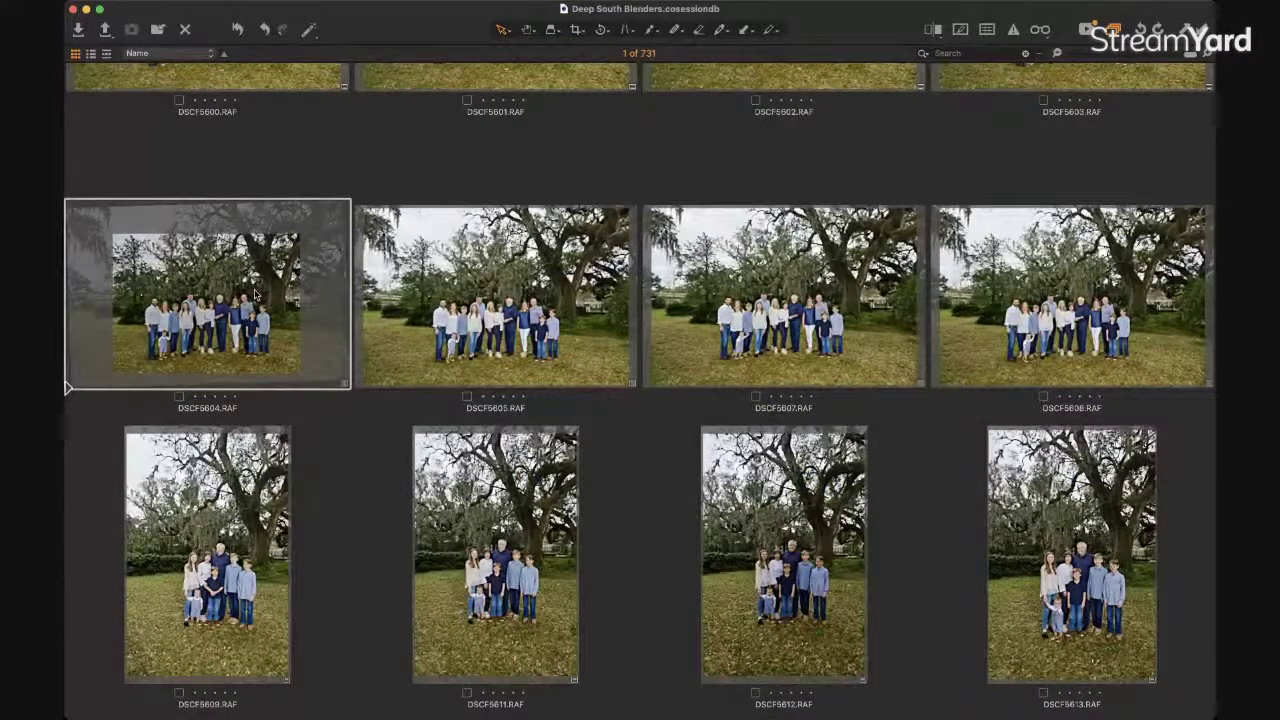
double_click(255, 294)
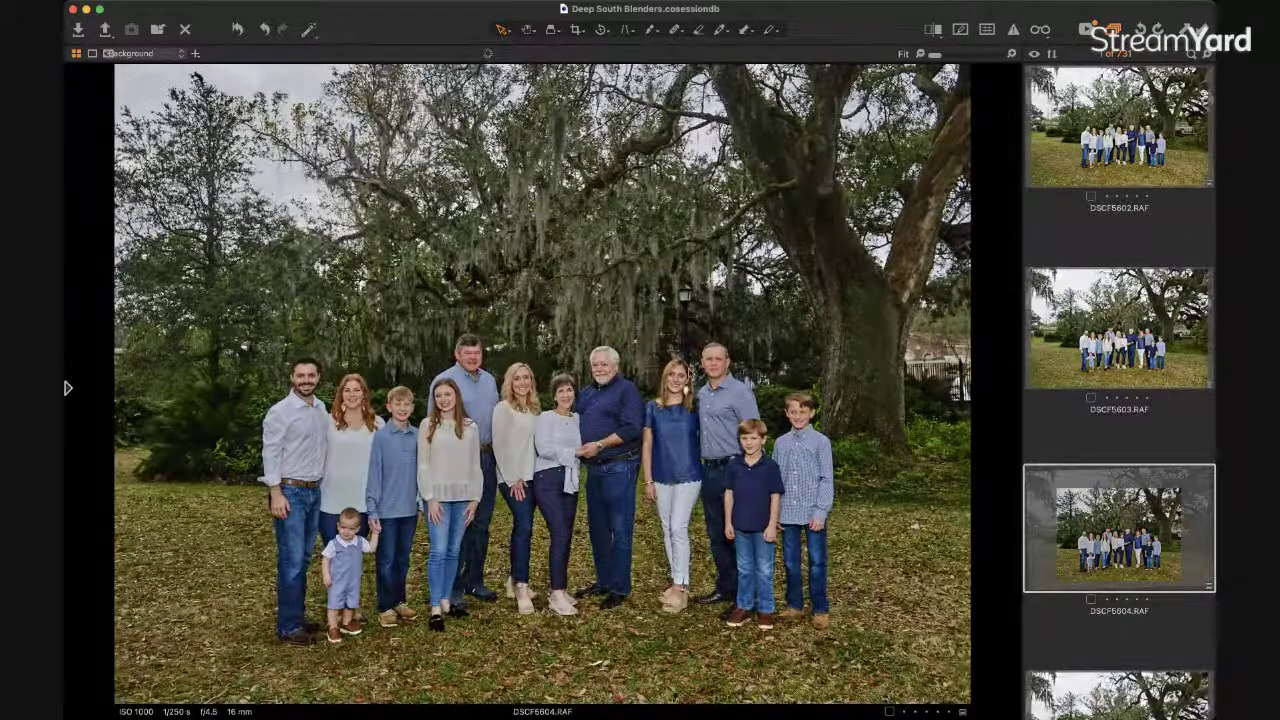
click(1138, 338)
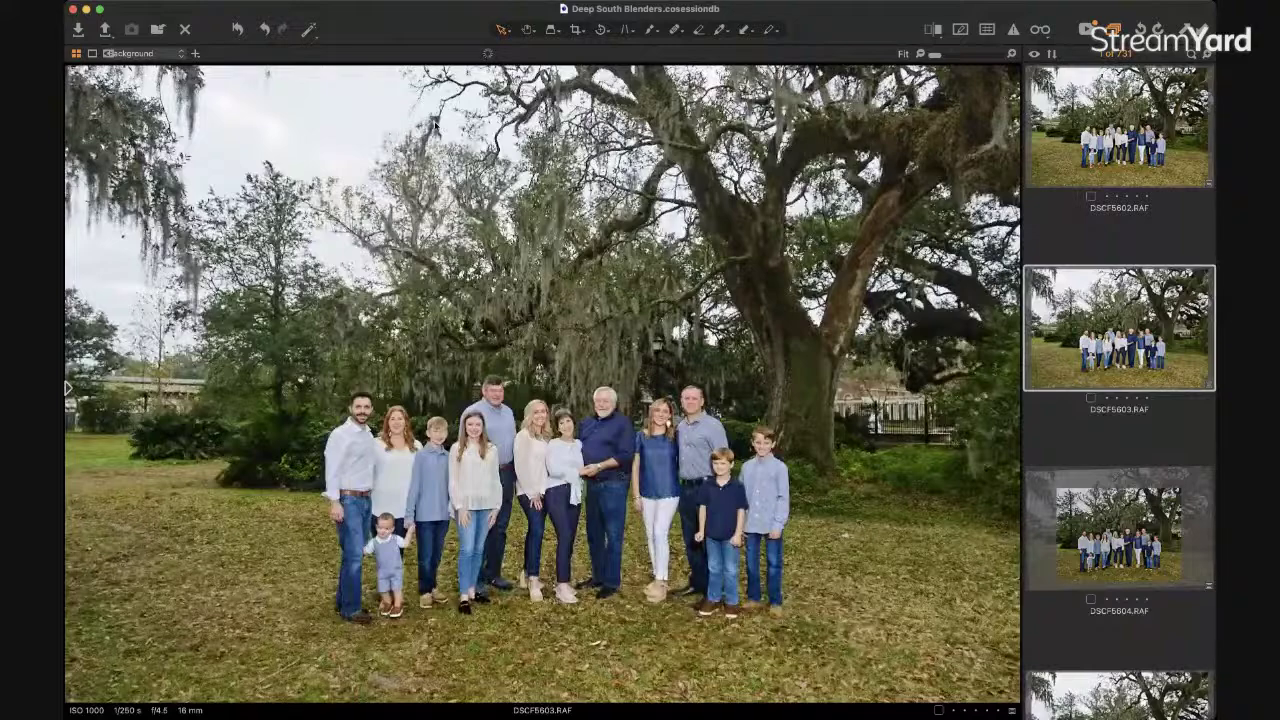
click(1107, 514)
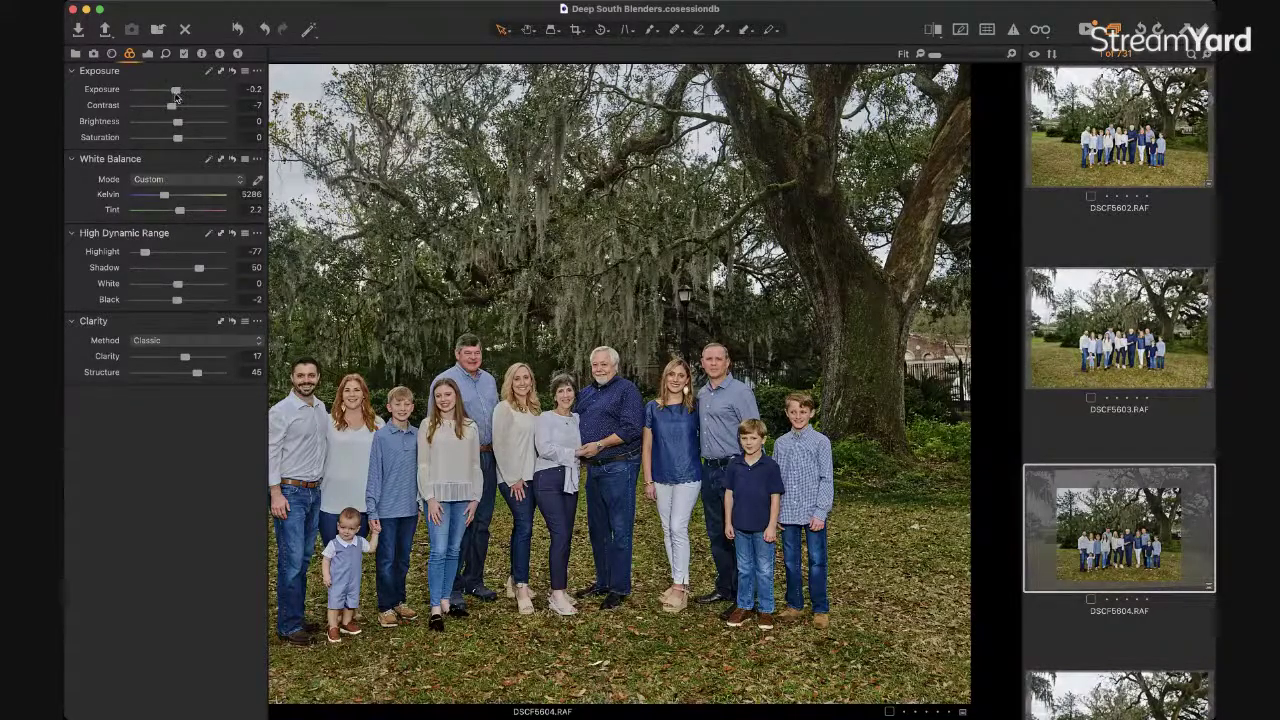
Set DSCF5604.RAF's highlight to -54, clarity to 10 and structure to 35.
mouse_move(145, 252)
mouse_down()
mouse_move(204, 252)
mouse_move(154, 252)
mouse_up()
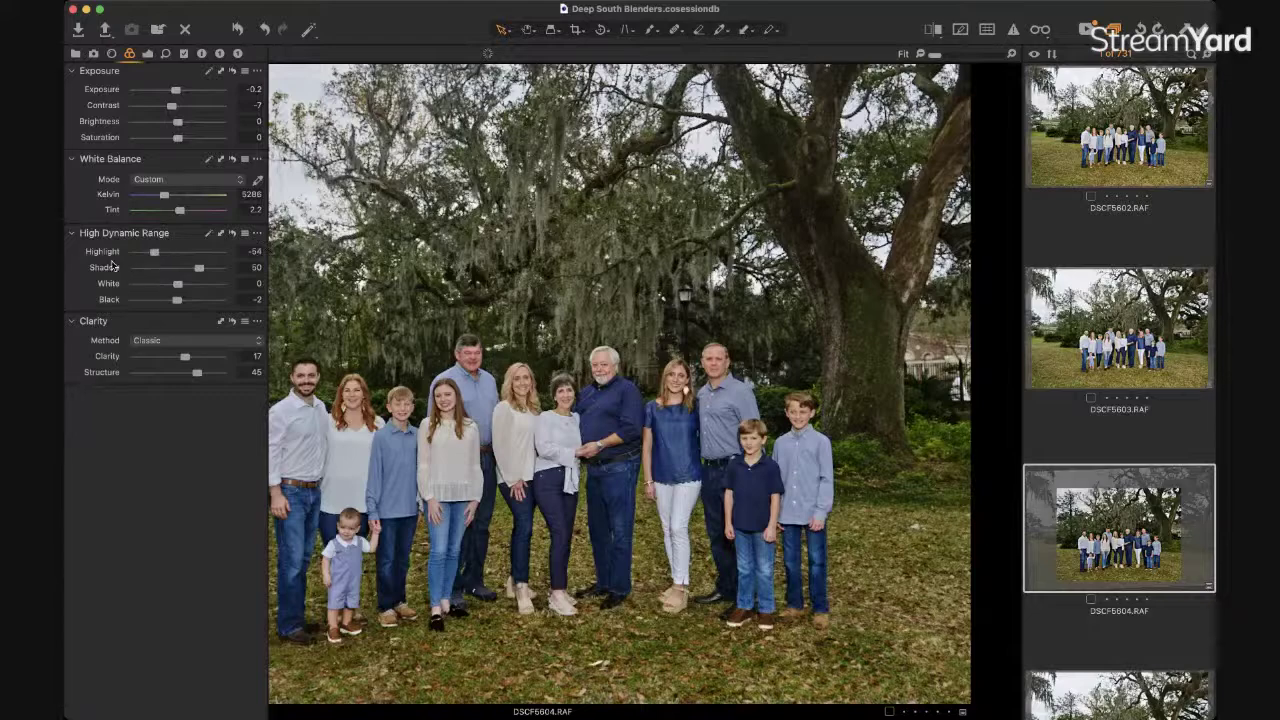
key(super+t)
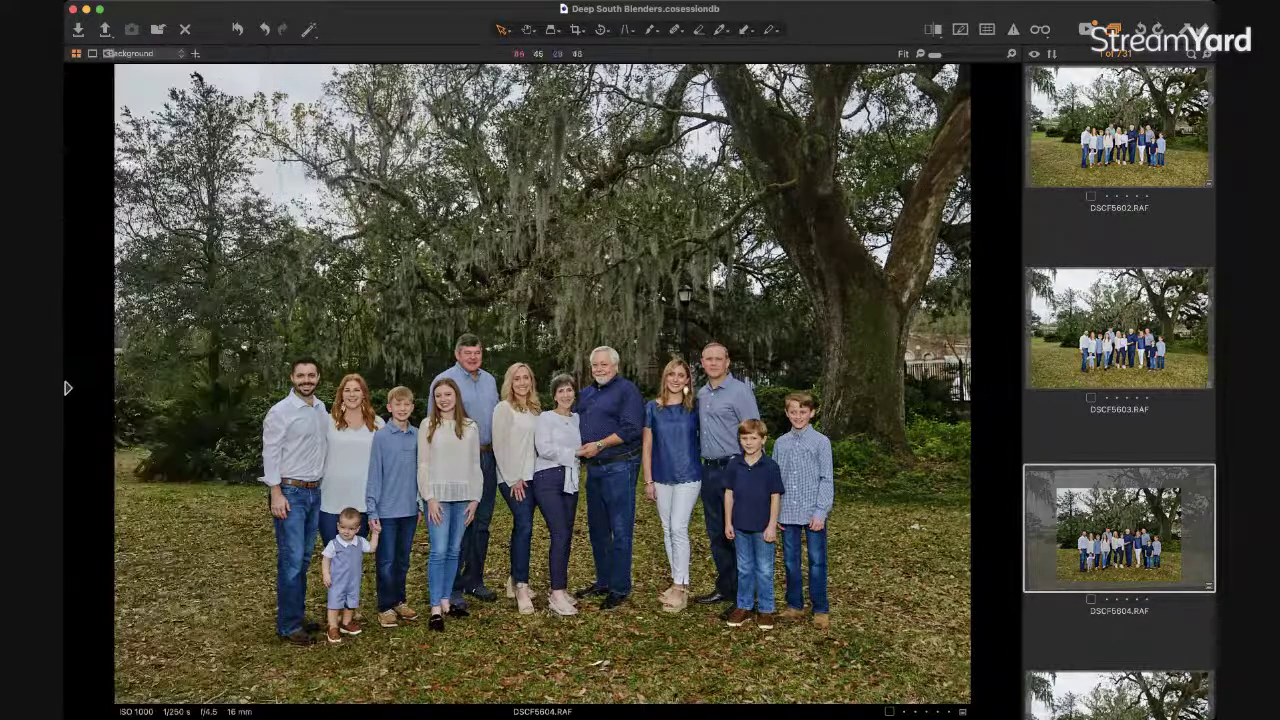
key(super+t)
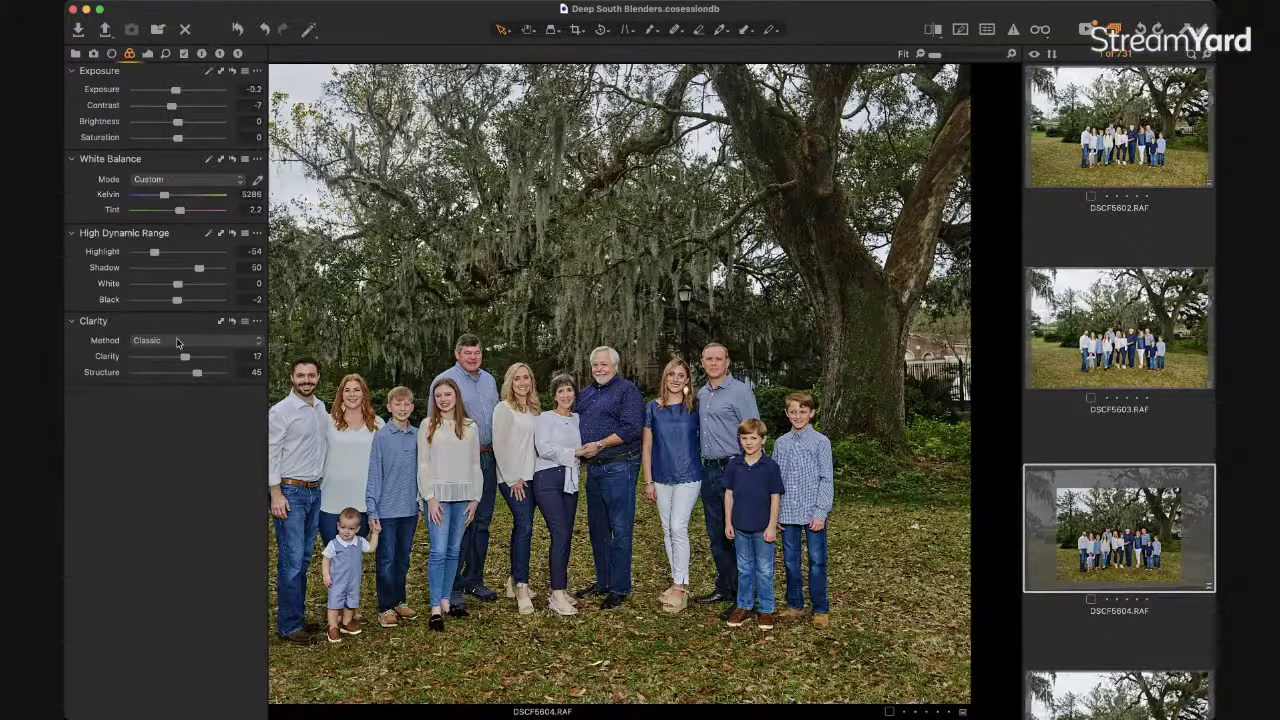
drag(185, 364, 193, 374)
Display the uncropped DSCF5603.RAF for comparison and return to the thumbnails-only layout.
click(1115, 326)
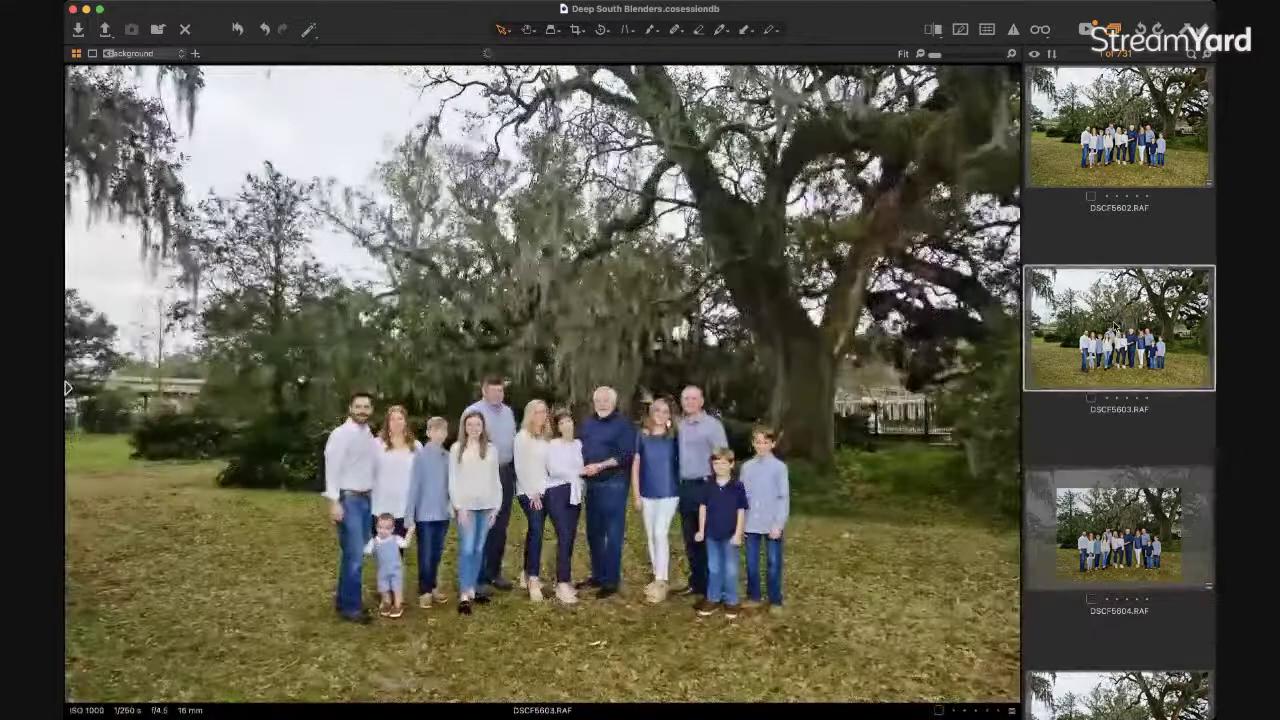
mouse_move(68, 388)
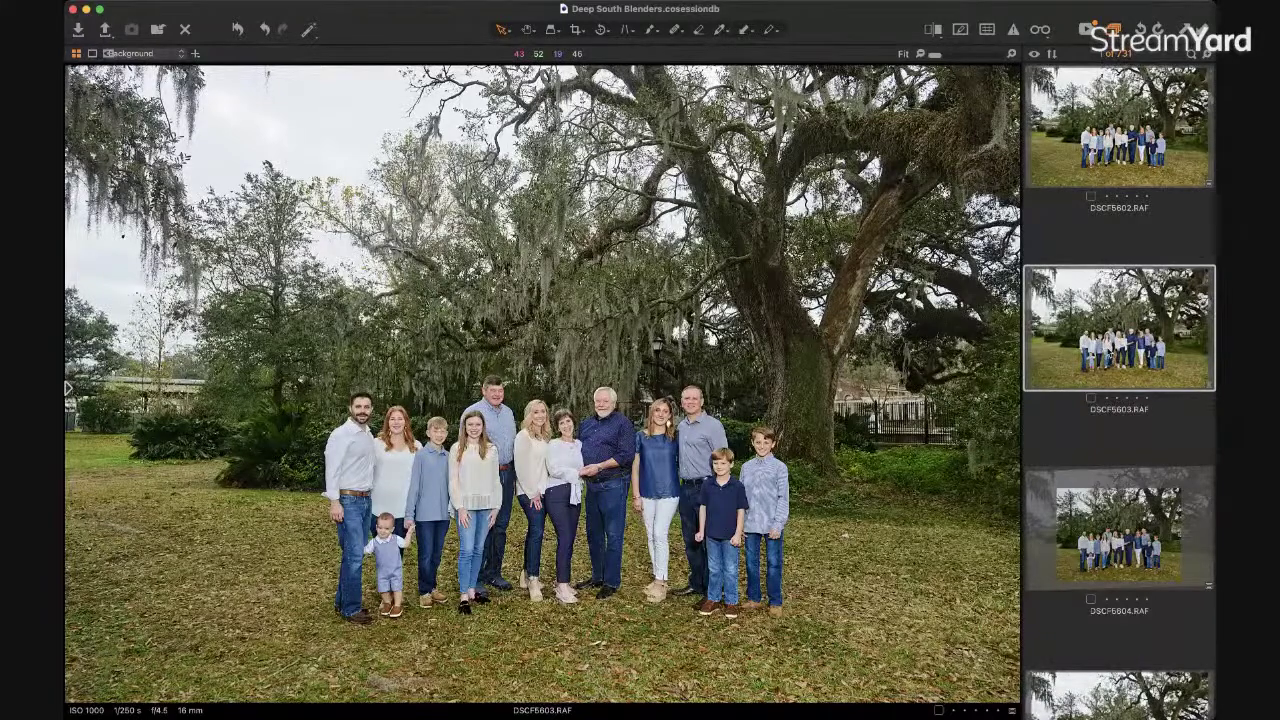
key(g)
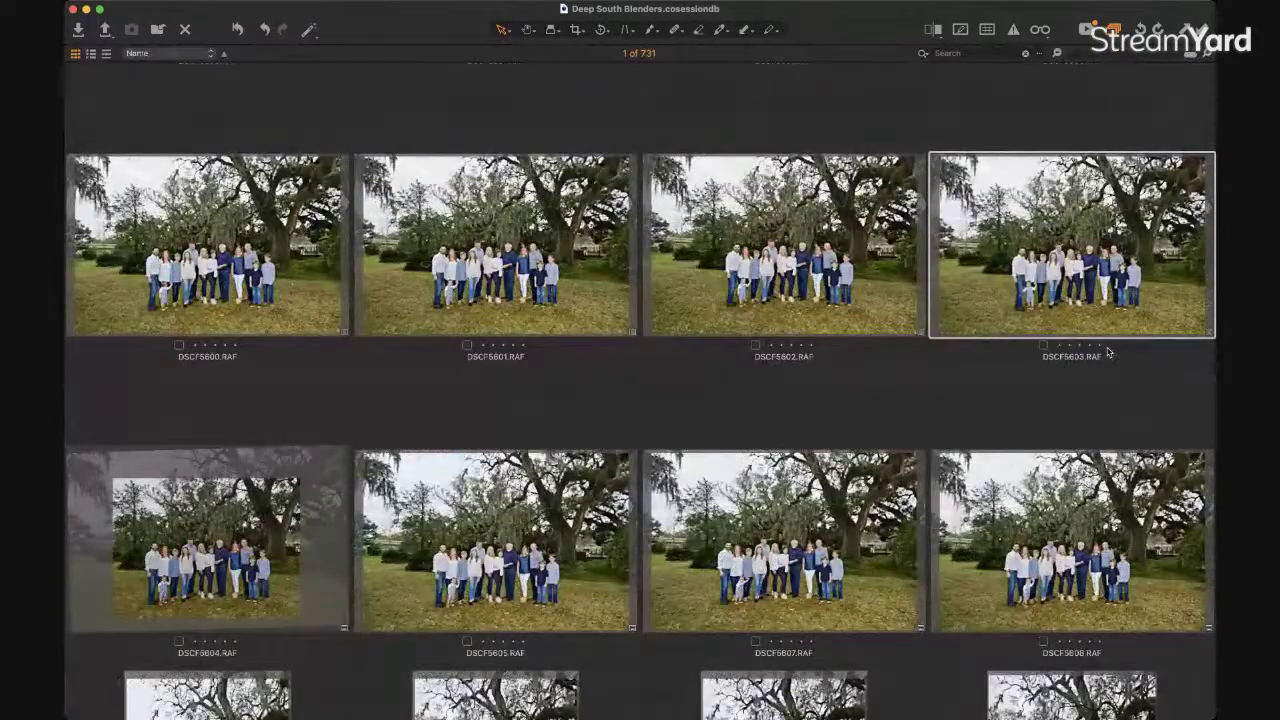
Apply DSCF5604.RAF's adjustments and crop to the surrounding group photos from DSCF5600.RAF through DSCF5608.RAF.
key(Right)
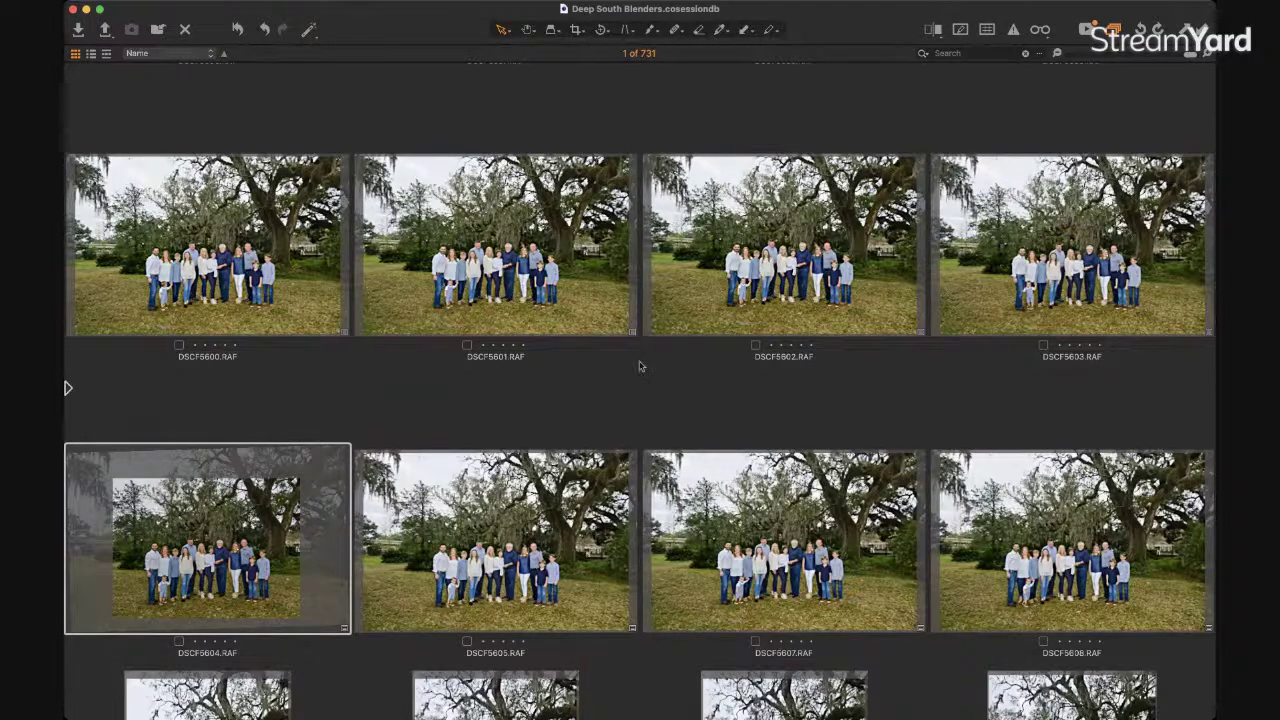
click(522, 550)
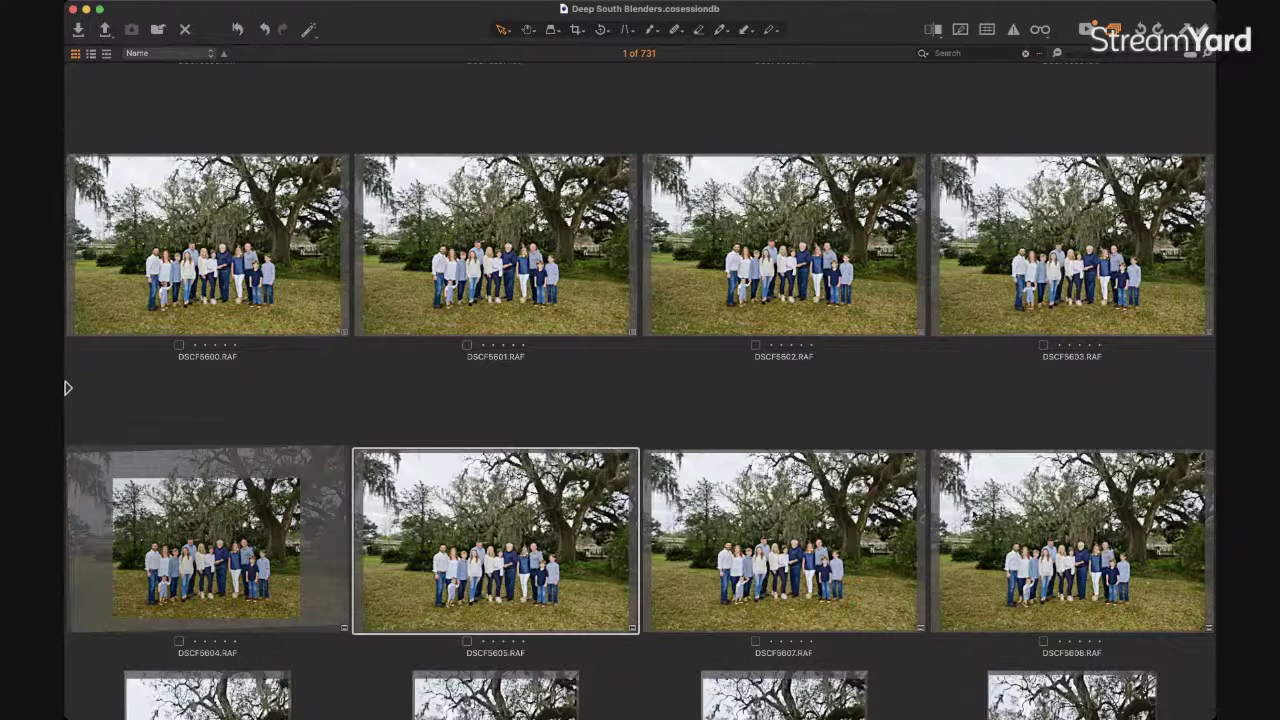
shift+click(1079, 541)
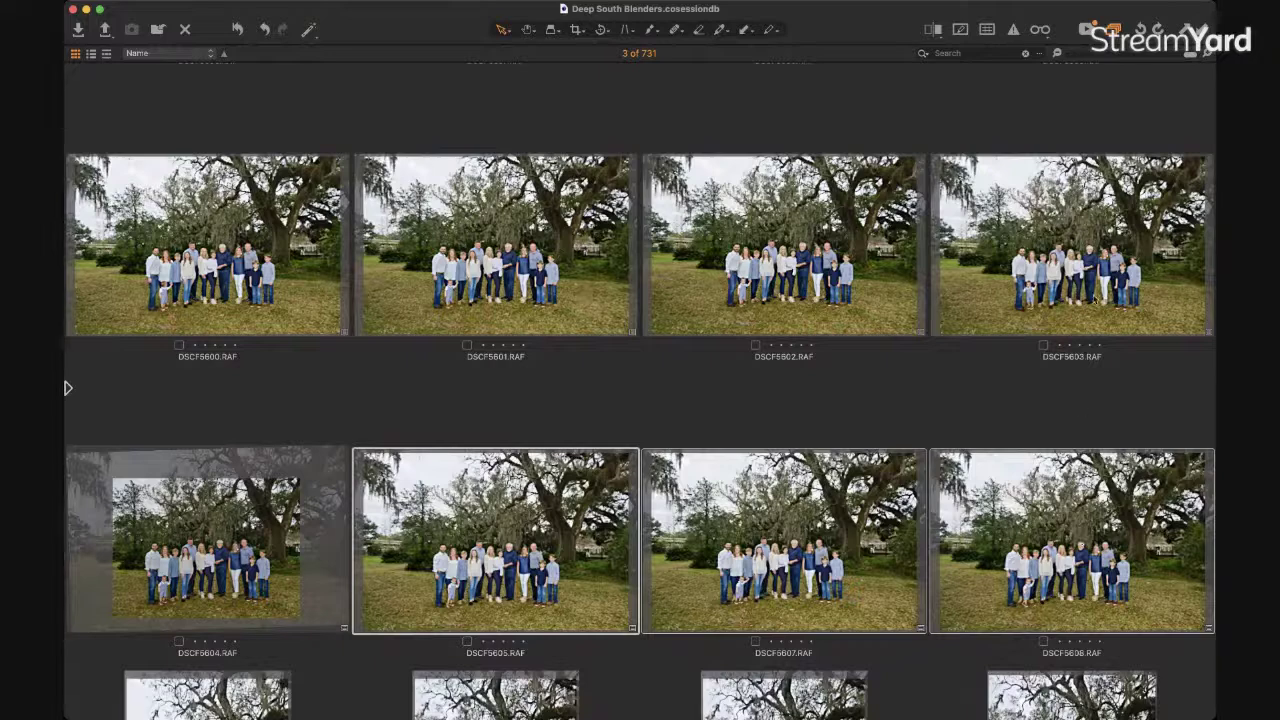
shift+click(1072, 274)
shift+click(855, 262)
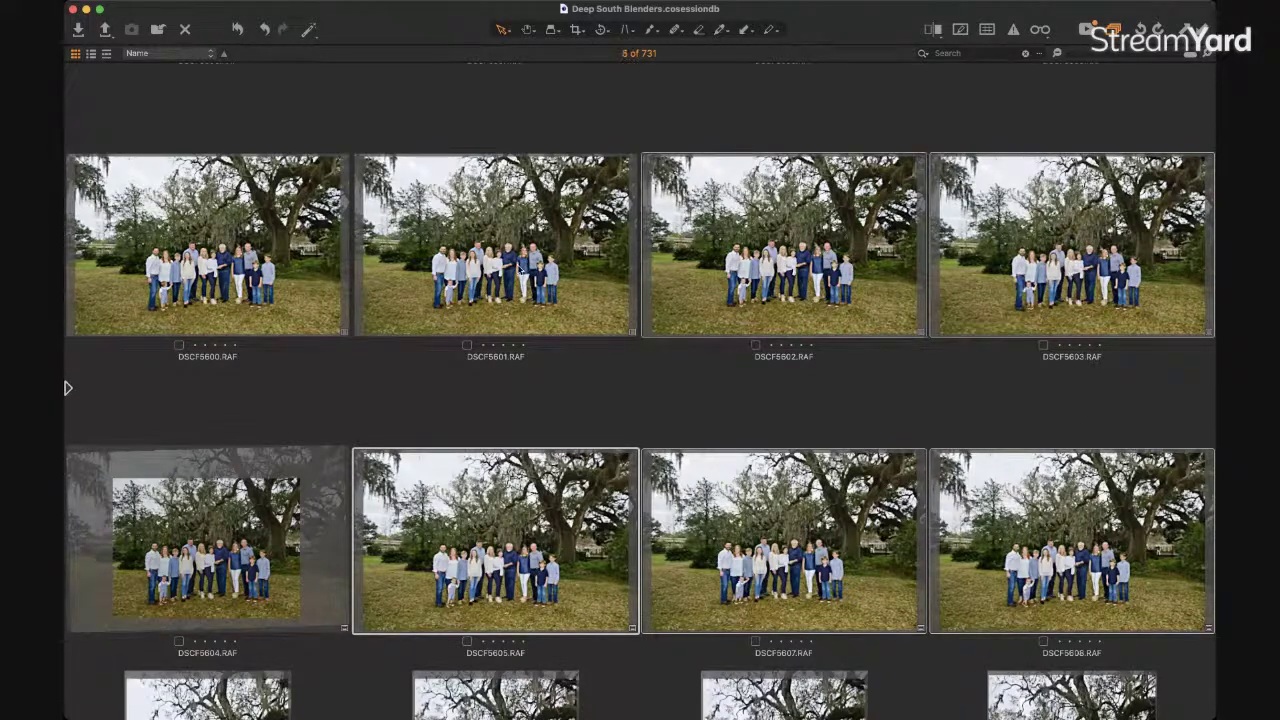
shift+click(521, 270)
shift+click(221, 253)
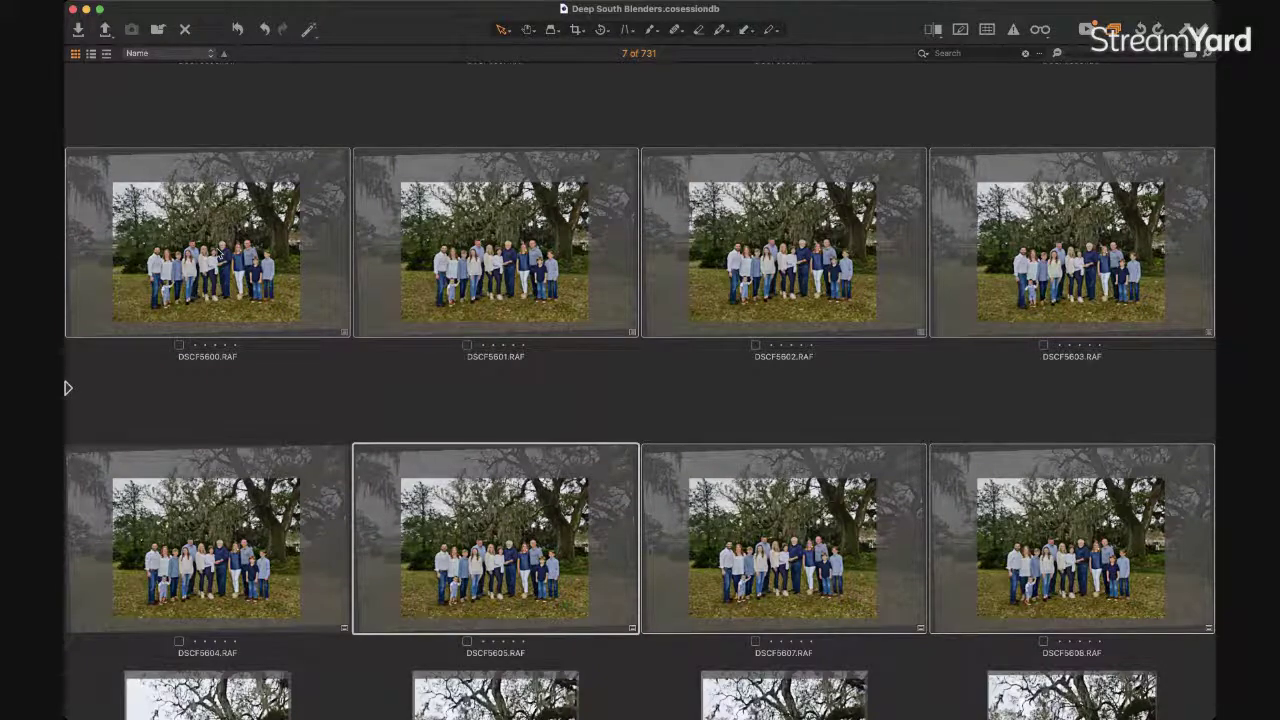
Review the adjusted group photos in the viewer with DSCF5604.RAF displayed, and shrink the program window.
key(super+alt+v)
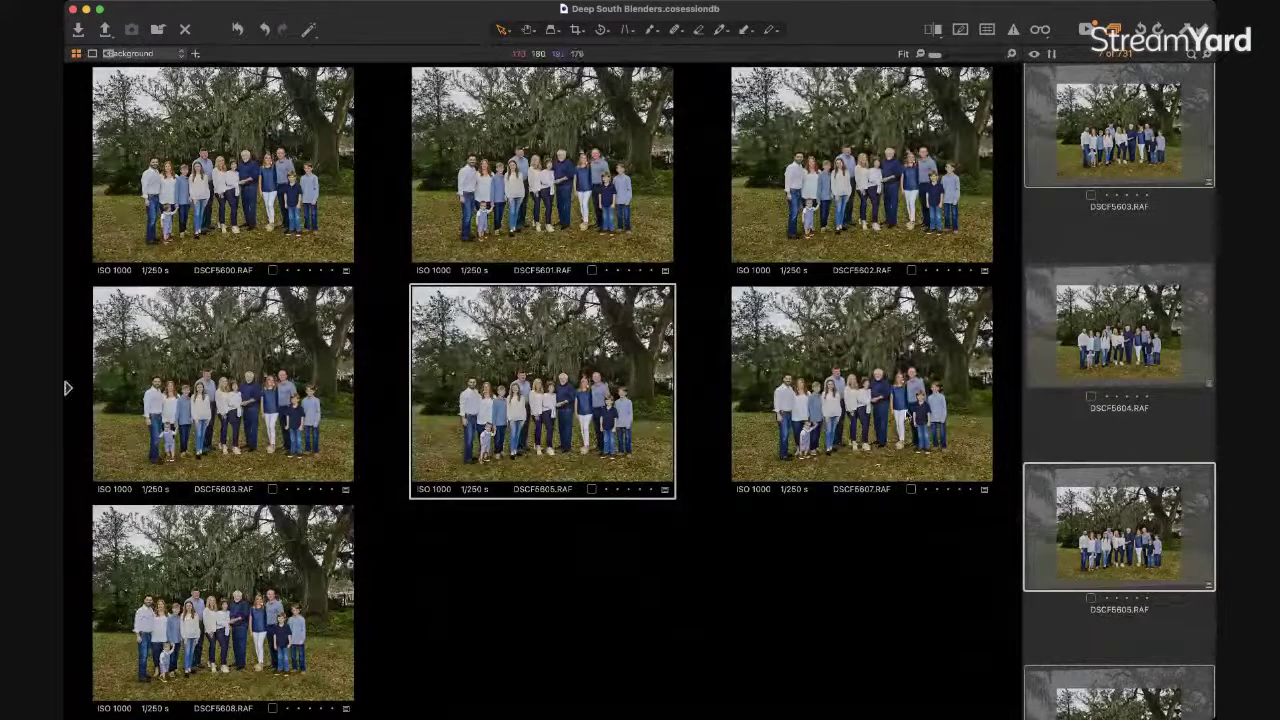
click(1064, 446)
click(1096, 343)
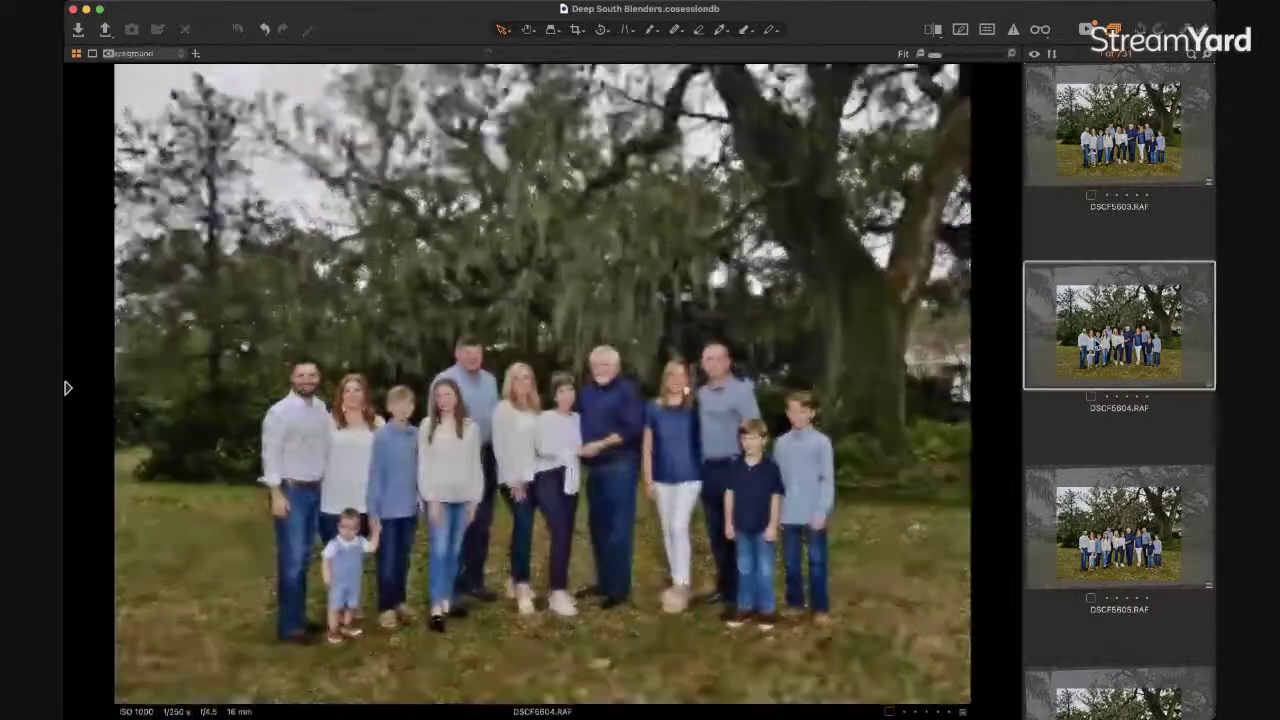
scroll(1096, 340, down, 8)
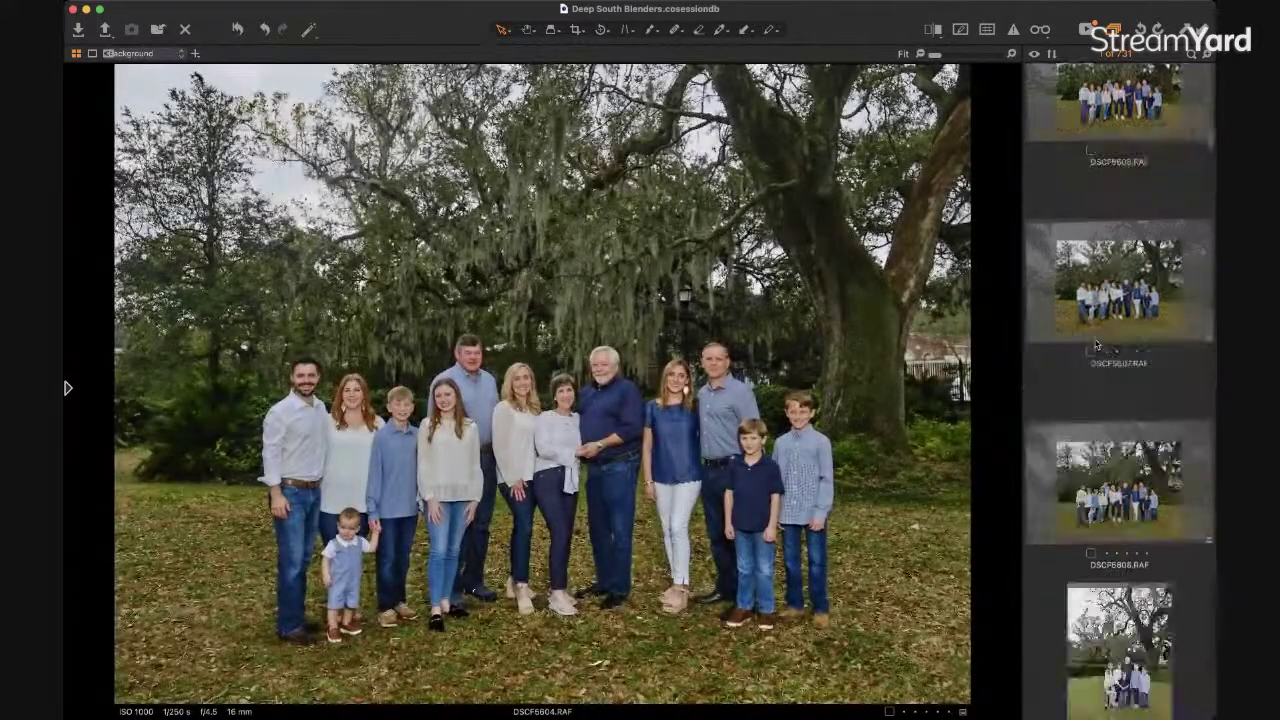
scroll(1096, 325, up, 1)
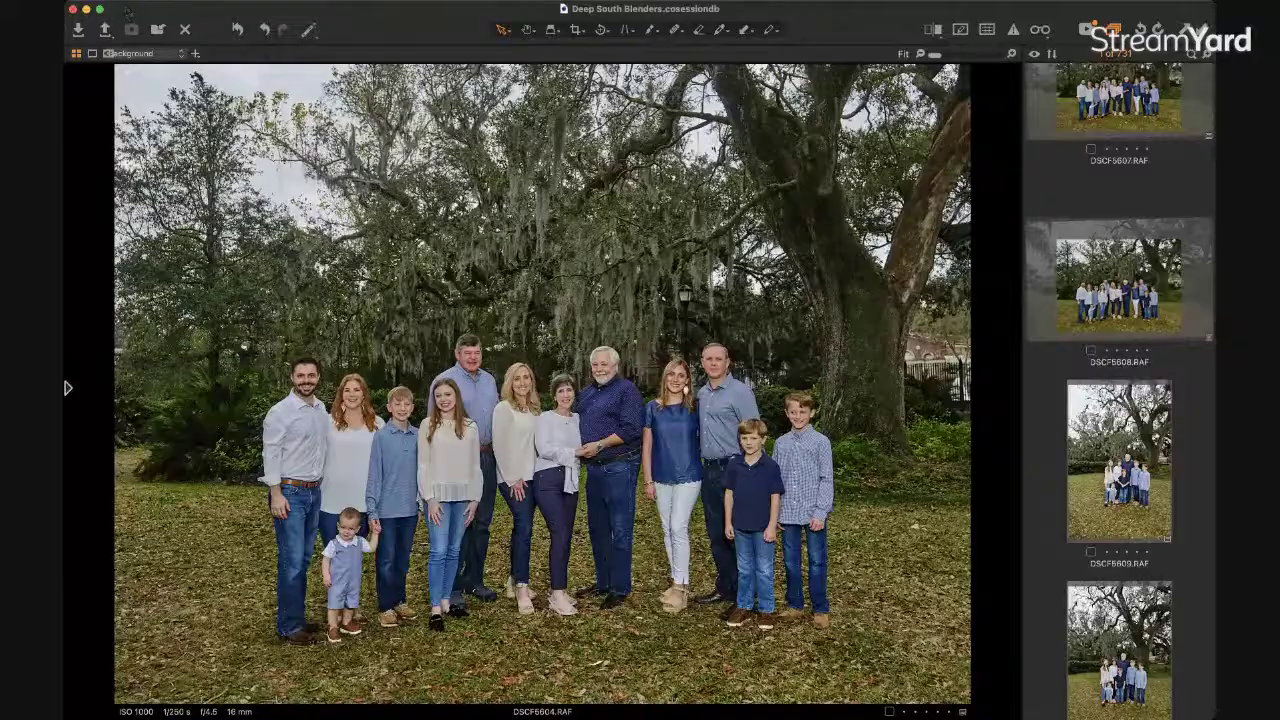
double_click(126, 12)
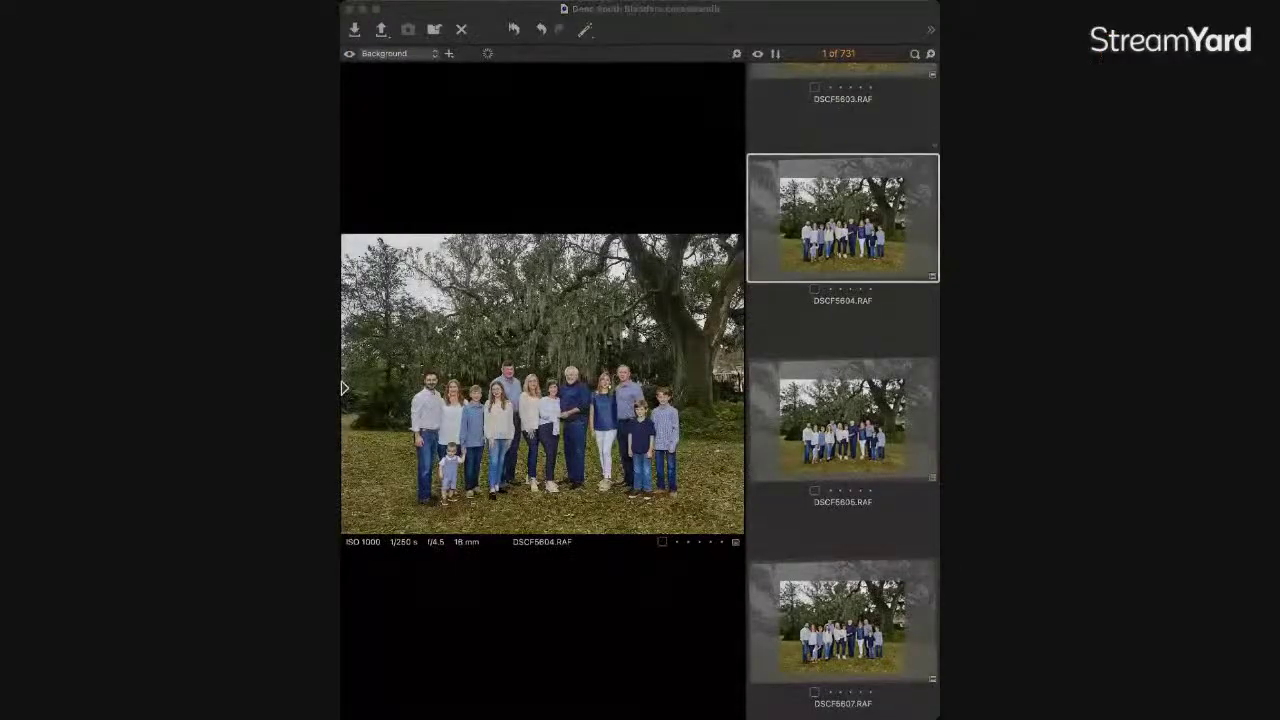
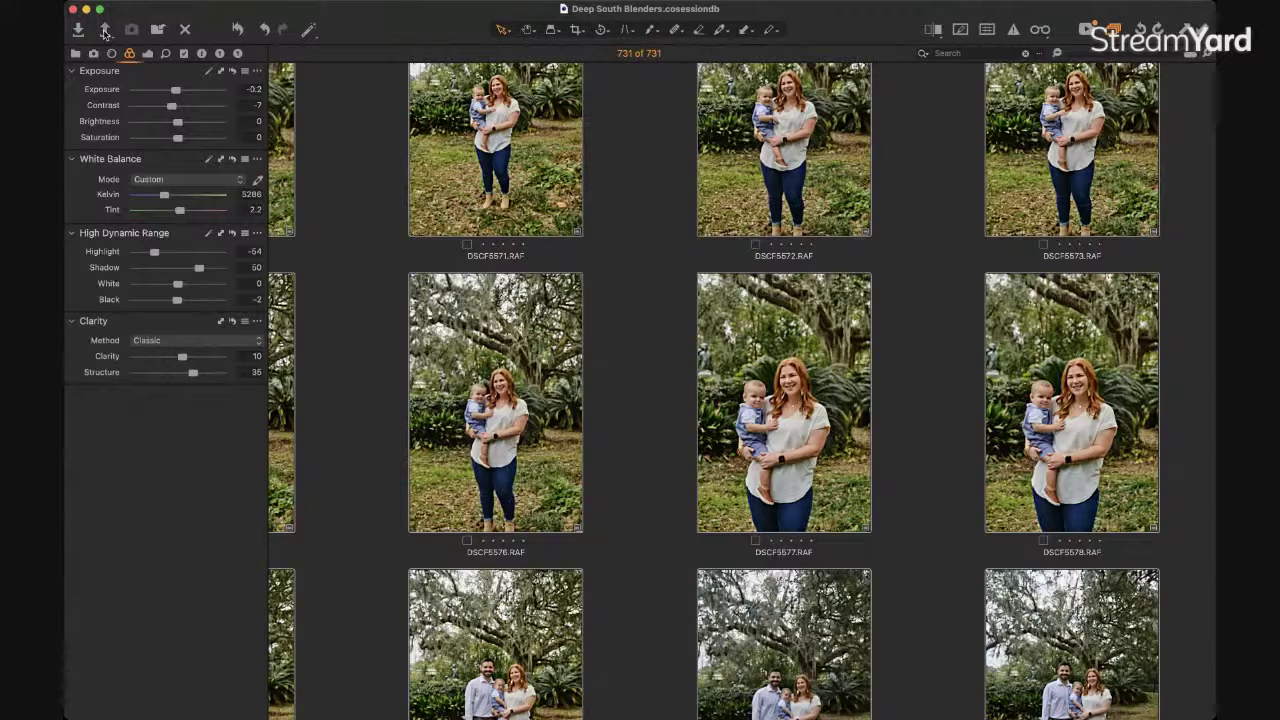
Open the export options for the selected RAW photos and return to the thumbnails with the tools shown.
click(105, 30)
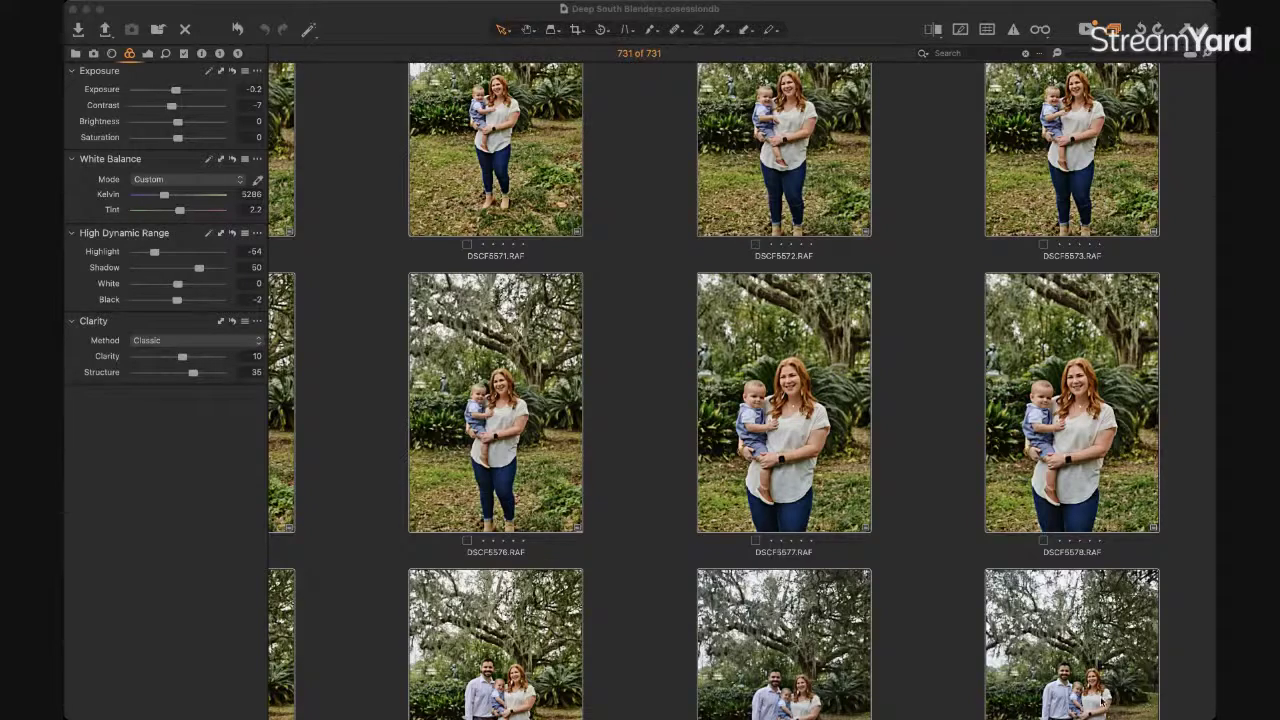
click(1090, 700)
key(super+t)
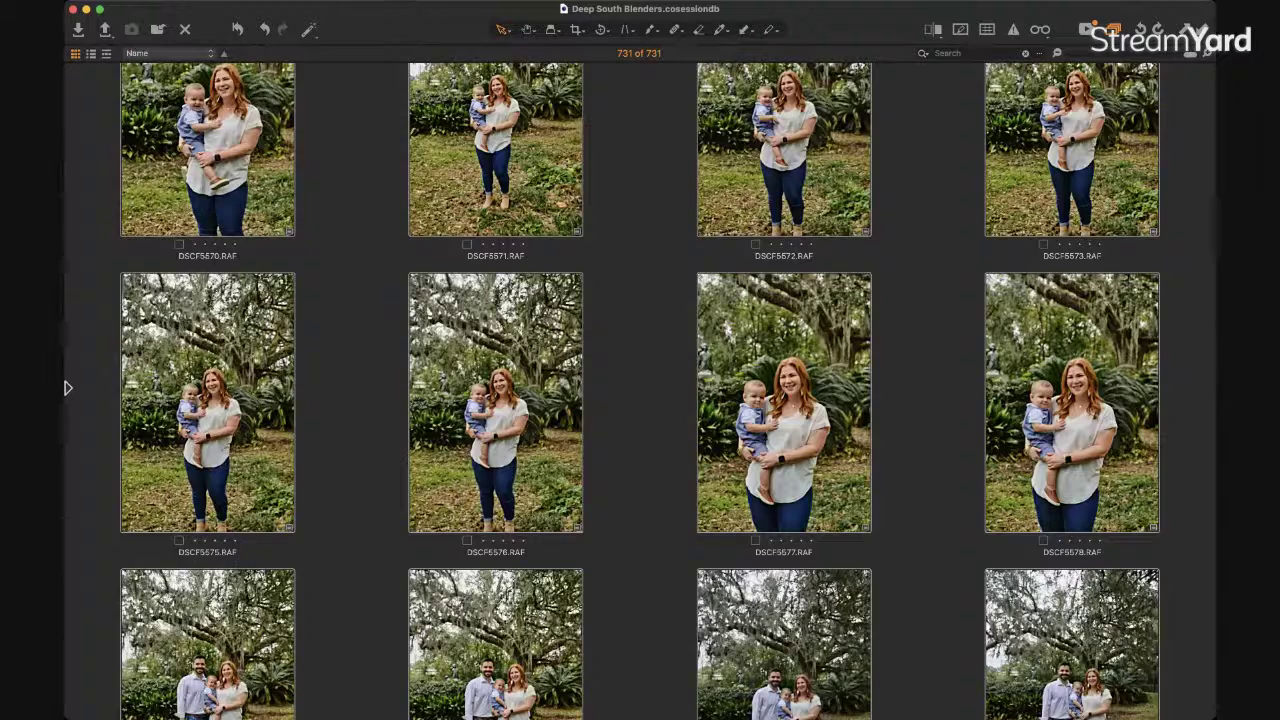
key(super+t)
Show the library and expand the current family raws folder under "2a - Raws to develop" to examine its subfolders.
click(76, 54)
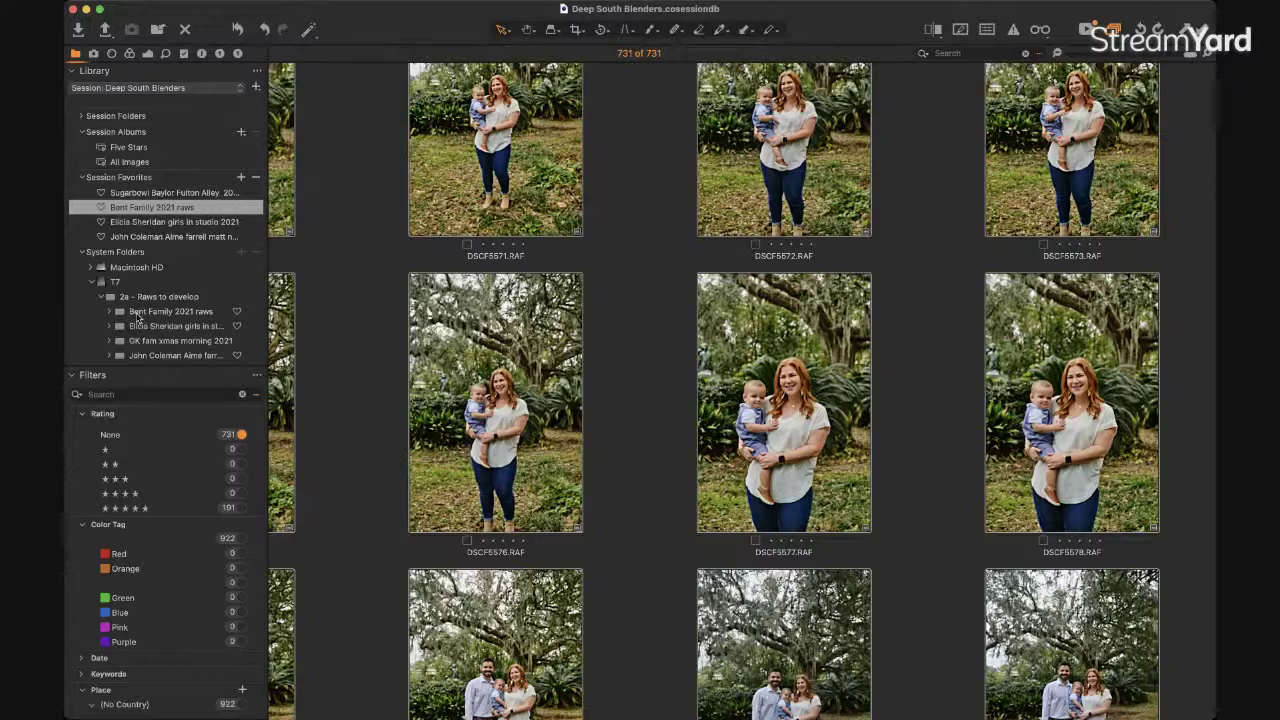
click(193, 317)
key(super+t)
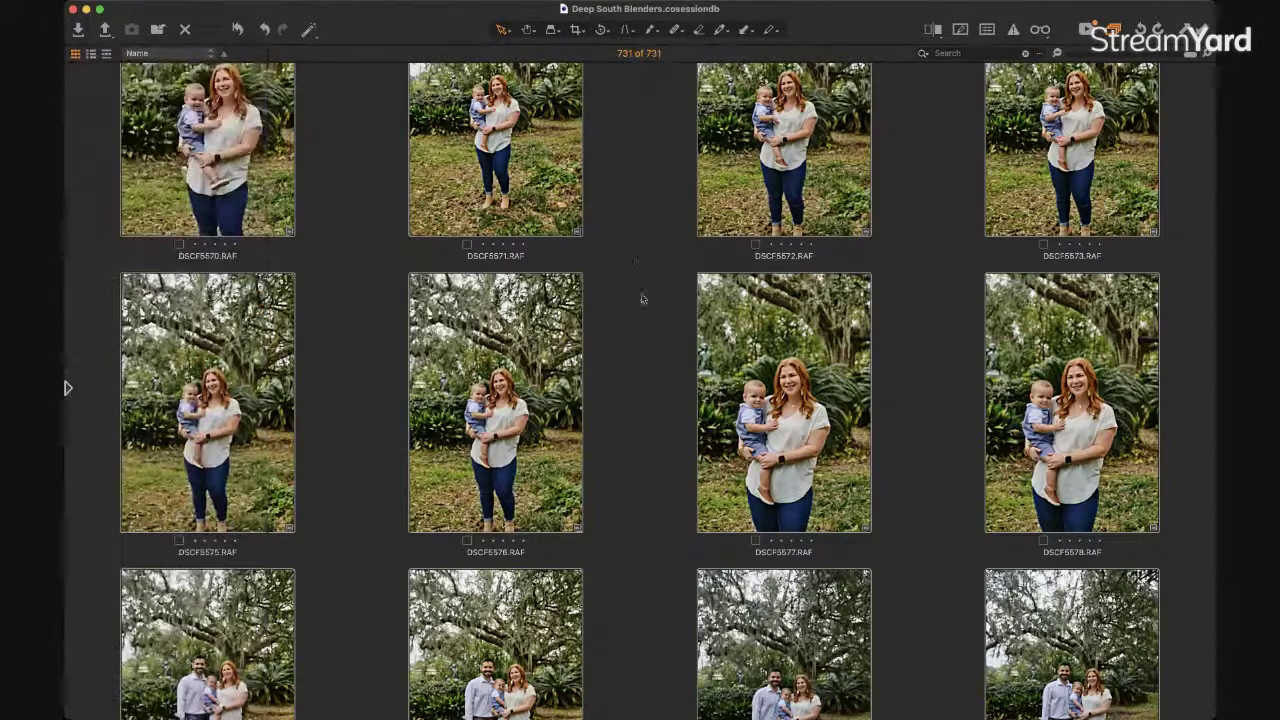
mouse_move(65, 286)
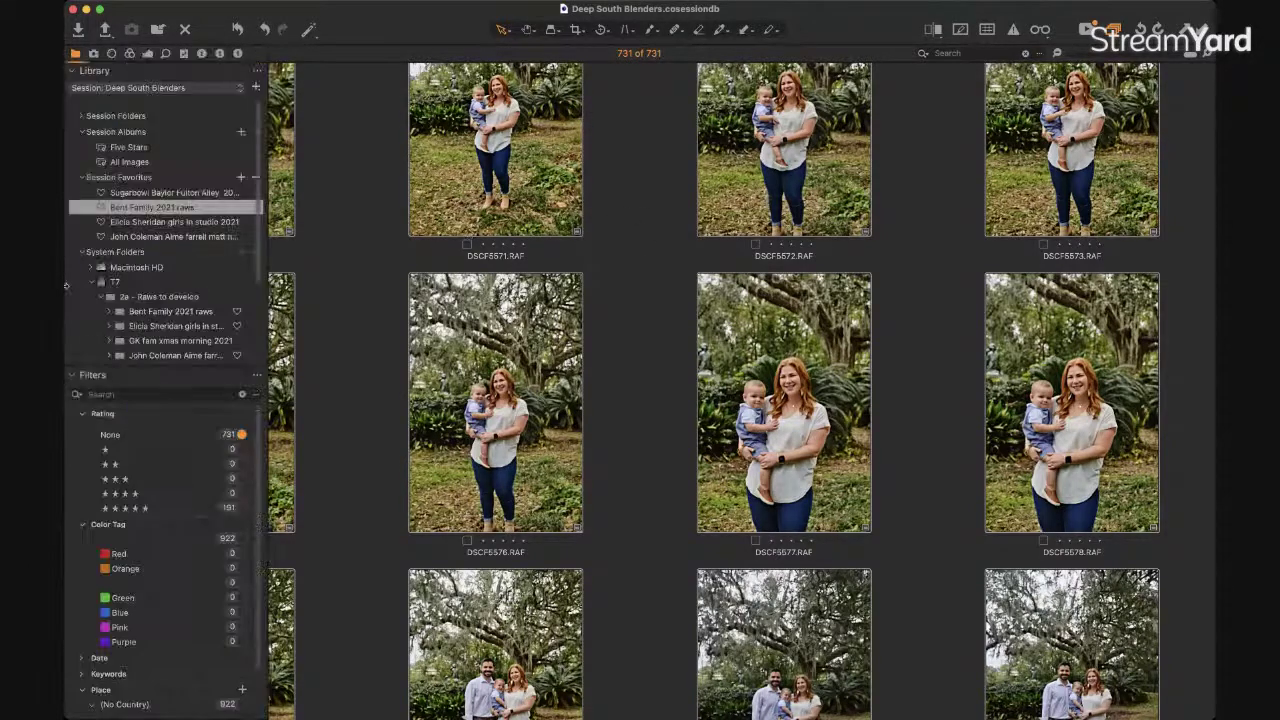
click(111, 314)
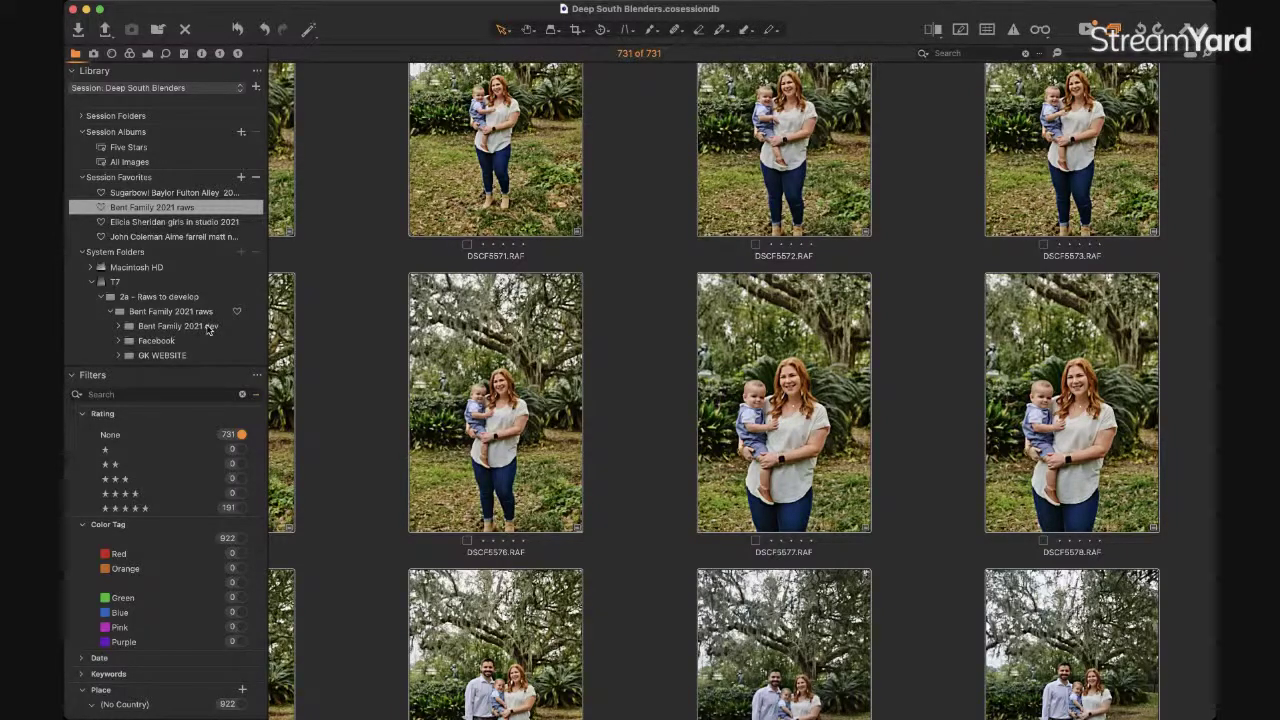
scroll(208, 330, down, 1)
scroll(208, 330, down, 1)
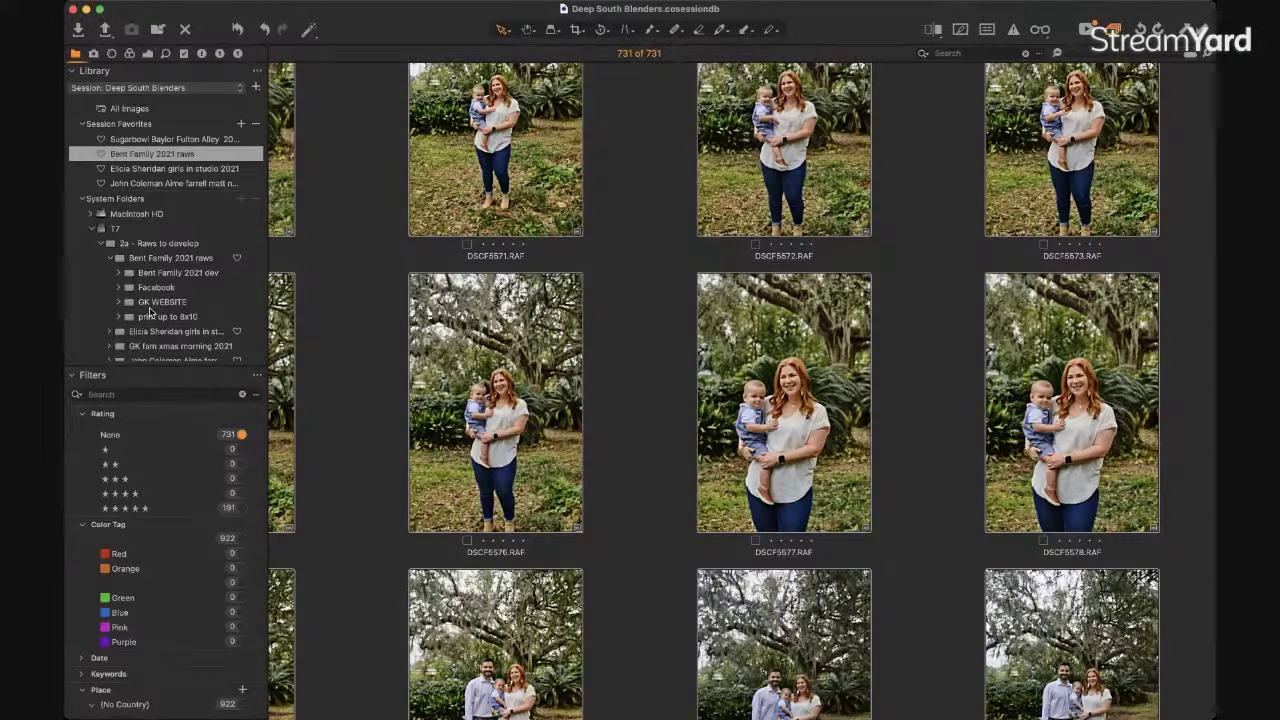
scroll(150, 313, down, 2)
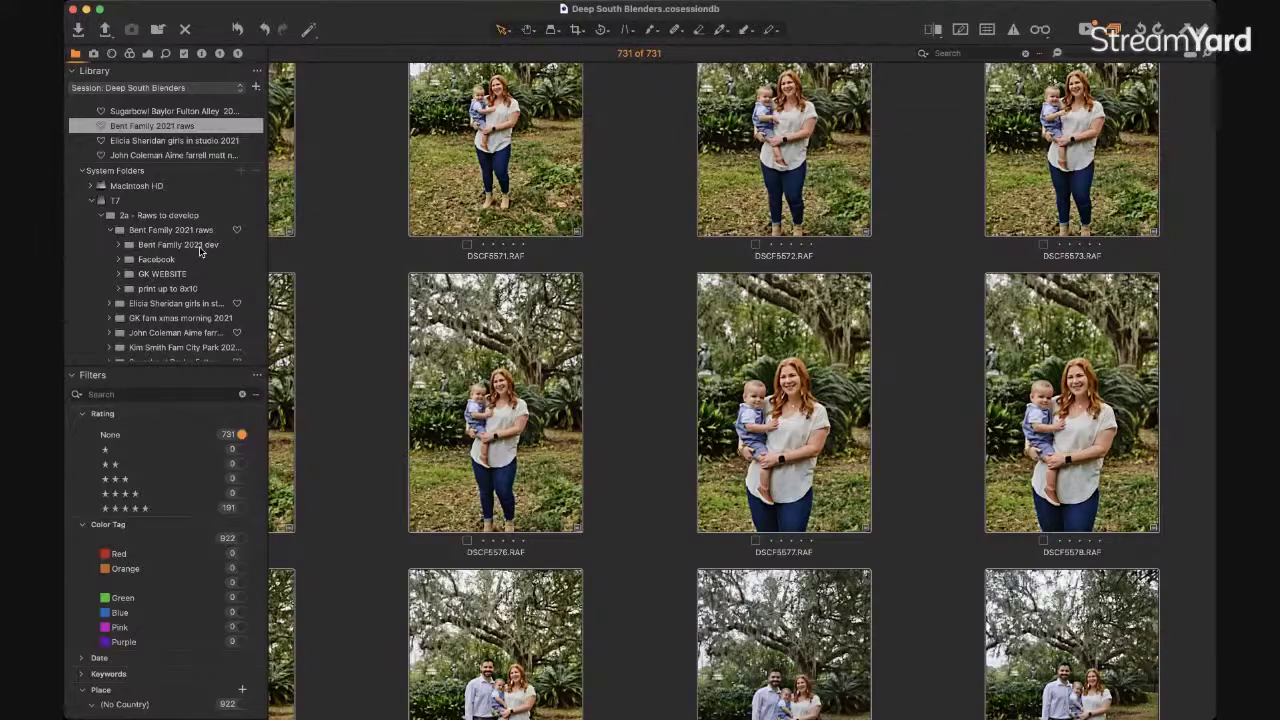
Open the "print up to 8x10" subfolder and view its exported JPGs across the full window width.
click(170, 290)
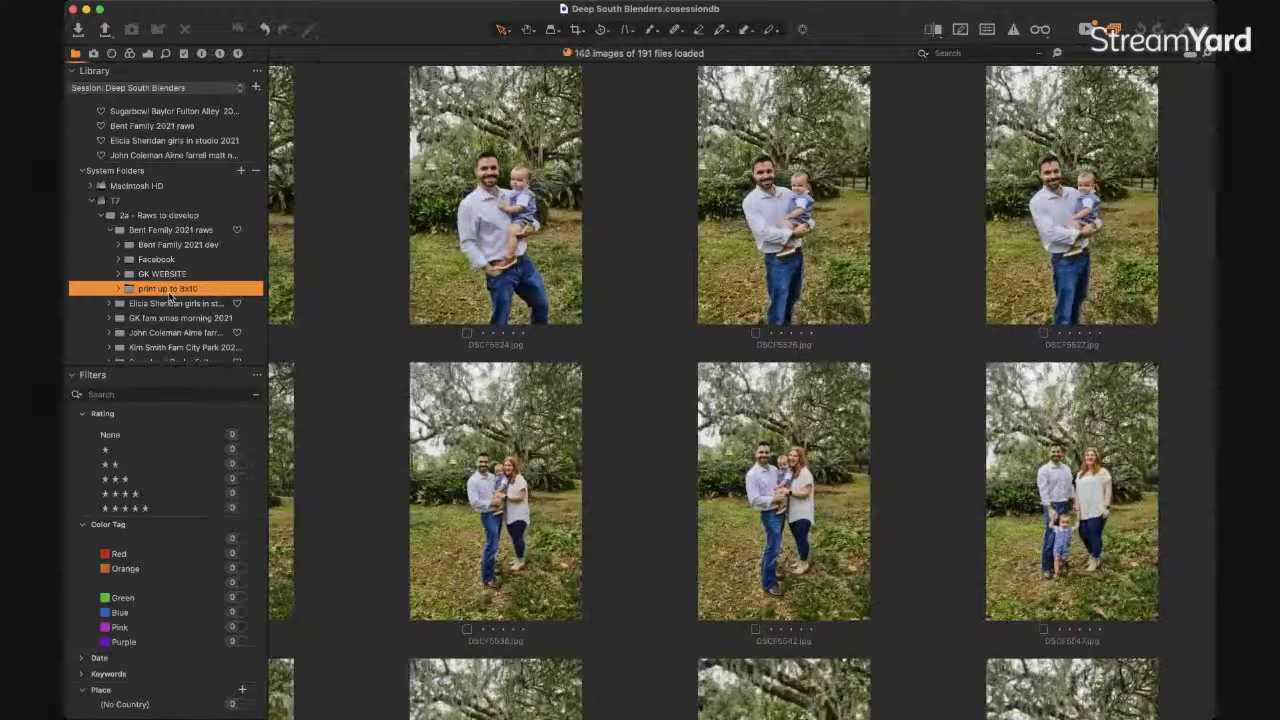
key(super+alt+t)
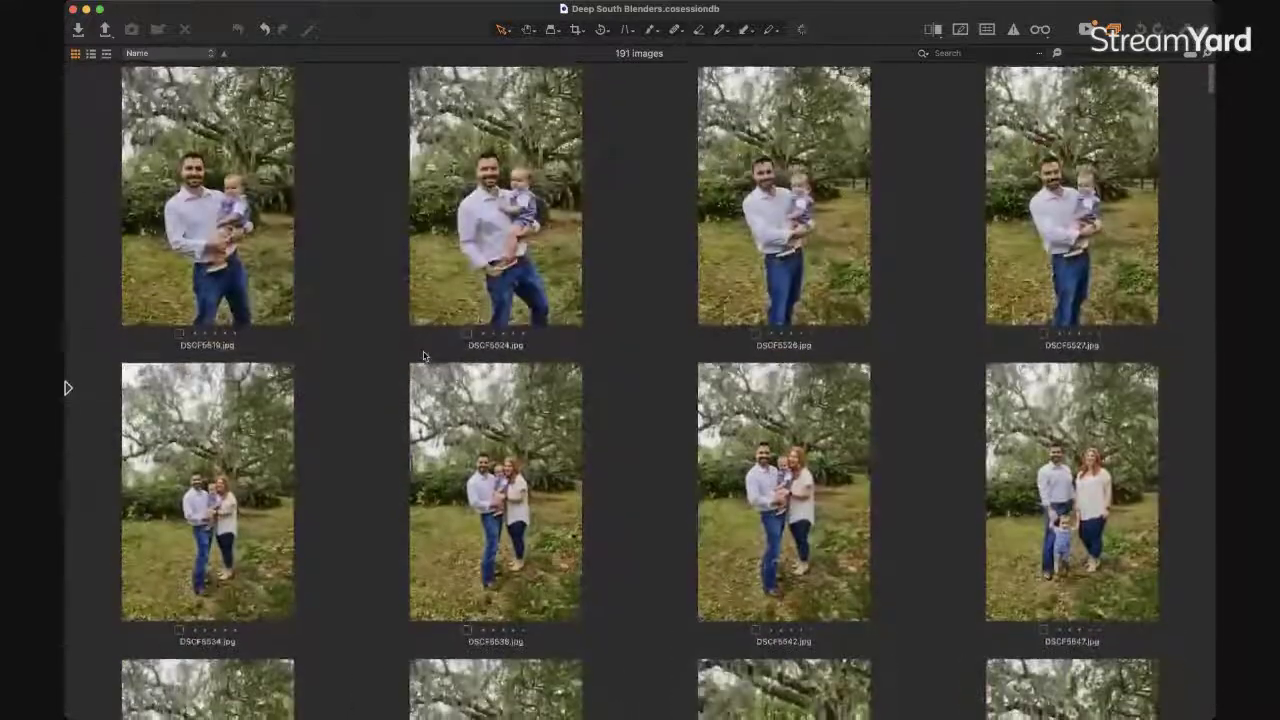
mouse_move(67, 387)
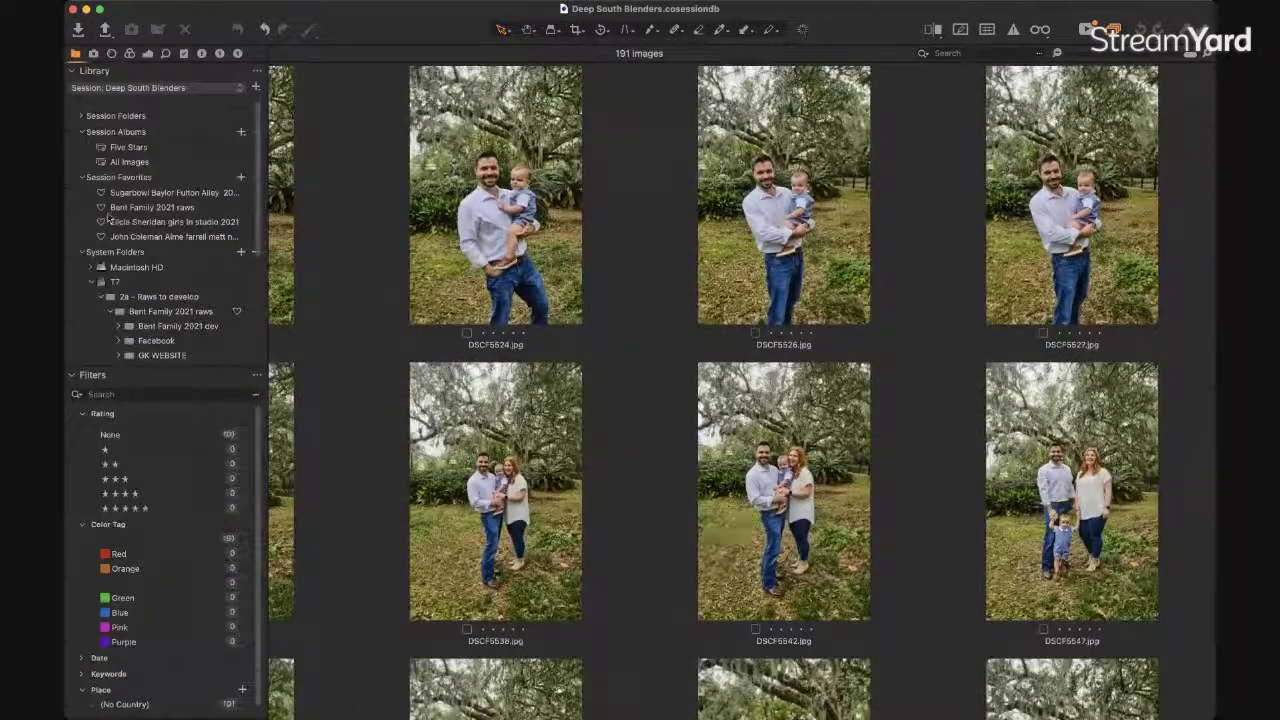
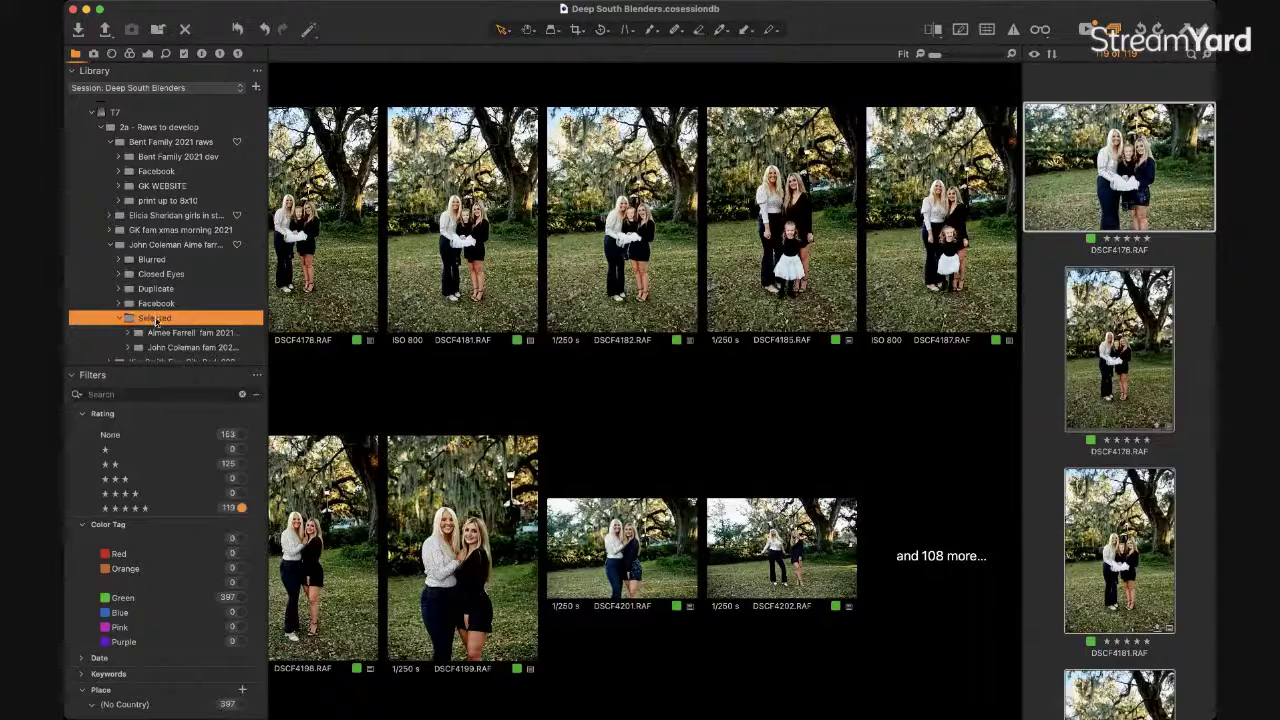
Browse the five-star photos of the Selected folder, viewing DSCF4181.RAF and the end of the set in a thumbnails-only layout.
key(super+t)
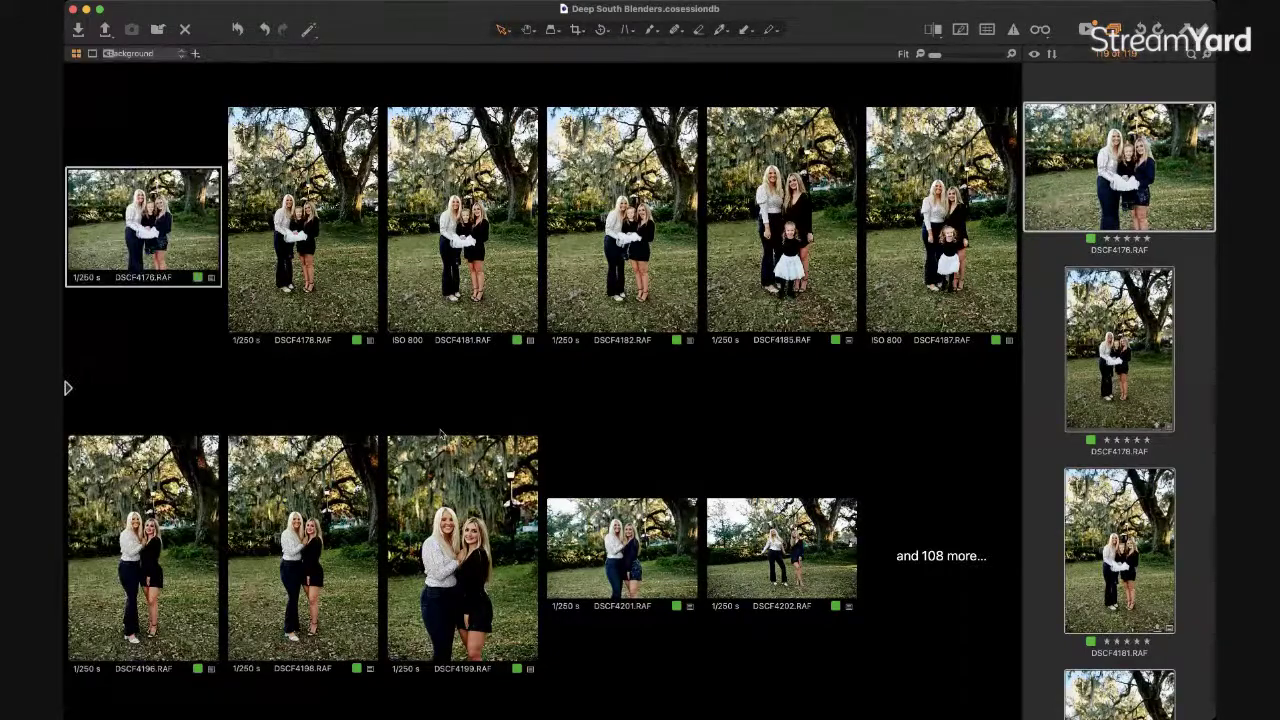
click(462, 220)
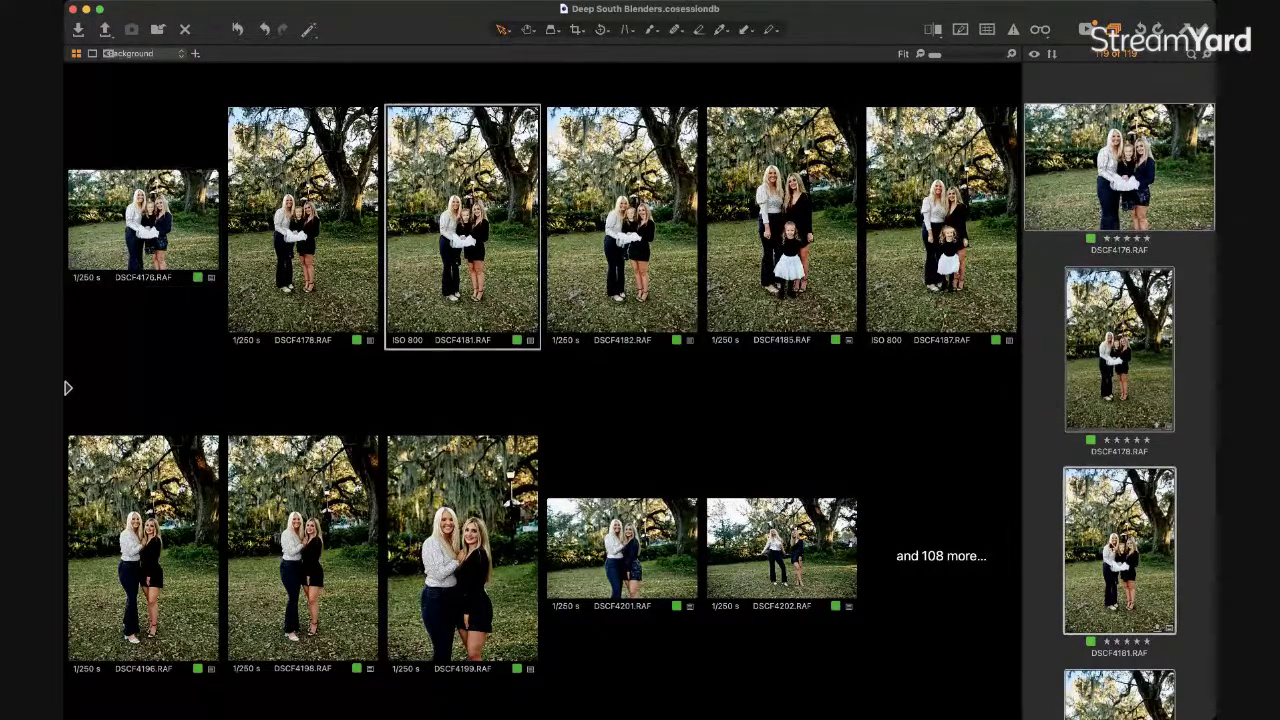
click(1050, 554)
scroll(1098, 567, down, 5)
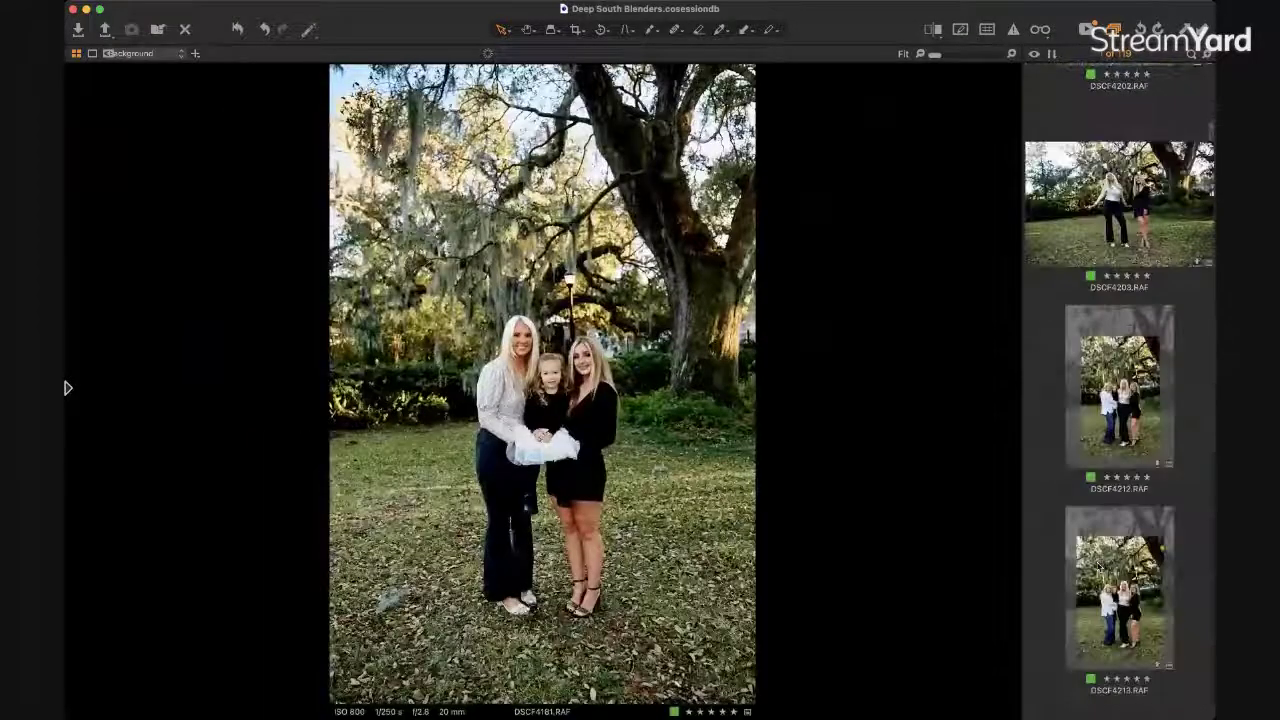
key(super+alt+v)
scroll(727, 440, down, 5)
scroll(727, 440, down, 15)
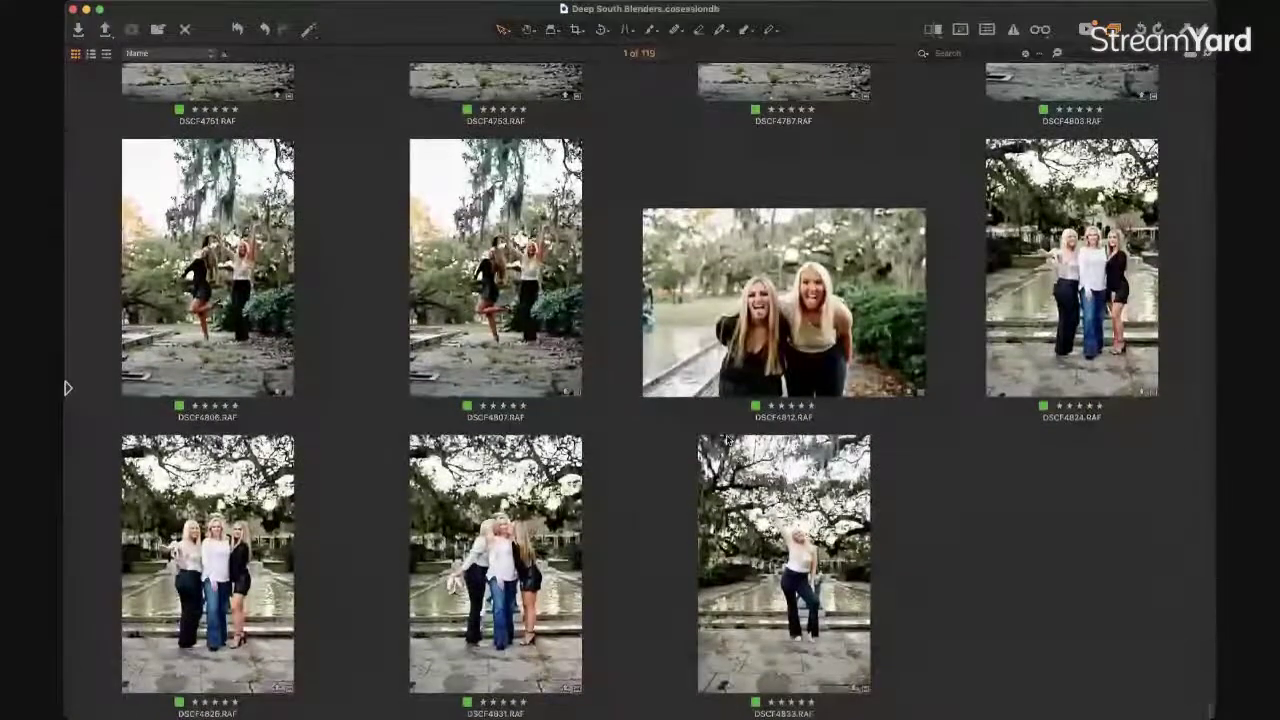
scroll(728, 442, up, 3)
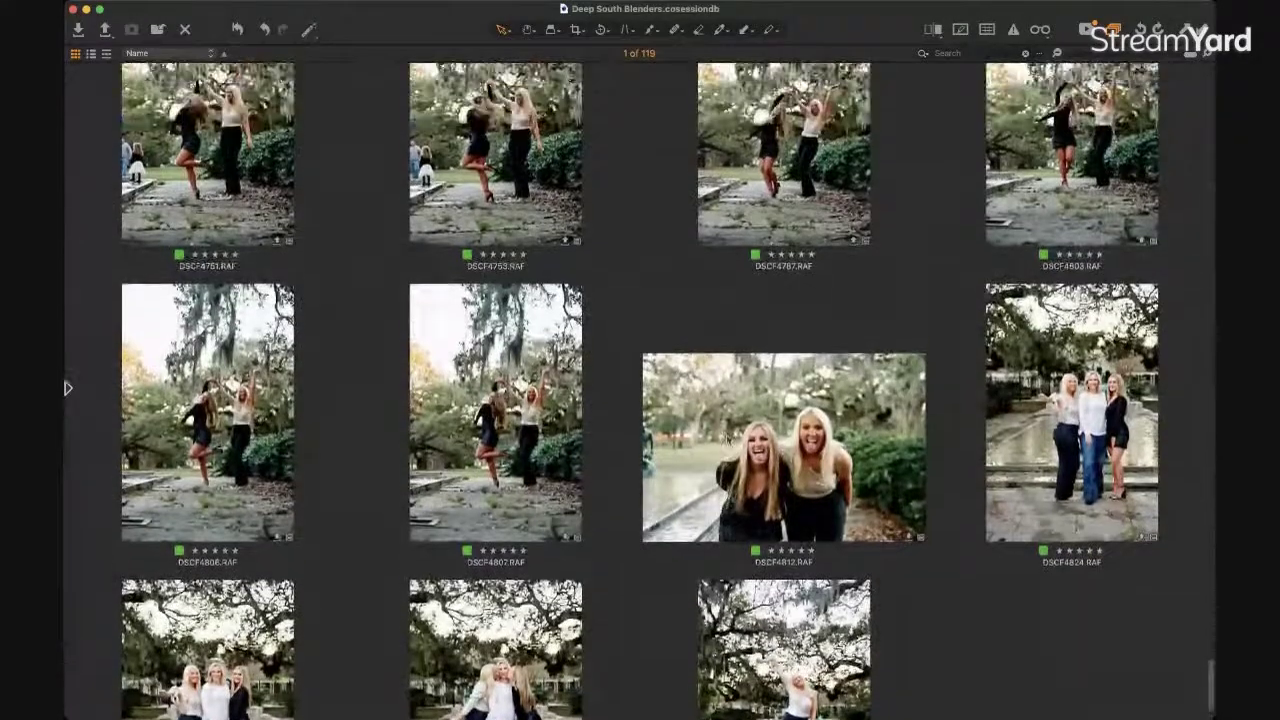
scroll(727, 440, up, 2)
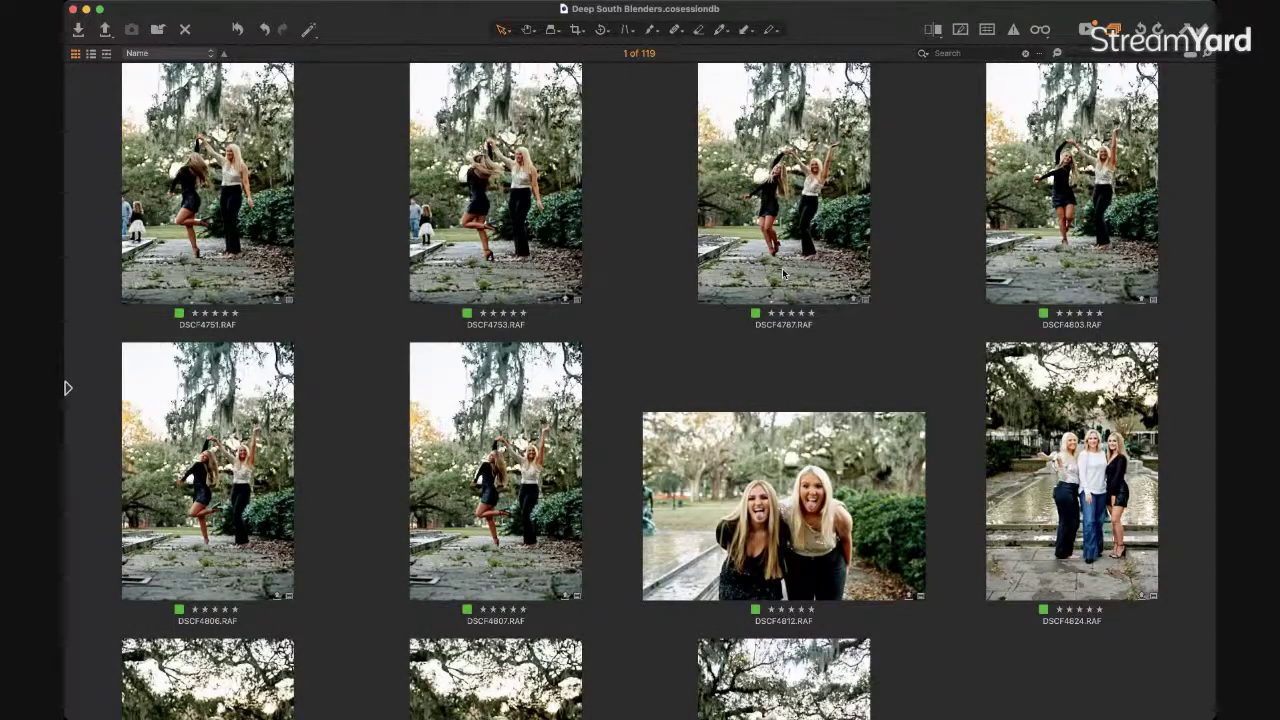
Open DSCF4806.RAF in the viewer, compare it with and without its edits, and leave its adjustments reset.
click(790, 225)
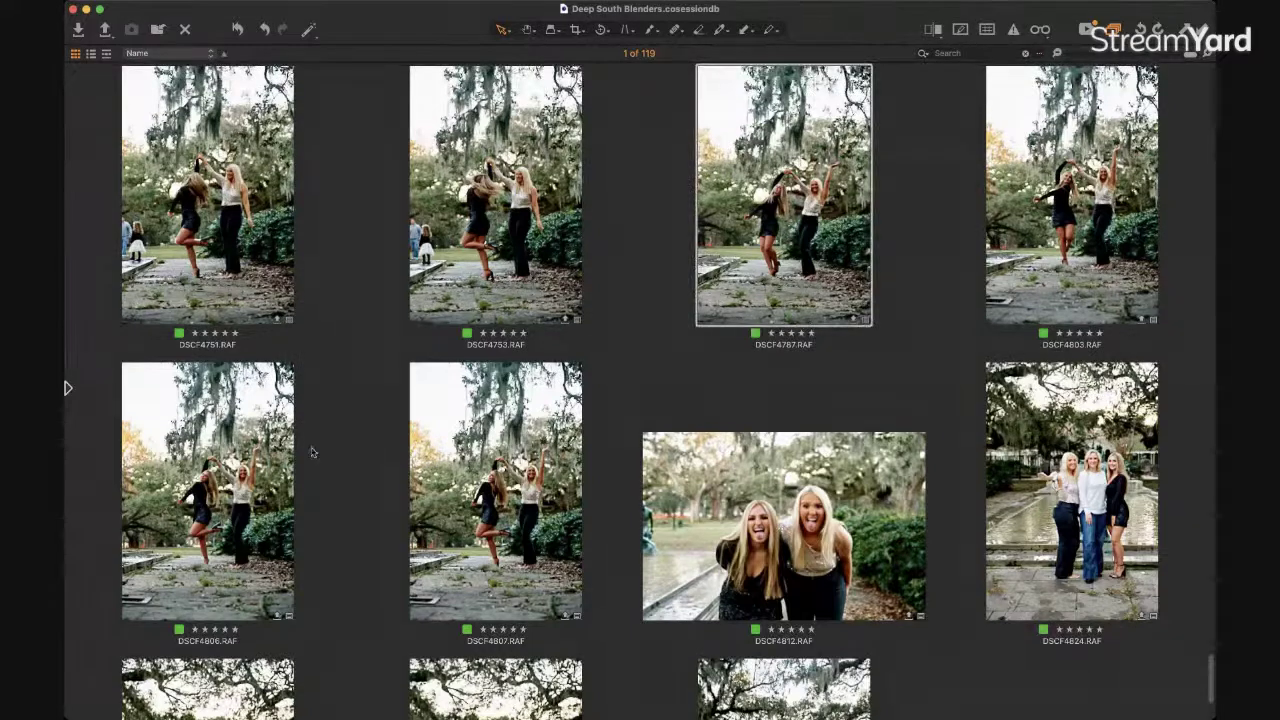
double_click(203, 480)
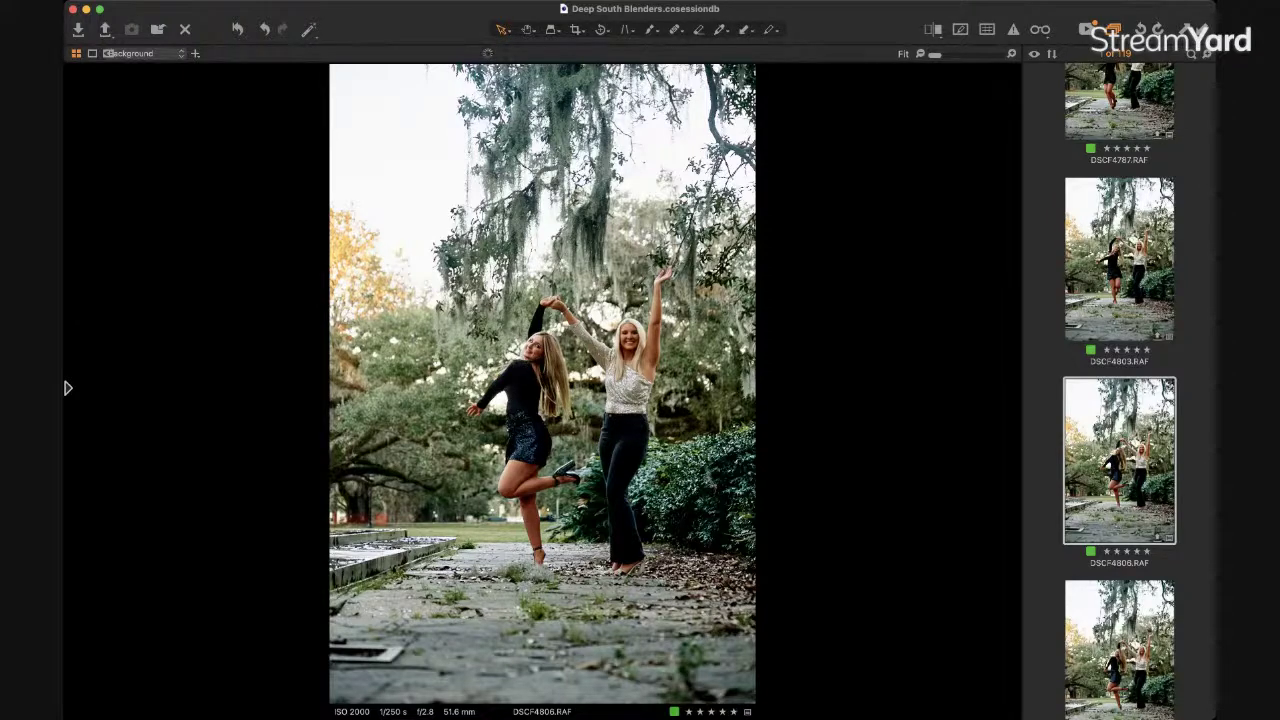
key(super+r)
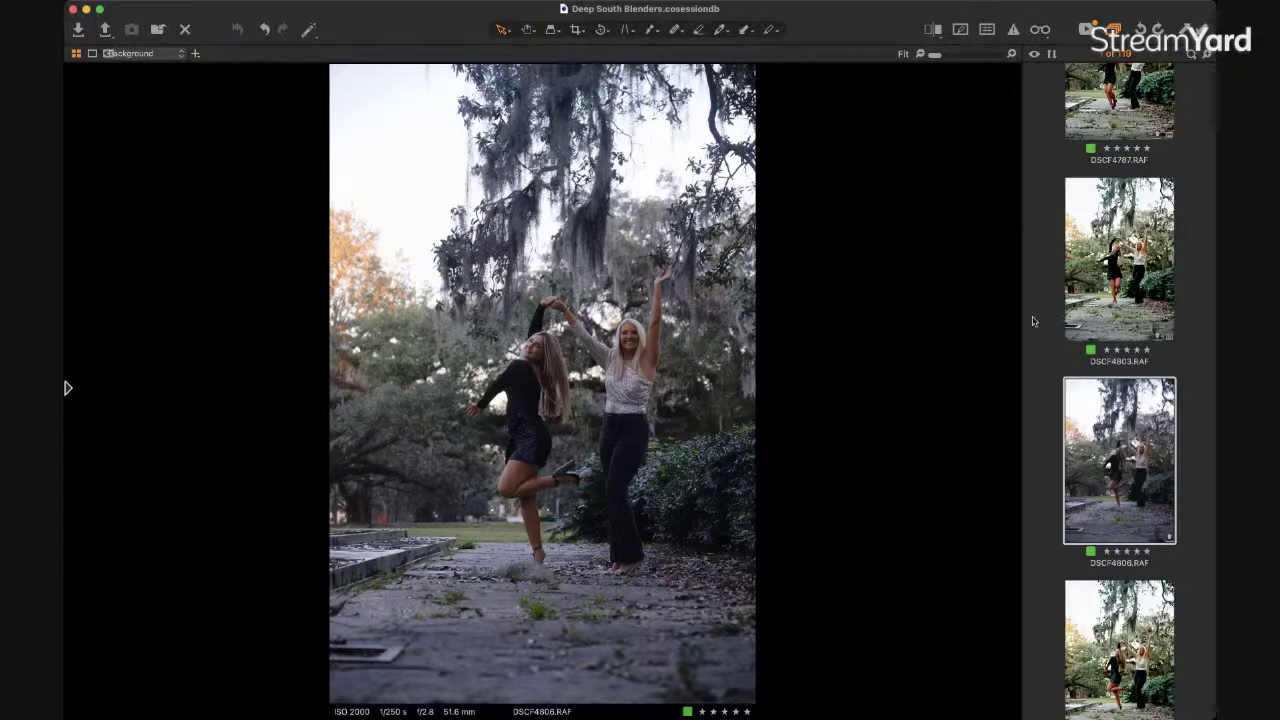
key(super+shift+a)
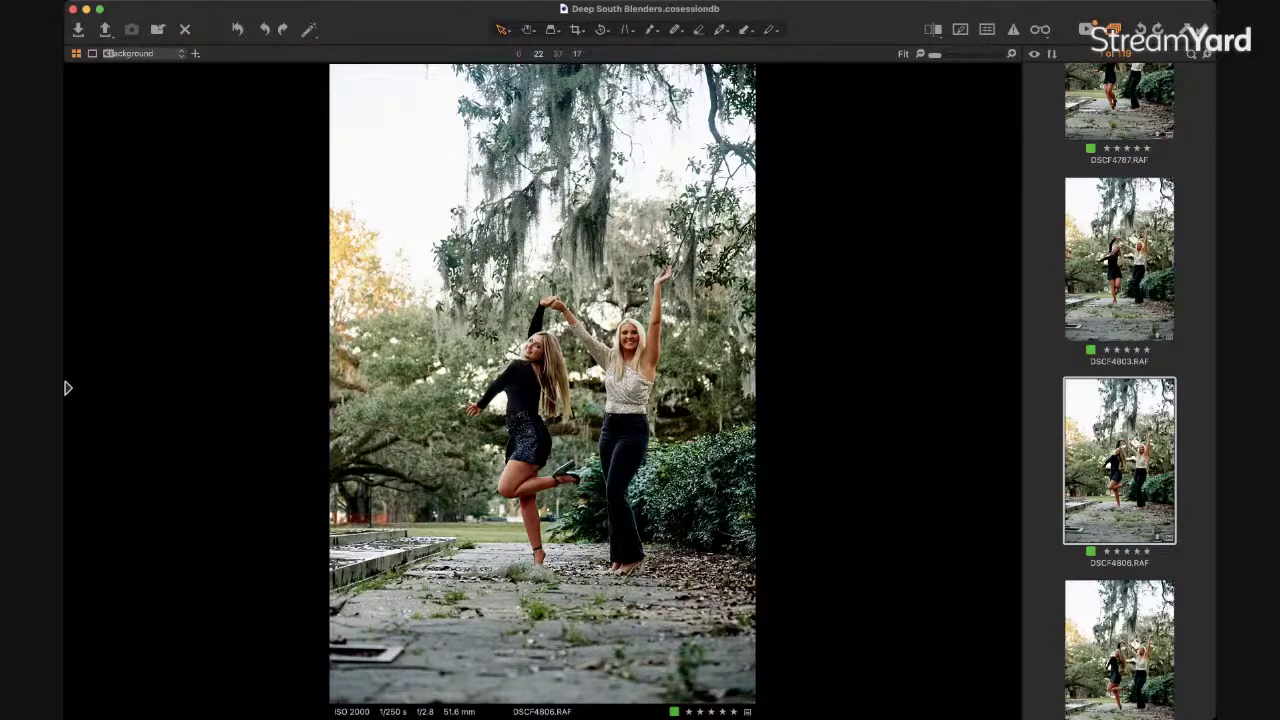
key(super+r)
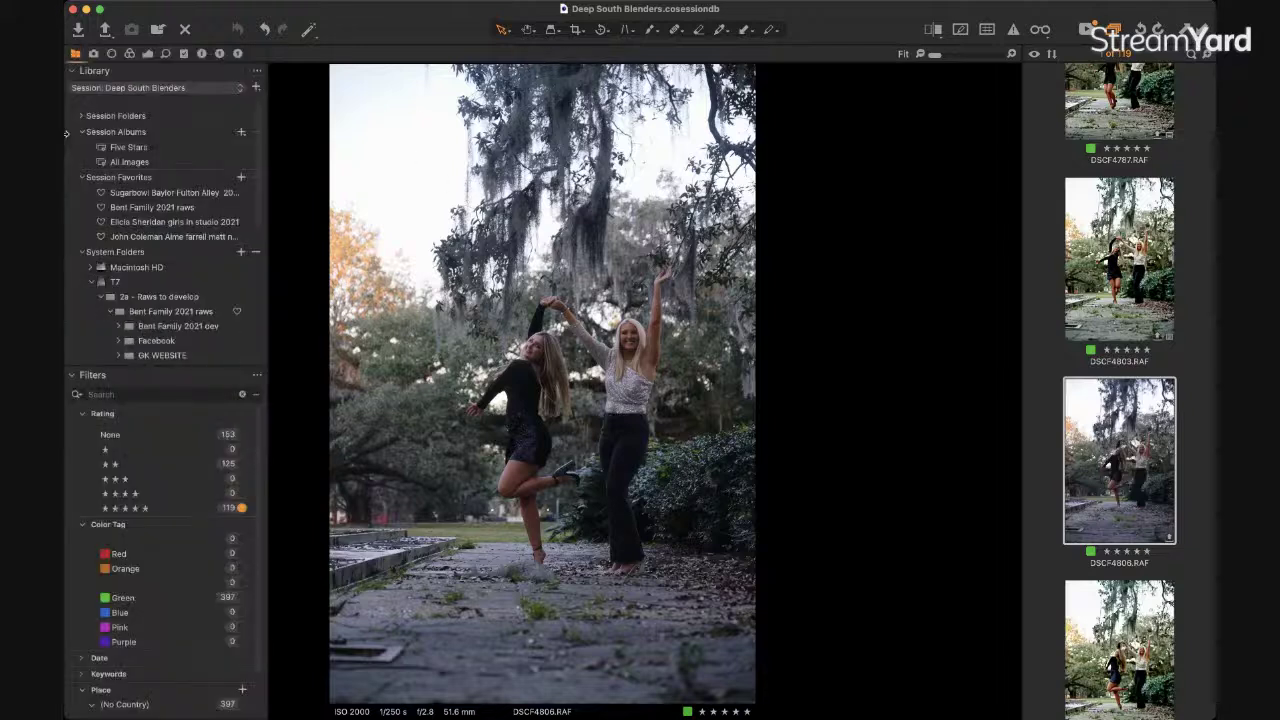
Set DSCF4806.RAF's structure to 10 and examine the two women at 67% zoom.
mouse_move(65, 133)
click(129, 54)
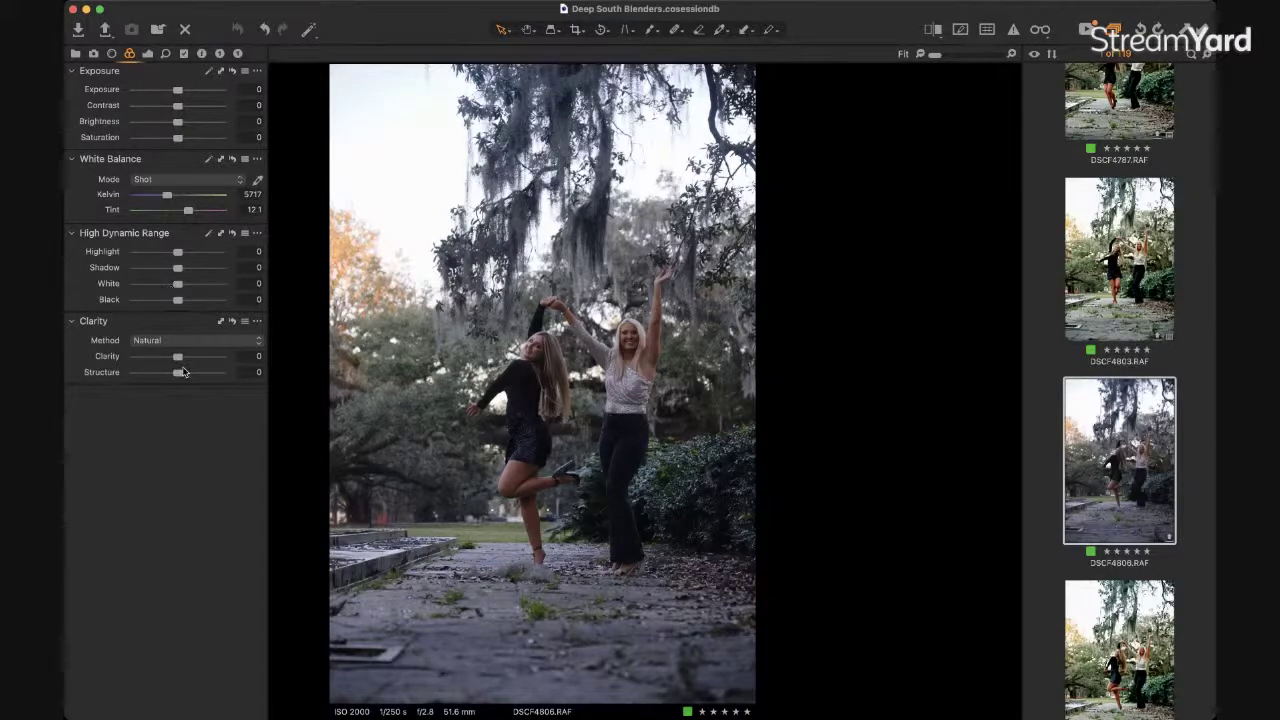
drag(183, 372, 182, 377)
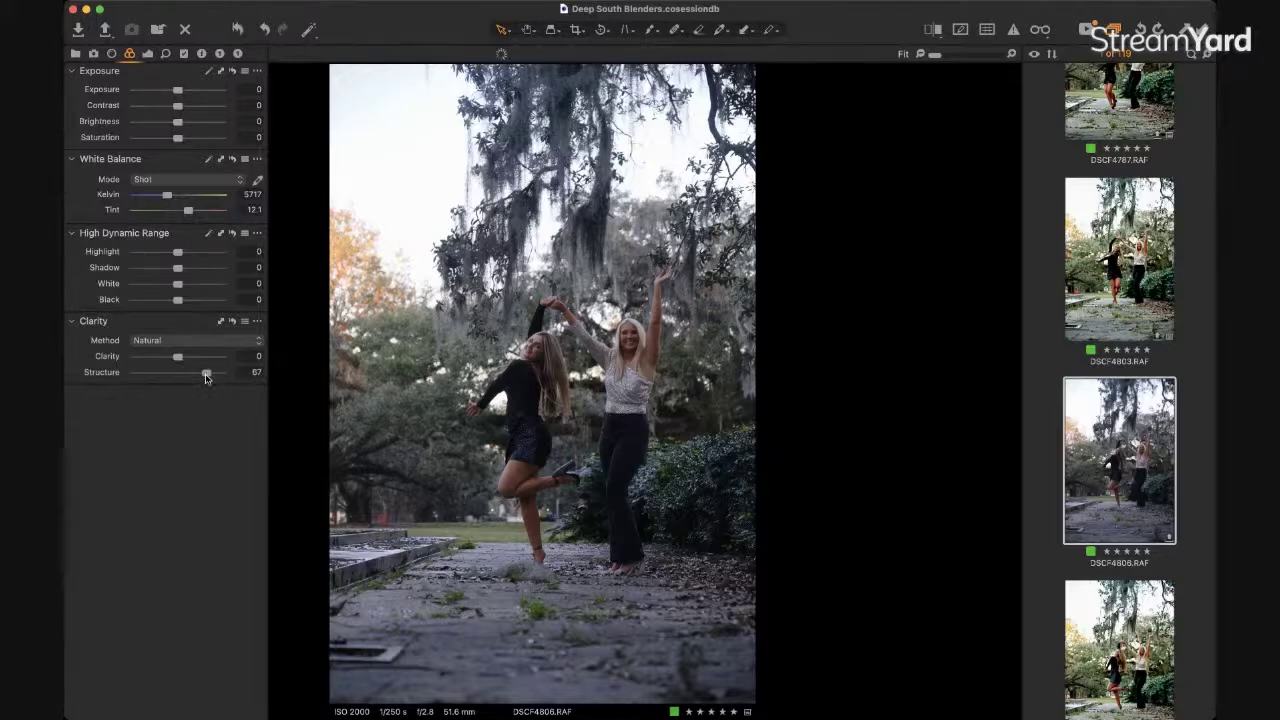
key(cmd+t)
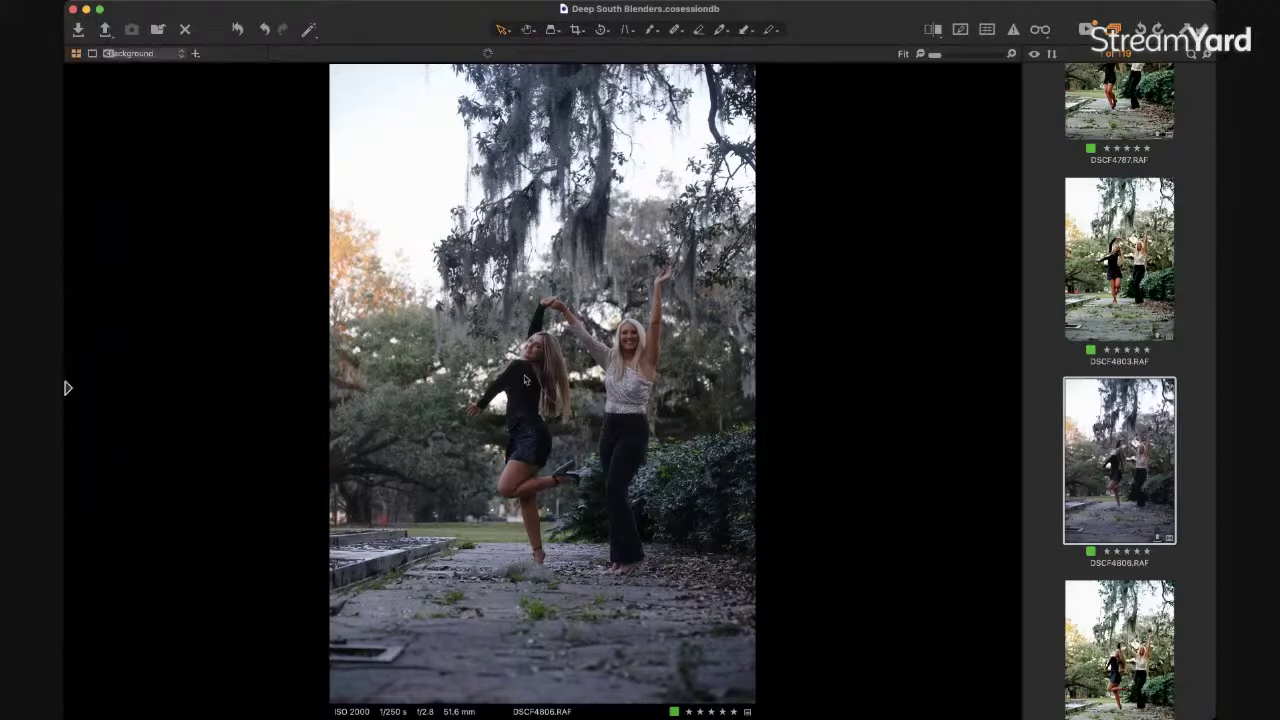
scroll(565, 368, up, 3)
scroll(565, 368, down, 3)
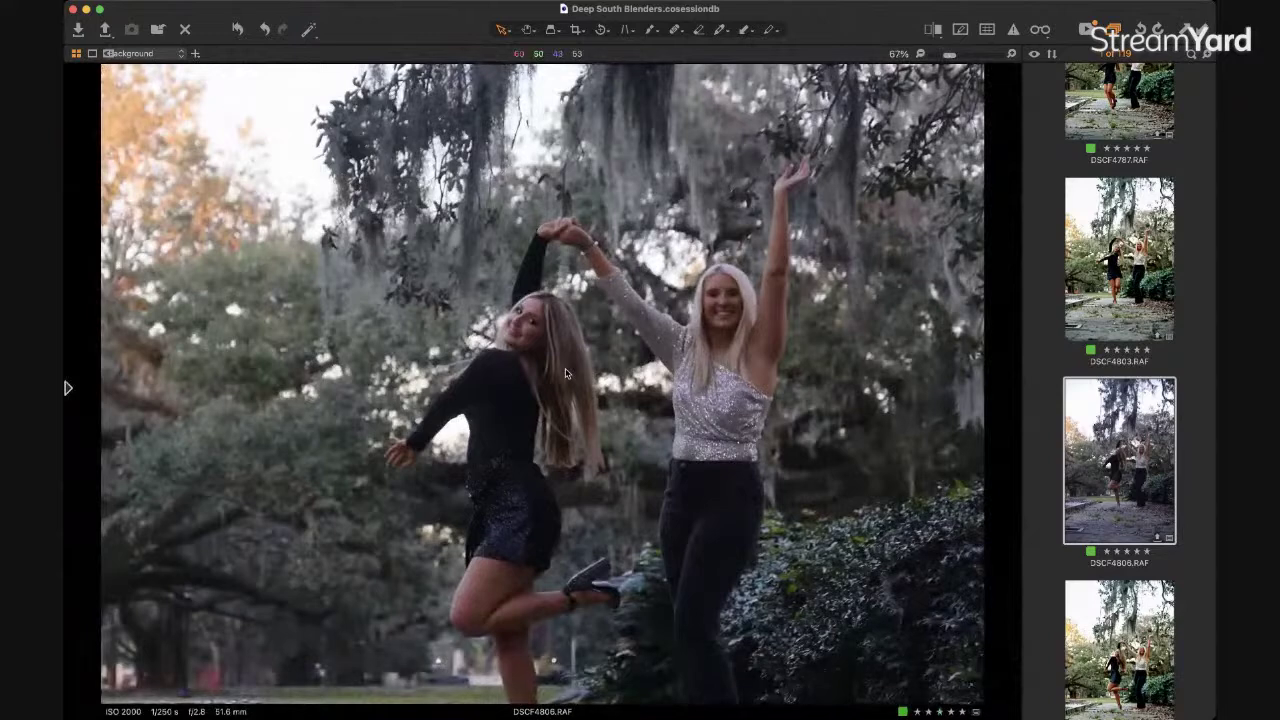
mouse_move(66, 164)
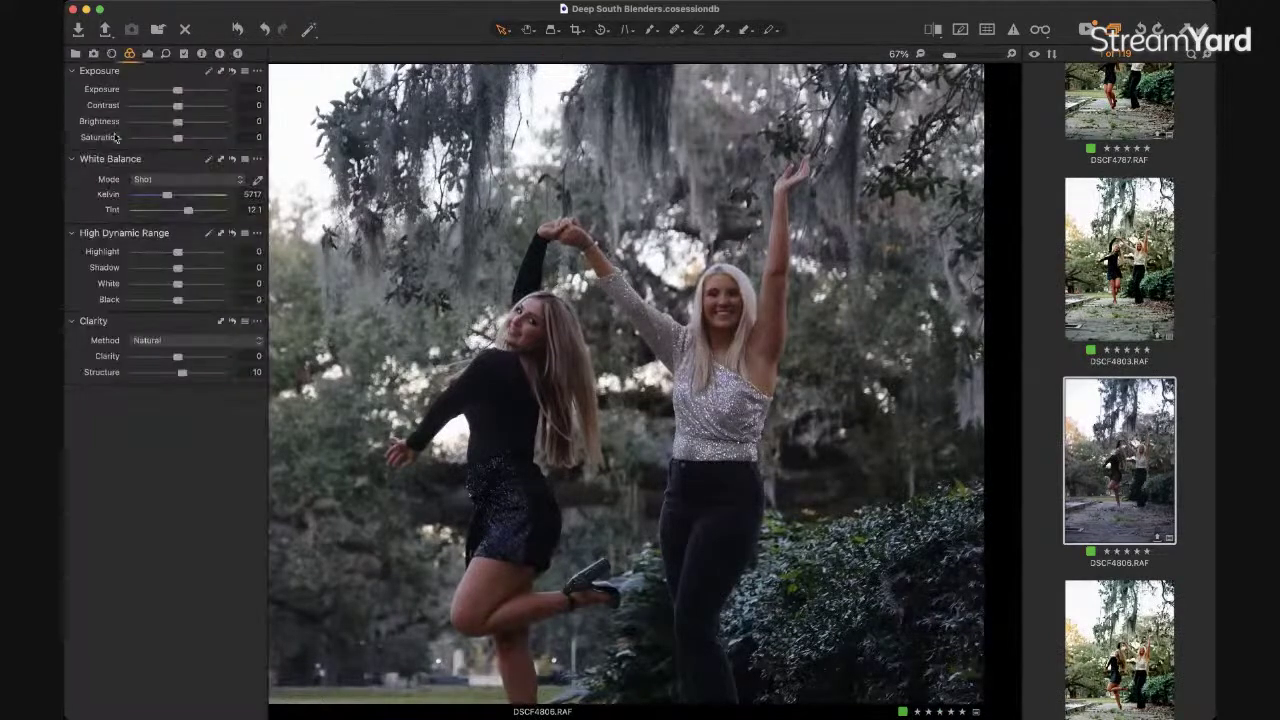
Auto-adjust DSCF4806.RAF and refine it with contrast 28, shadow 44, clarity 13 and structure 49.
click(308, 33)
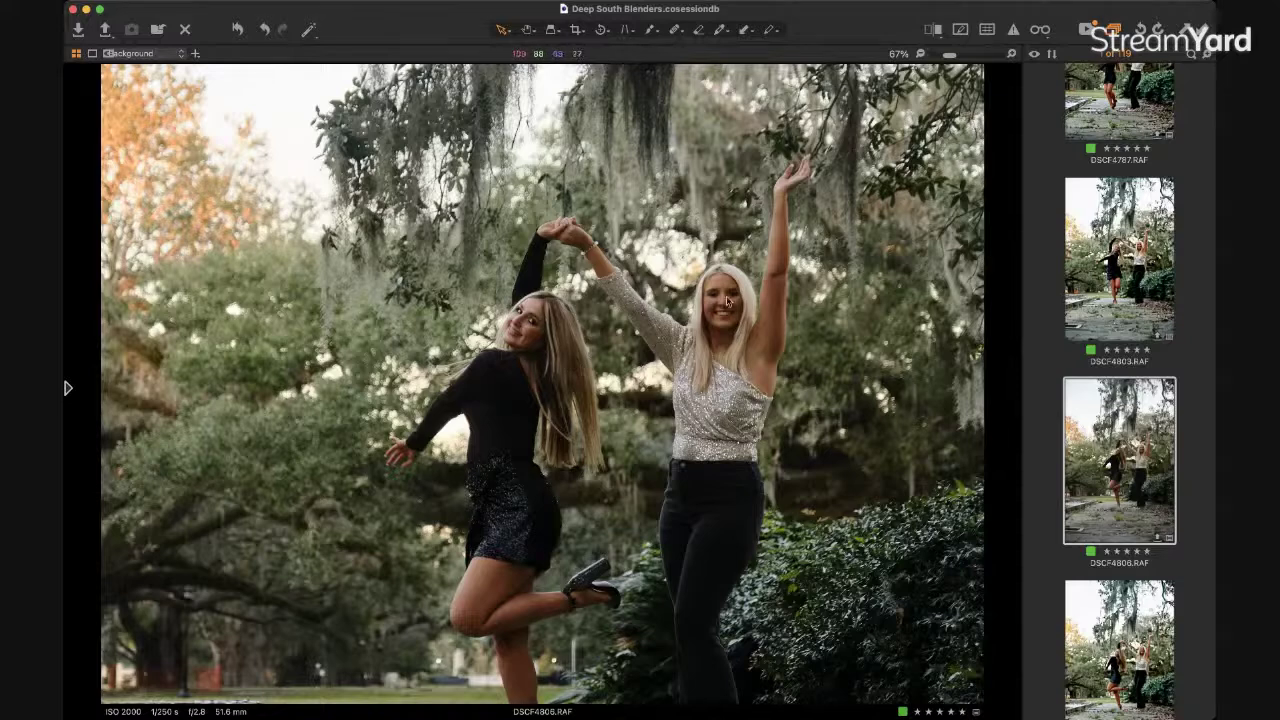
mouse_move(68, 272)
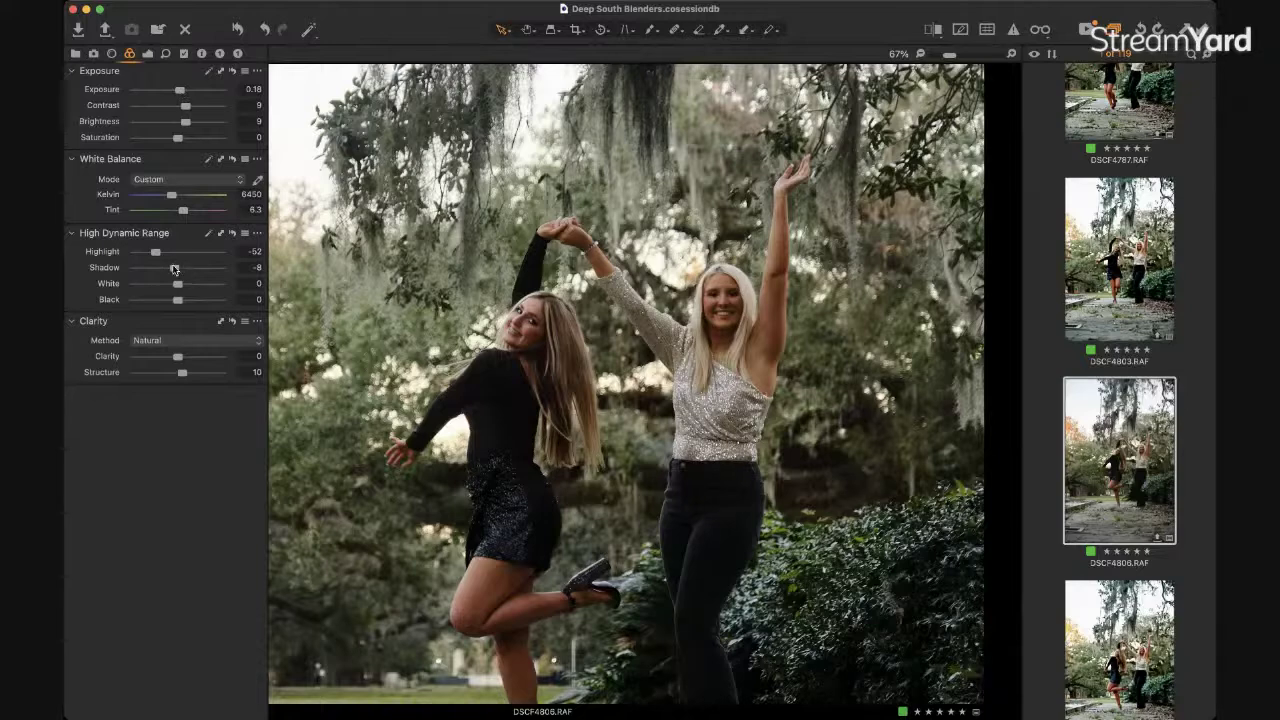
drag(172, 268, 196, 265)
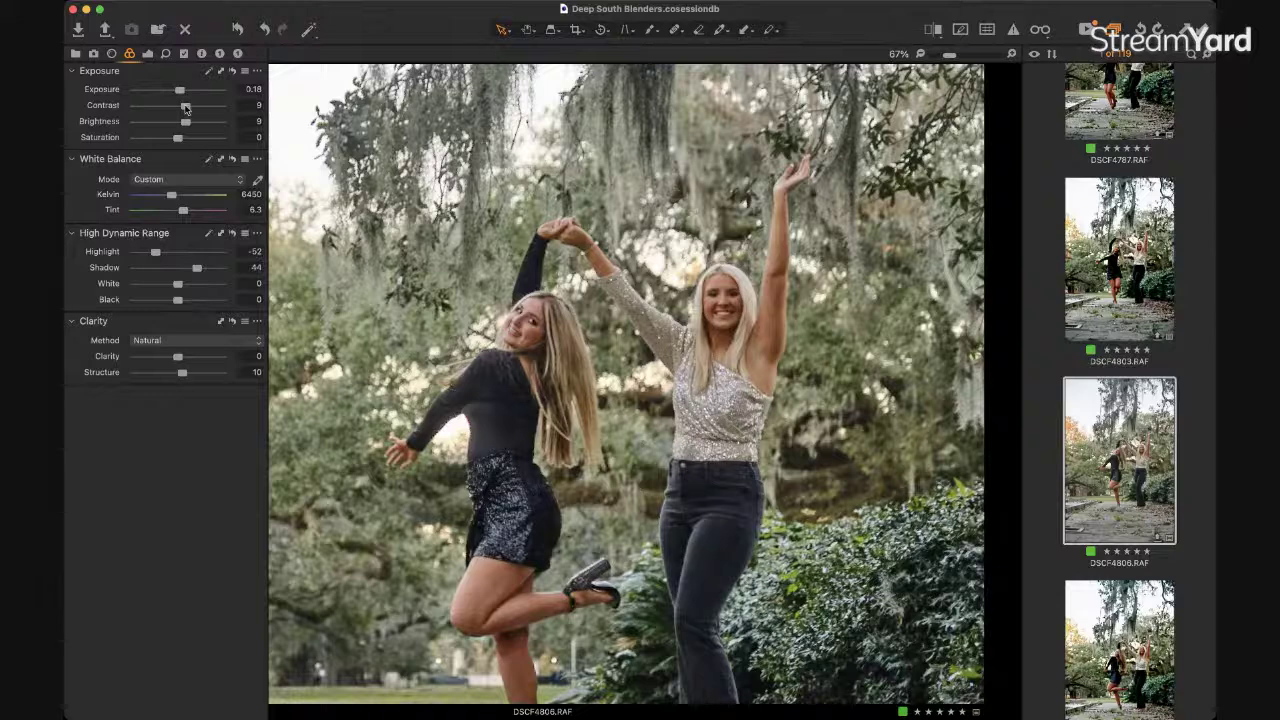
drag(186, 110, 199, 112)
mouse_move(184, 373)
mouse_down()
mouse_move(200, 372)
mouse_move(184, 366)
mouse_up()
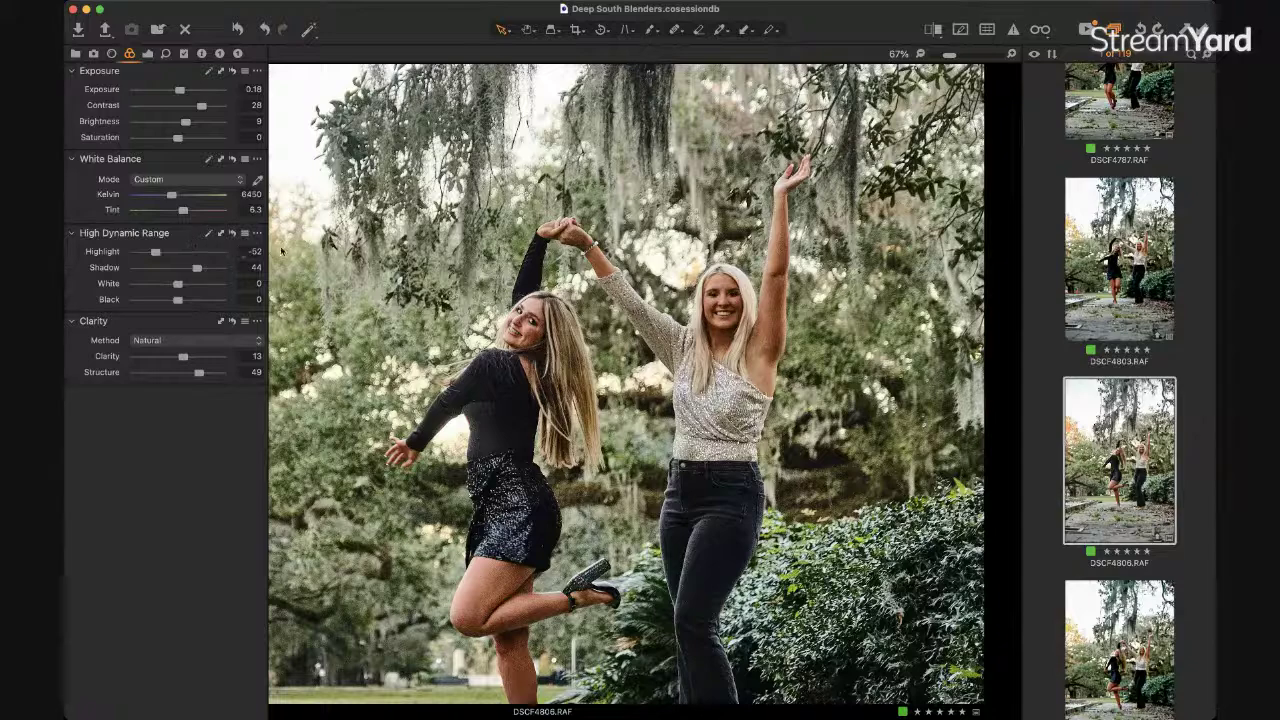
Inspect the edited DSCF4806.RAF fitted in the viewer without the tools, and display DSCF4803.RAF for comparison.
key(super+t)
key(super+0)
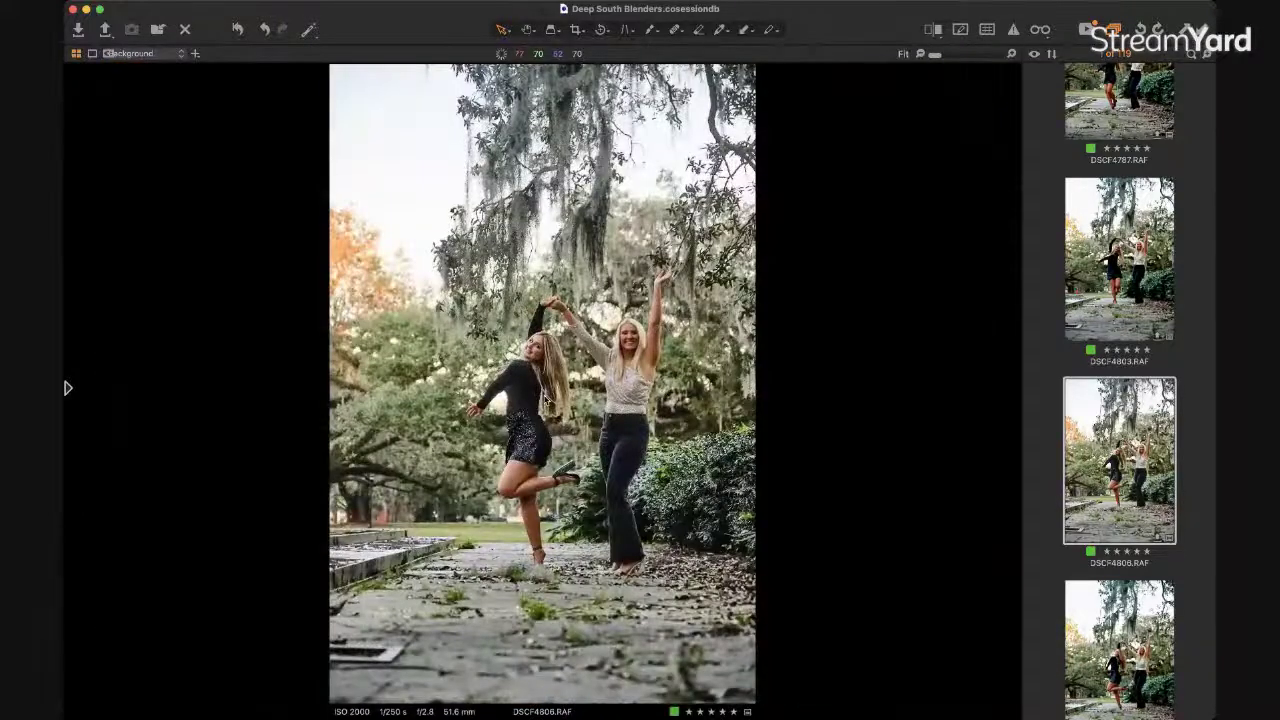
double_click(547, 400)
double_click(547, 400)
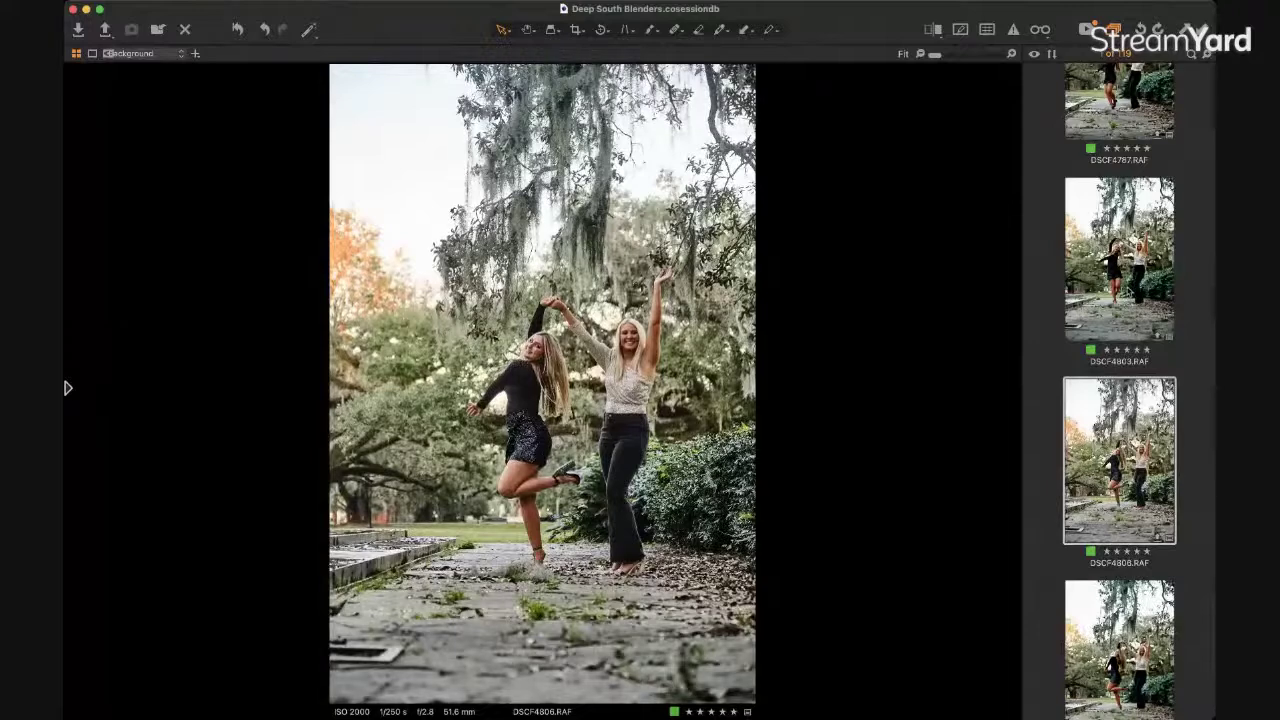
click(1126, 288)
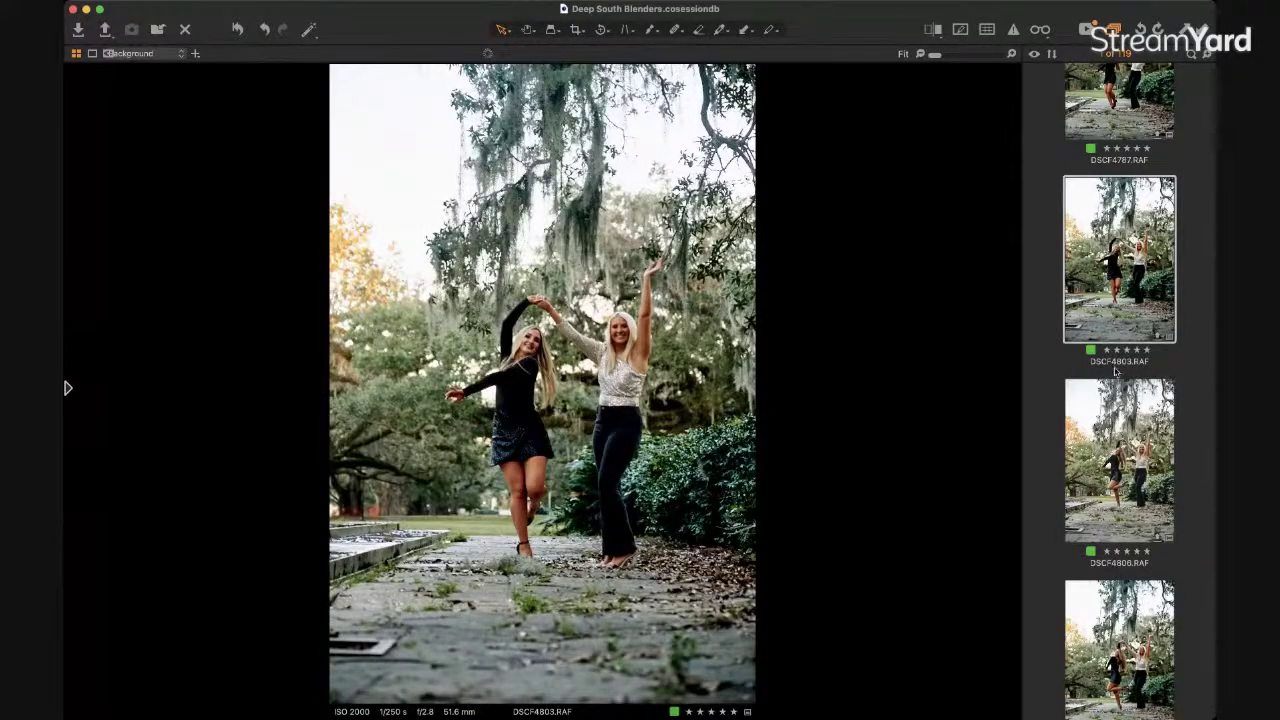
Compare DSCF4806.RAF with DSCF4803.RAF in the viewer, finishing on DSCF4806.RAF.
click(1112, 455)
click(1119, 300)
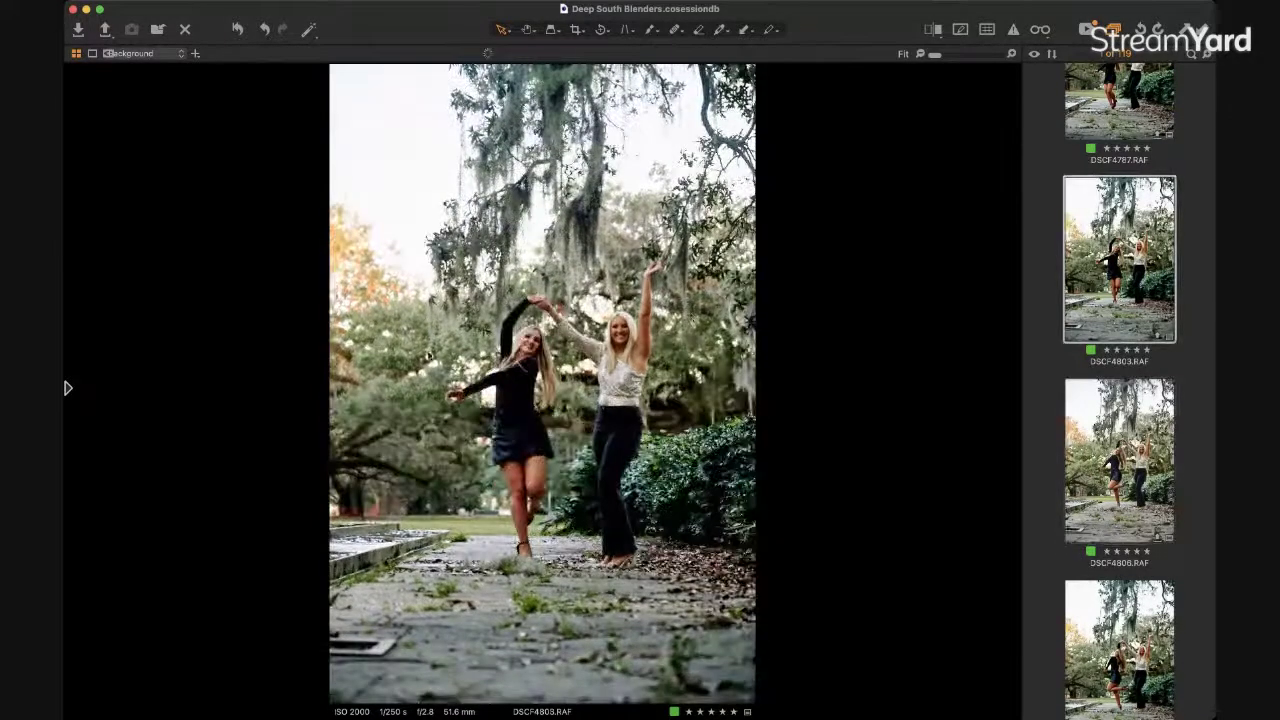
click(67, 388)
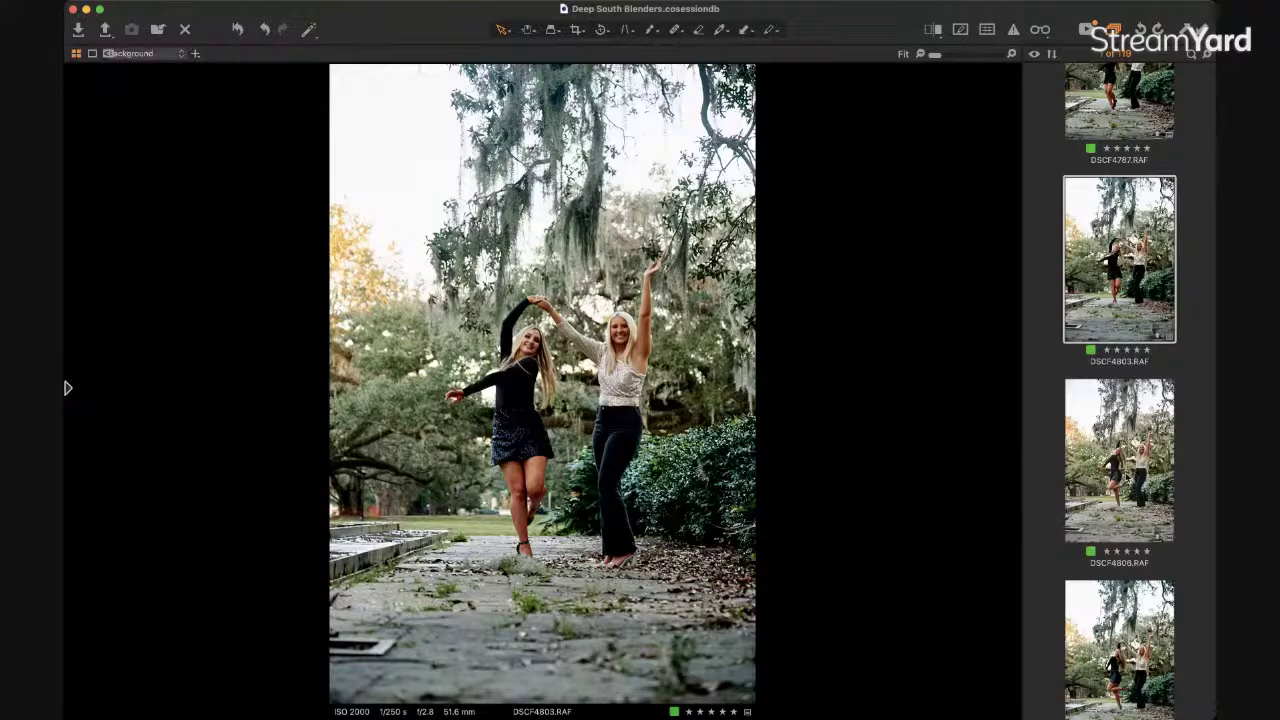
key(Down)
Set DSCF4806.RAF's saturation to 6 and view the photo without the tools.
mouse_move(66, 367)
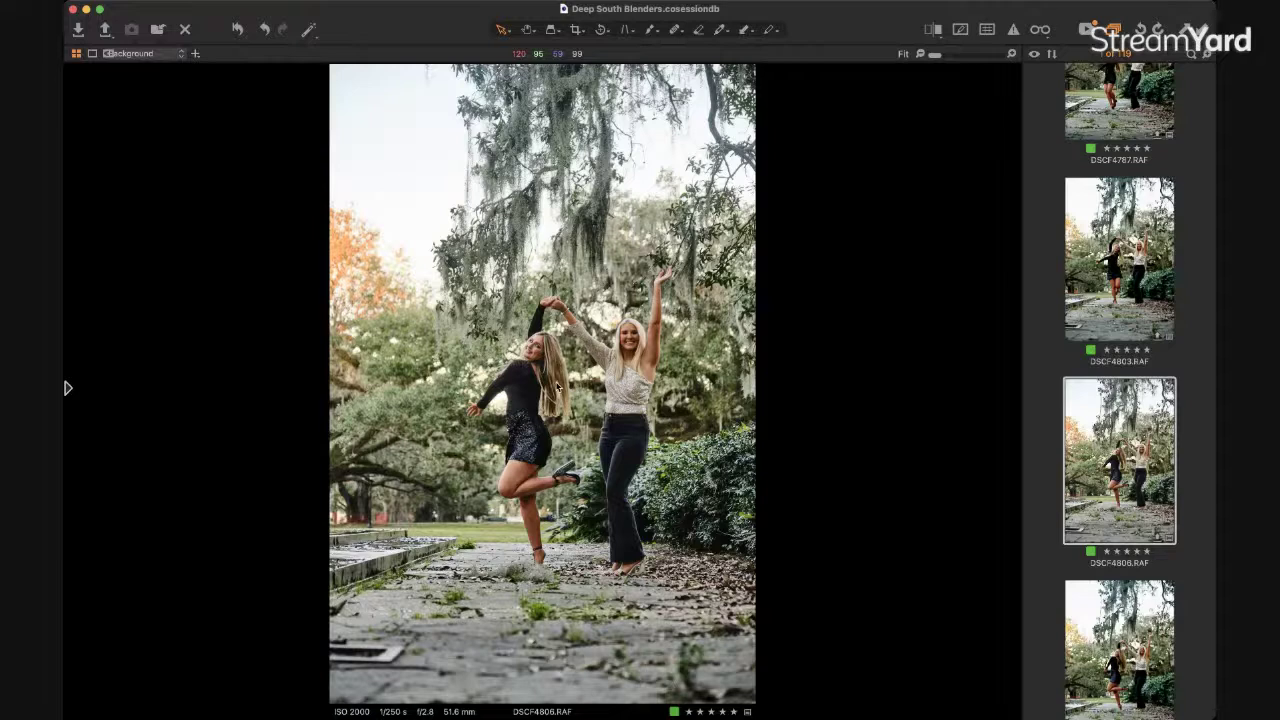
mouse_move(140, 193)
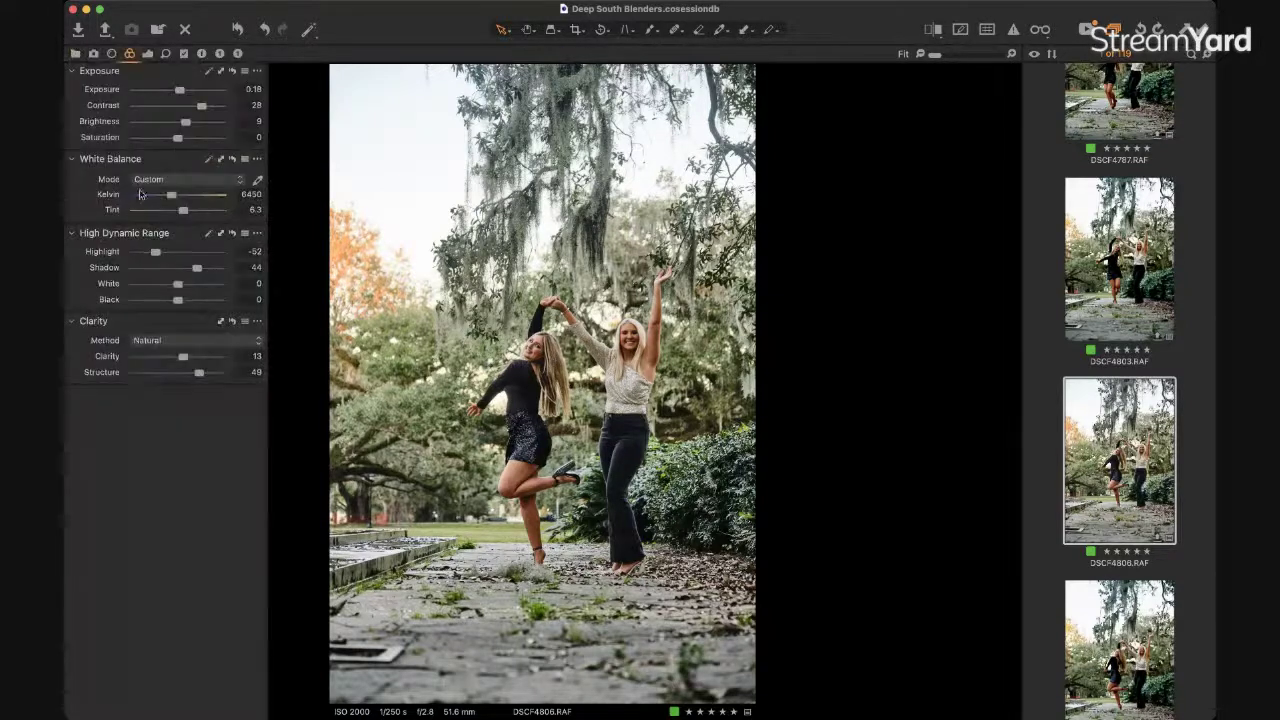
drag(177, 140, 181, 146)
drag(181, 145, 179, 145)
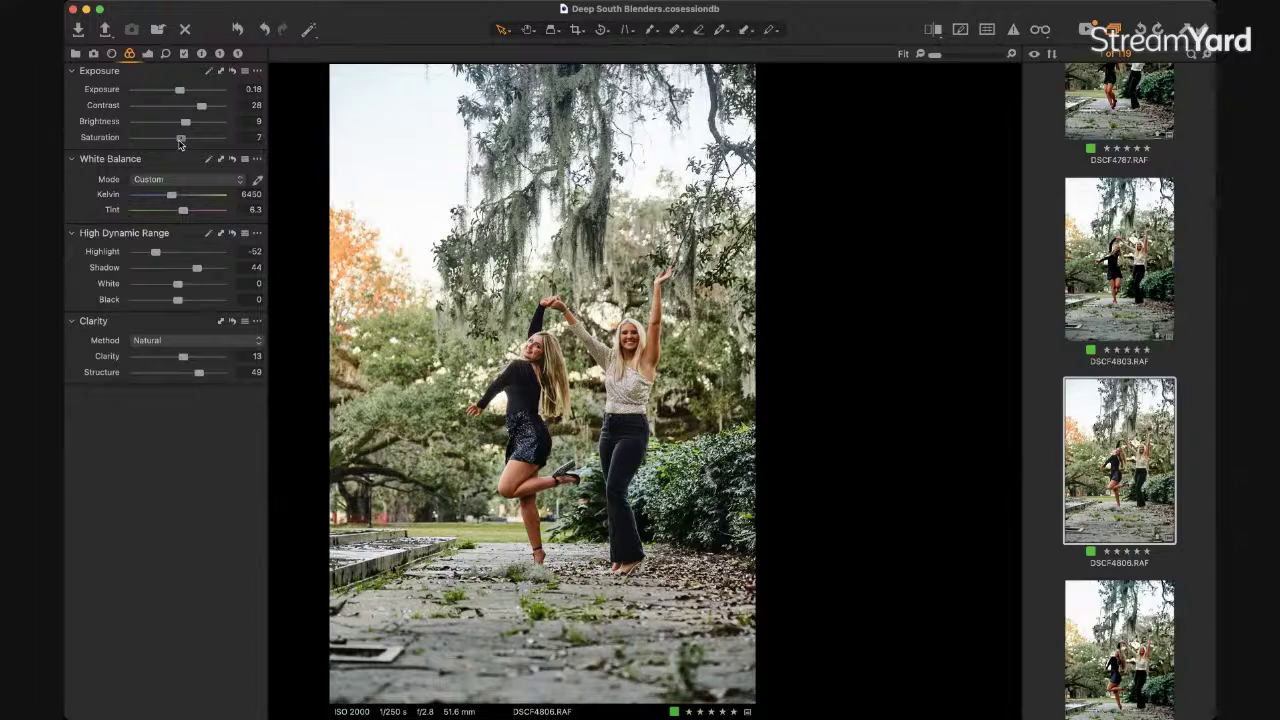
key(super+t)
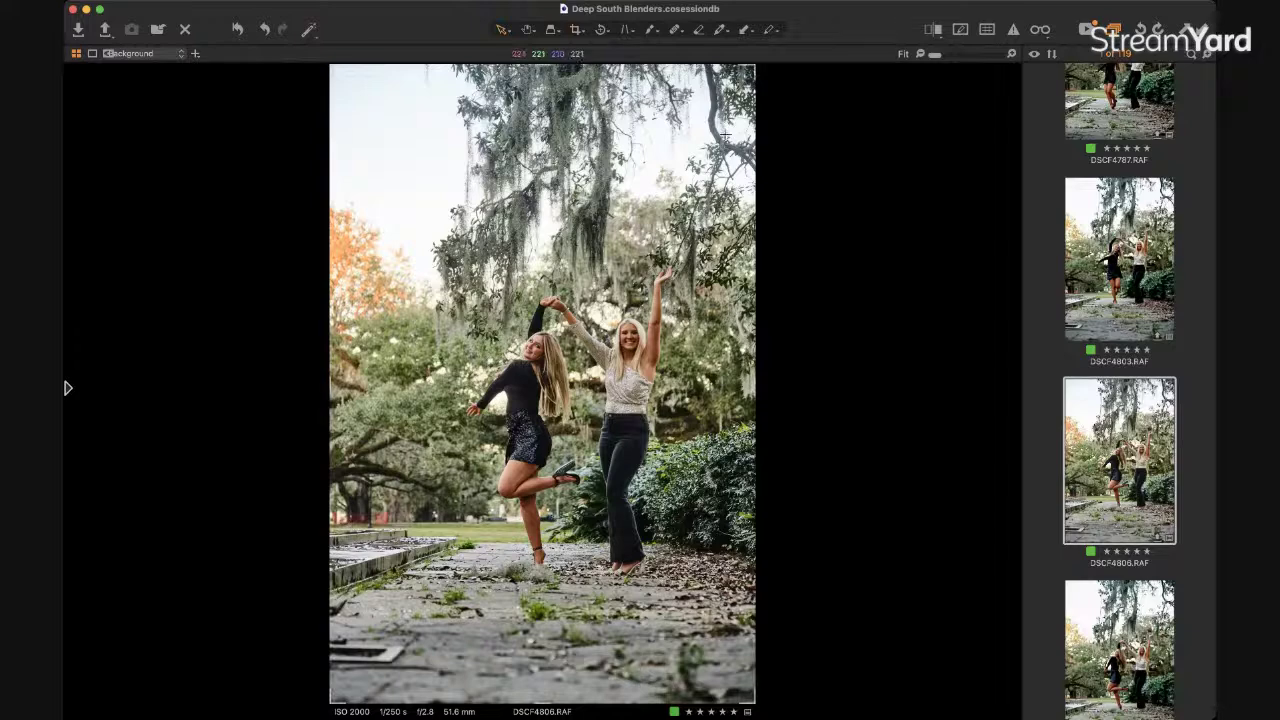
Crop DSCF4806.RAF to a tall frame around the two women, check it full screen, and shift the crop upward to include more of the trees.
key(c)
drag(708, 466, 580, 466)
drag(455, 297, 568, 337)
key(v)
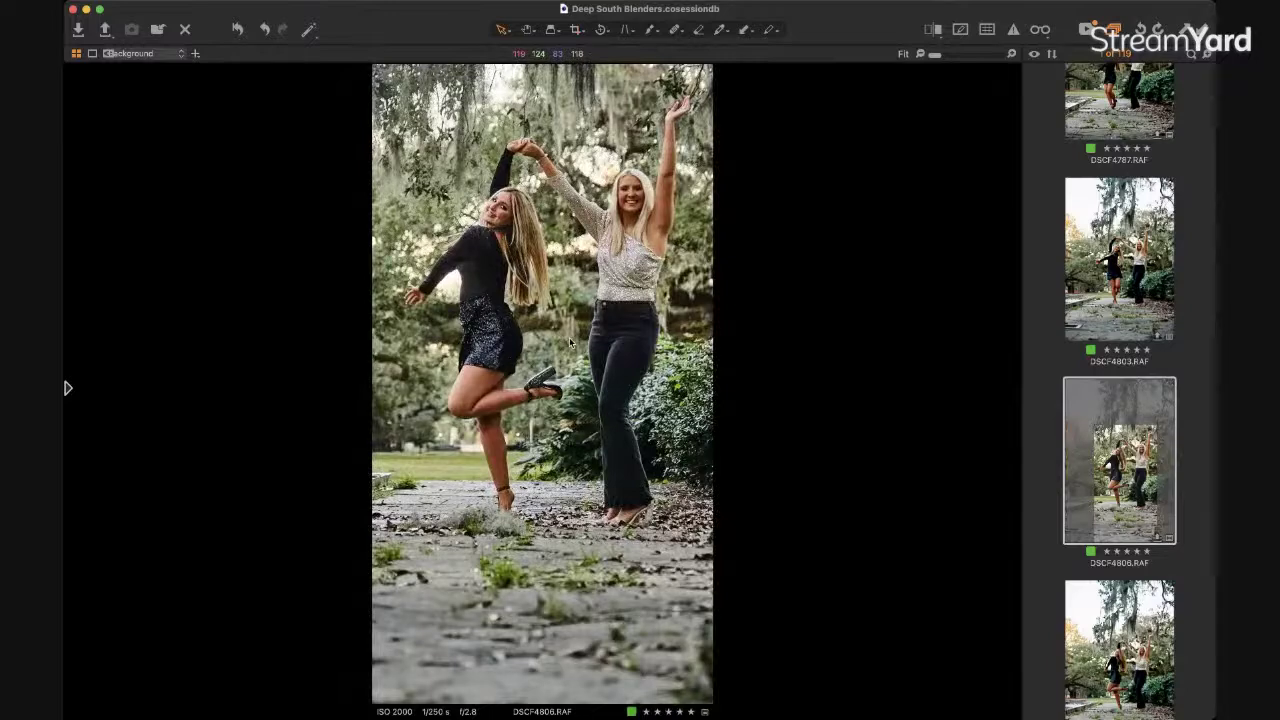
key(super+ctrl+f)
key(c)
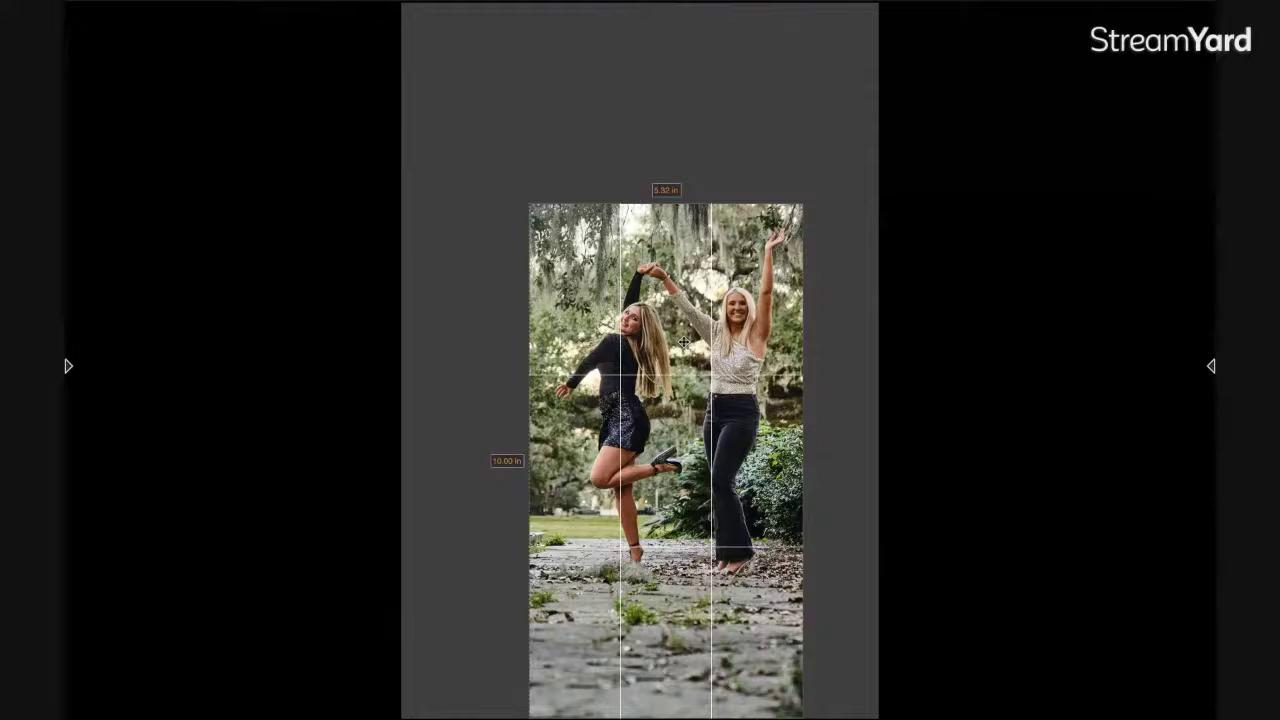
key(v)
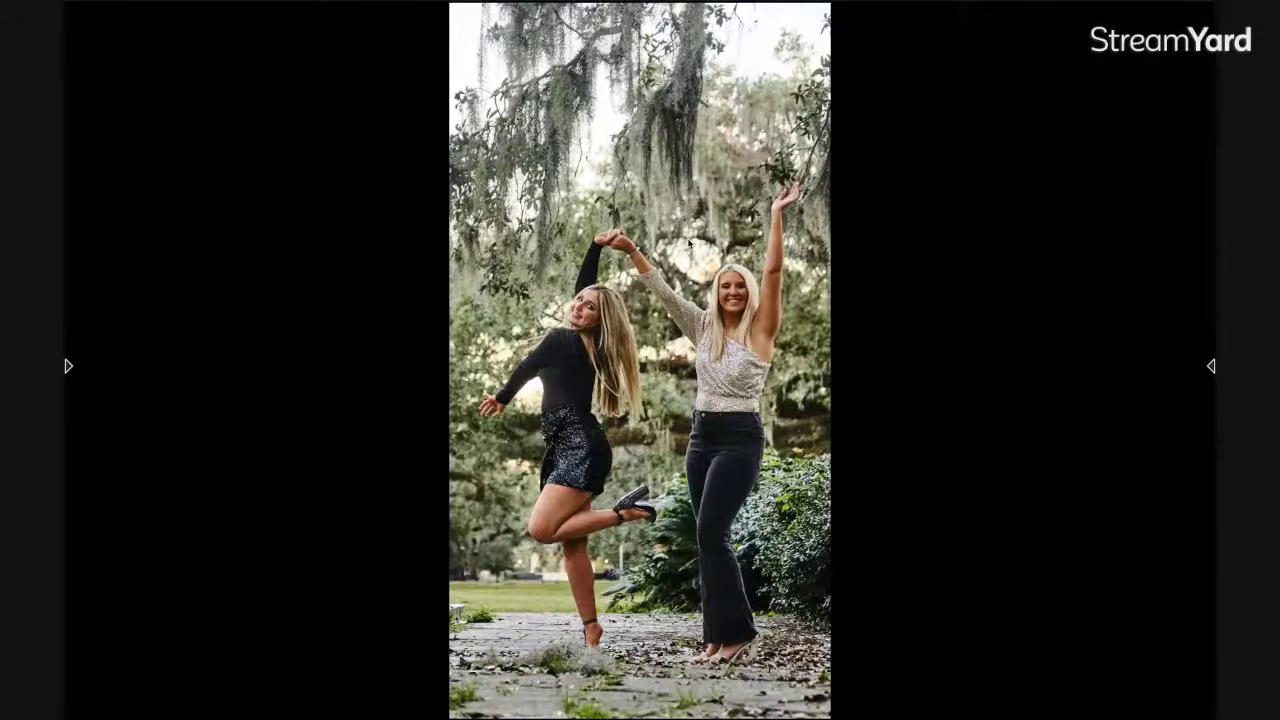
key(Escape)
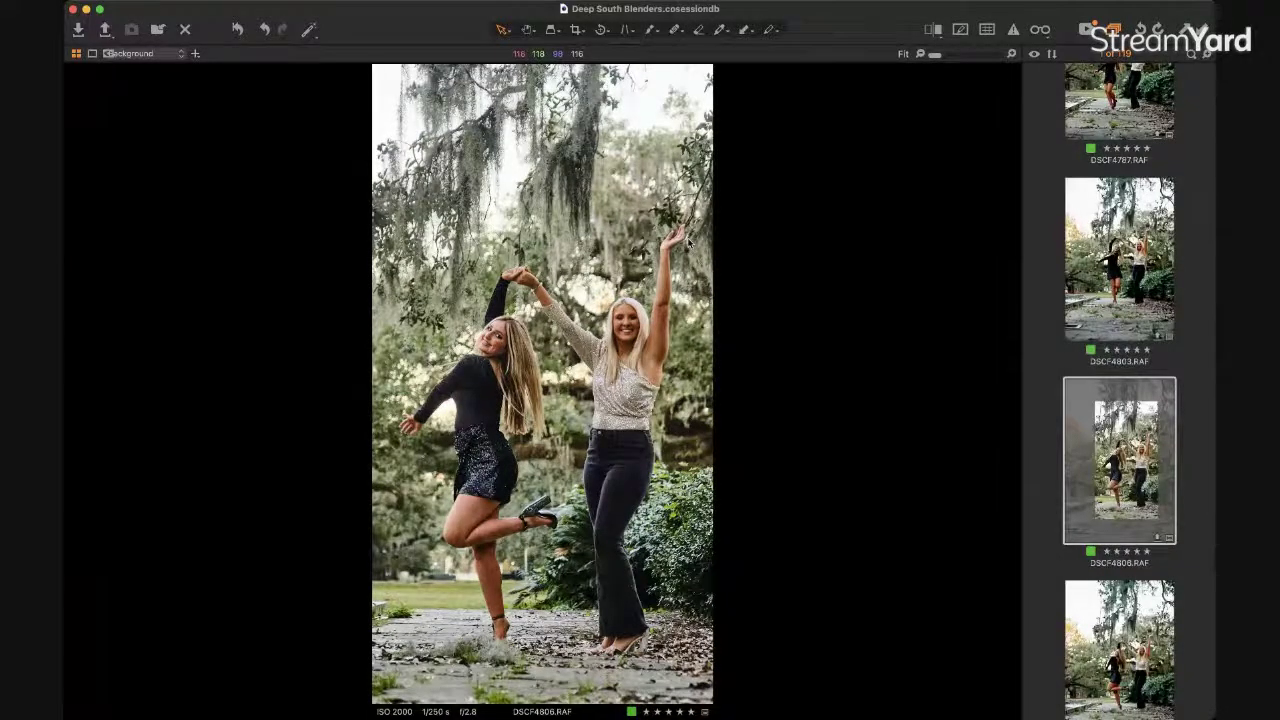
Try DSCF4806.RAF's contrast at -50 and 50, and settle on 16.
key(super+t)
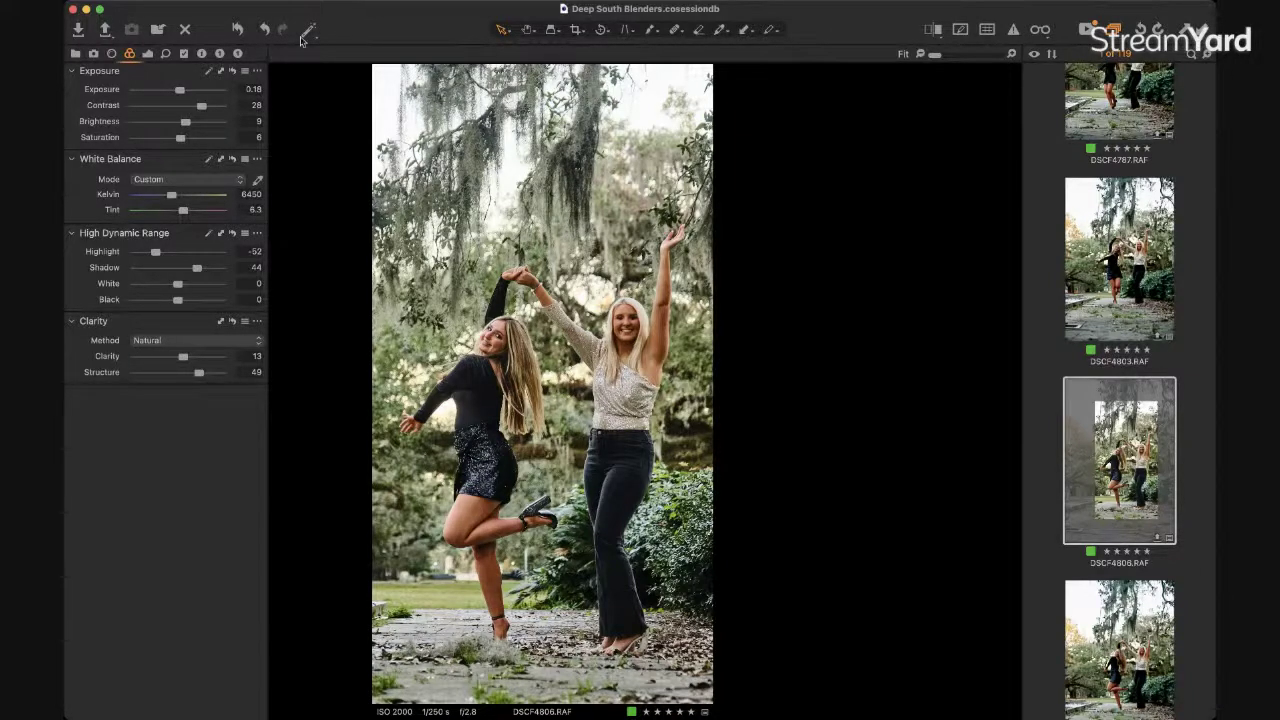
key(super+t)
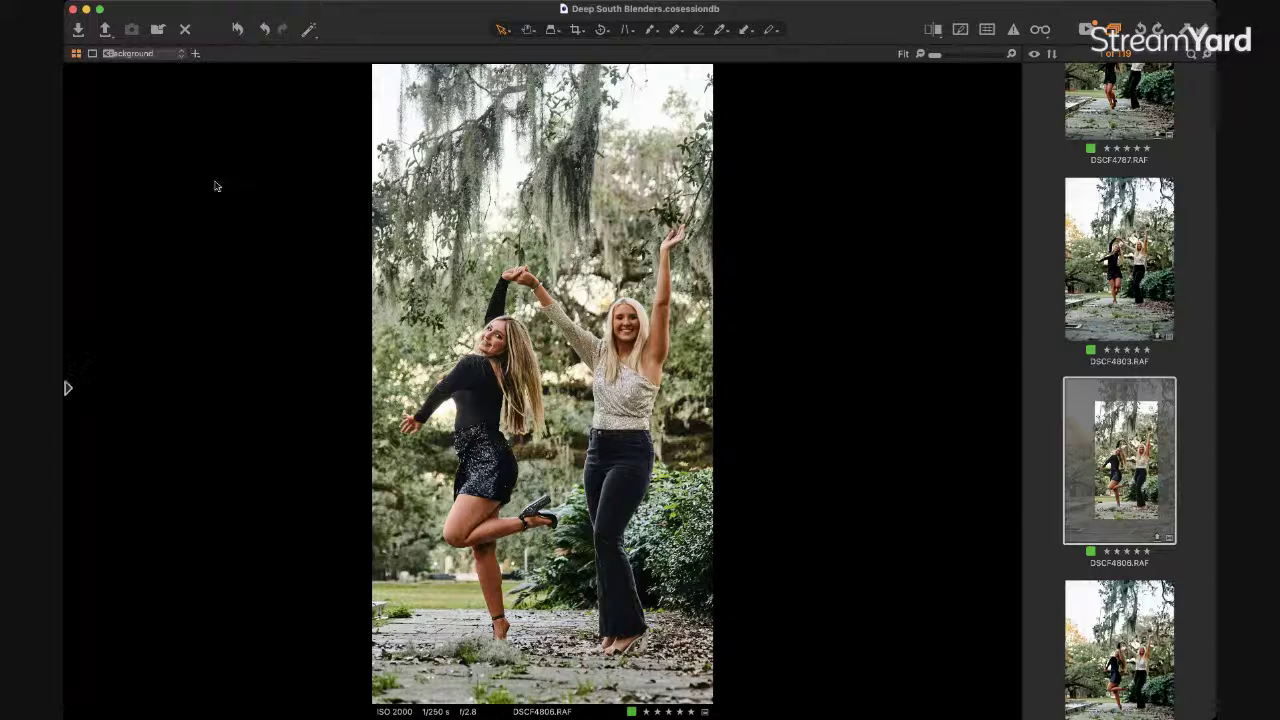
mouse_move(66, 261)
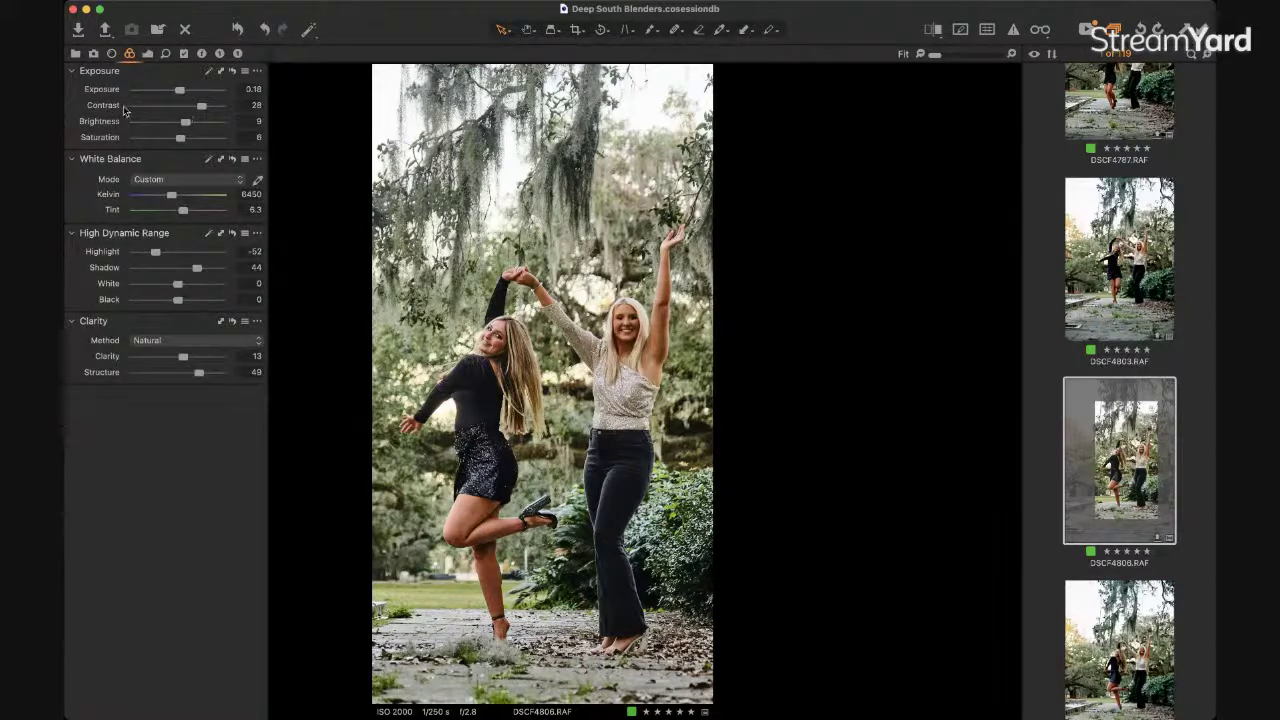
drag(202, 106, 102, 117)
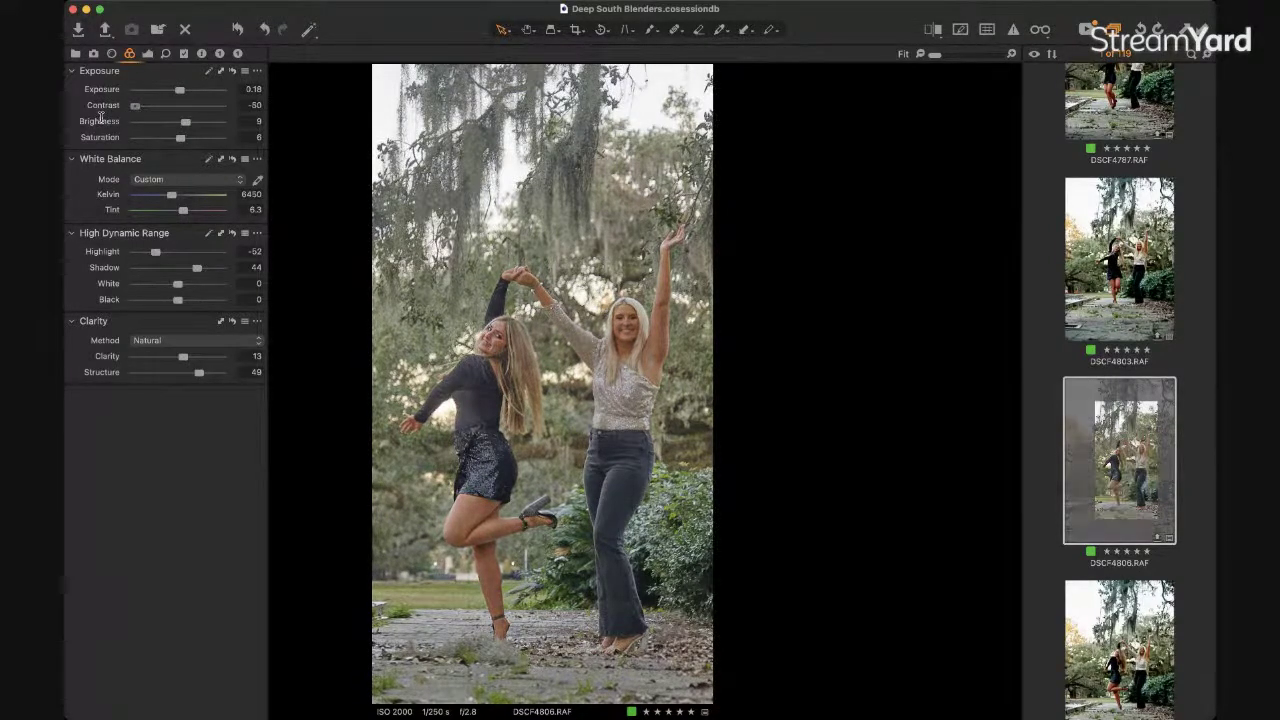
drag(134, 106, 239, 111)
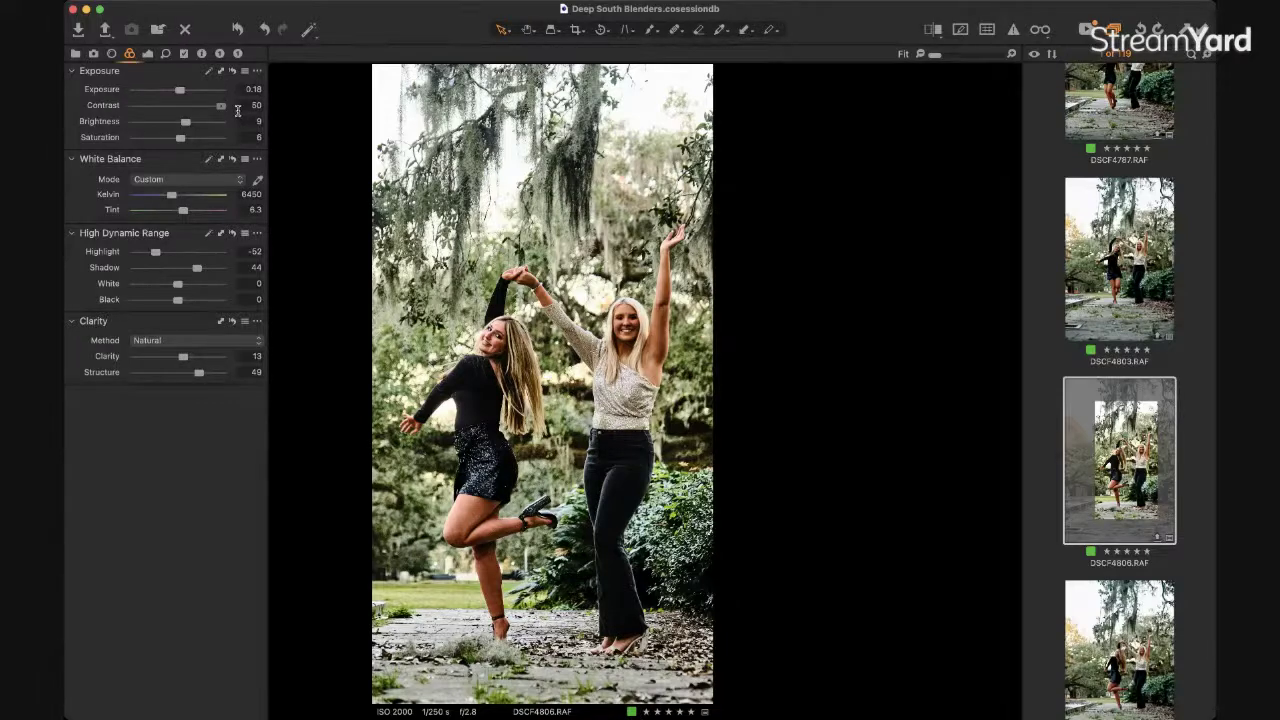
drag(219, 107, 193, 108)
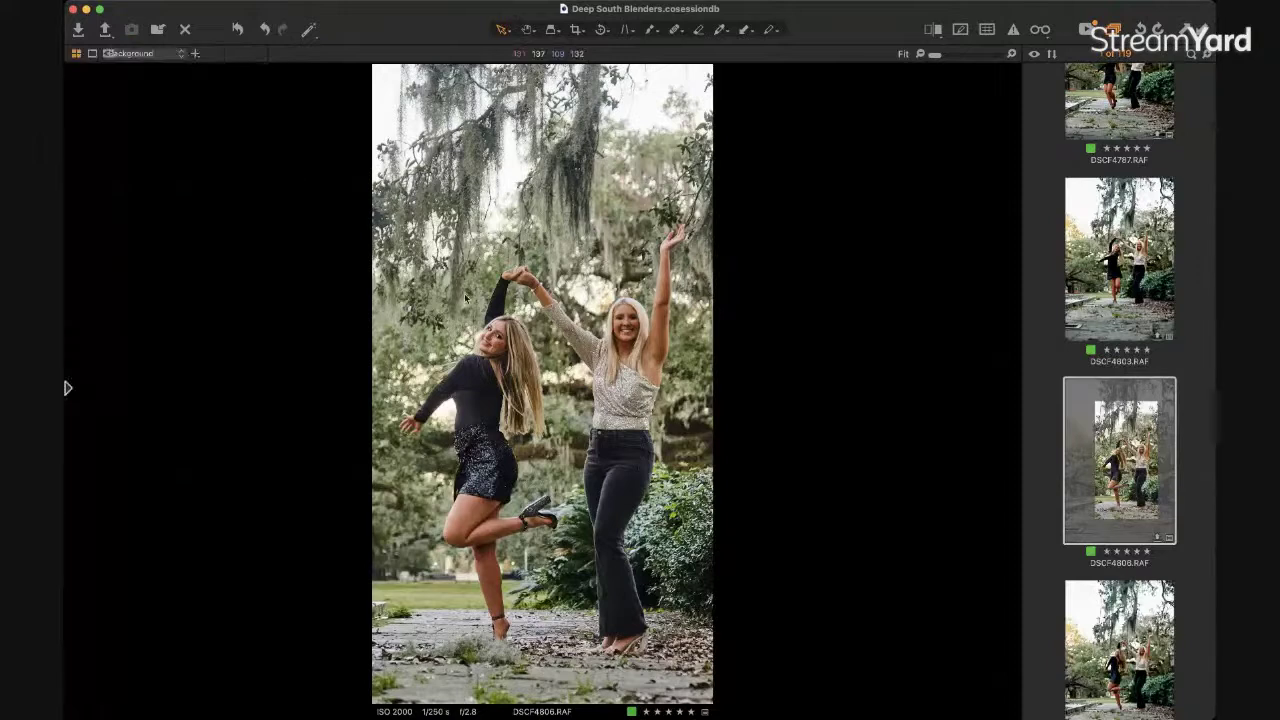
Set DSCF4806.RAF's saturation to -100 and recrop it to a nearly square frame showing the two women from about the knees up.
mouse_move(108, 197)
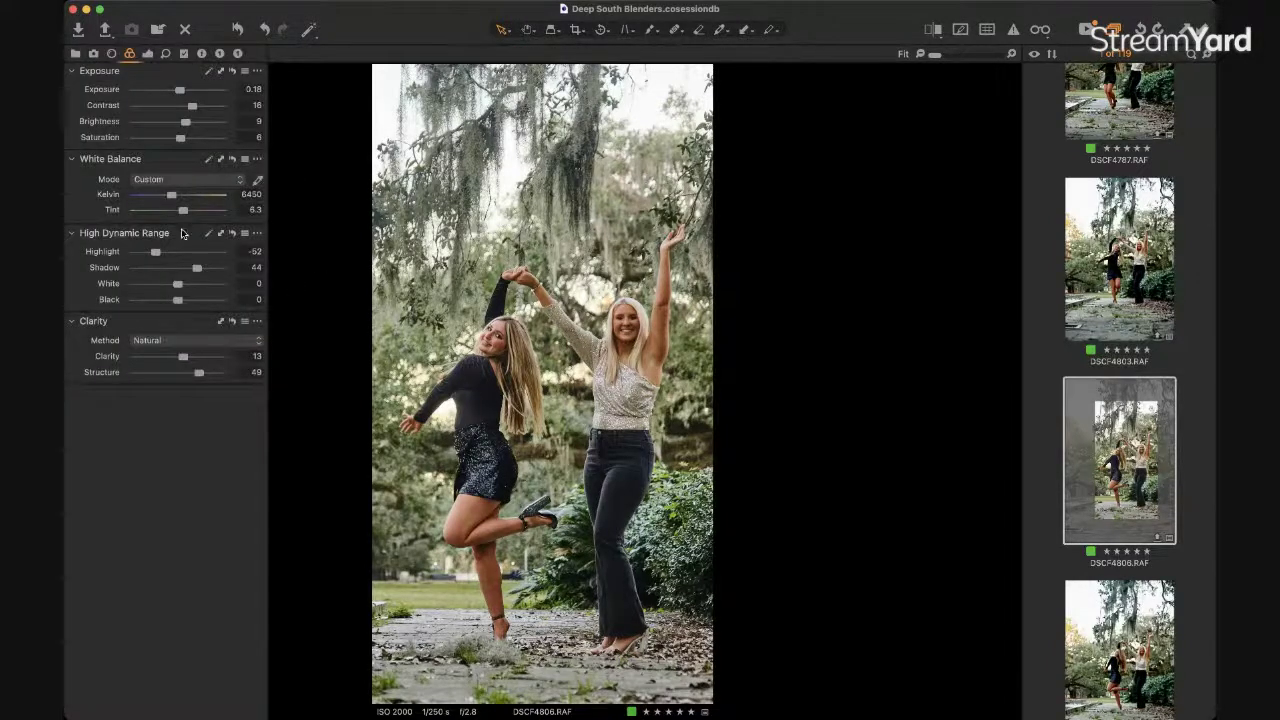
drag(181, 139, 100, 140)
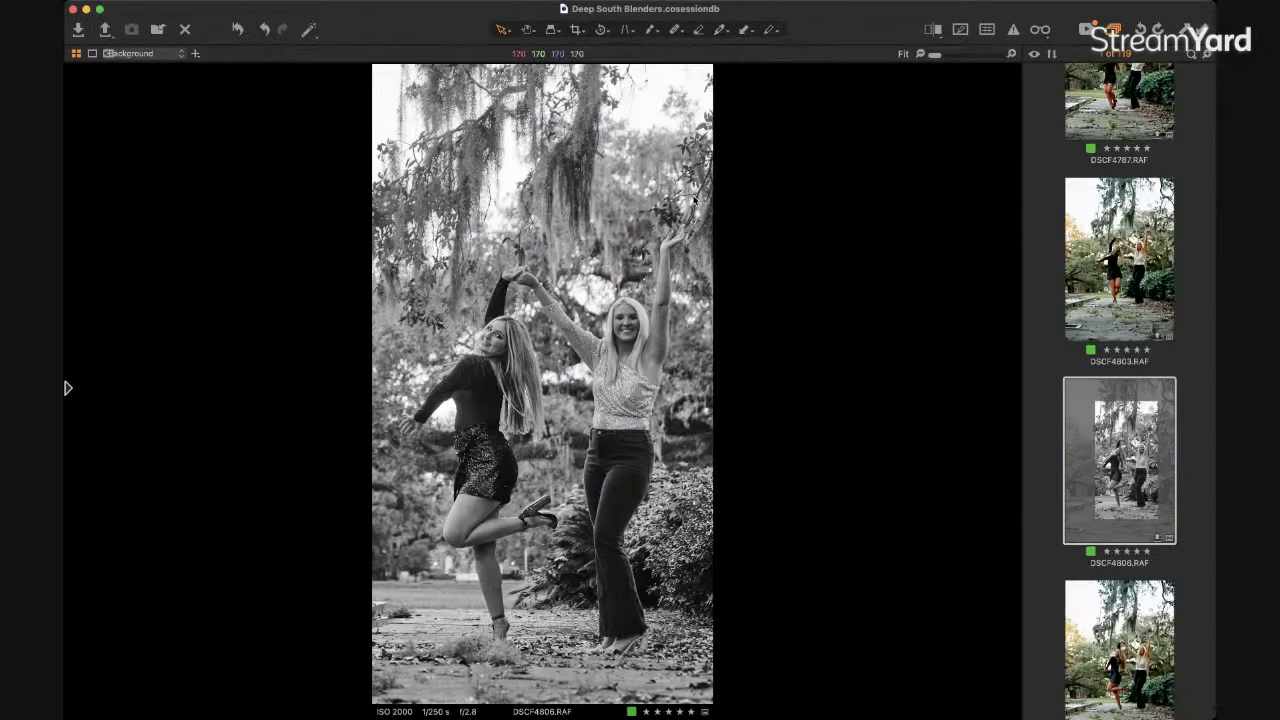
key(c)
drag(691, 152, 710, 262)
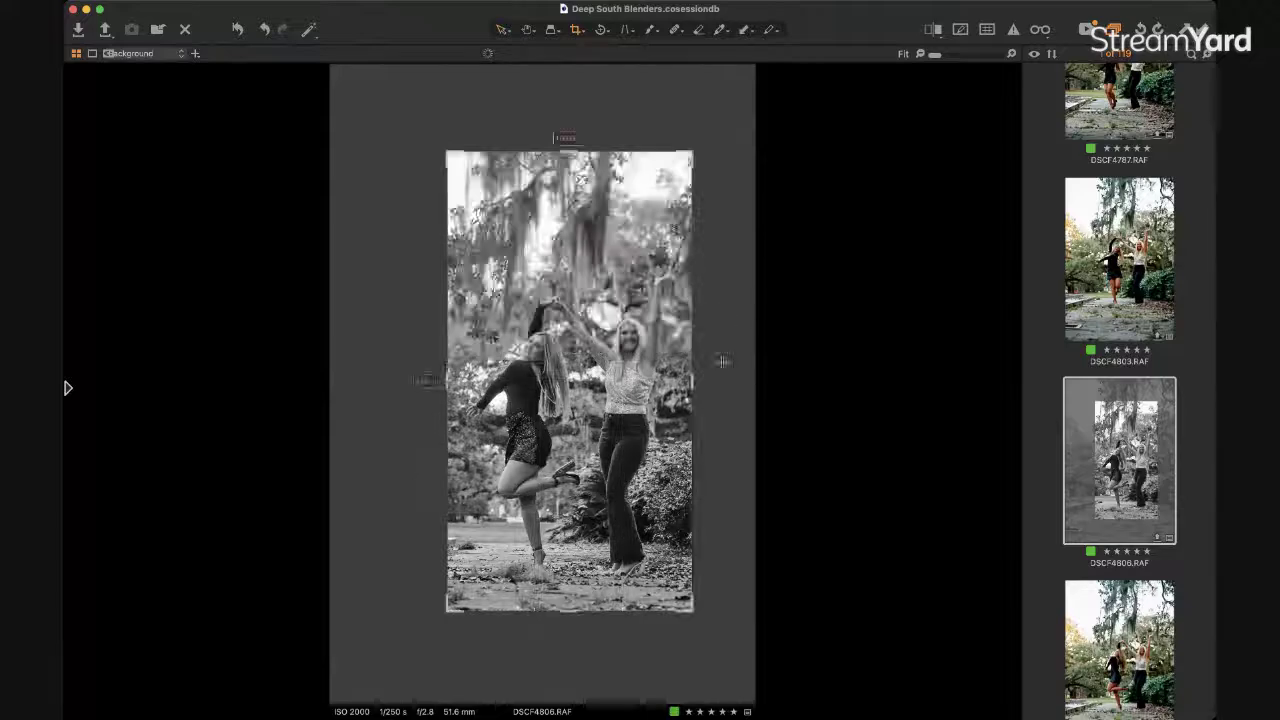
drag(437, 248, 717, 498)
key(v)
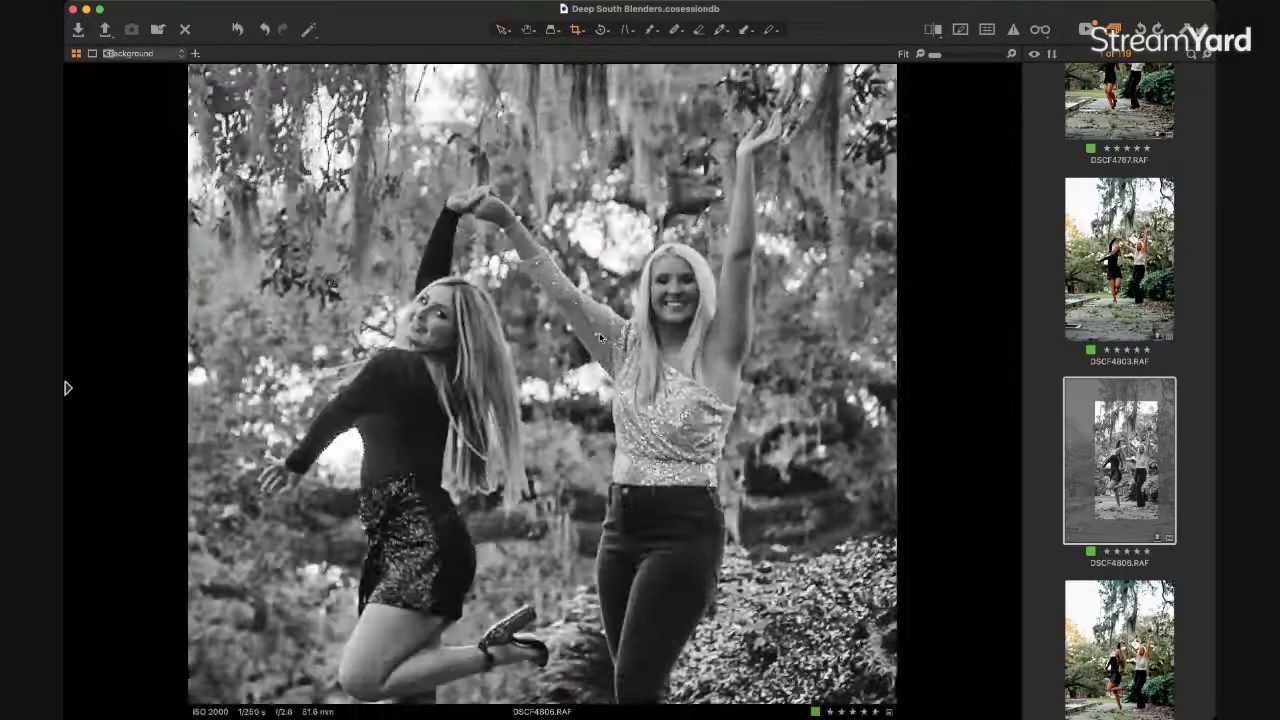
key(c)
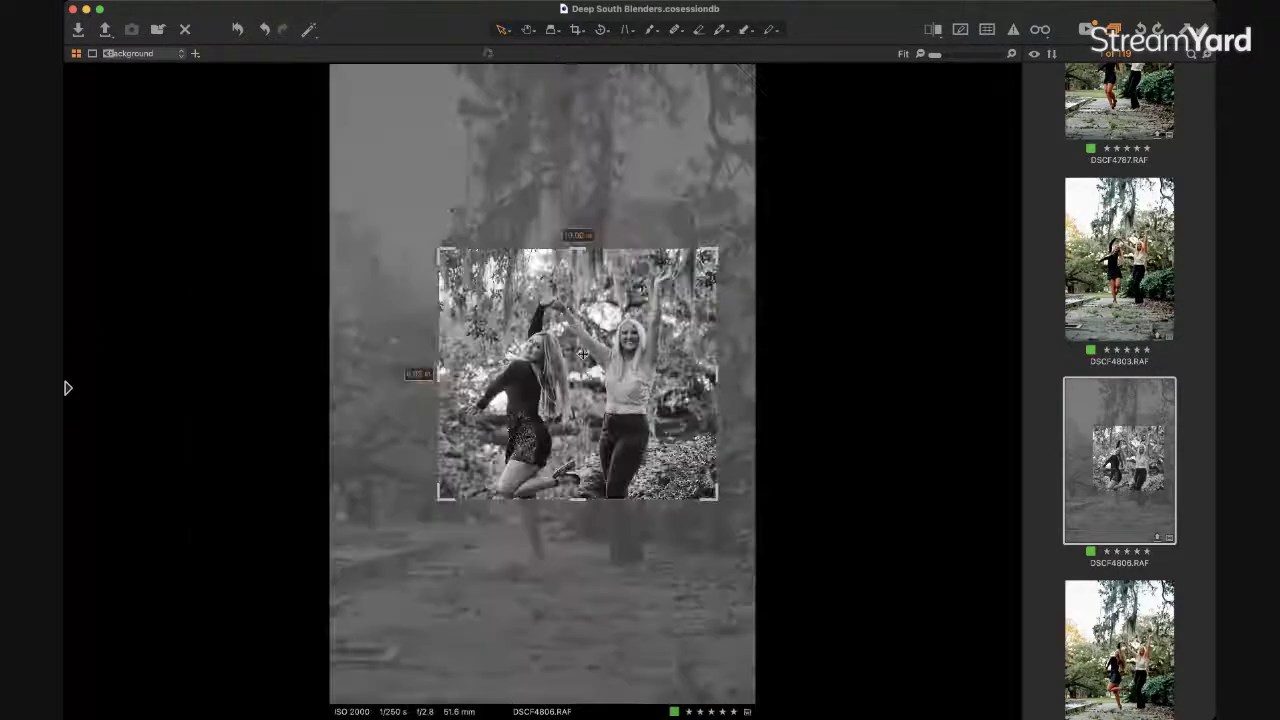
drag(598, 342, 585, 372)
key(v)
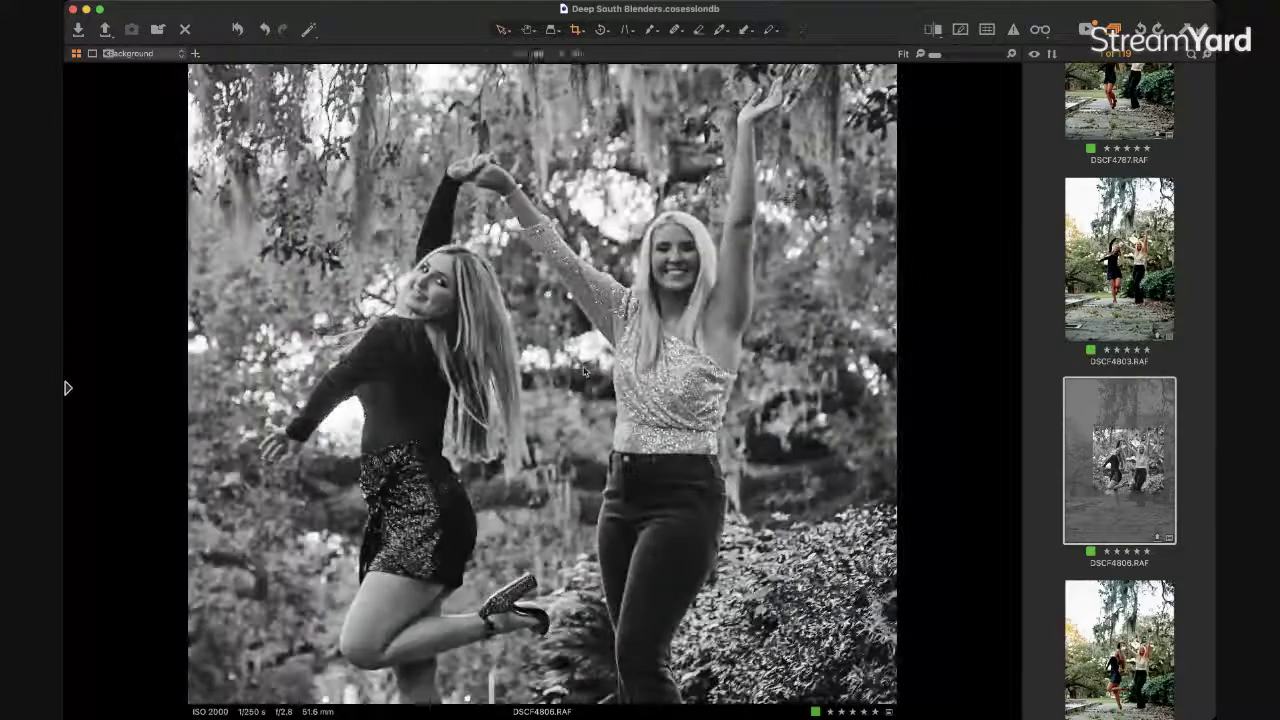
Refine the black-and-white tones of DSCF4806.RAF with white 68, contrast 28, black -38 and shadow 52.
click(67, 388)
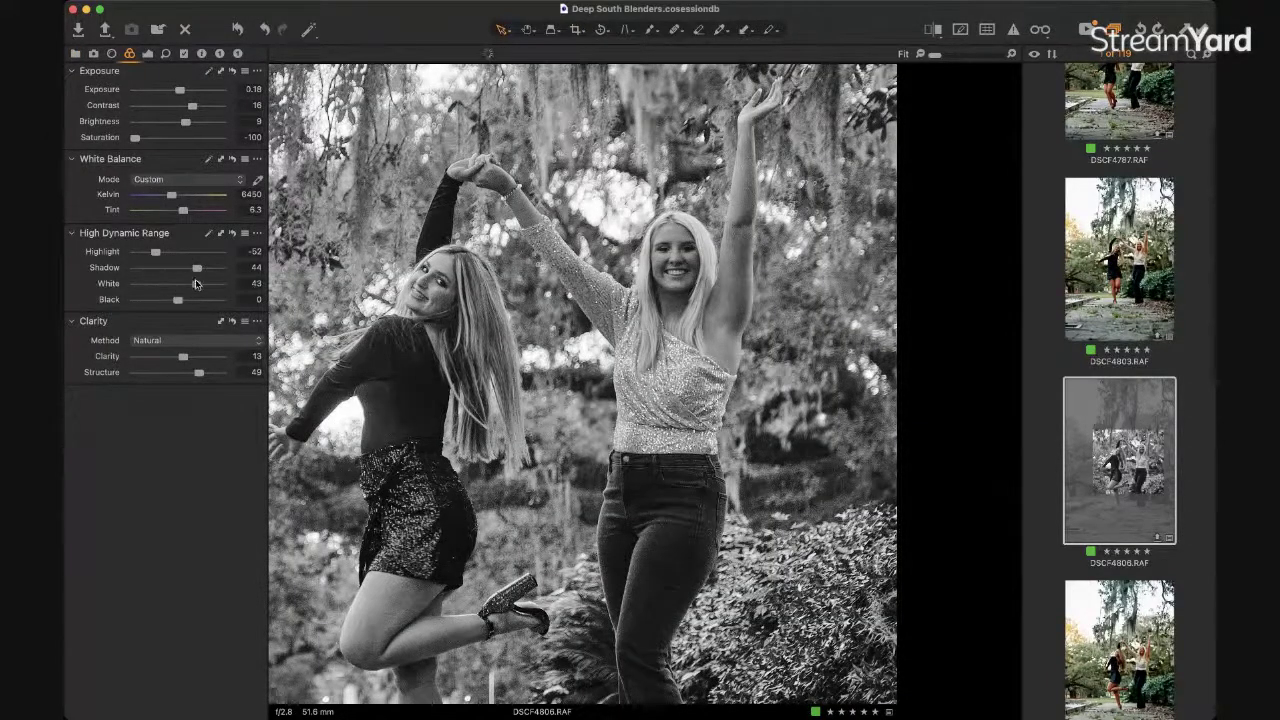
drag(196, 285, 207, 284)
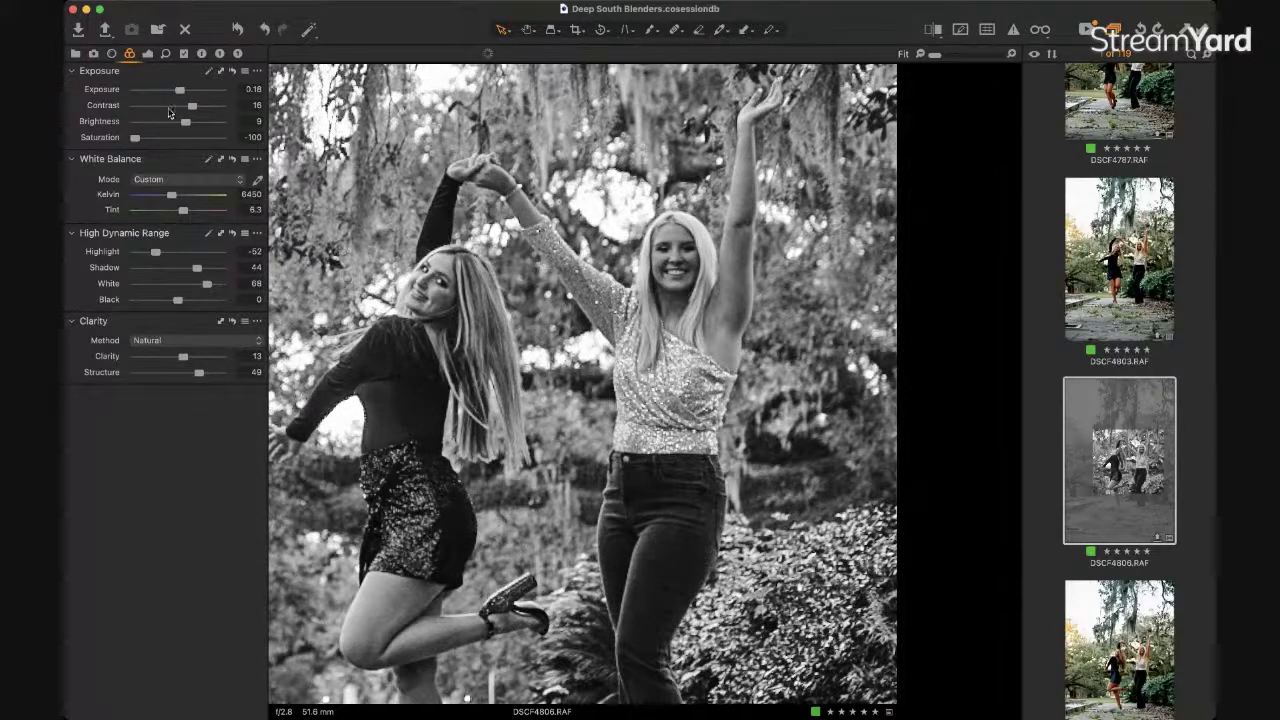
drag(192, 105, 202, 108)
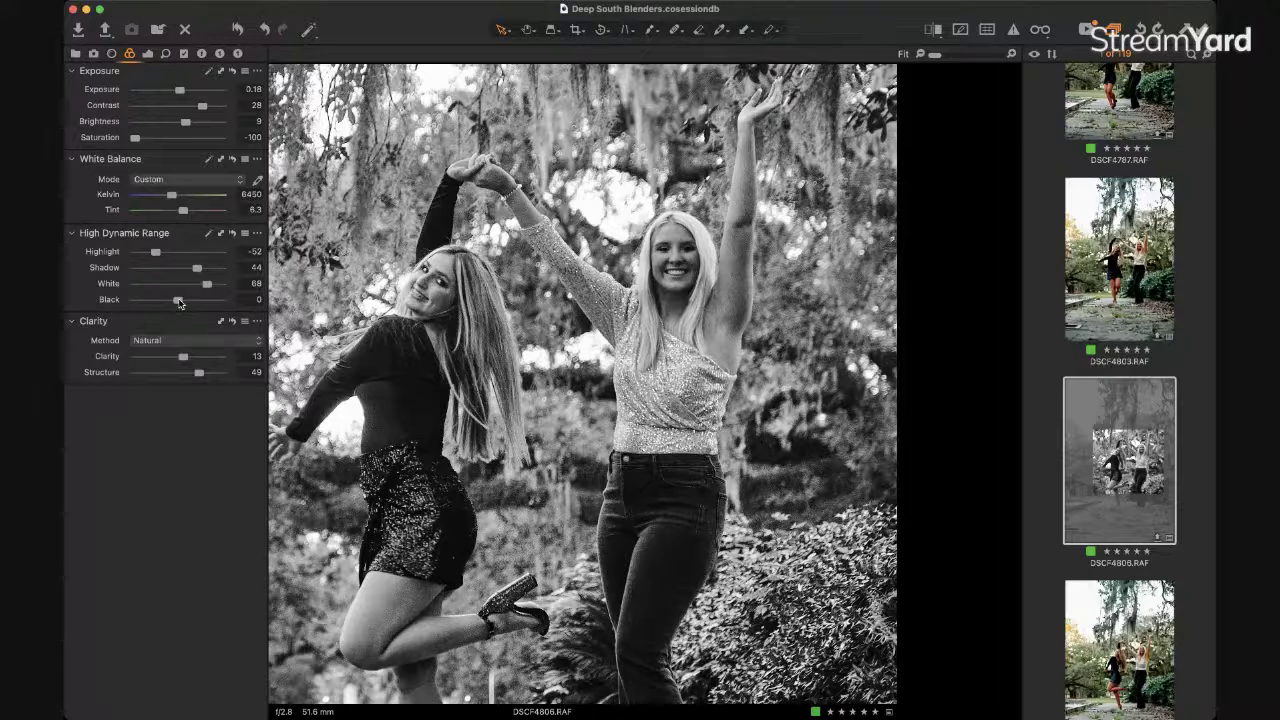
drag(180, 303, 163, 303)
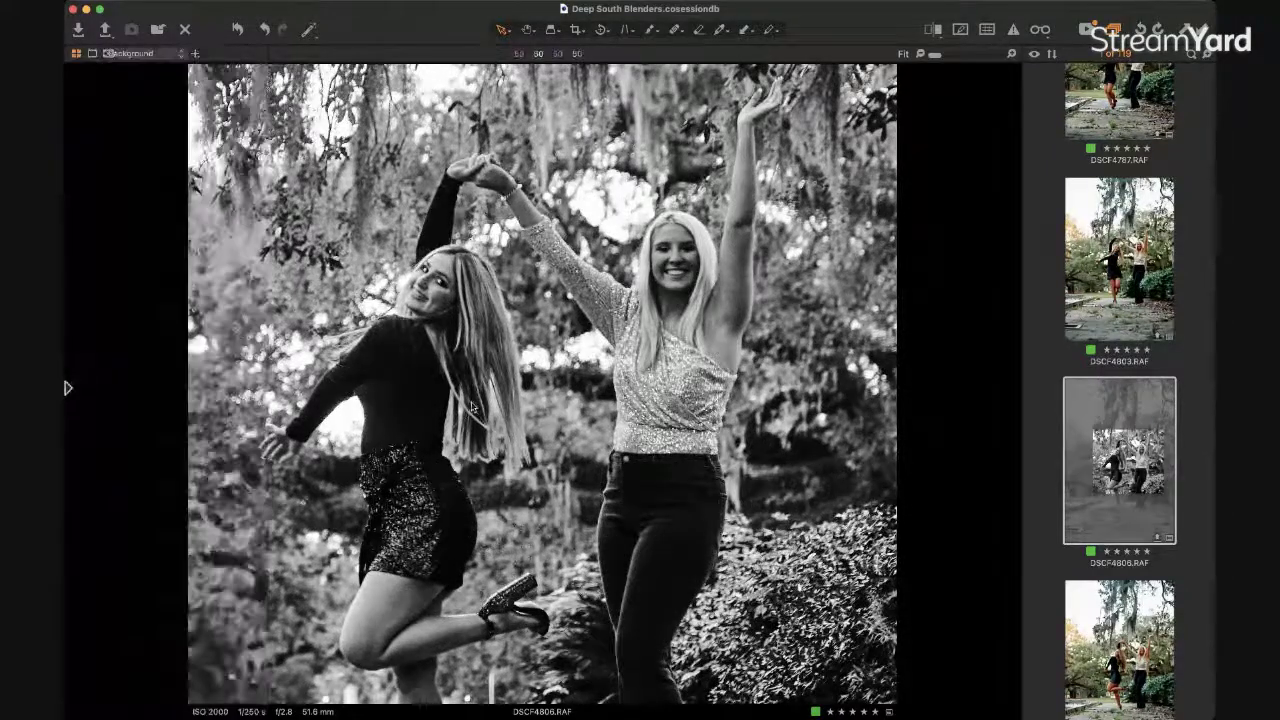
mouse_move(67, 338)
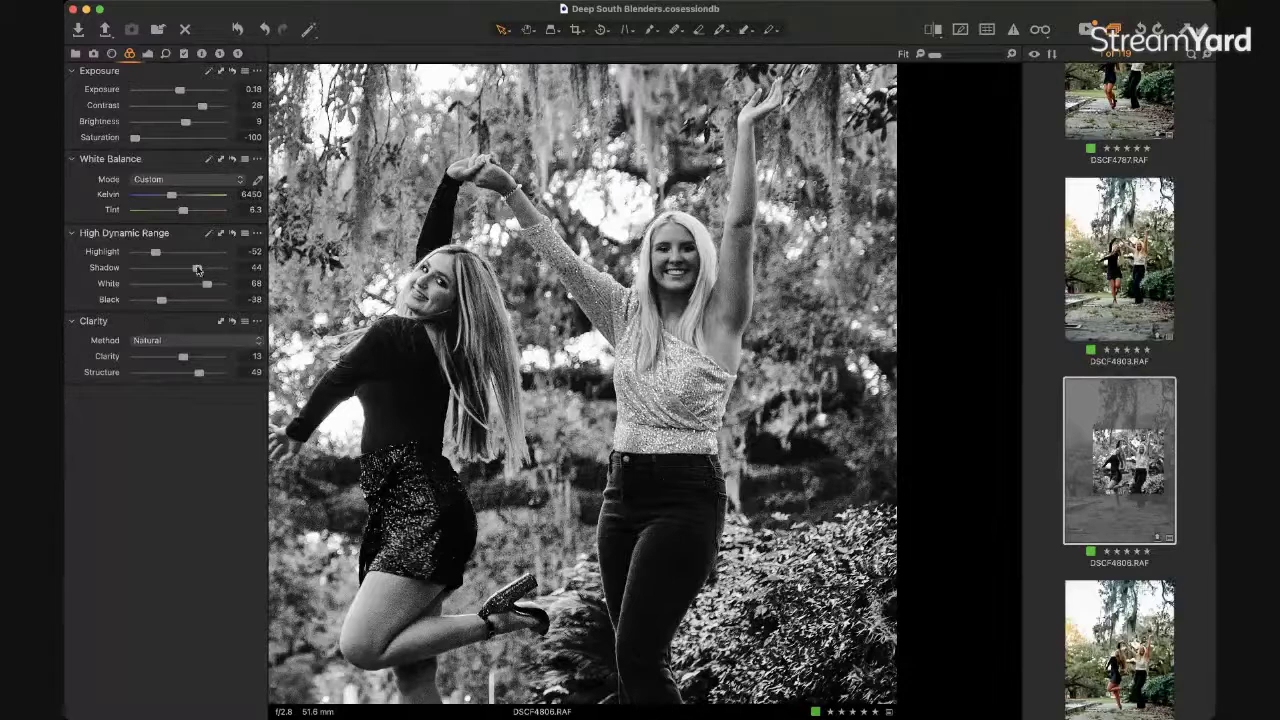
drag(197, 268, 201, 270)
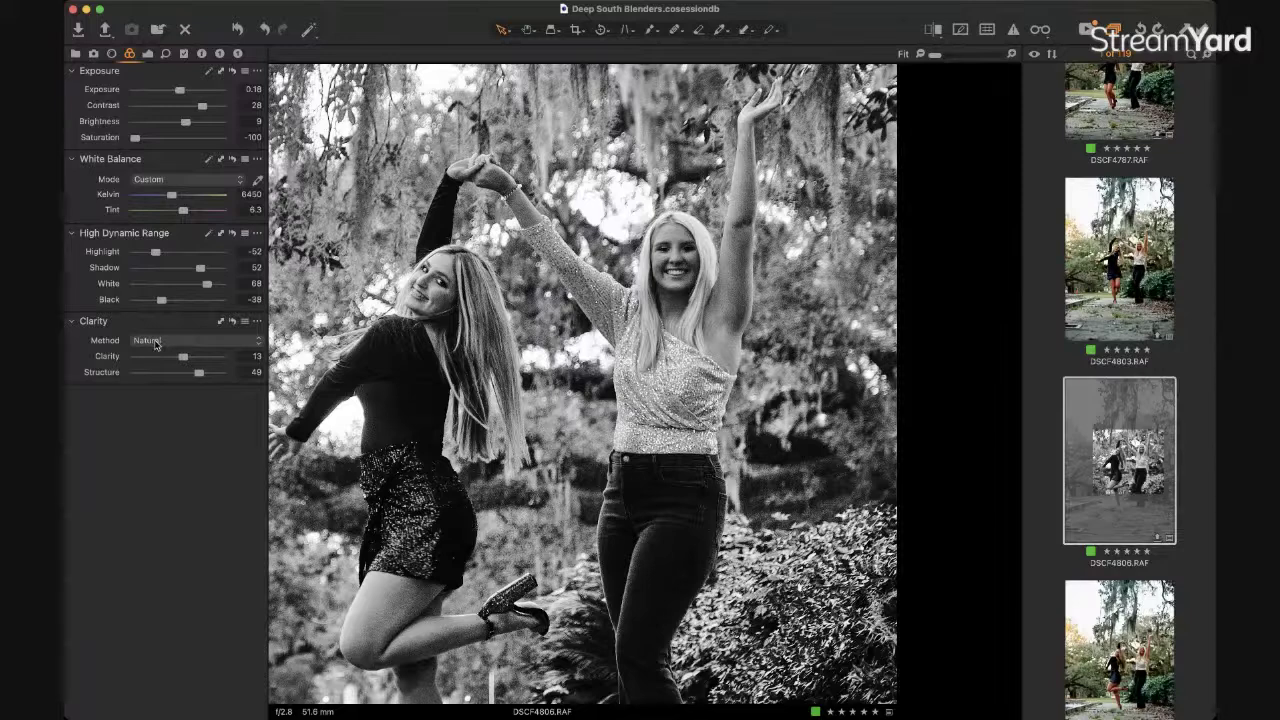
Compare the Punch and Classic clarity methods on DSCF4806.RAF with the tools hidden, and keep Punch.
drag(156, 350, 159, 358)
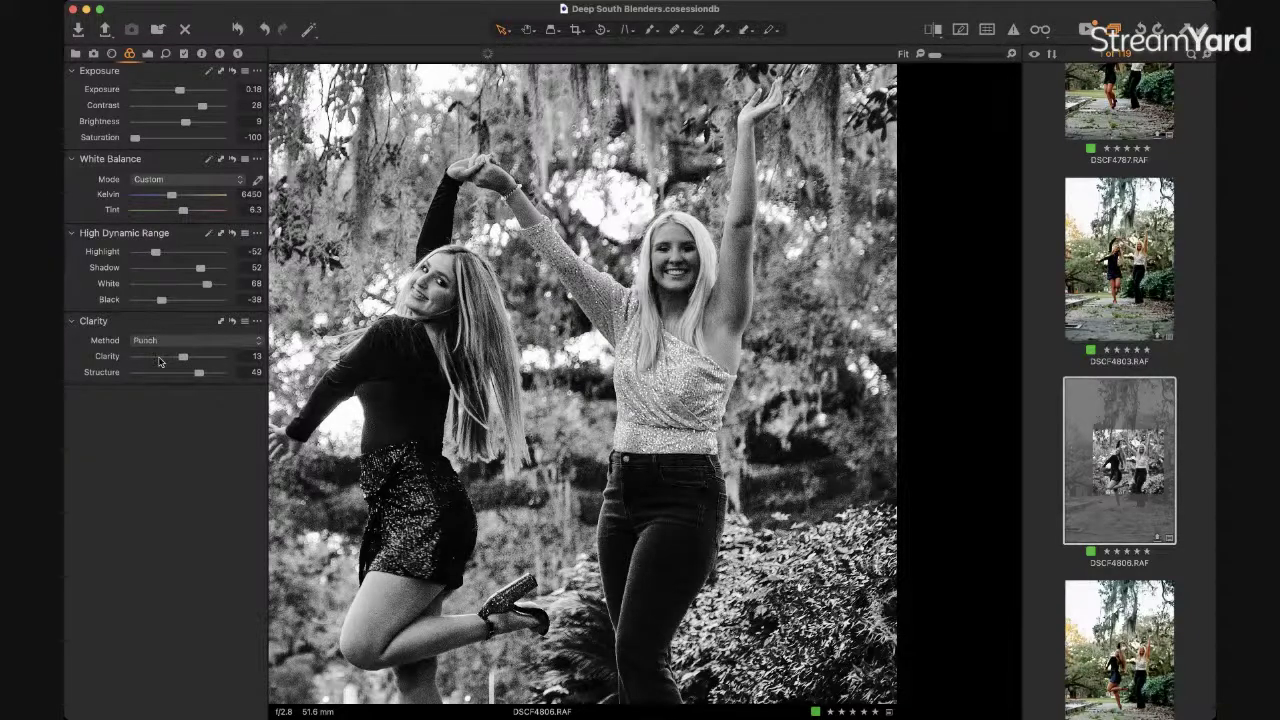
key(super+t)
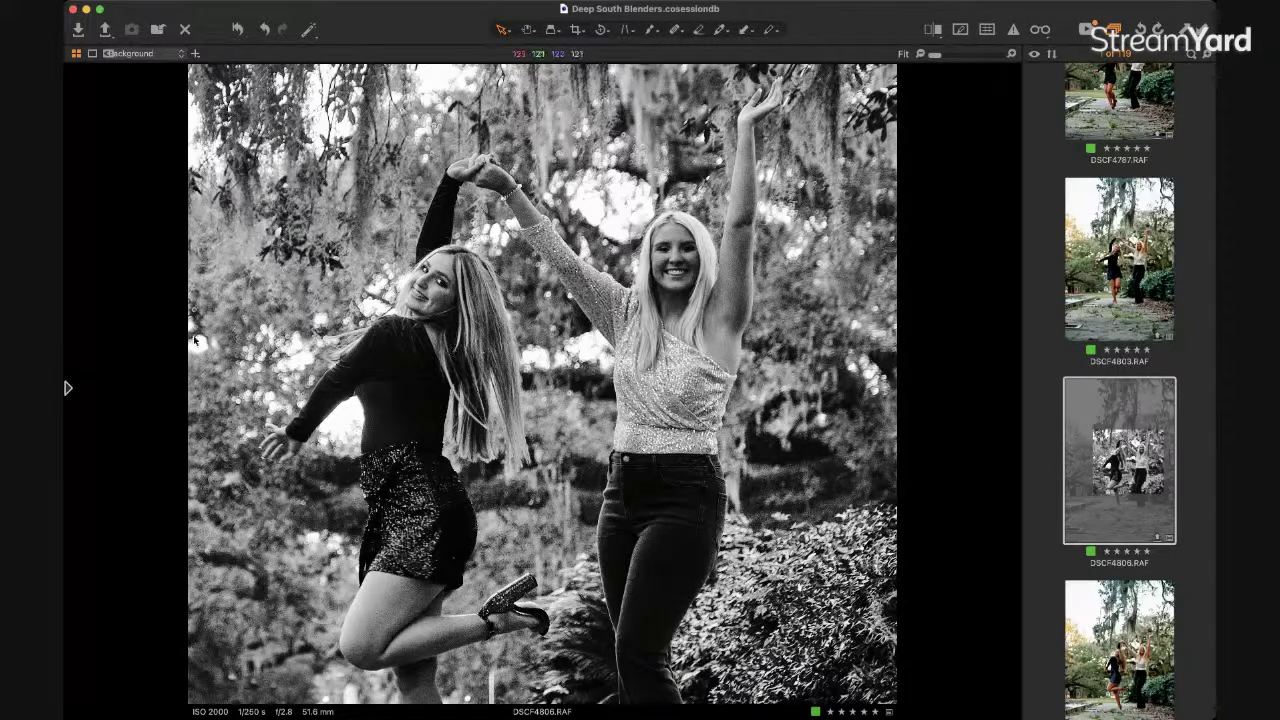
key(super+t)
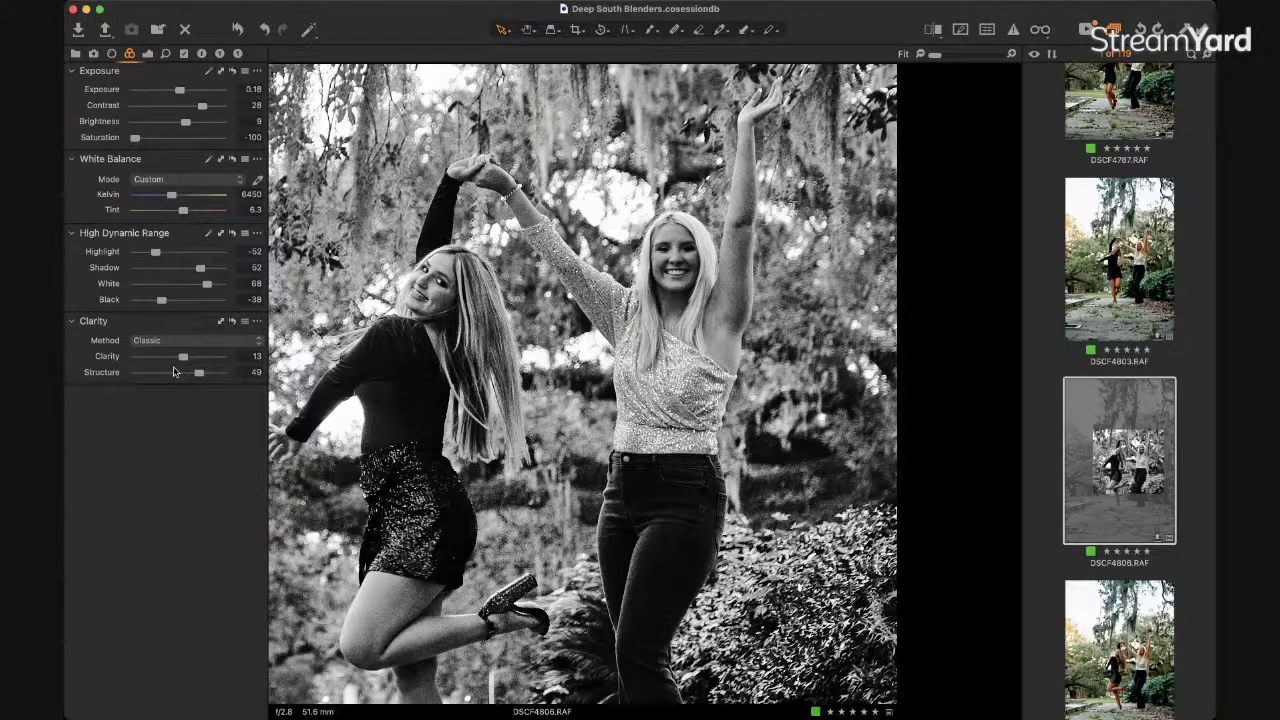
key(super+t)
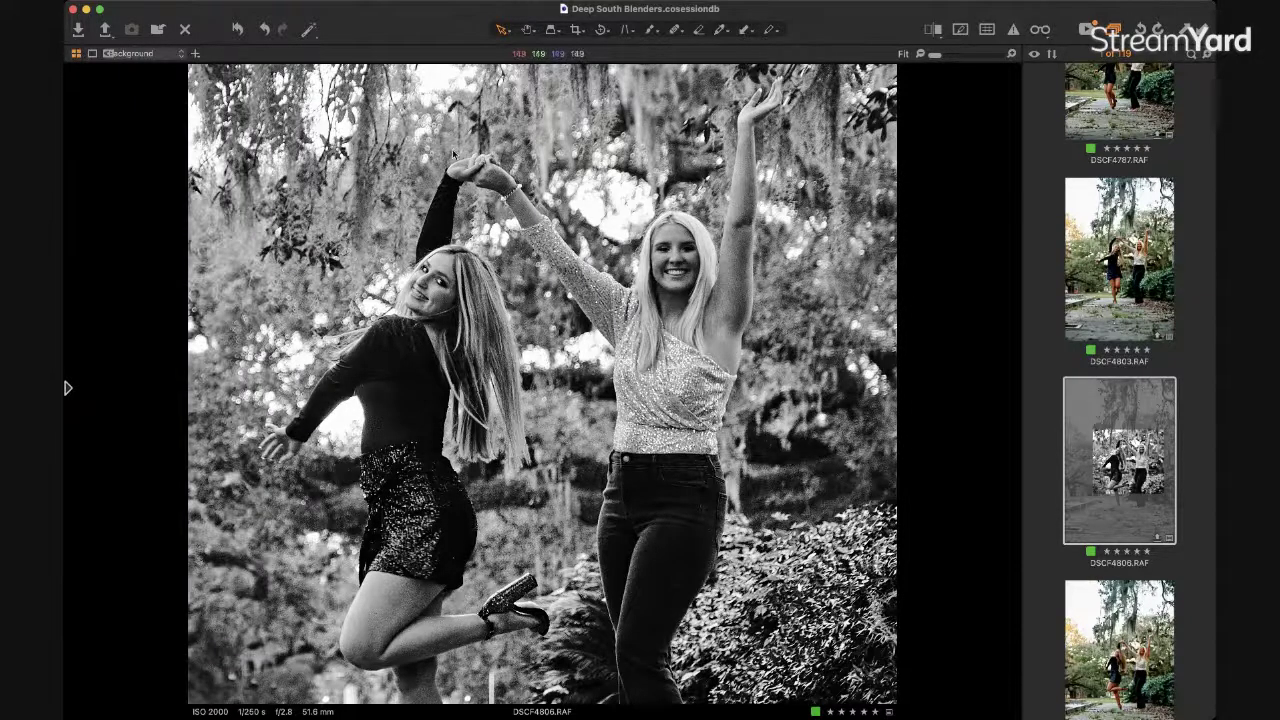
key(super+t)
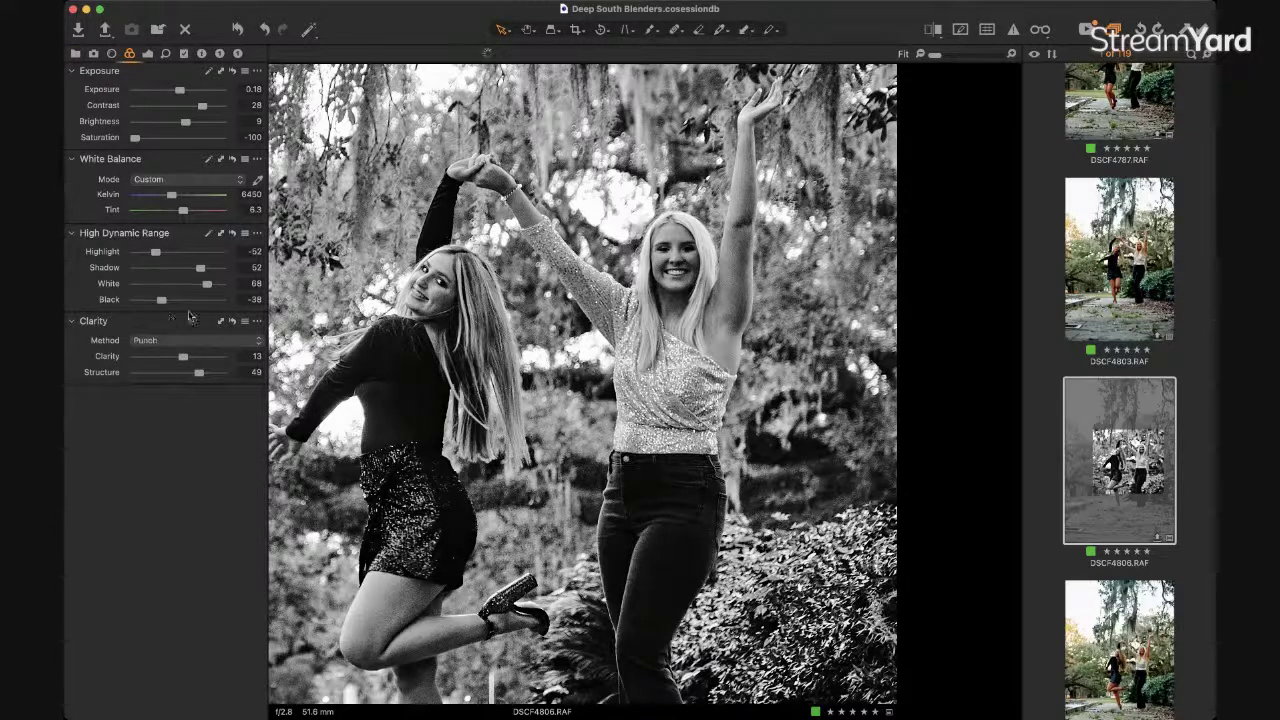
key(super+t)
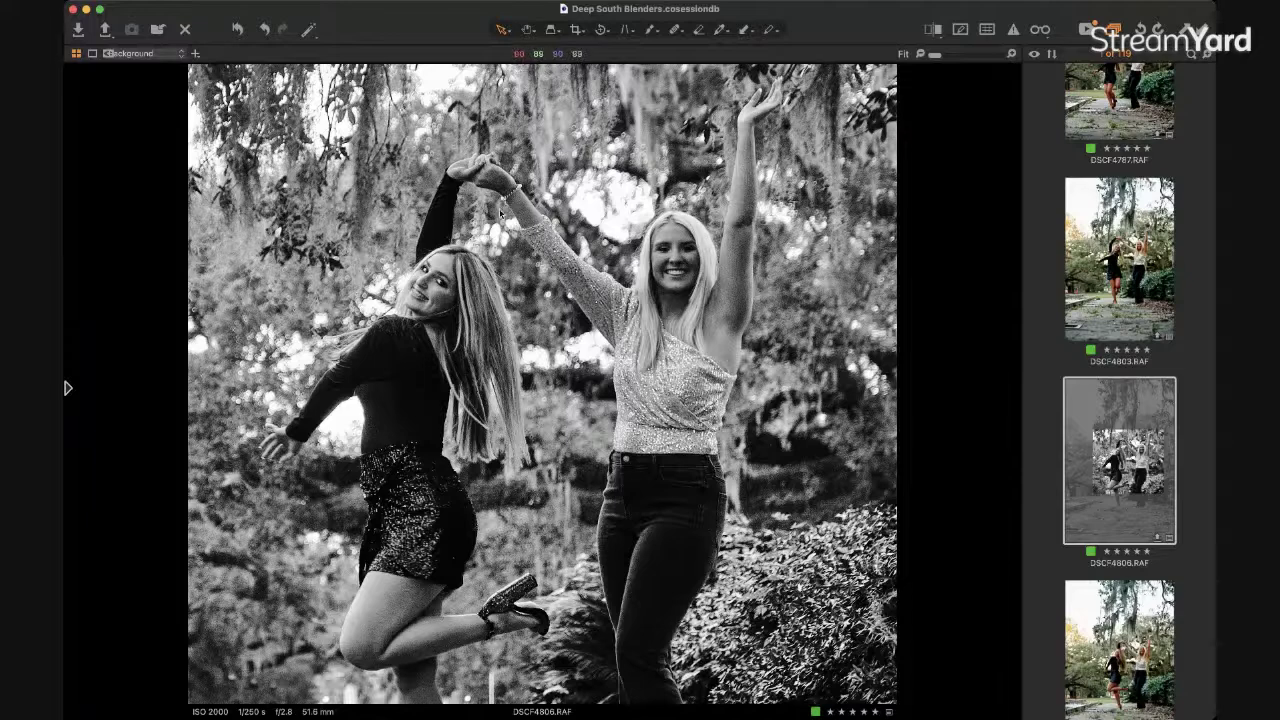
mouse_move(66, 372)
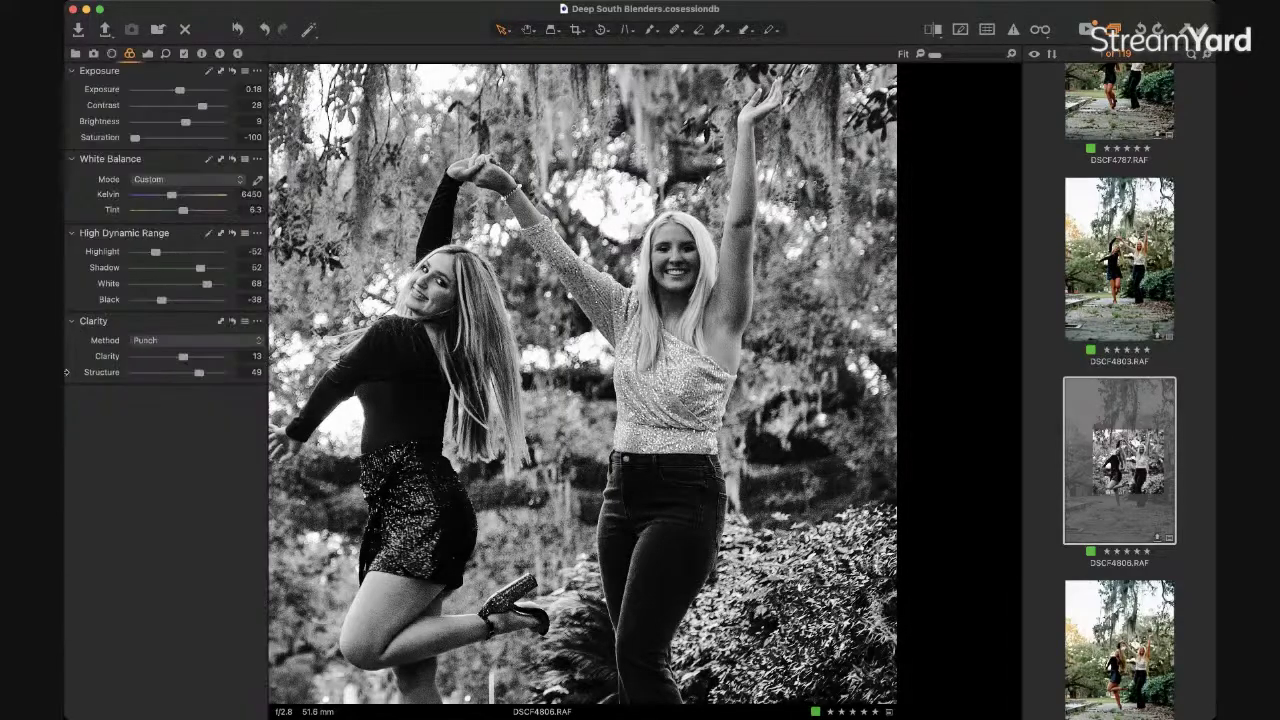
Switch DSCF4806.RAF's clarity method to Classic and recrop it to a taller portrait frame showing both women down to their feet.
click(185, 341)
click(180, 374)
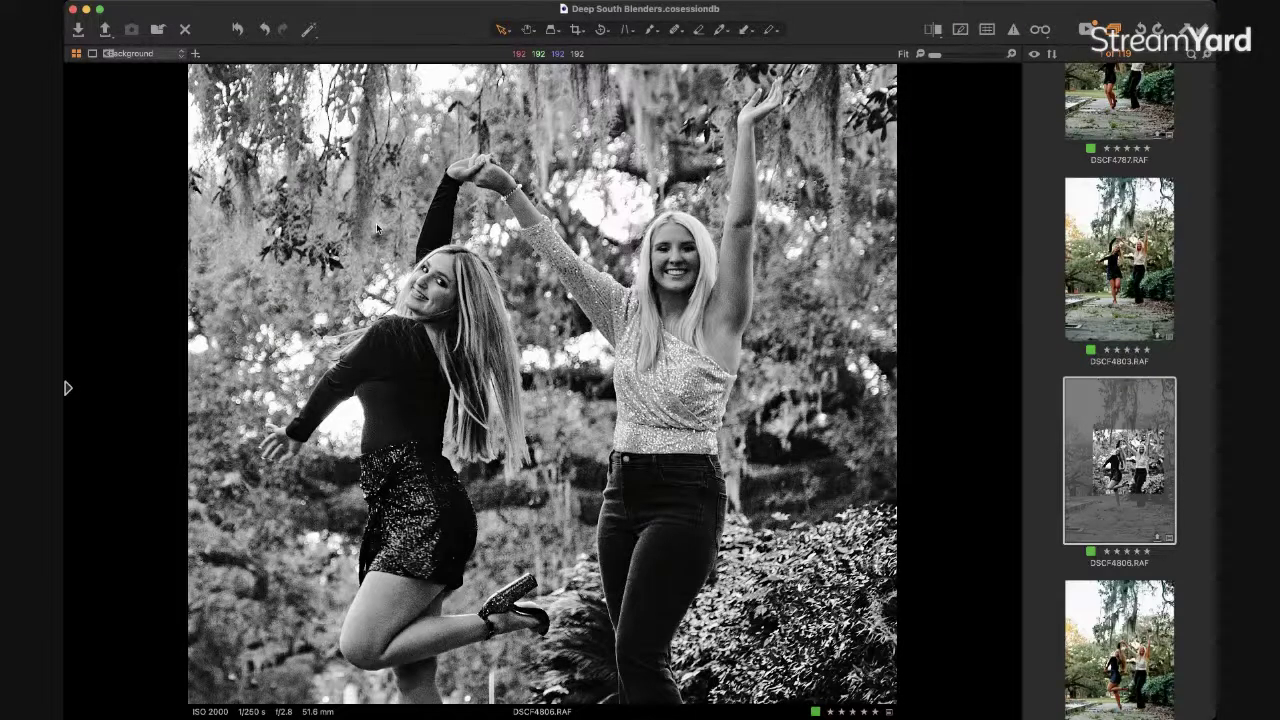
mouse_move(66, 416)
key(c)
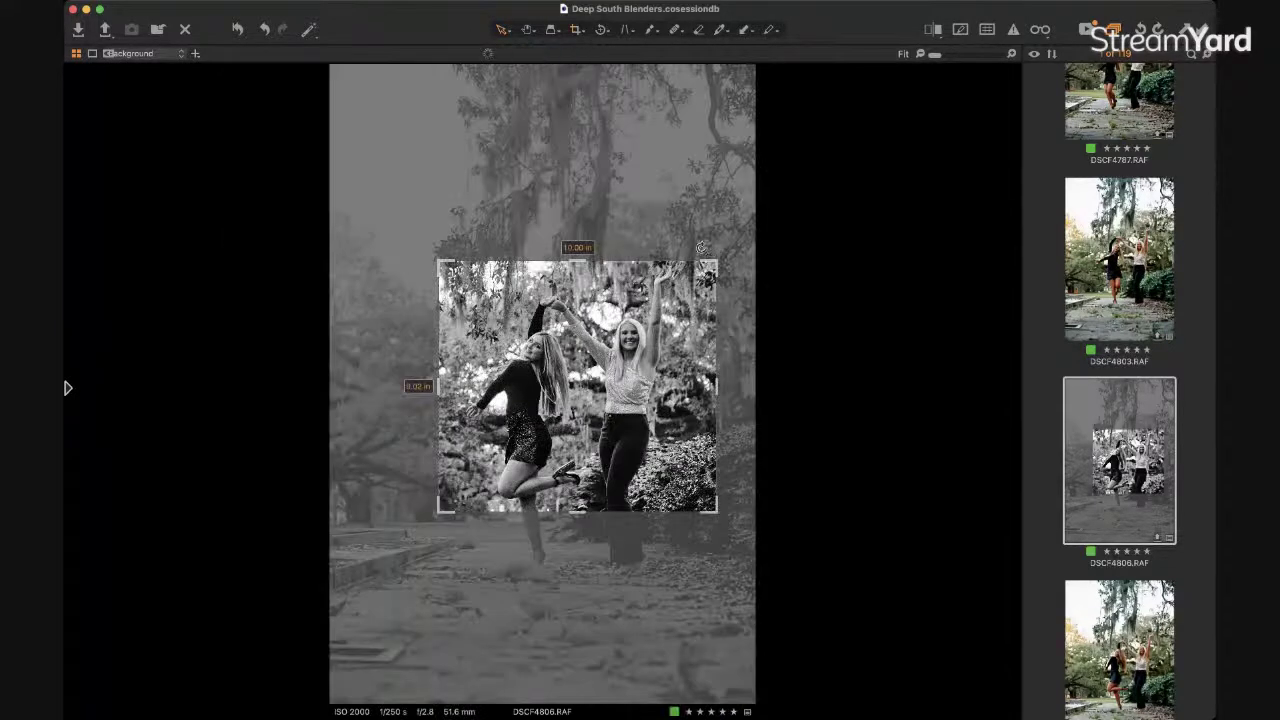
drag(600, 205, 595, 292)
key(v)
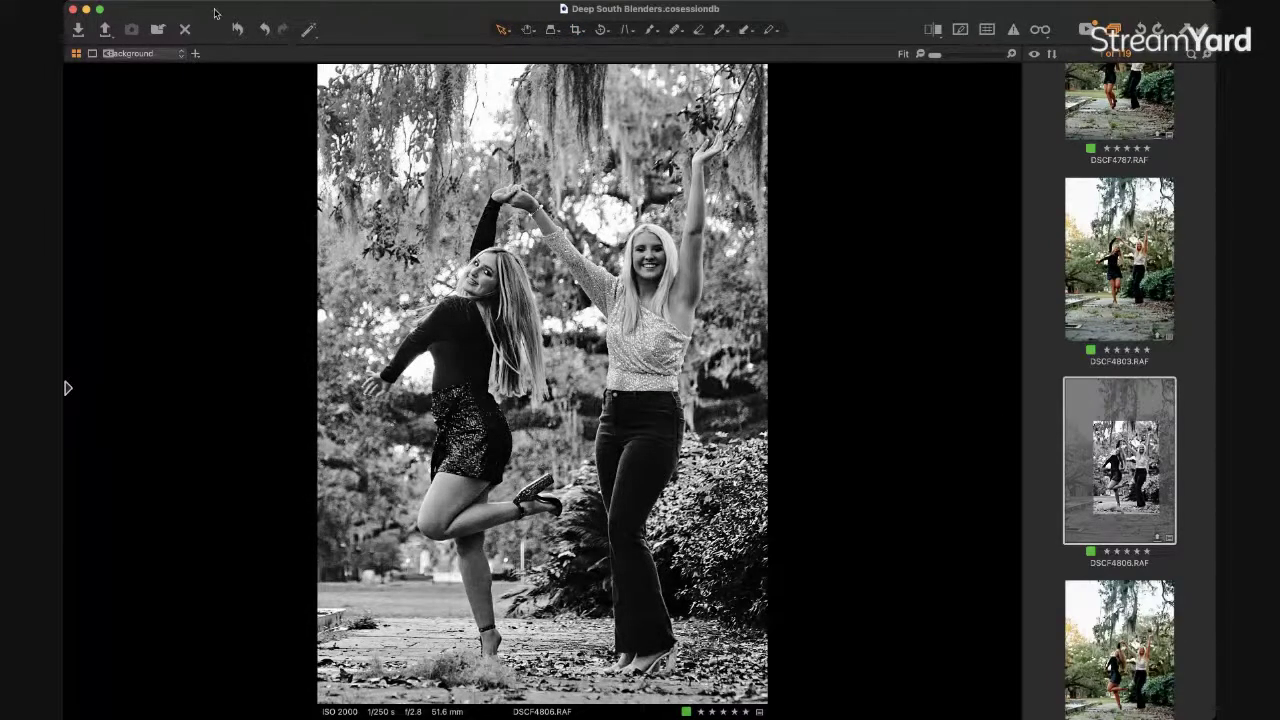
Collapse the White Balance, High Dynamic Range and Clarity sections, and reset all adjustments on DSCF4806.RAF.
mouse_move(66, 247)
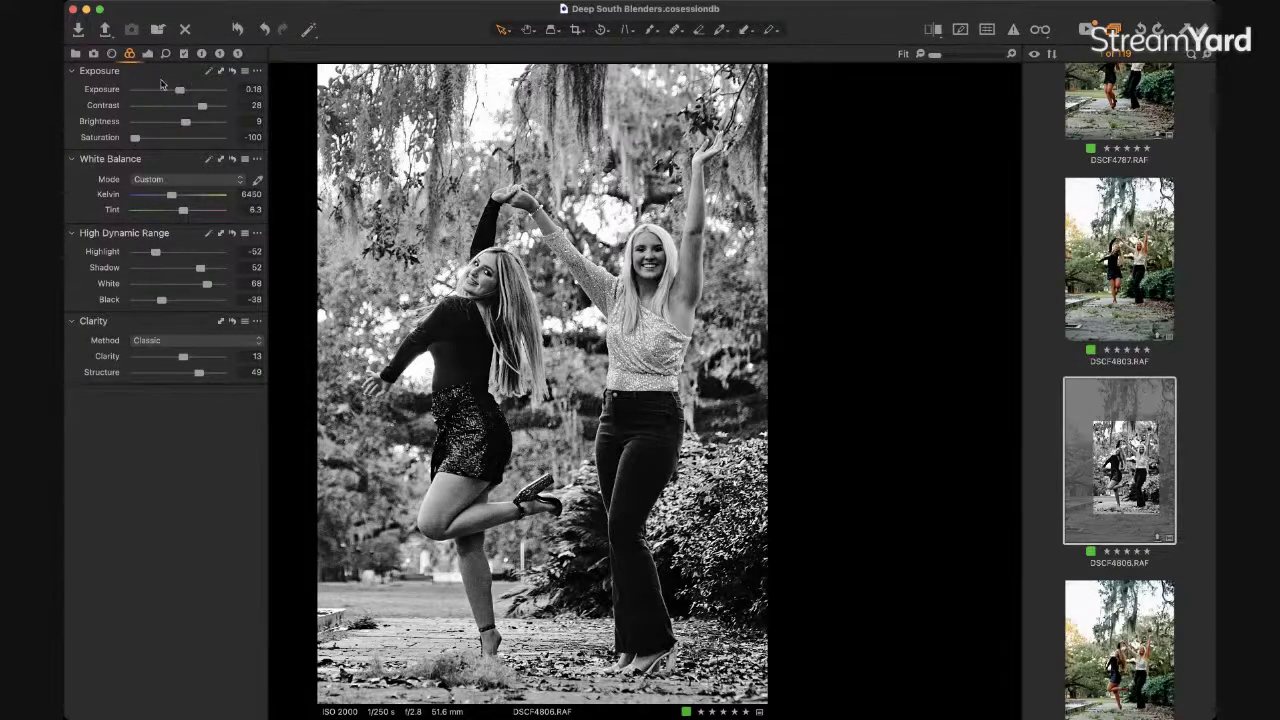
click(71, 160)
click(71, 177)
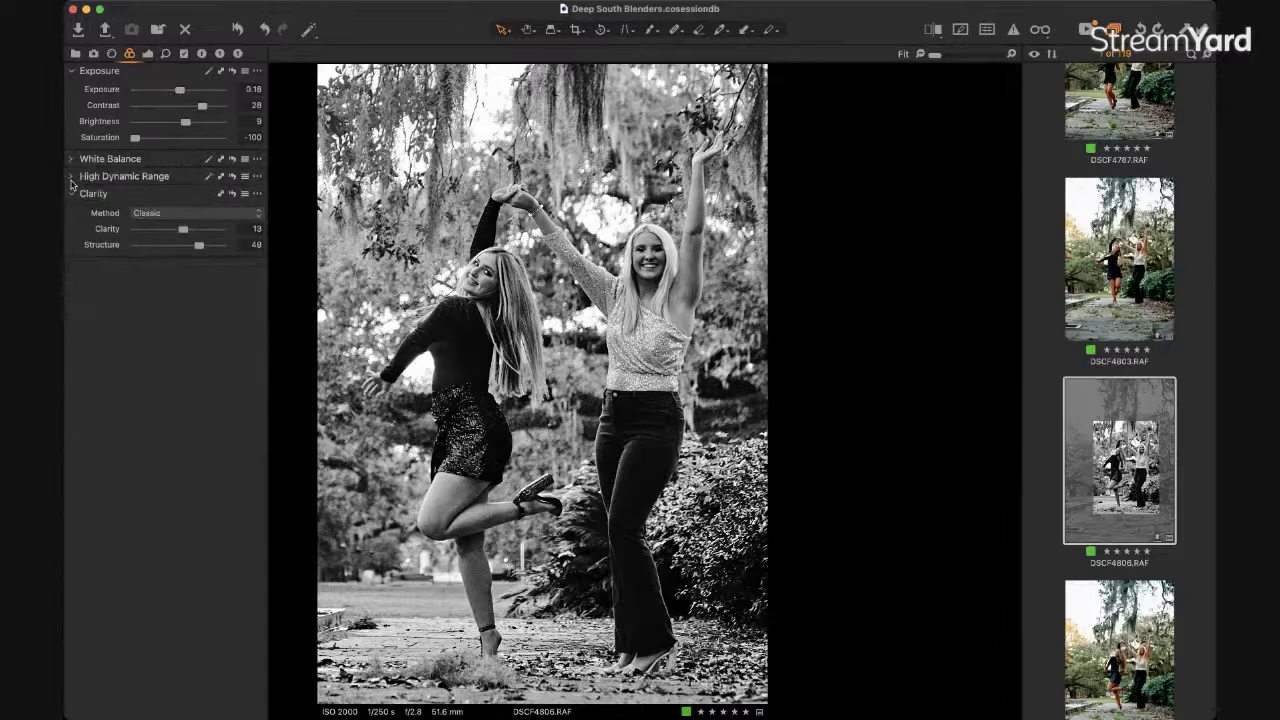
click(71, 194)
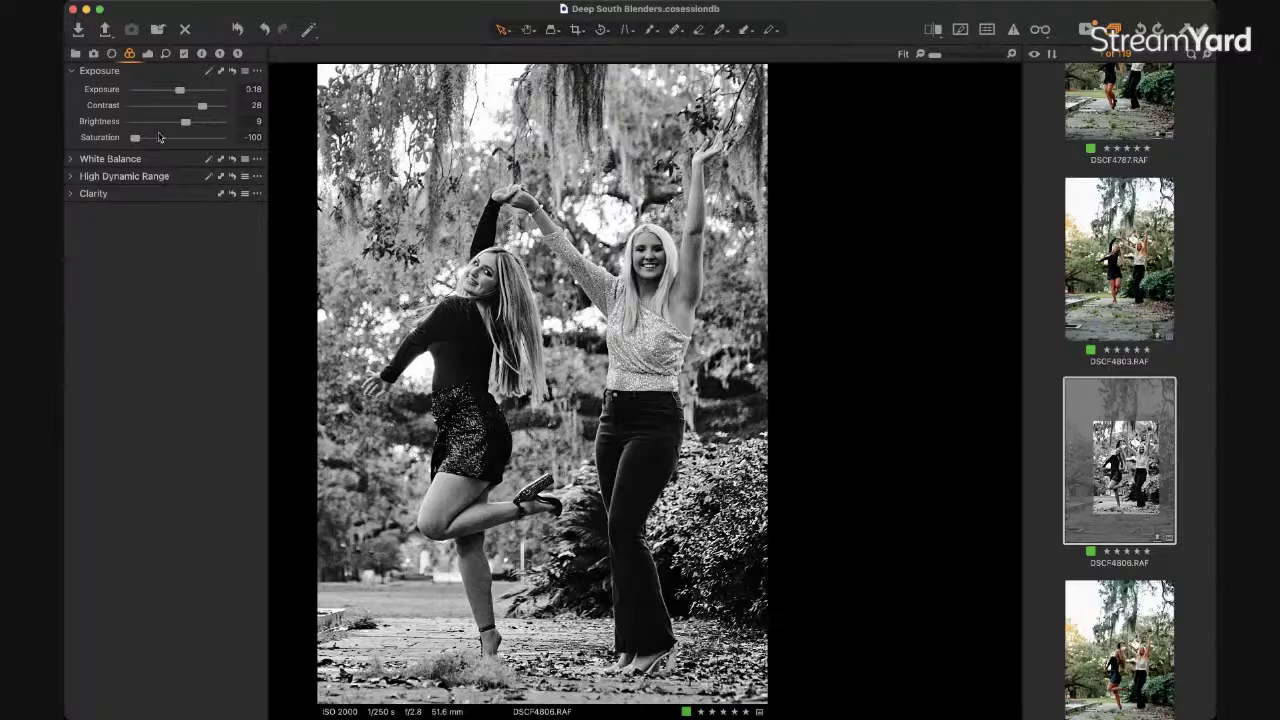
key(super+alt+t)
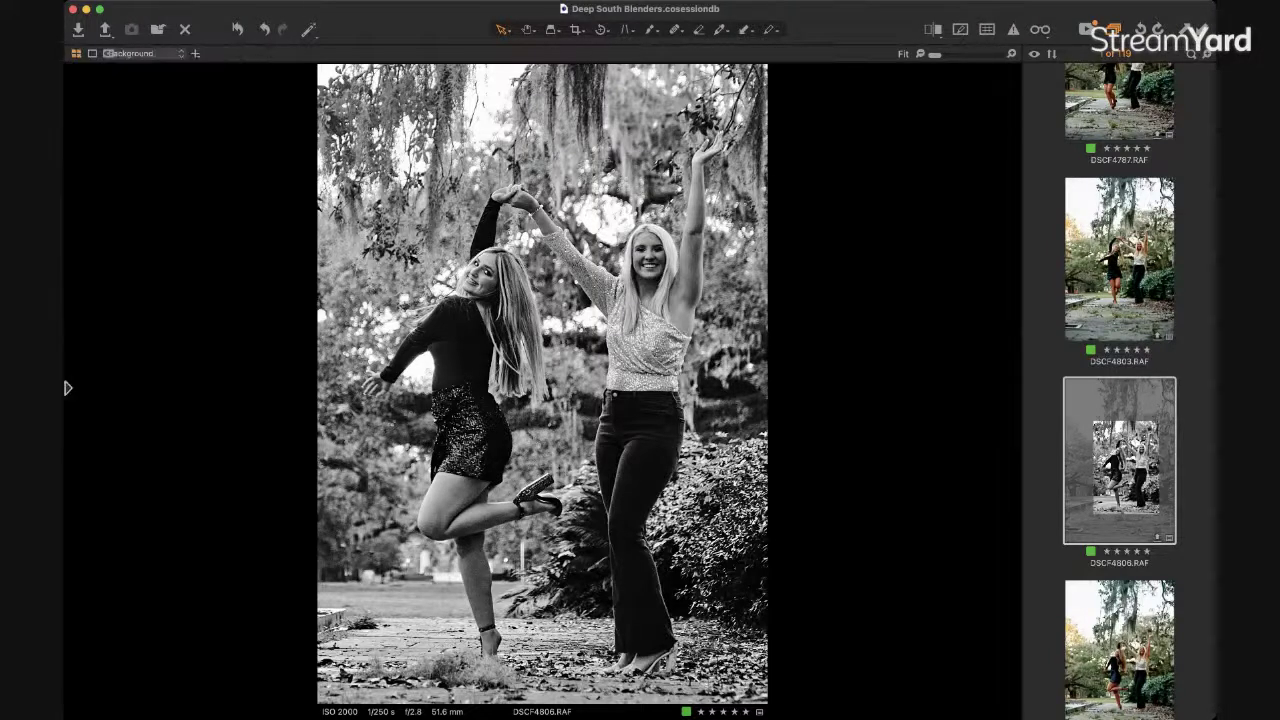
key(super+r)
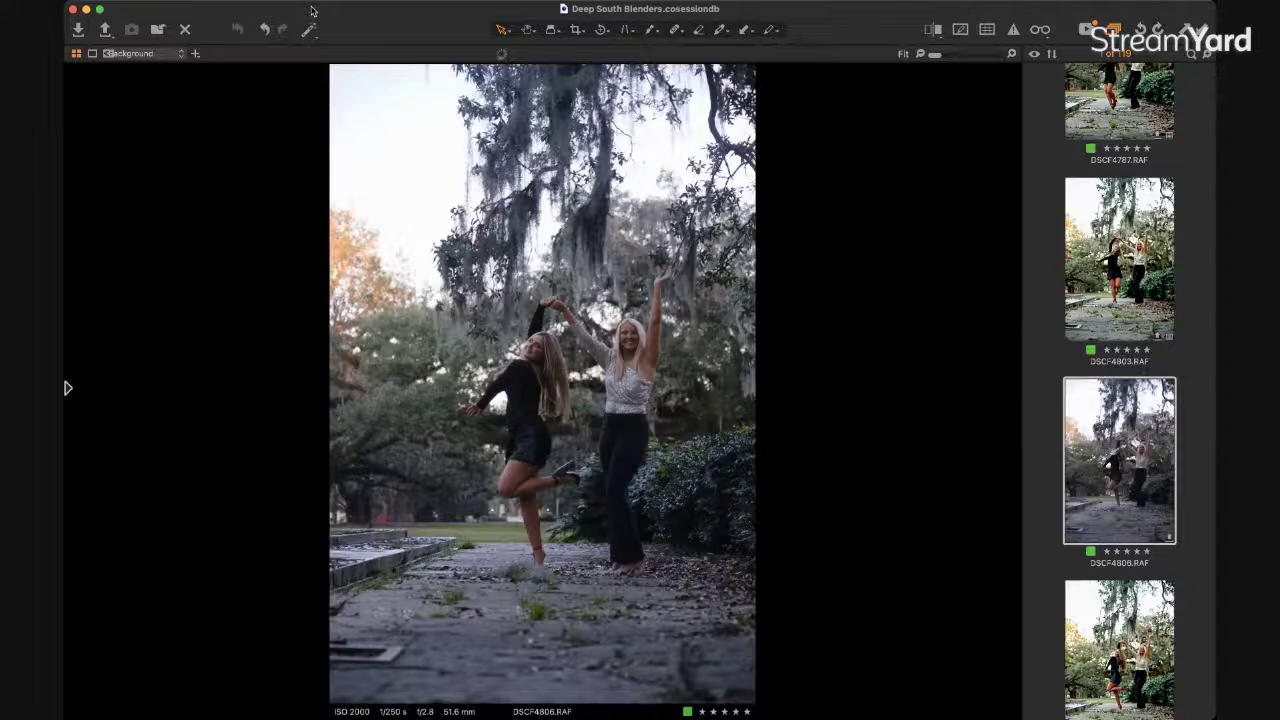
Crop DSCF4806.RAF to a portrait frame of about 7.74 by 10 in around the two women at full length.
key(c)
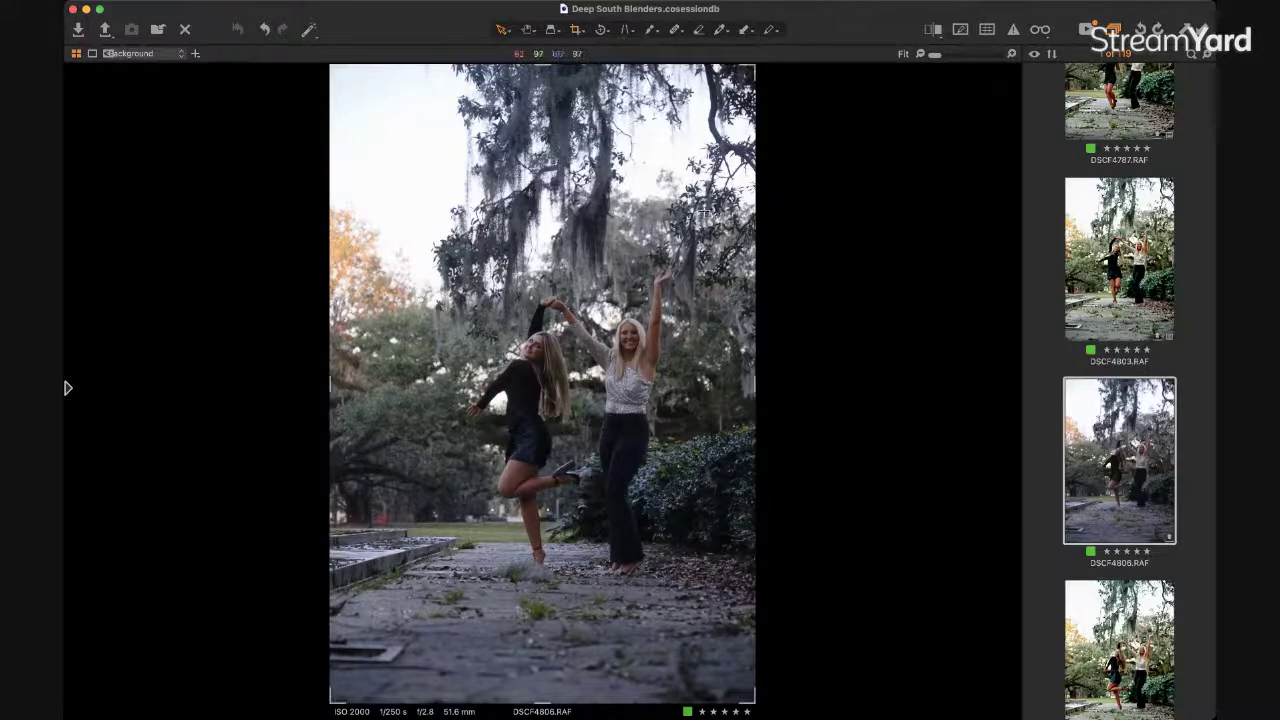
drag(704, 211, 399, 606)
drag(541, 405, 576, 400)
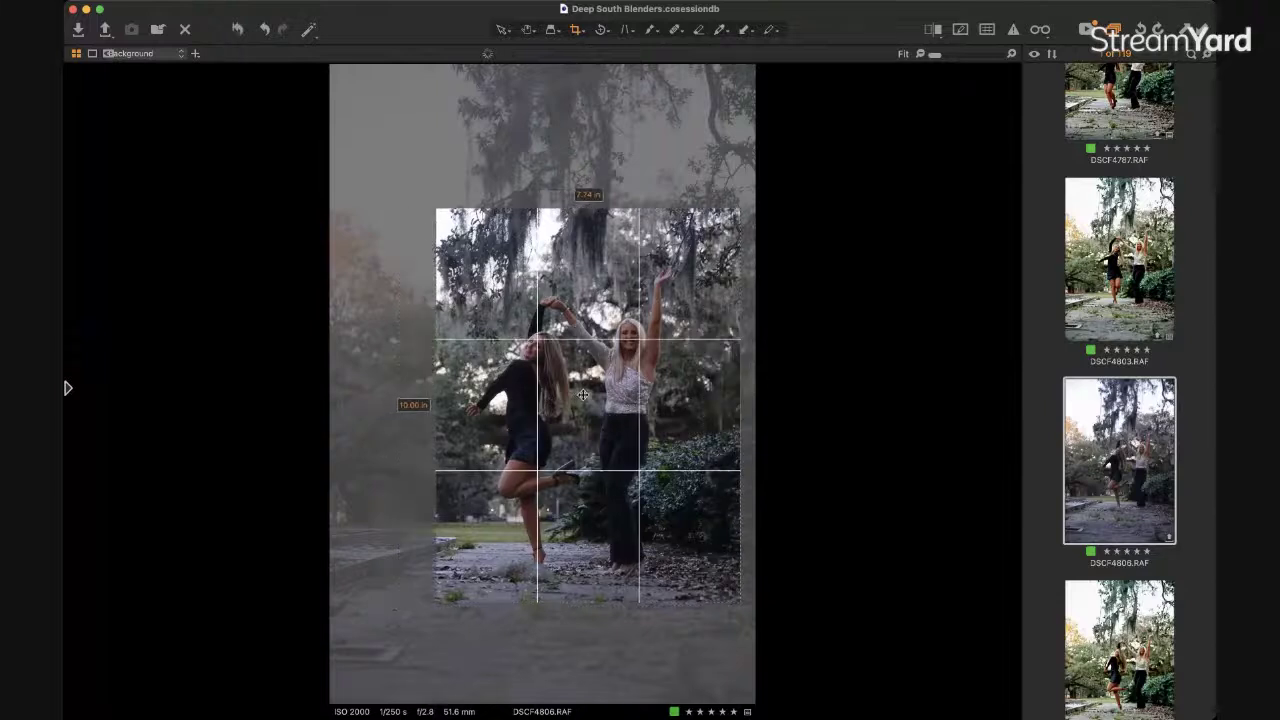
key(v)
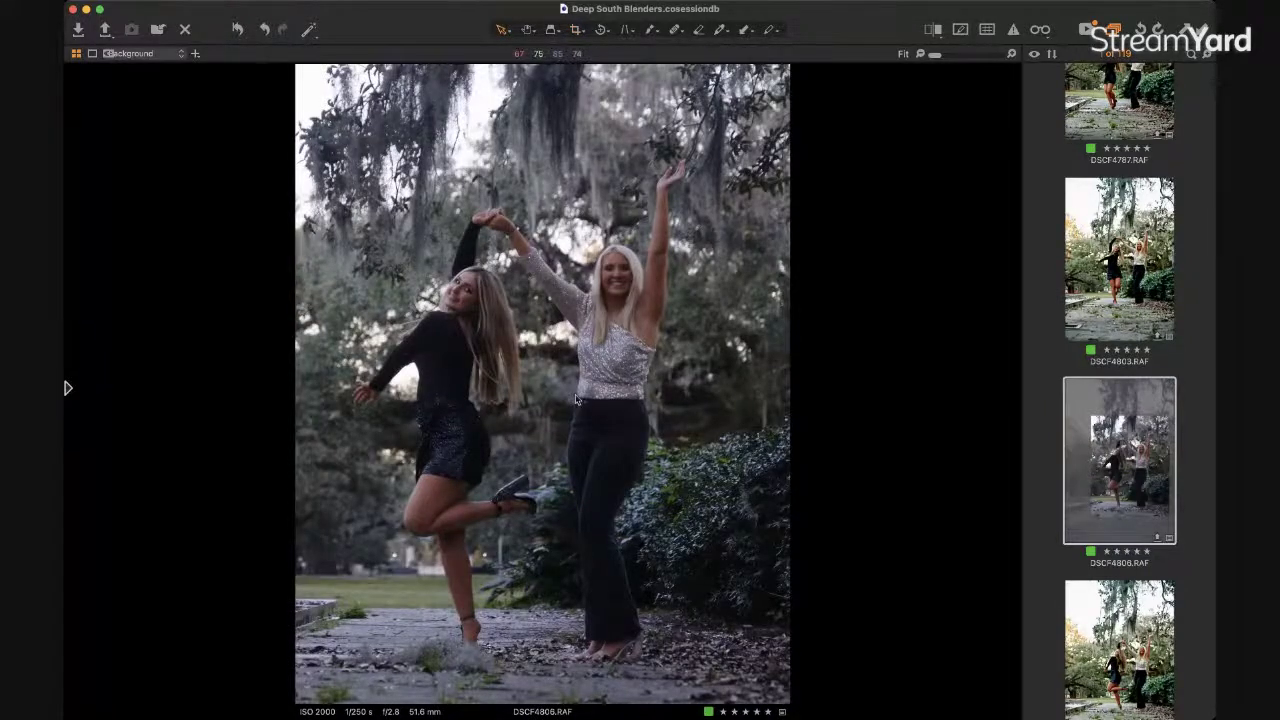
Set DSCF4806.RAF's exposure to 0.88 and contrast to 28, trying brightness at 26 before returning it to 0.
mouse_move(66, 212)
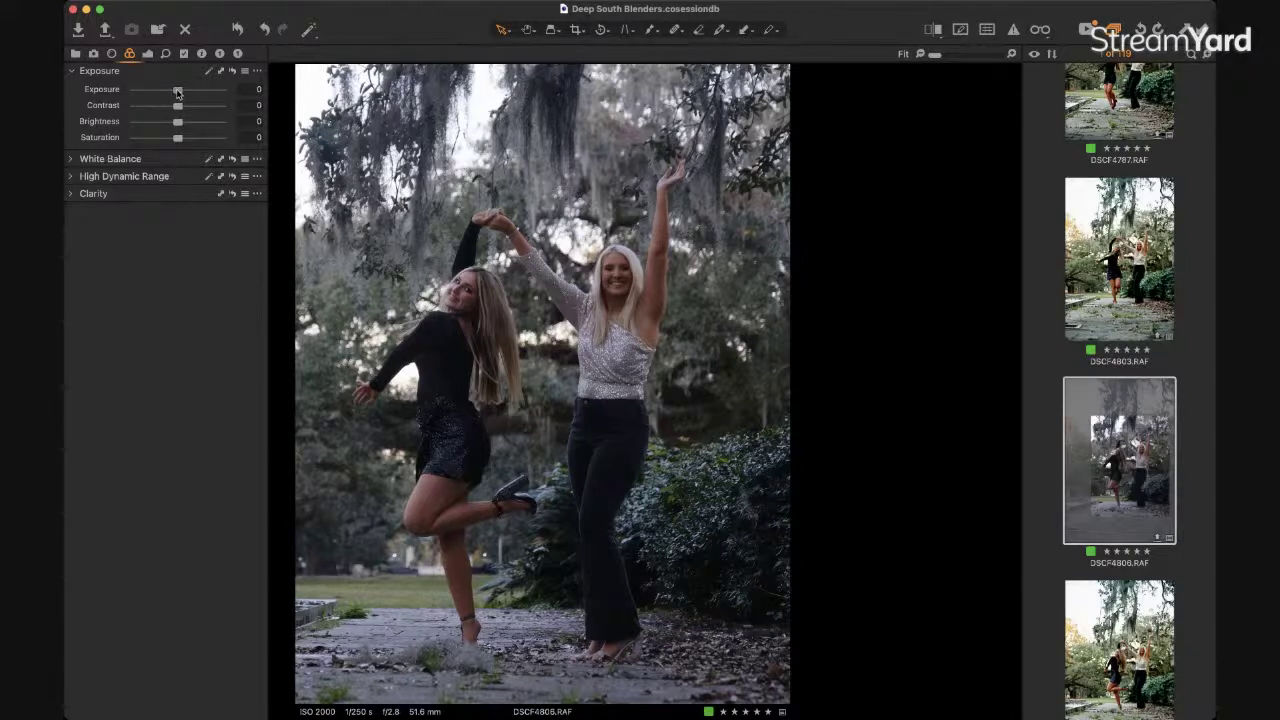
drag(178, 91, 189, 97)
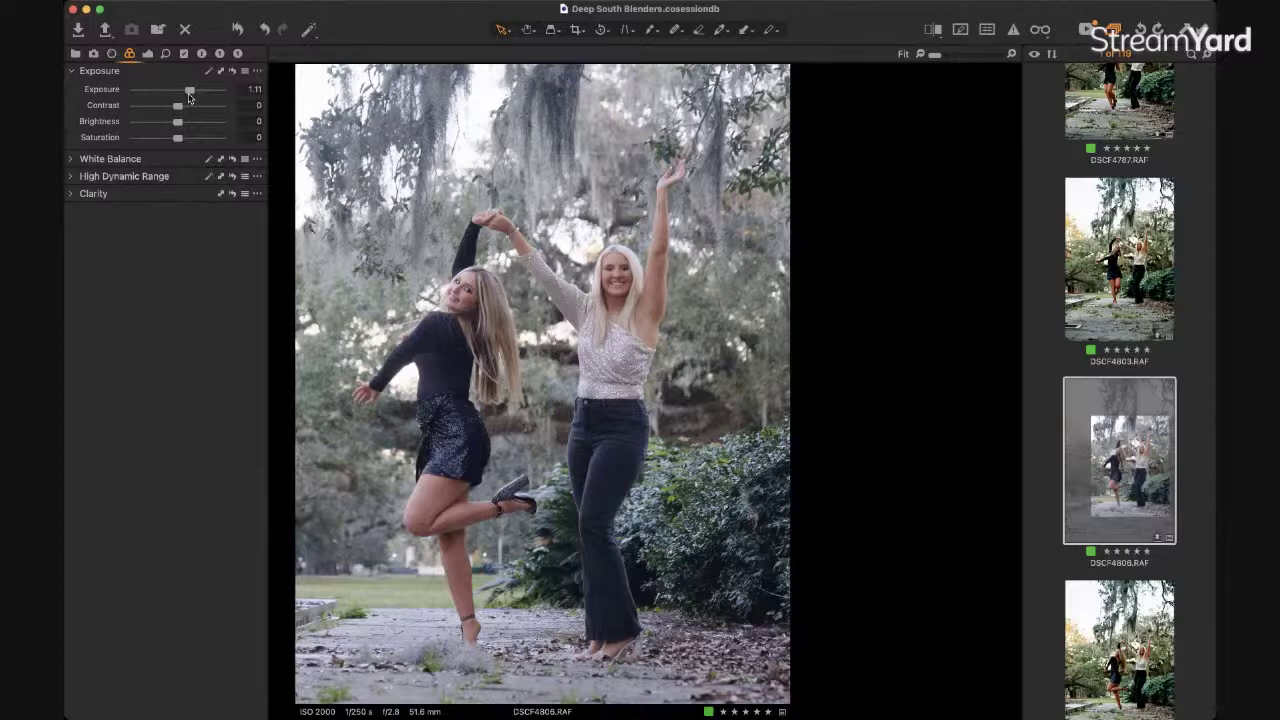
drag(189, 96, 187, 96)
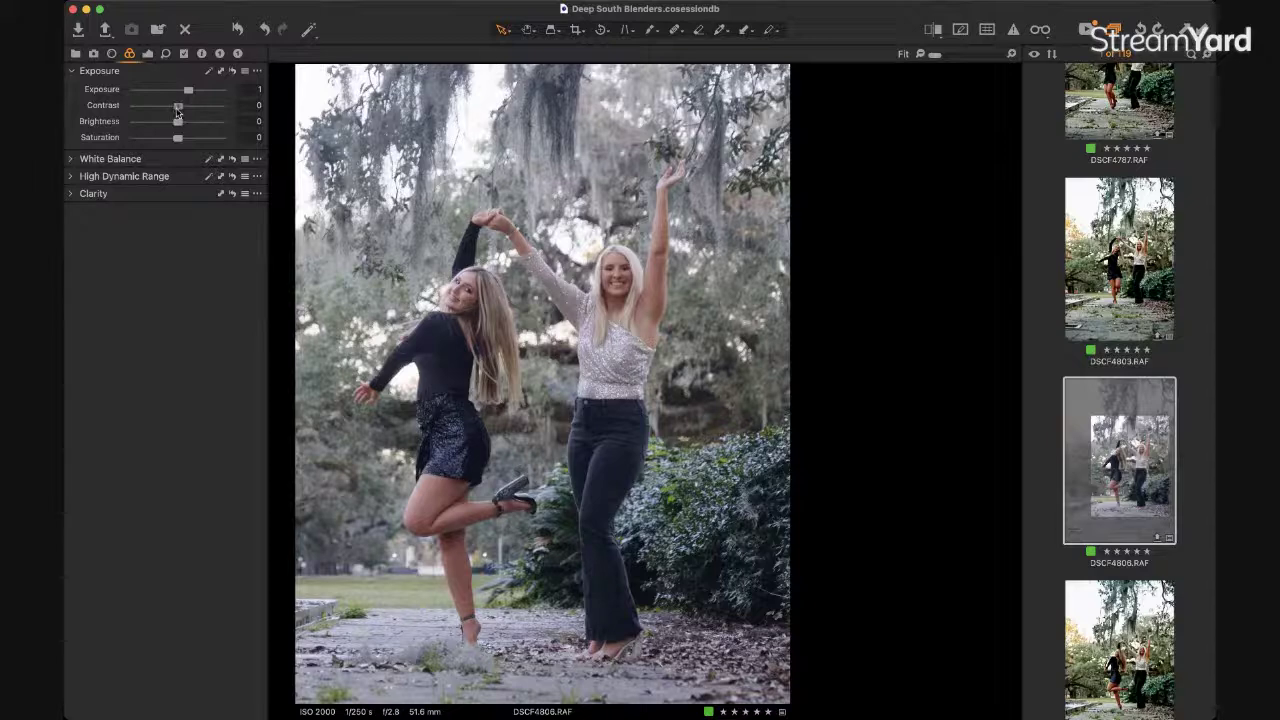
drag(175, 107, 199, 110)
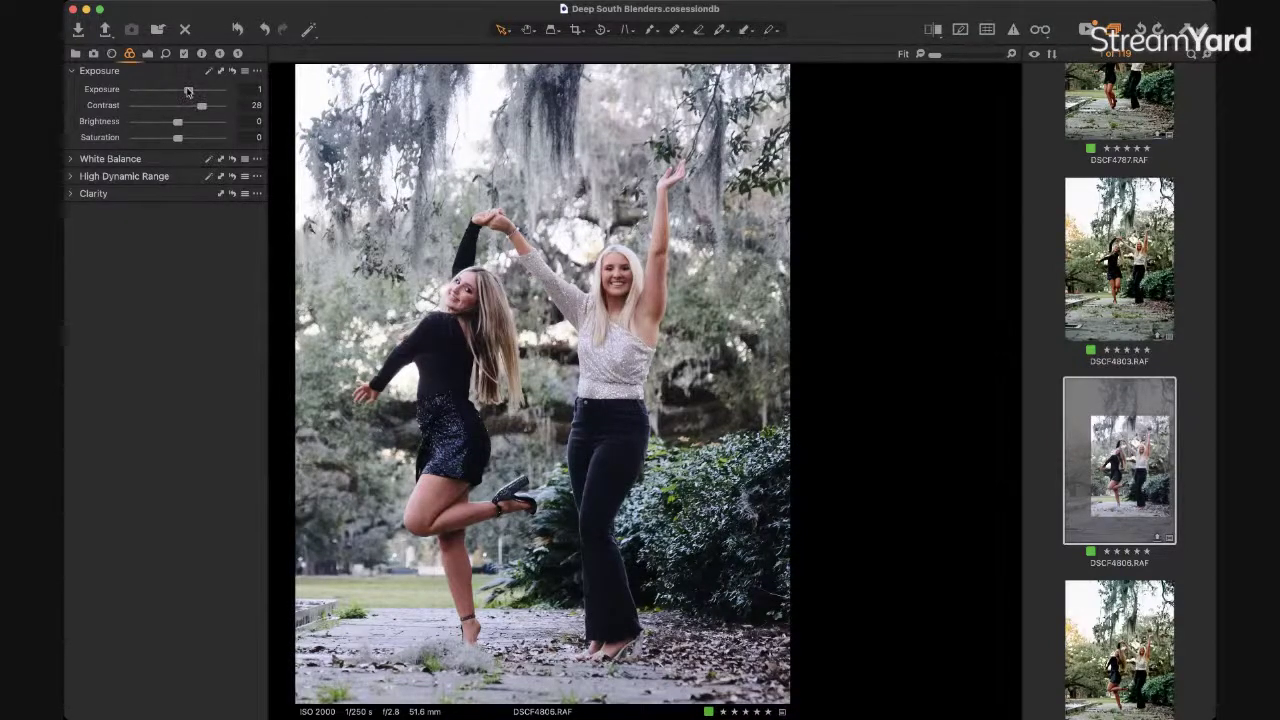
drag(188, 91, 185, 91)
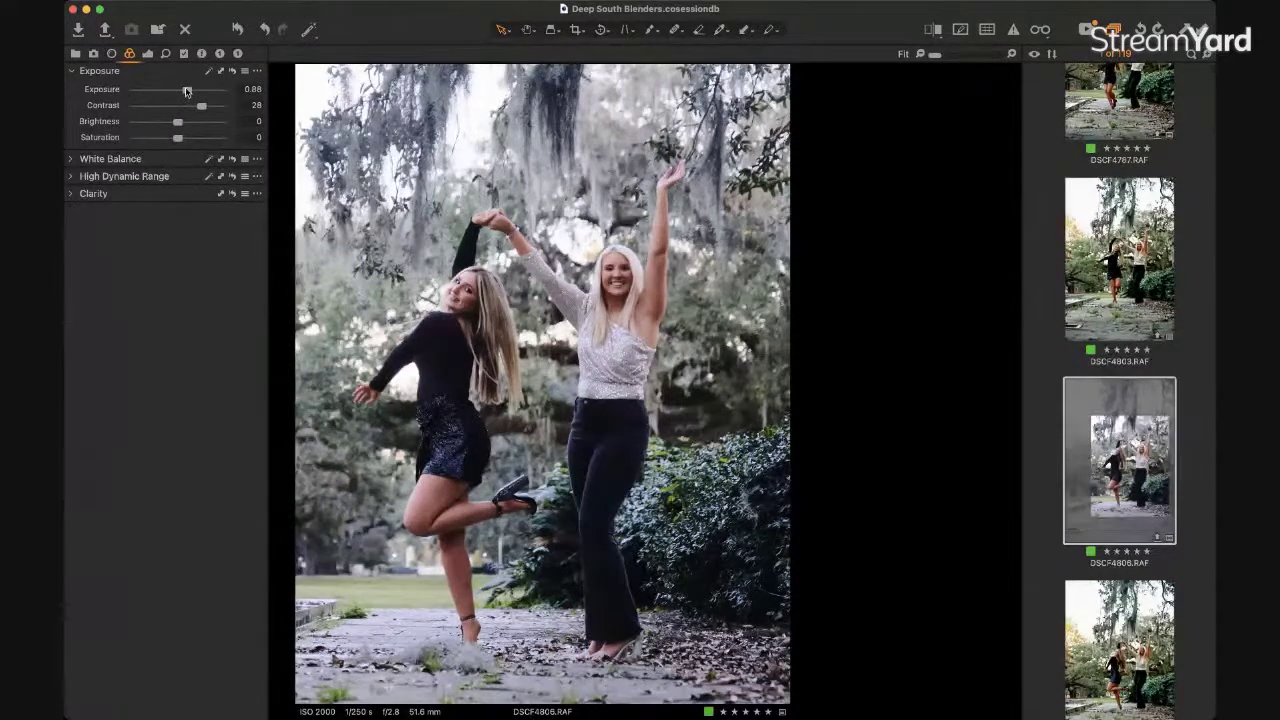
mouse_move(178, 122)
mouse_down()
mouse_move(114, 126)
mouse_move(225, 134)
mouse_move(186, 126)
mouse_move(202, 126)
mouse_up()
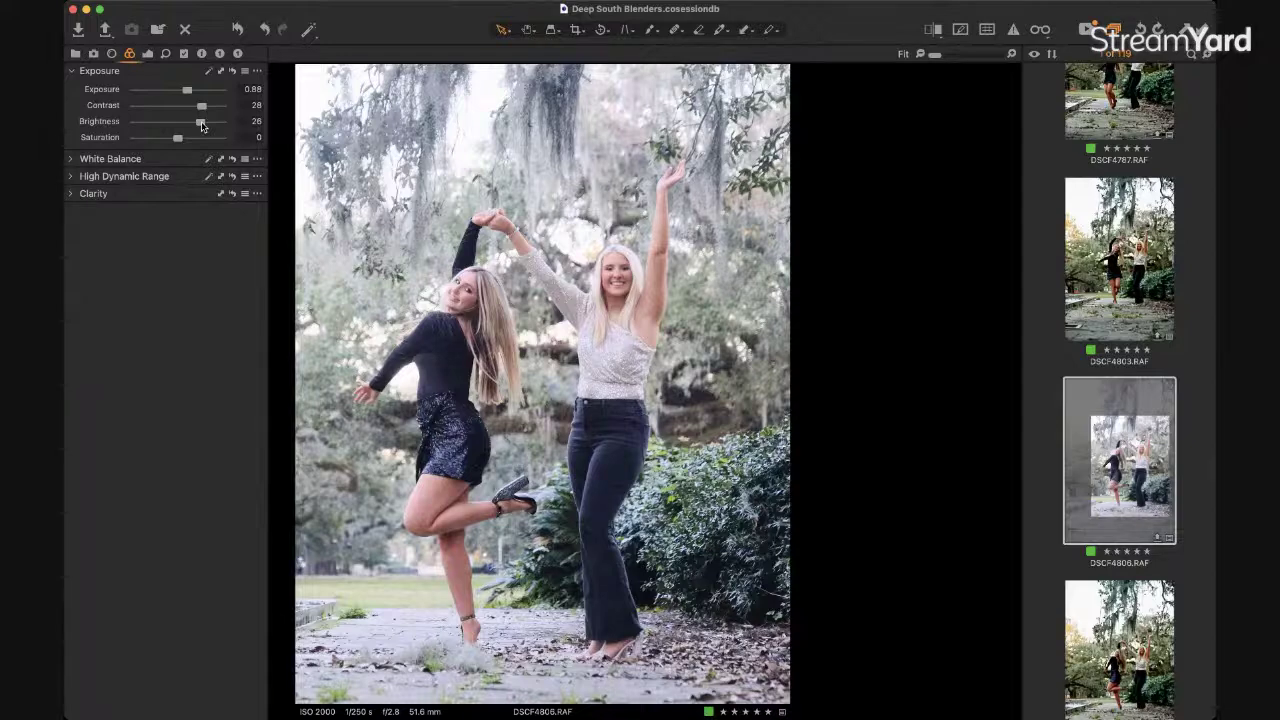
drag(201, 126, 185, 126)
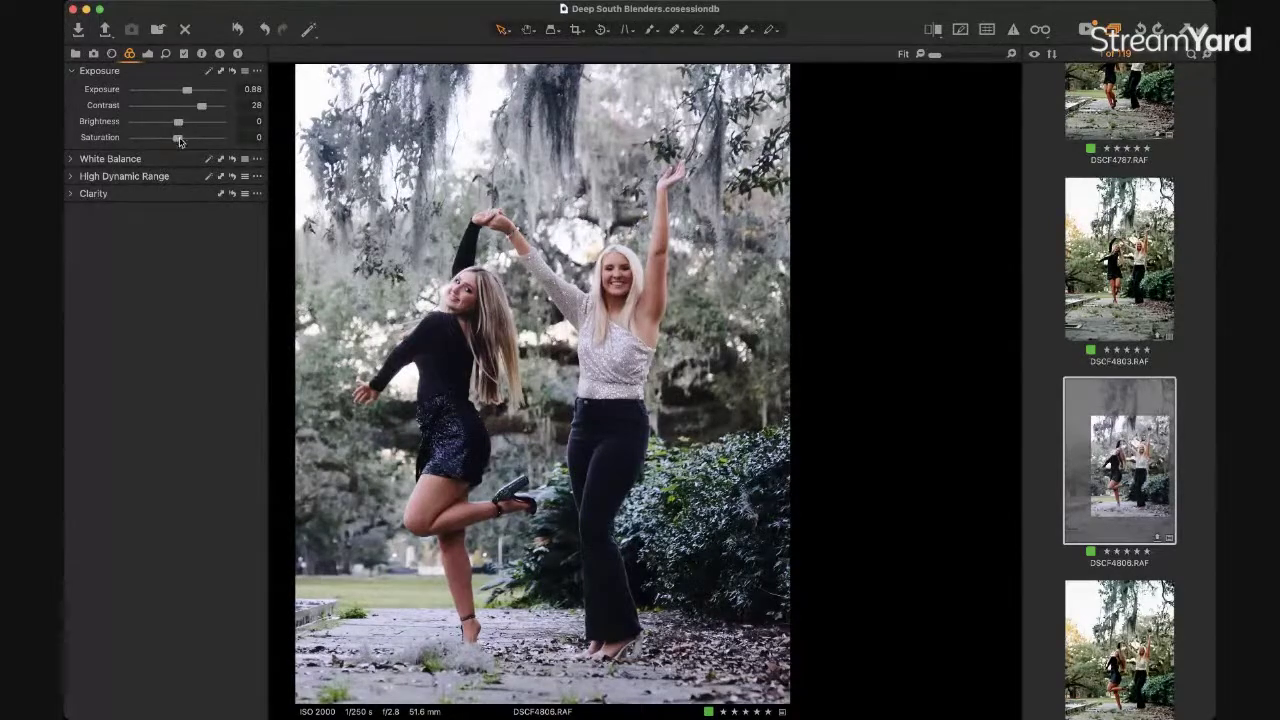
Try DSCF4806.RAF's saturation at 26 and 10, settle on 18, and check the photo with the tools hidden.
mouse_move(178, 138)
mouse_down()
mouse_move(212, 138)
mouse_move(190, 138)
mouse_up()
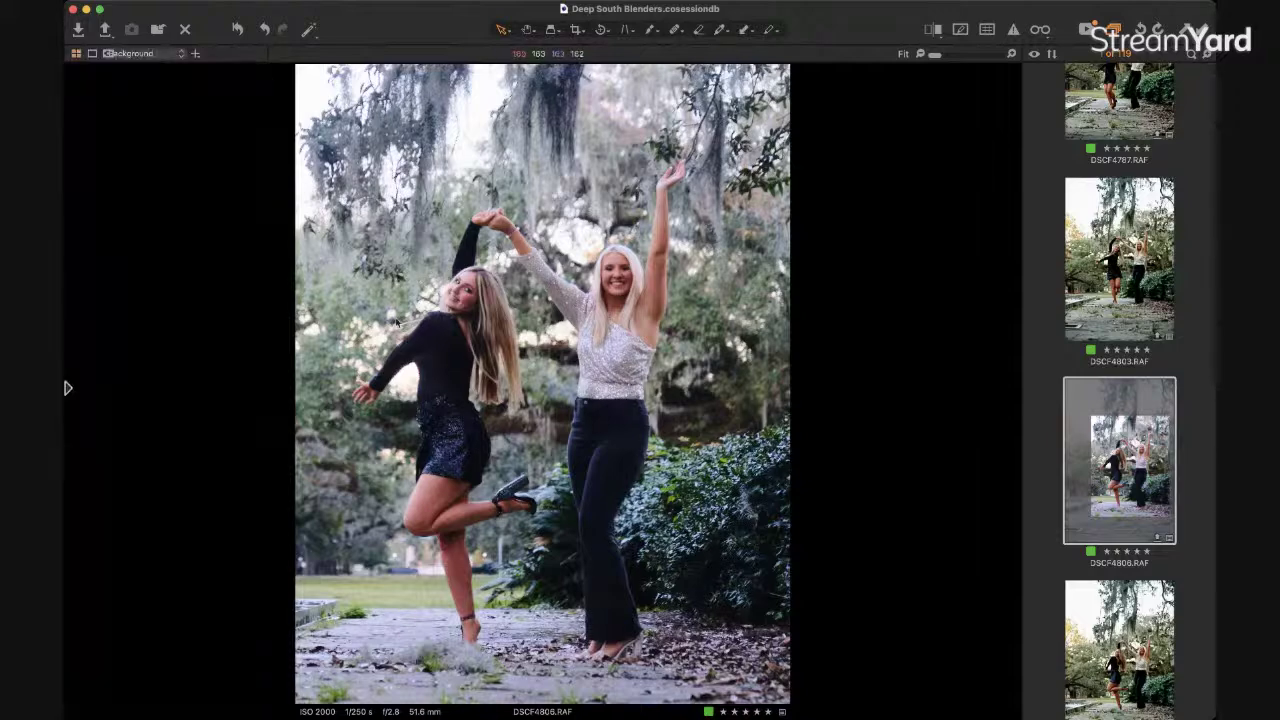
mouse_move(67, 193)
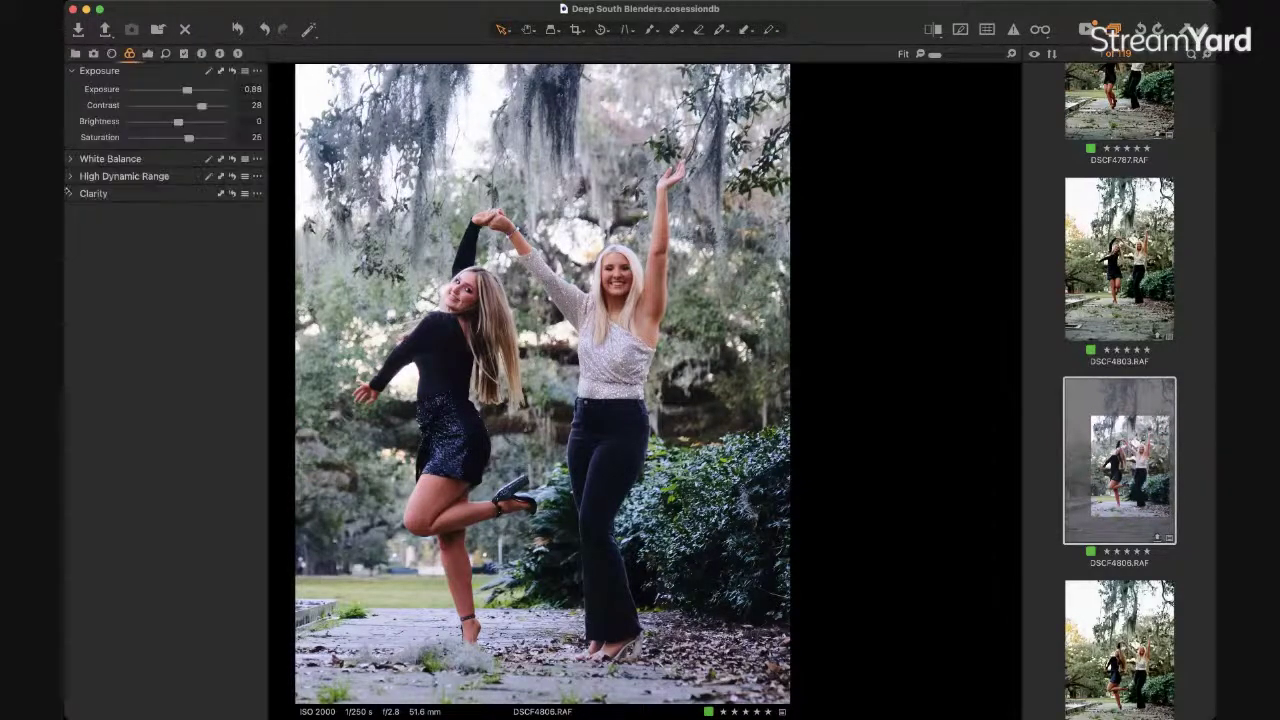
drag(186, 142, 182, 141)
drag(184, 141, 182, 141)
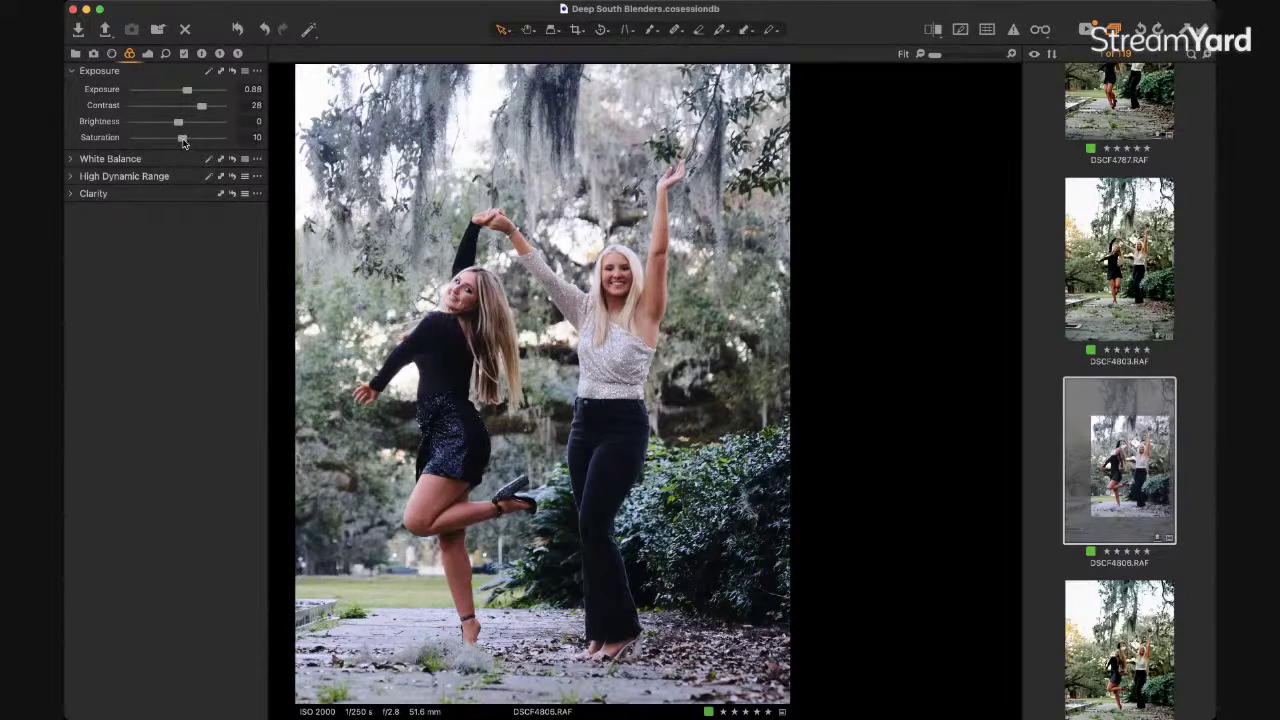
mouse_move(182, 141)
mouse_down()
mouse_move(222, 141)
mouse_move(185, 139)
mouse_up()
key(super+t)
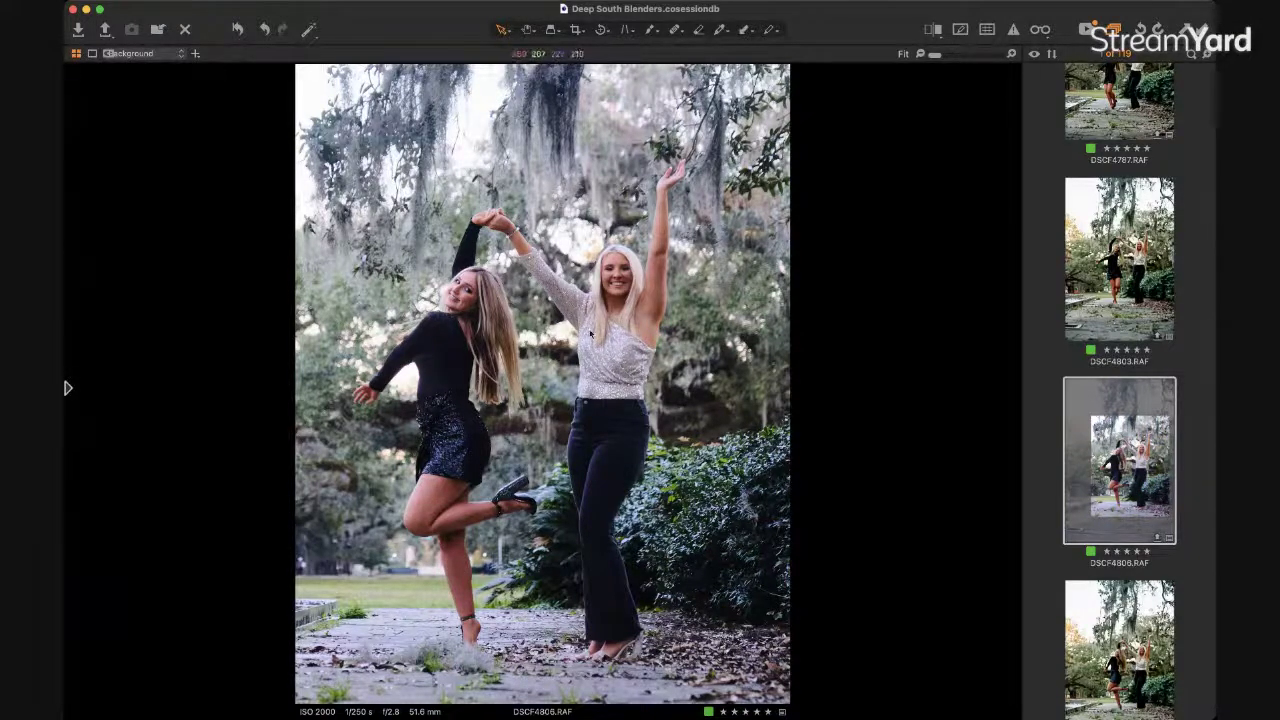
key(super+t)
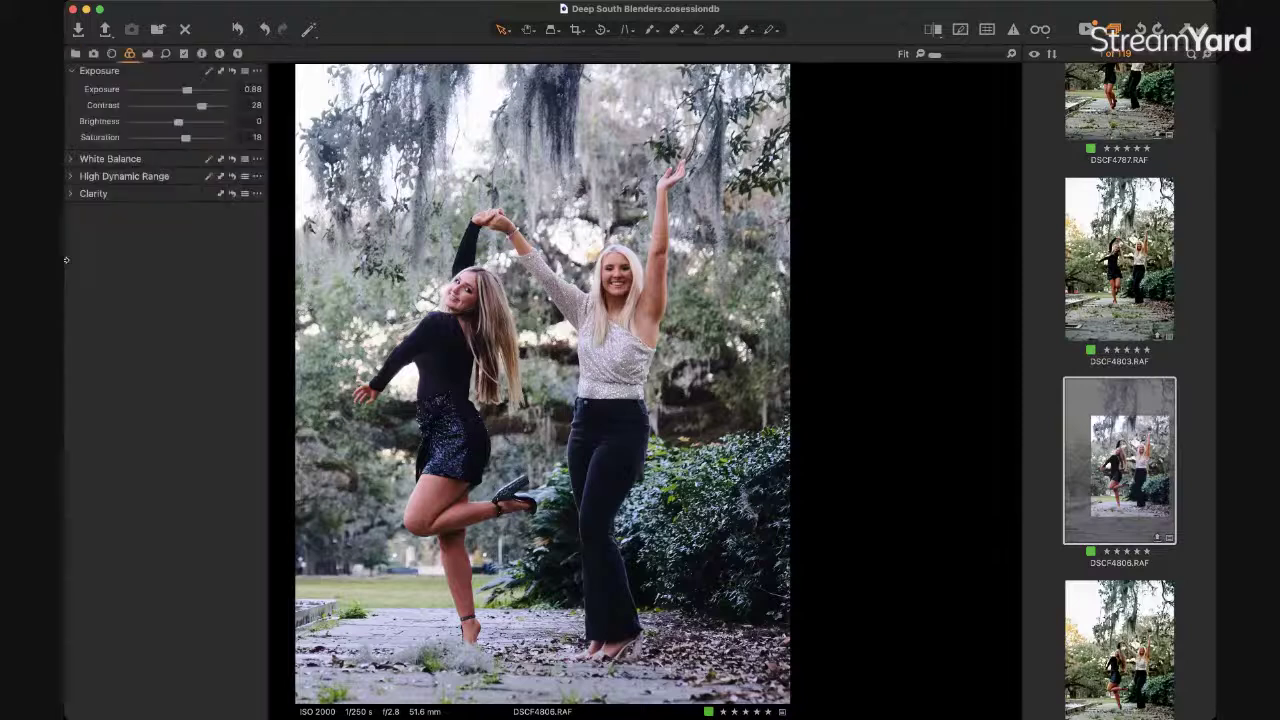
key(super+t)
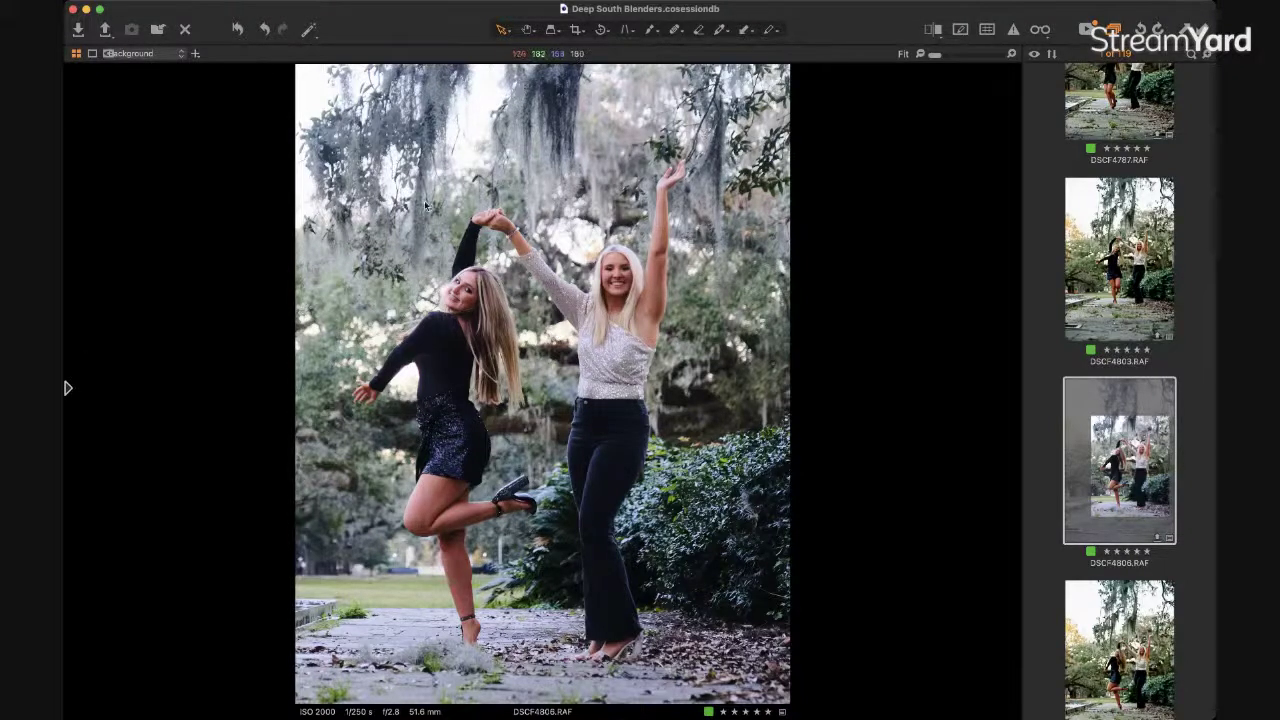
key(super+t)
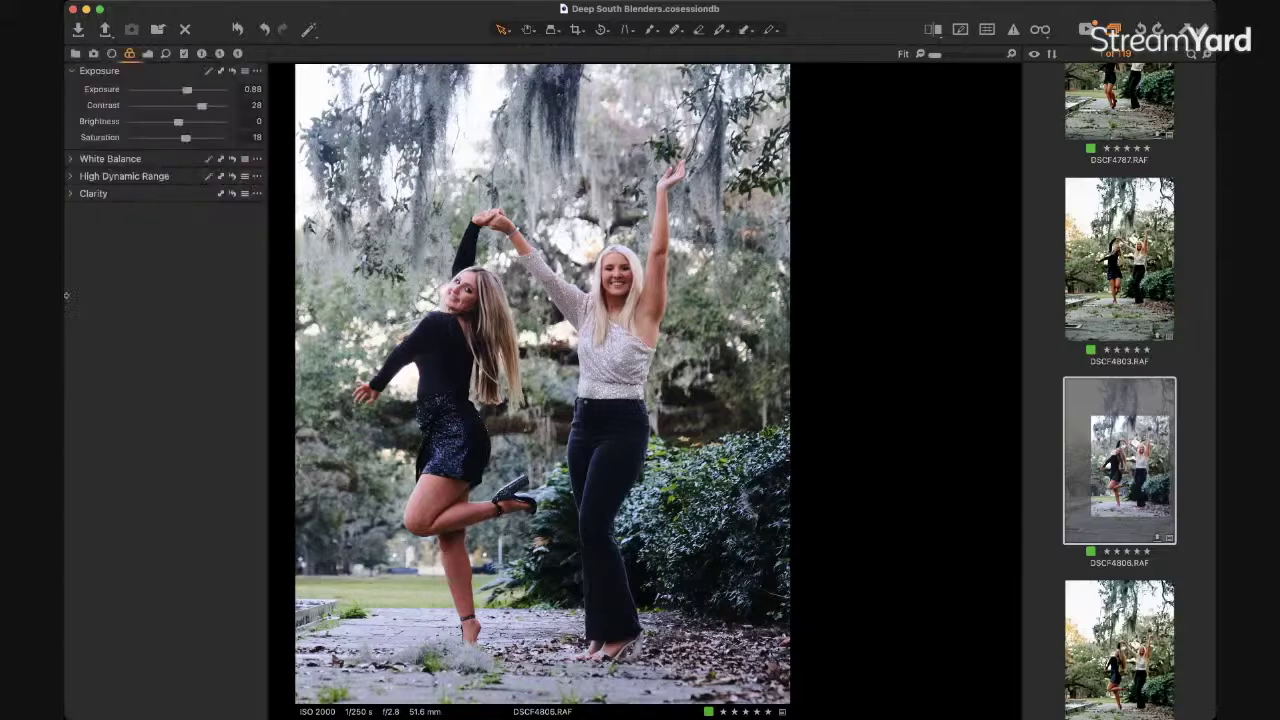
Try DSCF4806.RAF's highlights at -100, settle on -19, and check the photo with the tools hidden.
click(71, 177)
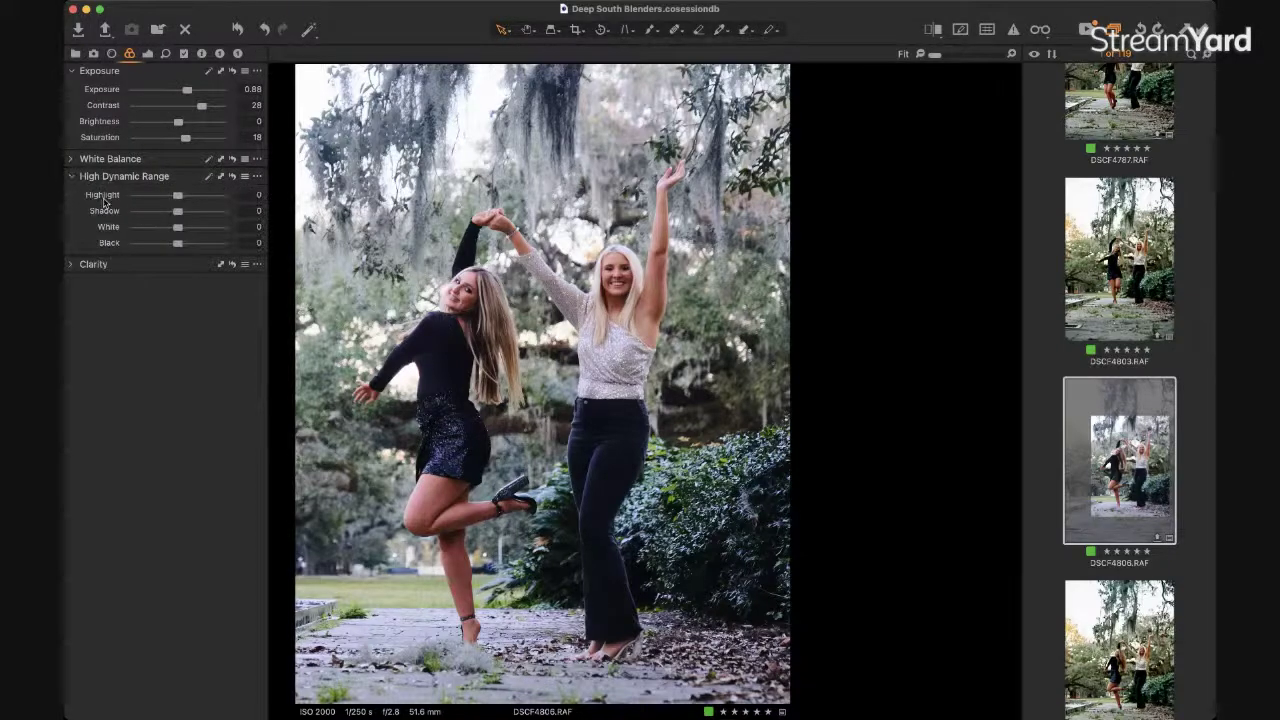
drag(179, 201, 134, 197)
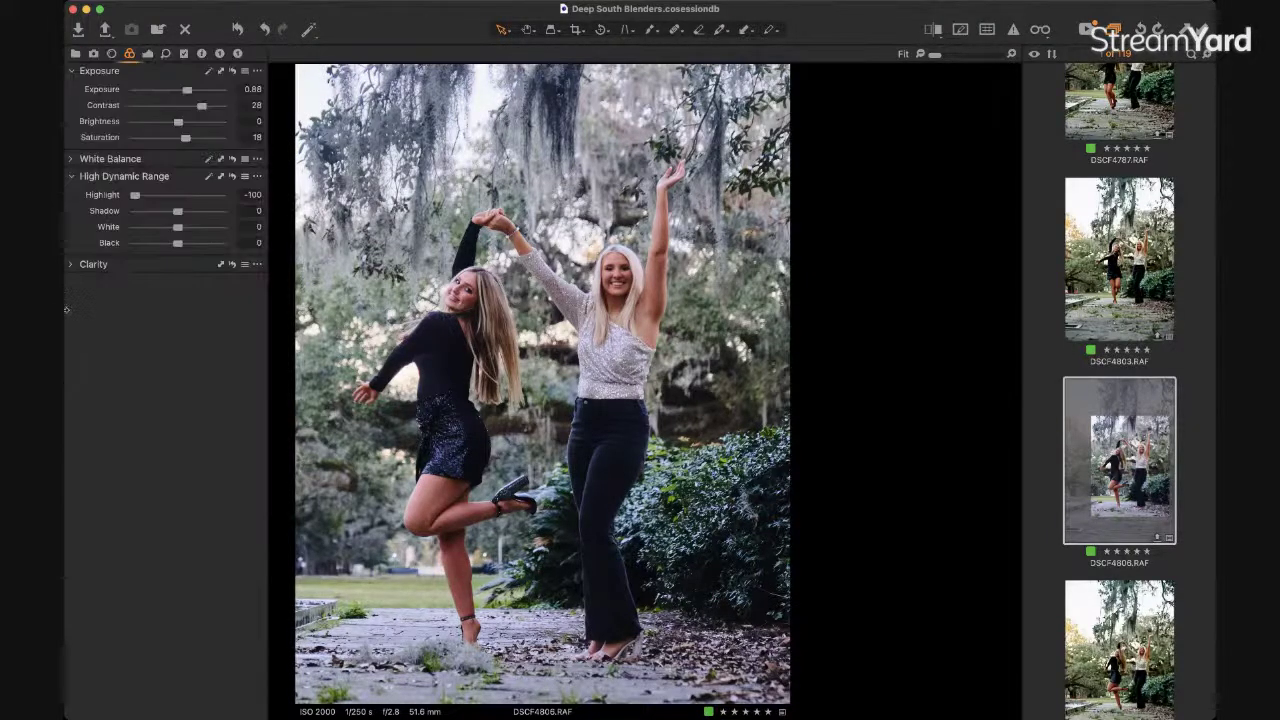
drag(134, 197, 68, 212)
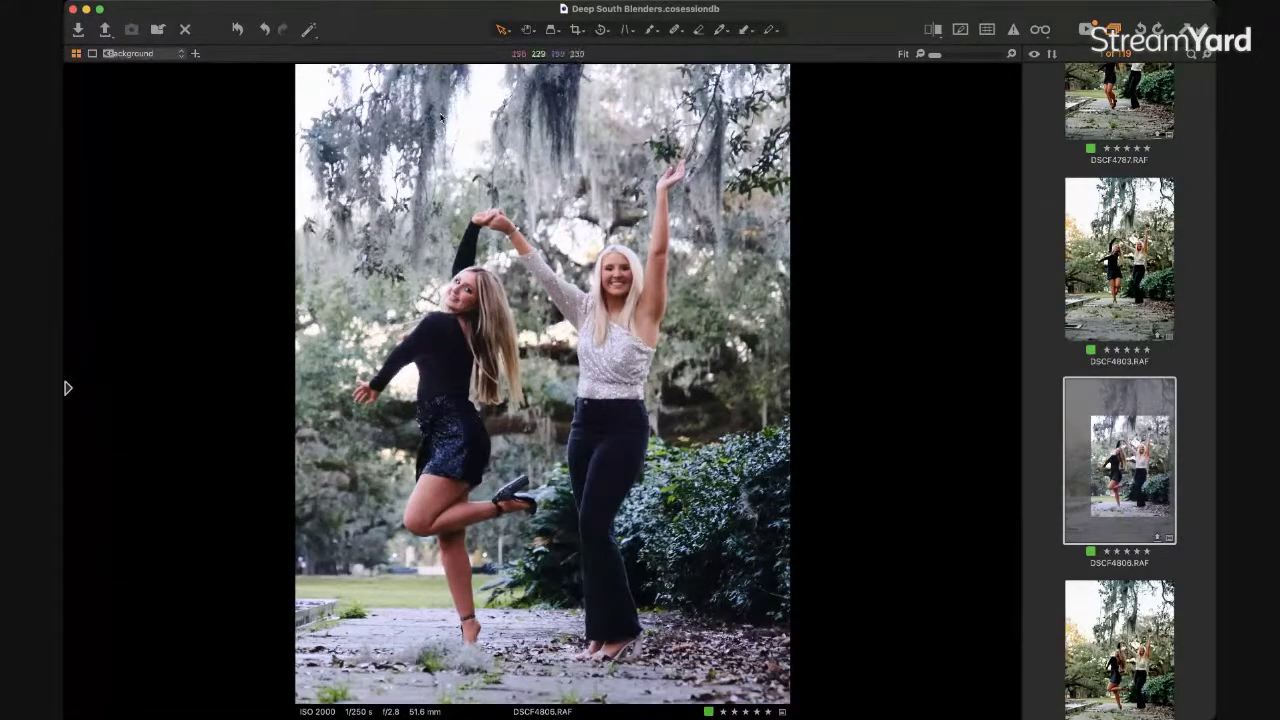
mouse_move(66, 257)
drag(211, 197, 136, 197)
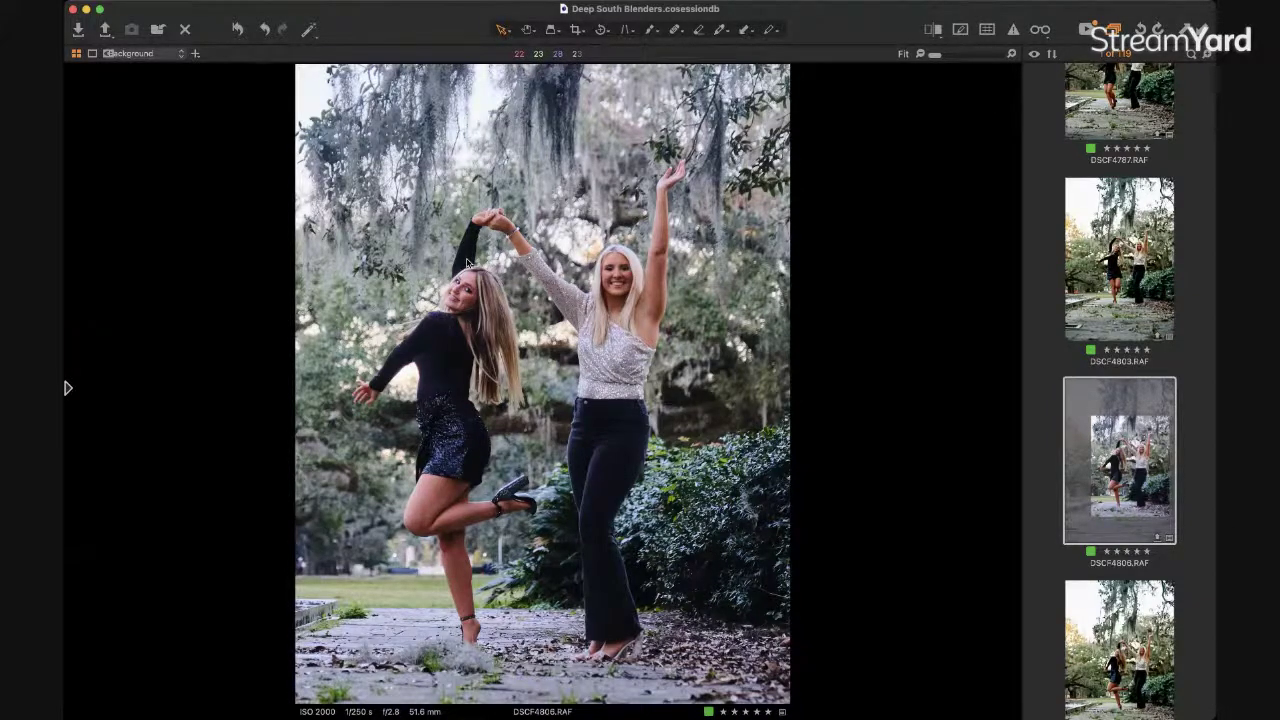
mouse_move(67, 265)
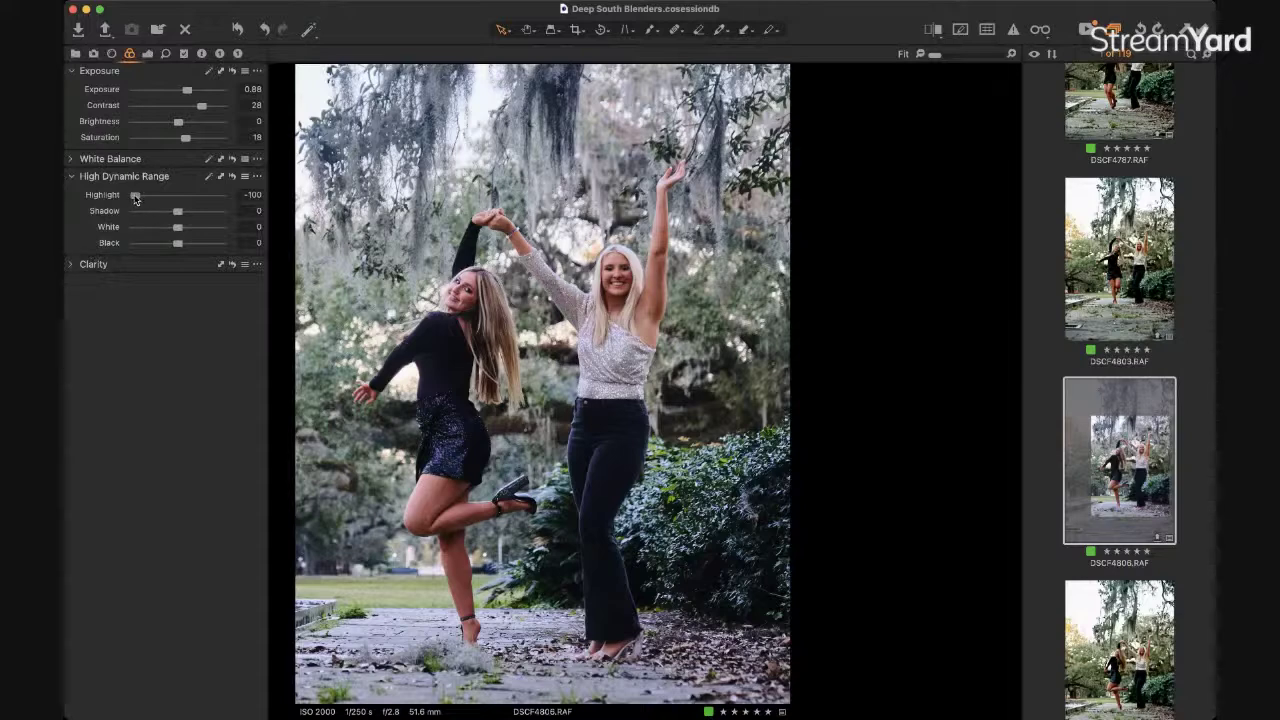
drag(135, 198, 159, 197)
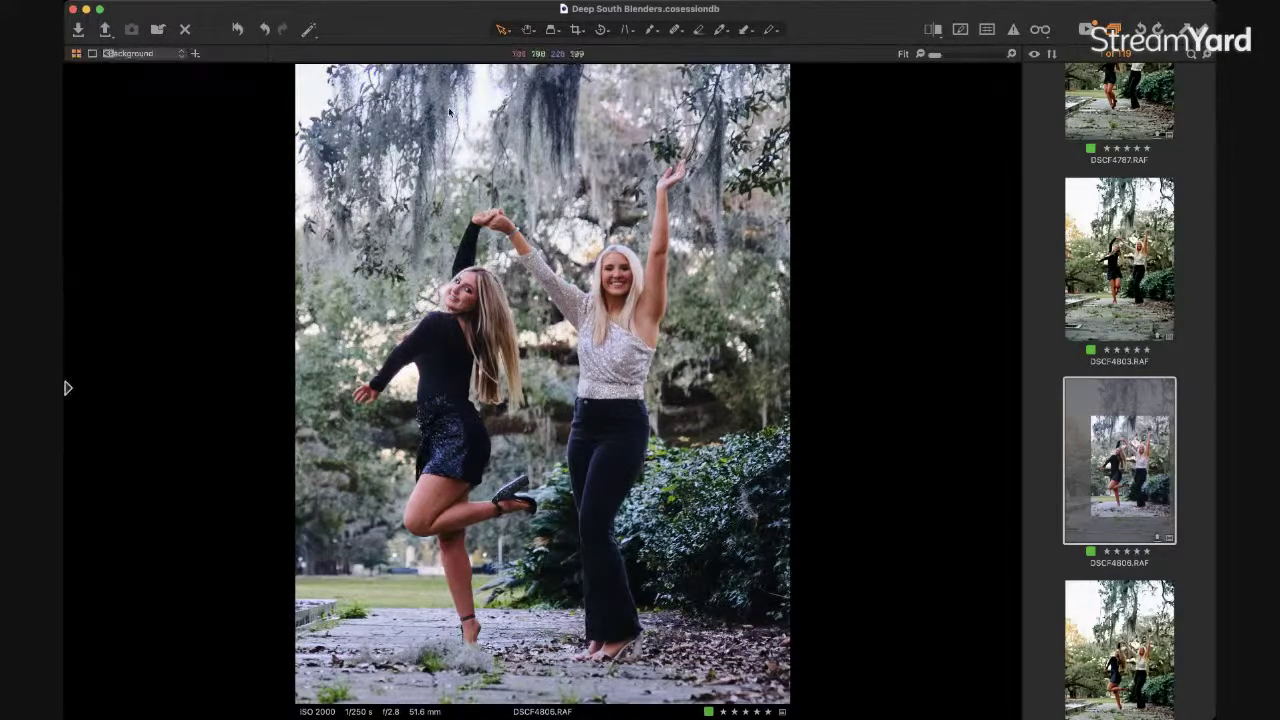
mouse_move(66, 200)
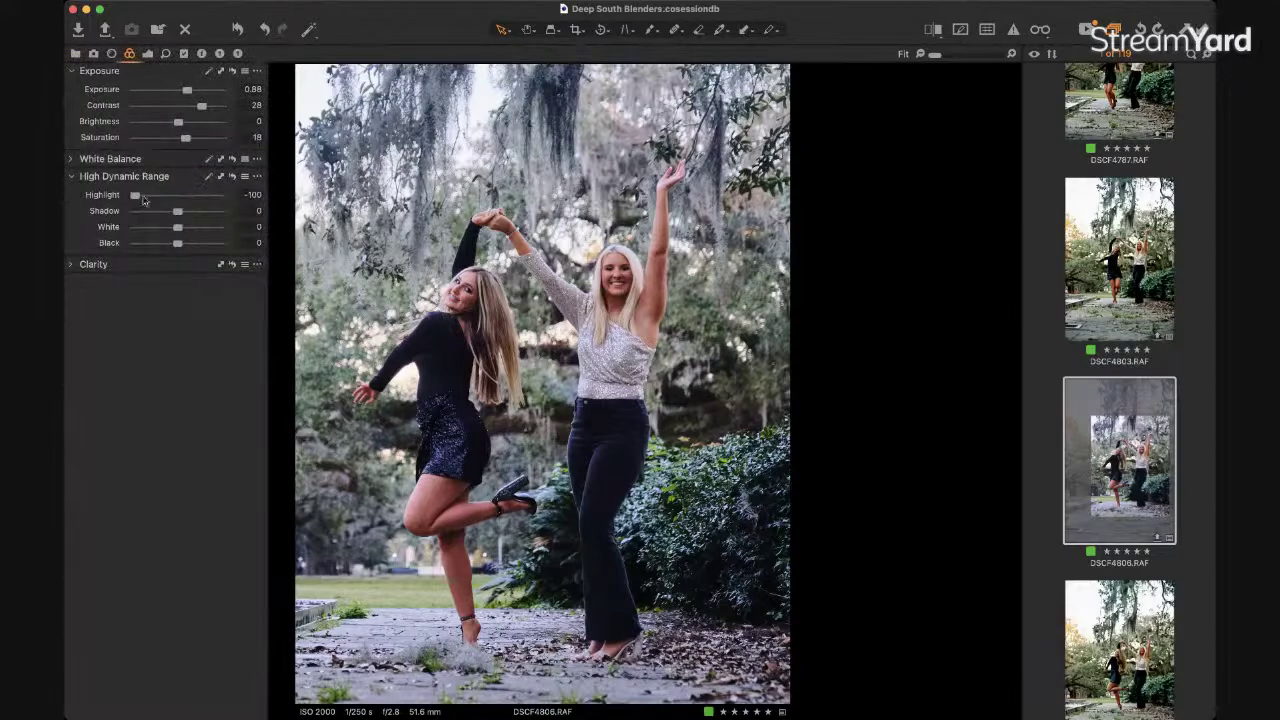
drag(135, 199, 104, 200)
drag(132, 199, 170, 203)
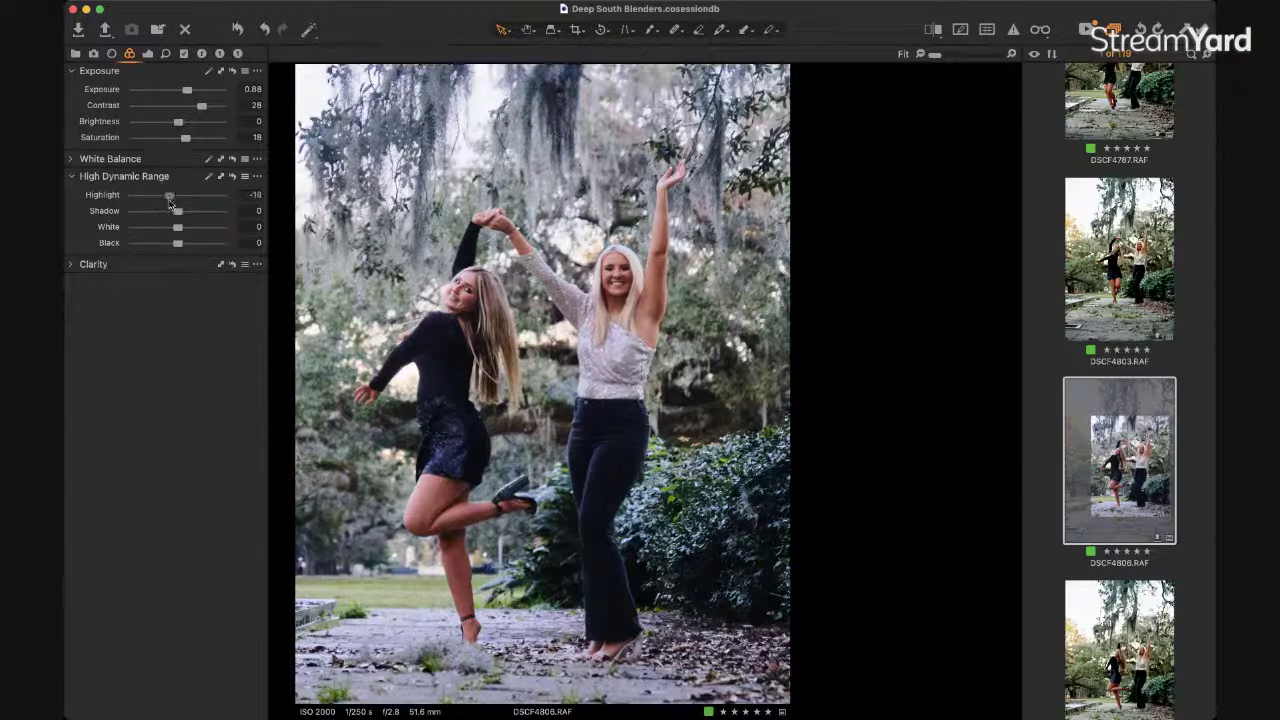
key(super+t)
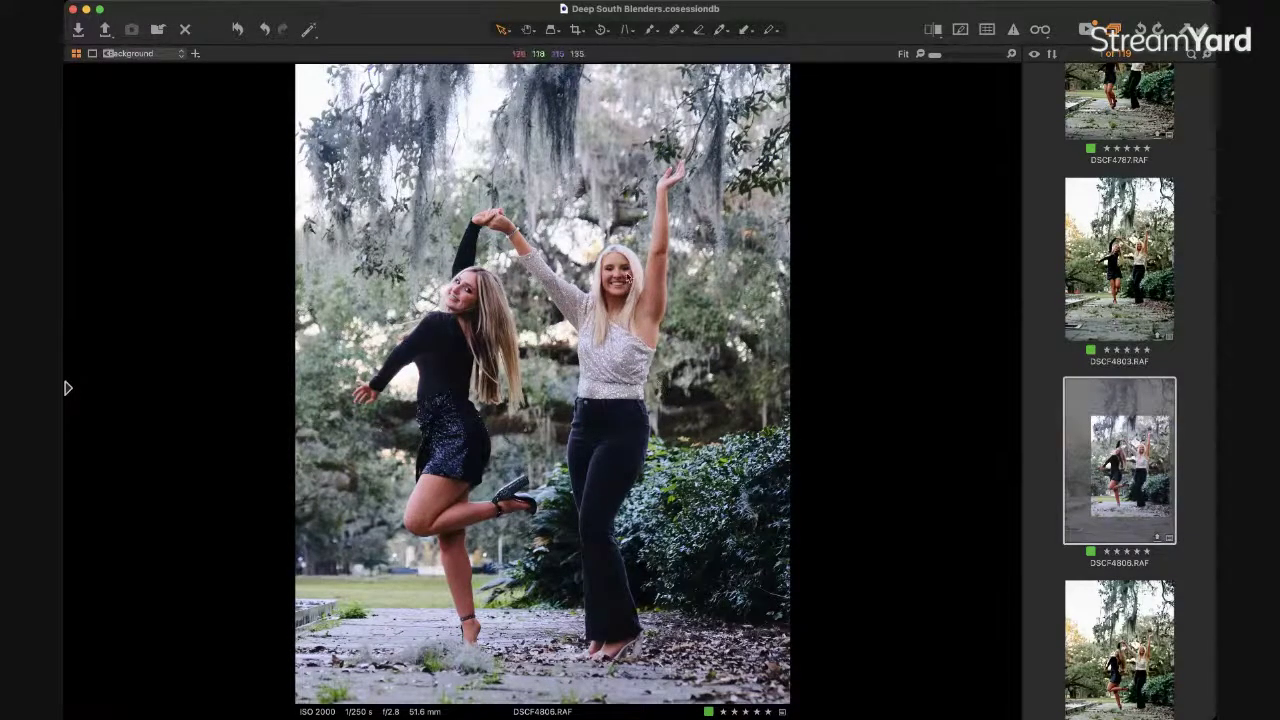
key(super+t)
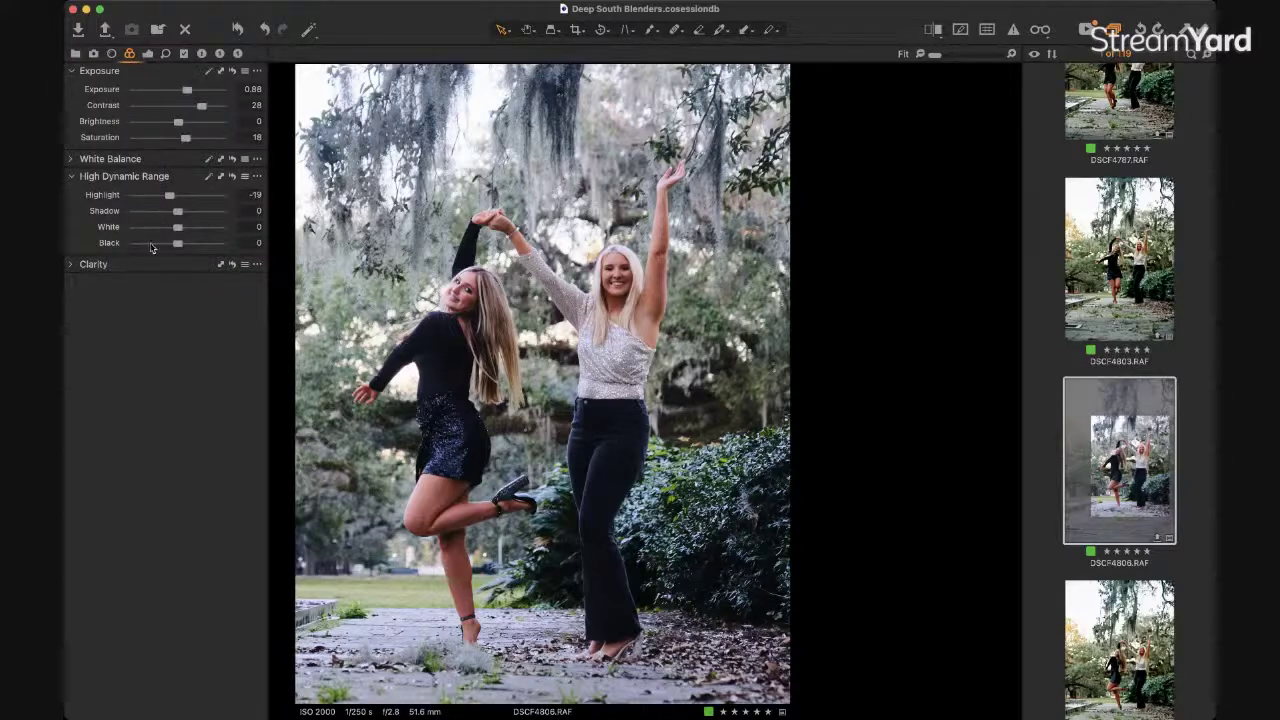
Mask the sky and hanging moss of DSCF4806.RAF on a new adjustment layer with the Magic Brush, then hide the mask.
mouse_move(170, 196)
mouse_down()
mouse_move(126, 198)
mouse_move(231, 198)
mouse_move(143, 197)
mouse_move(170, 199)
mouse_up()
click(76, 55)
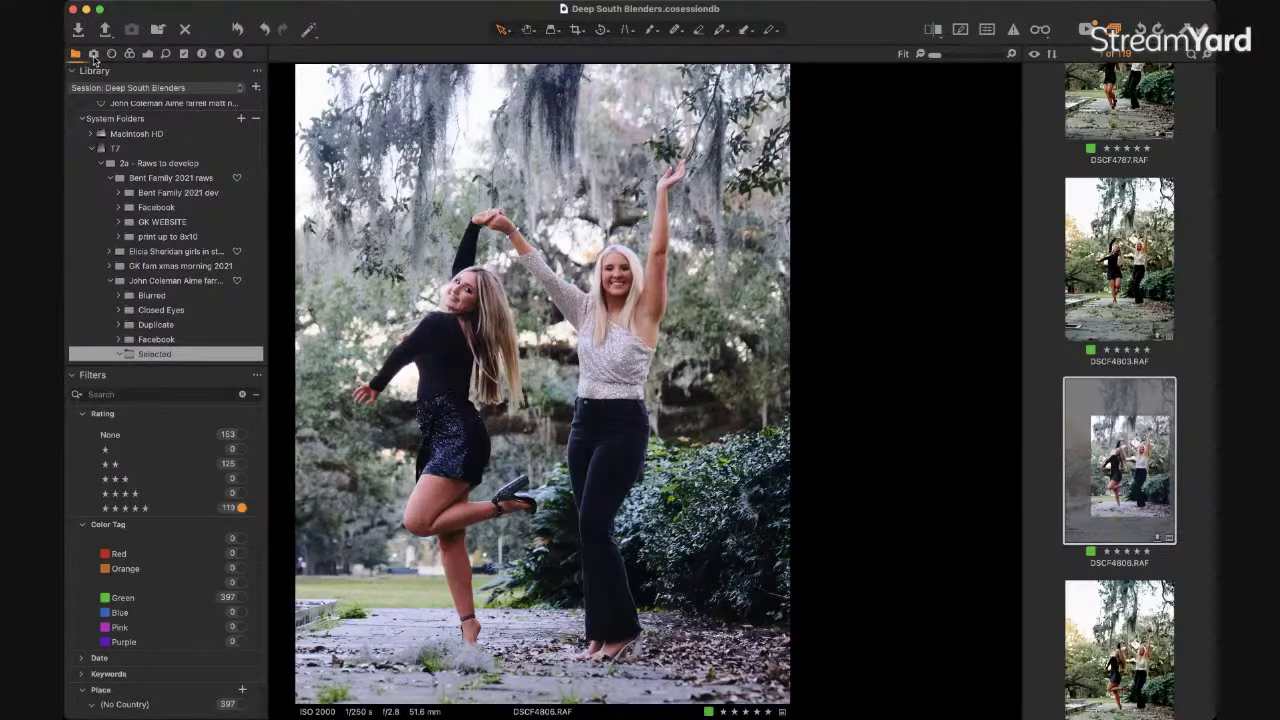
click(148, 55)
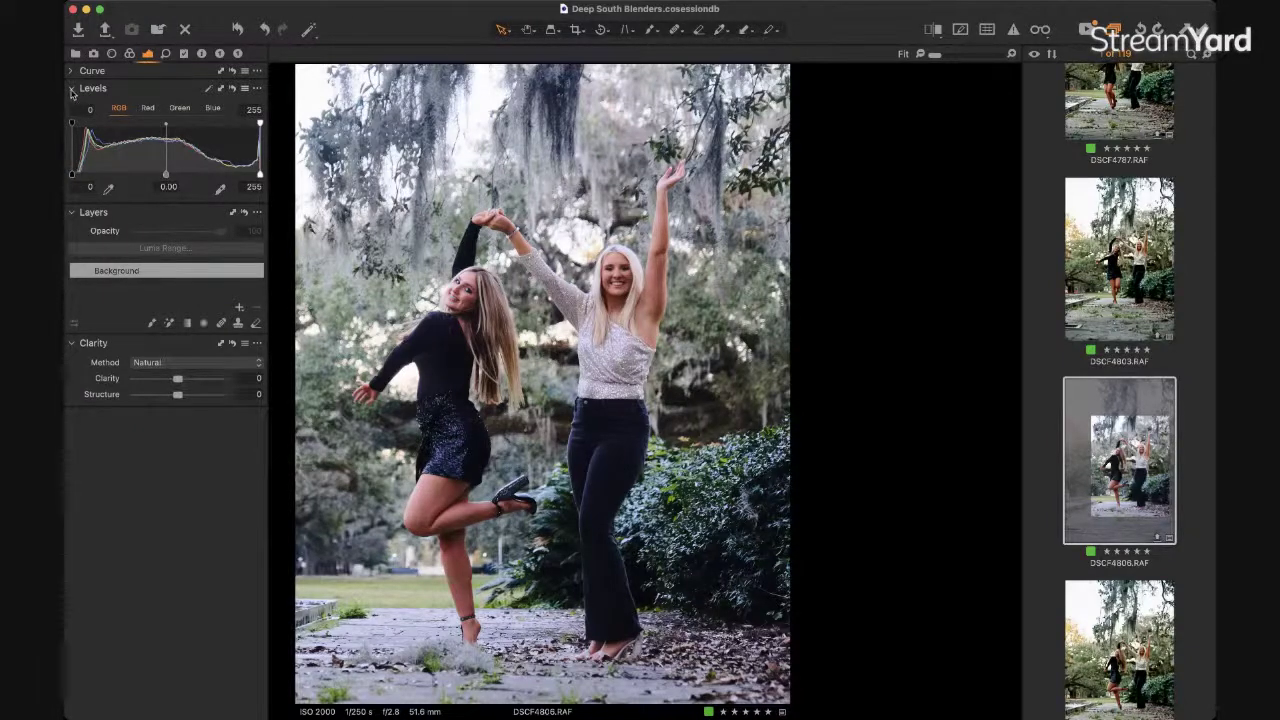
click(71, 91)
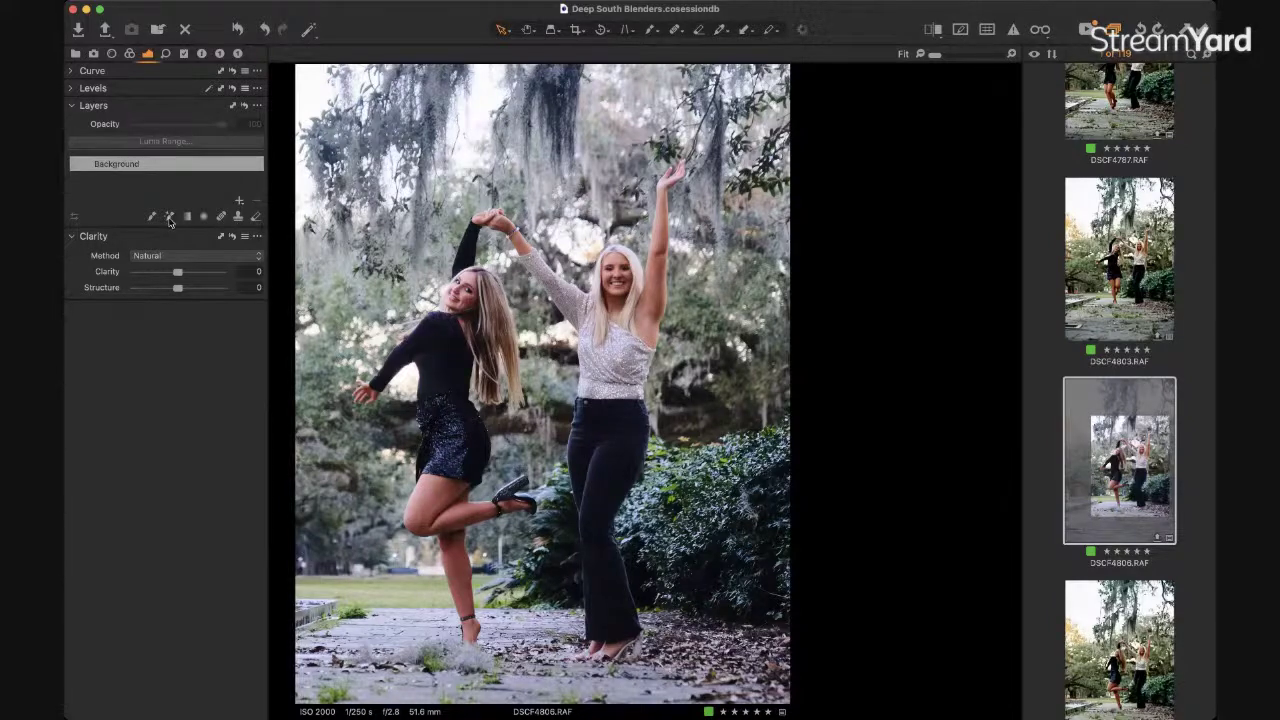
click(169, 222)
key(super+t)
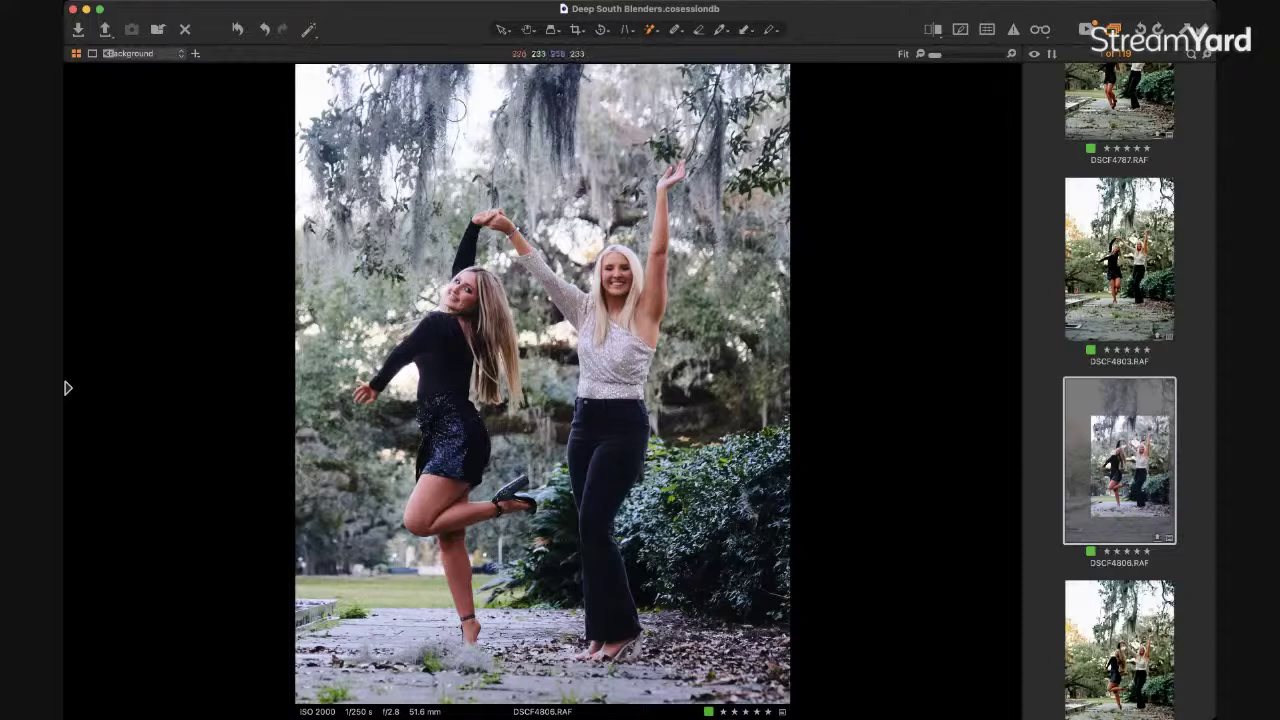
click(455, 110)
click(454, 109)
drag(454, 109, 550, 140)
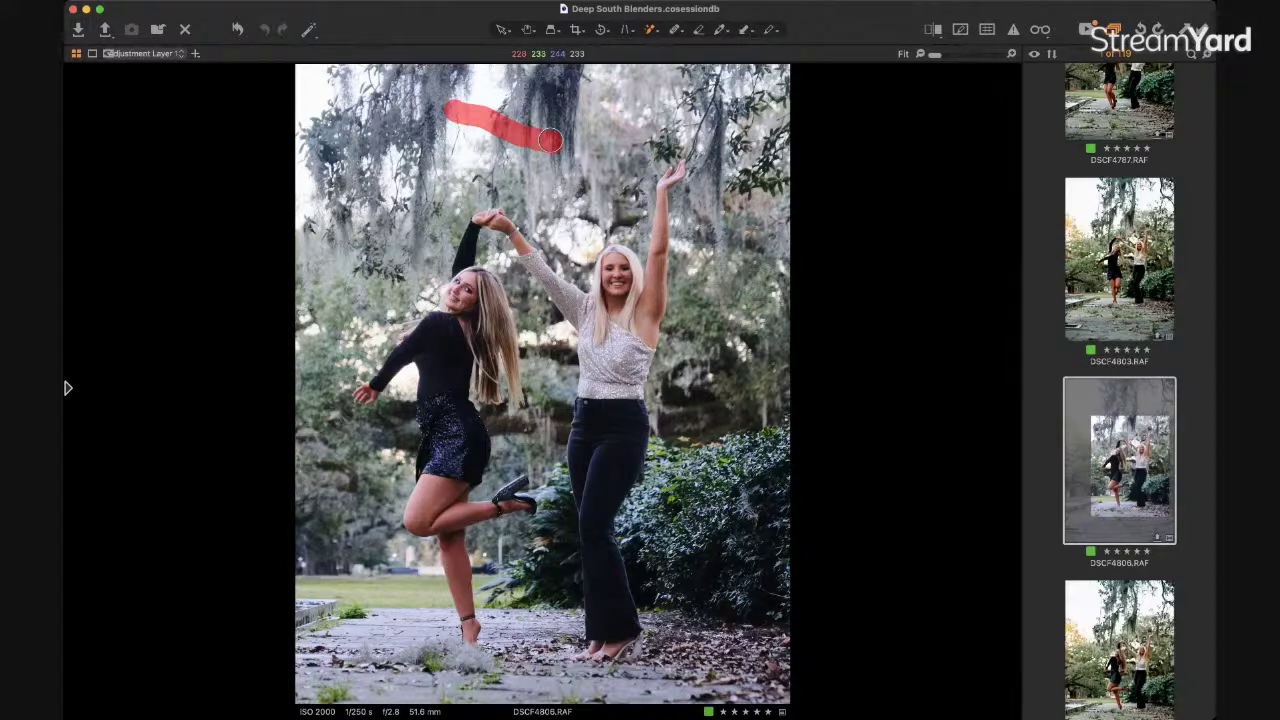
drag(550, 140, 550, 140)
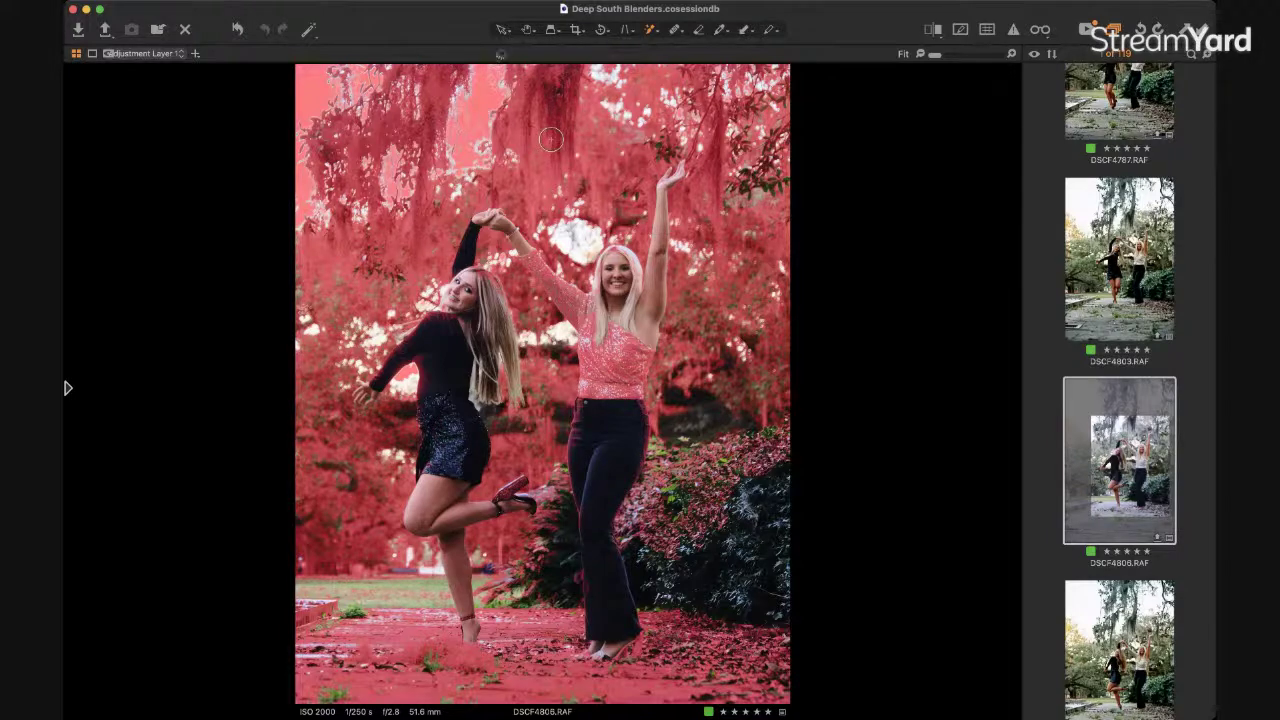
key(m)
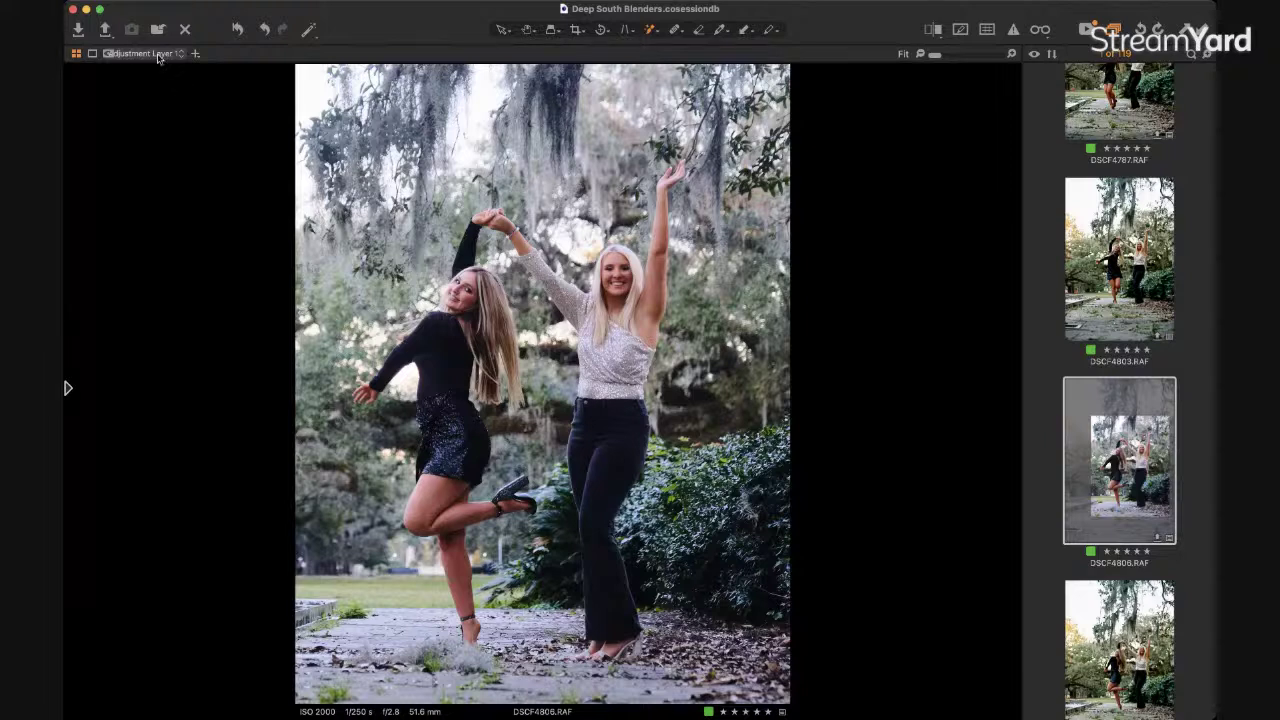
Set the adjustment layer's exposure to -0.71, contrast to -19, saturation to -38, highlights to -76 and shadows to -59.
key(super+t)
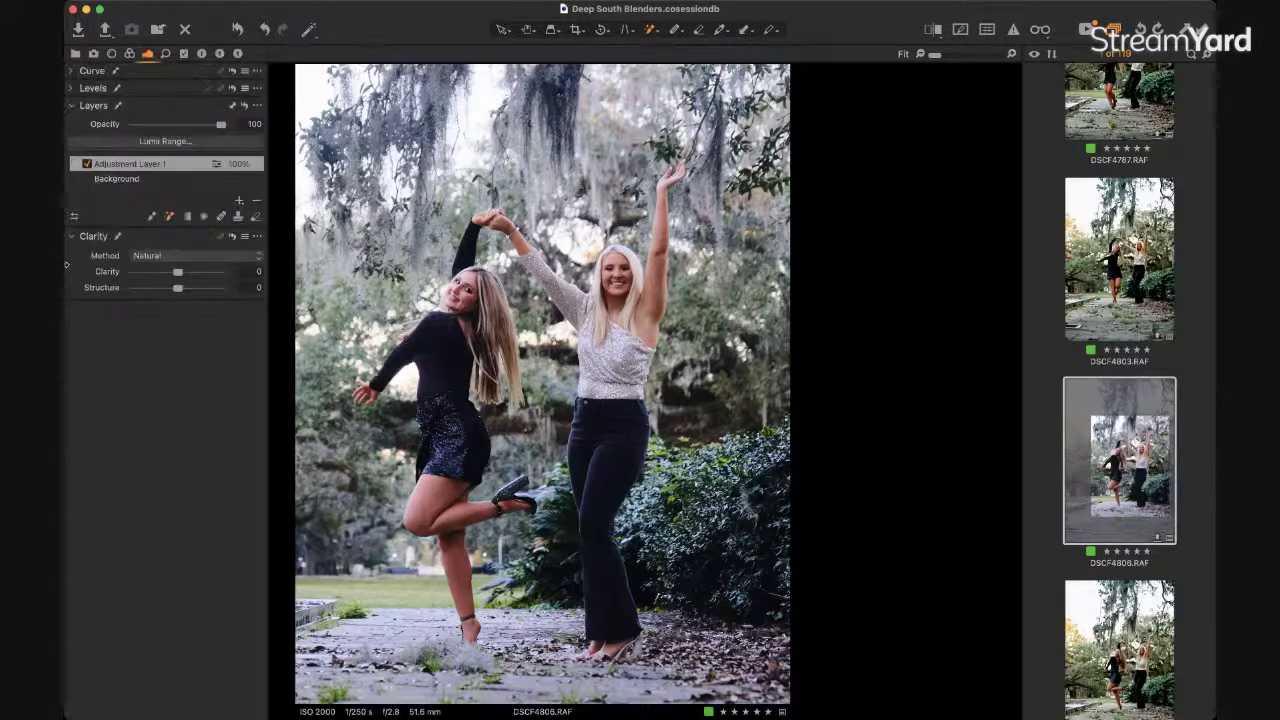
click(129, 54)
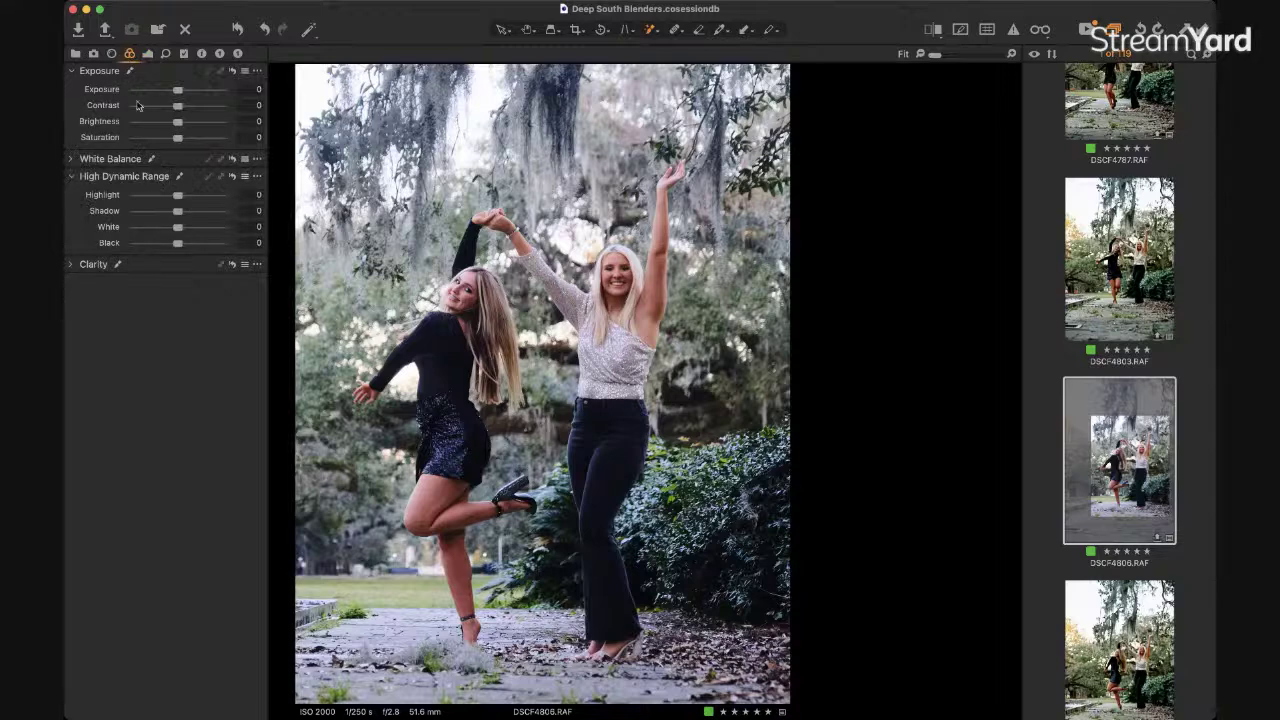
mouse_move(167, 91)
mouse_down()
mouse_move(155, 91)
mouse_move(168, 91)
mouse_up()
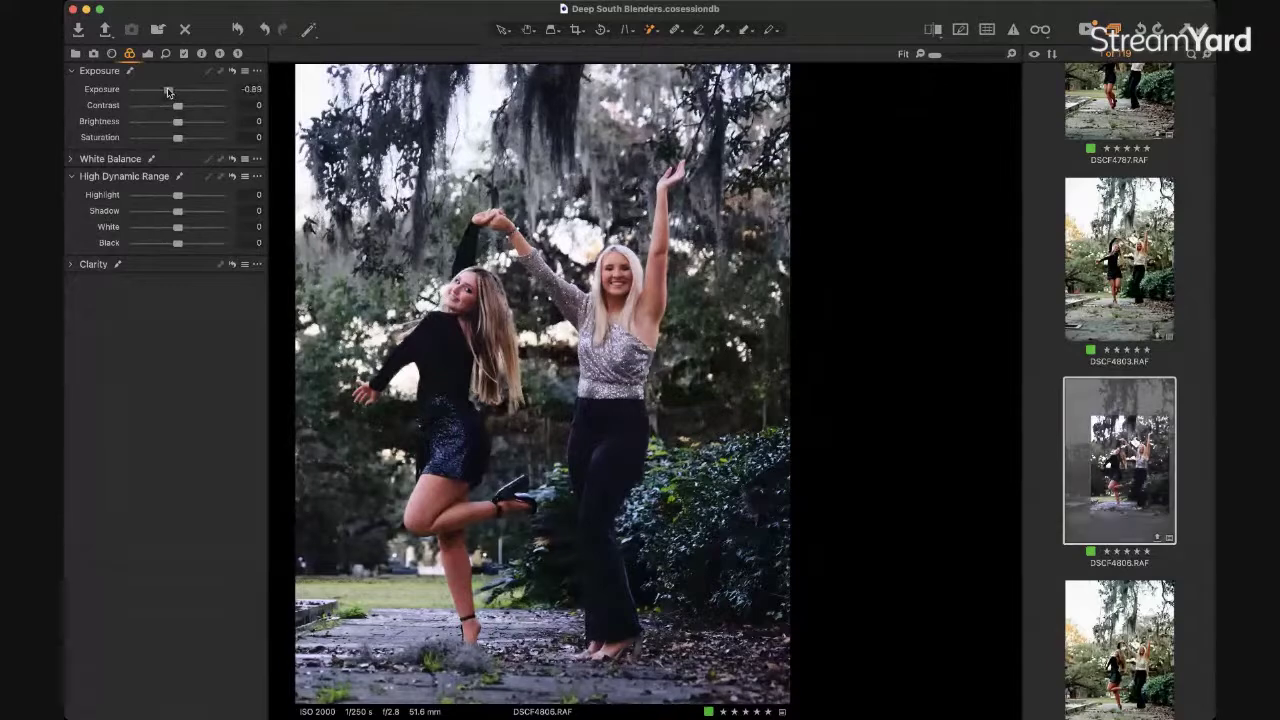
drag(167, 91, 170, 91)
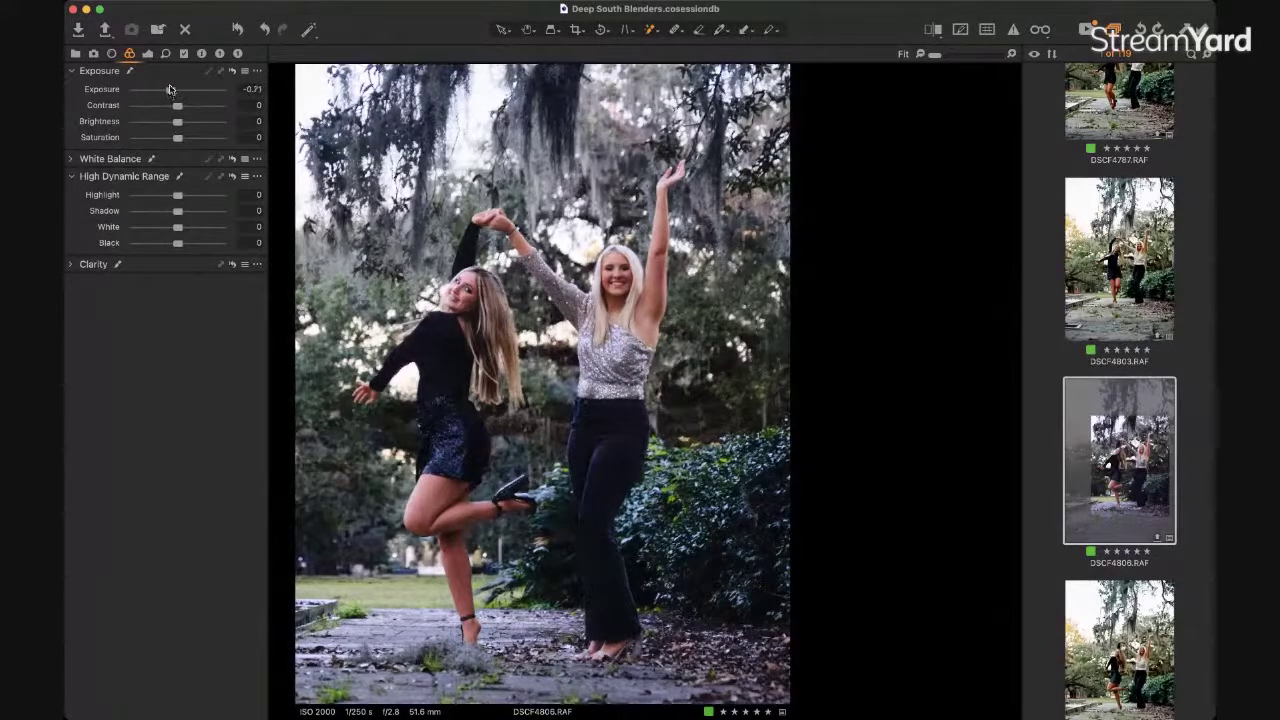
drag(177, 195, 146, 198)
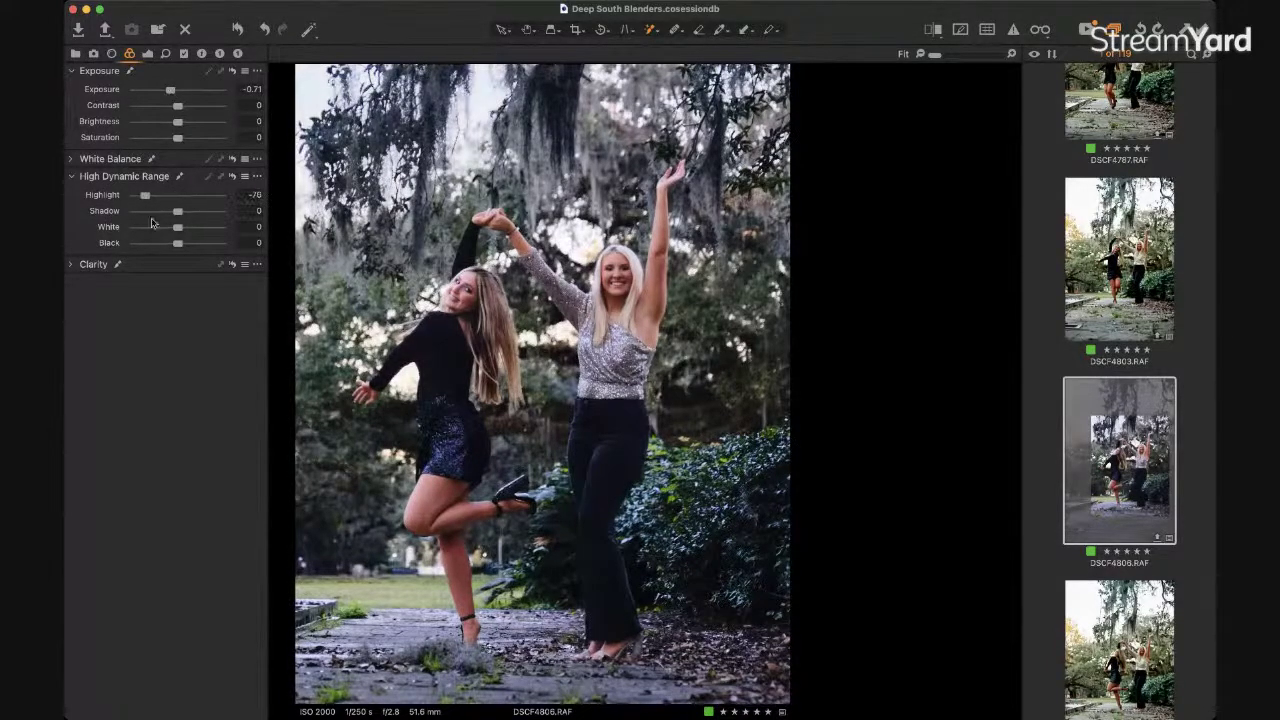
click(153, 106)
drag(153, 106, 159, 140)
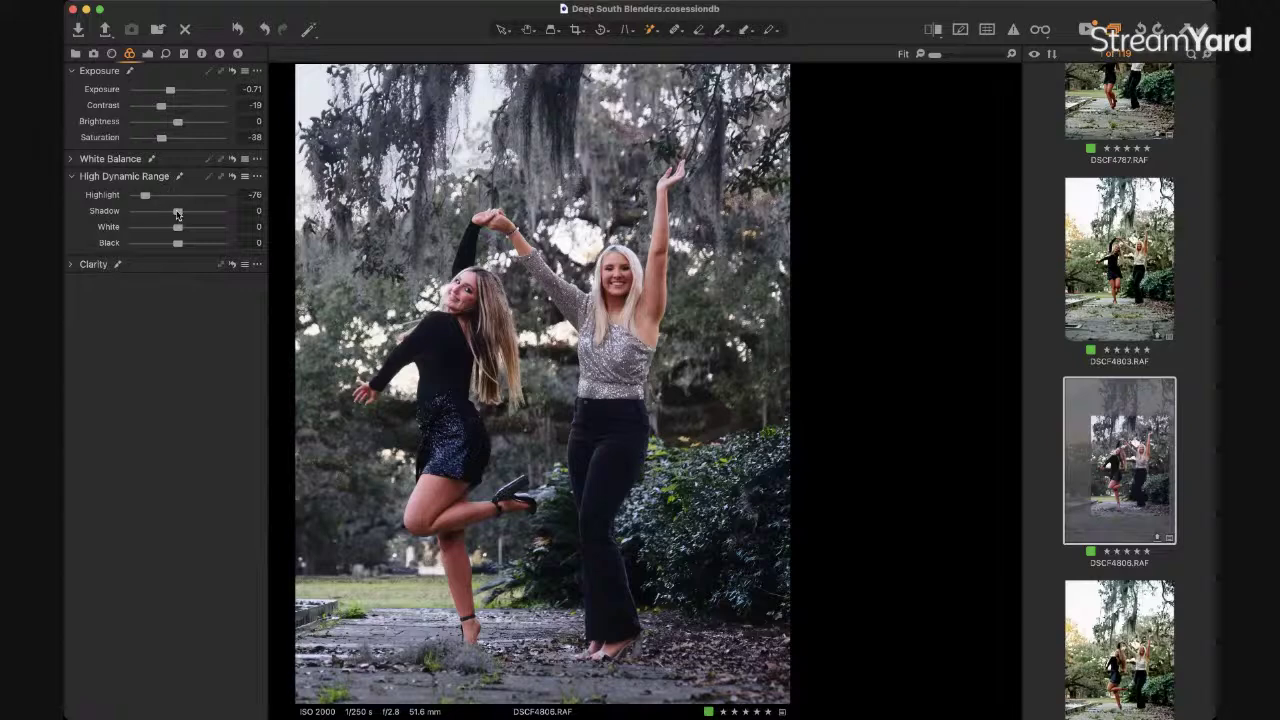
drag(177, 215, 131, 217)
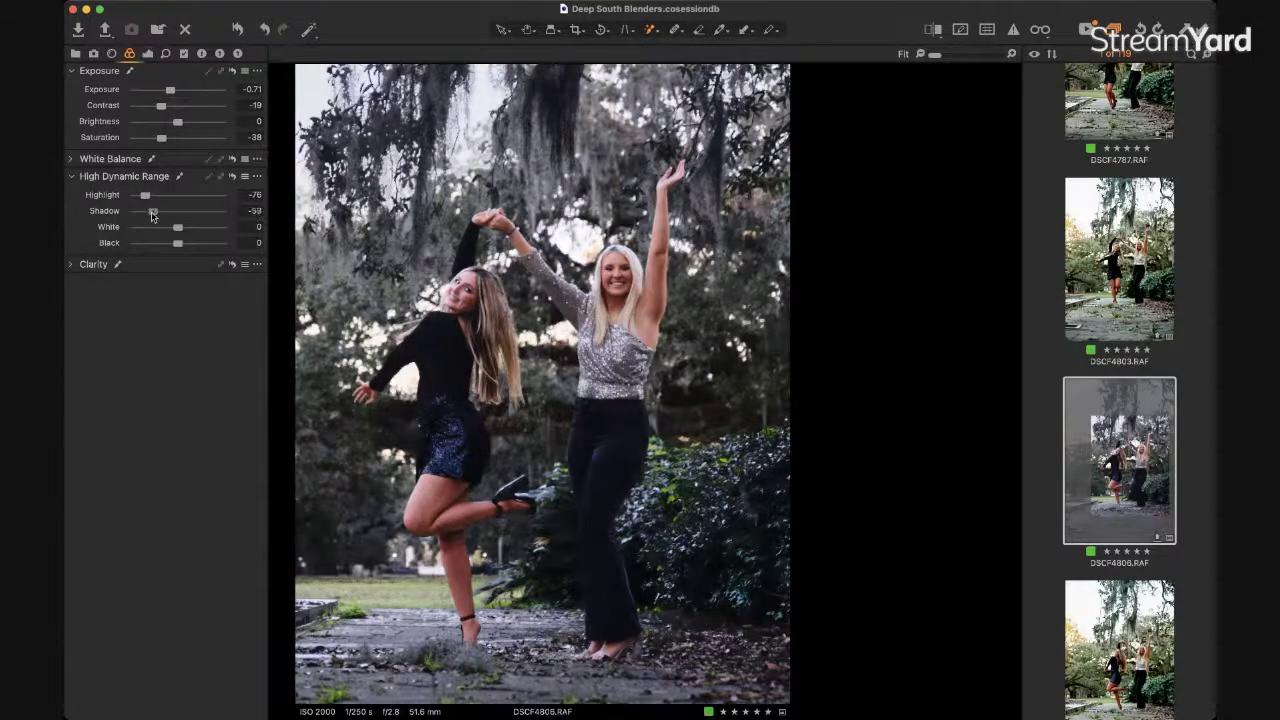
Extend the layer's mask over more of the hanging moss with the Magic Brush, checking the mask before and after.
key(super+t)
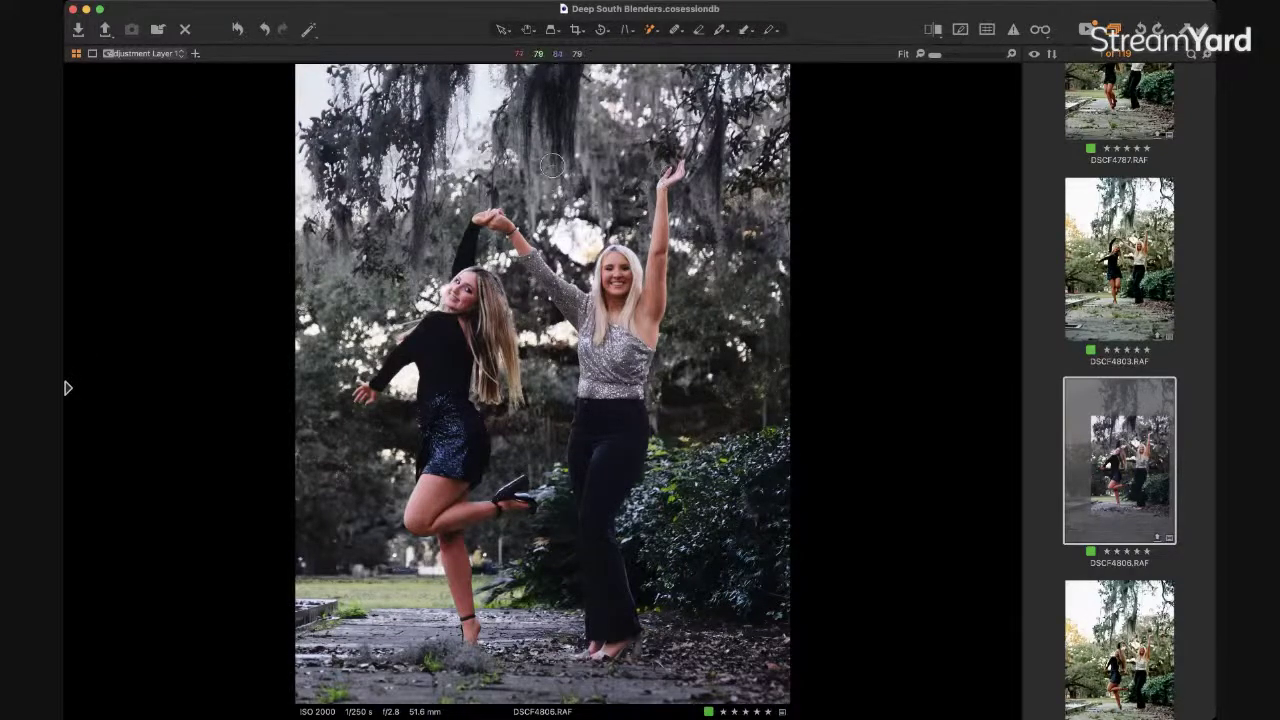
key(m)
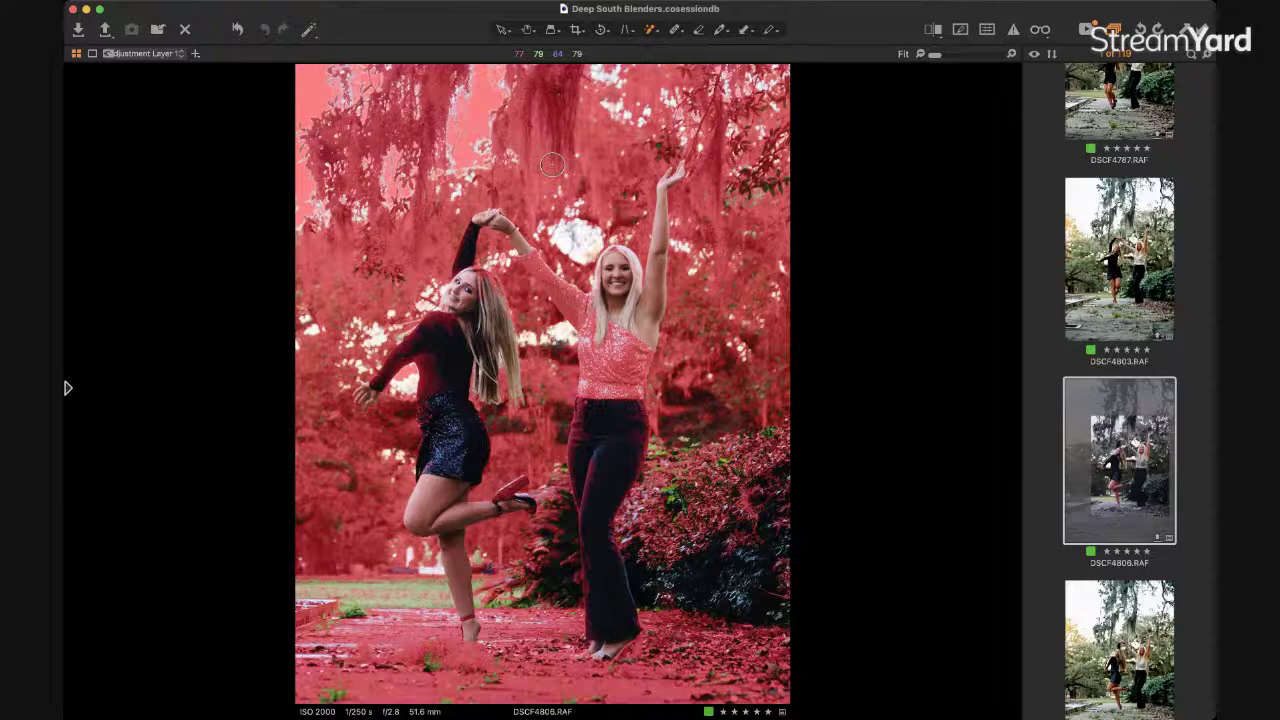
key(m)
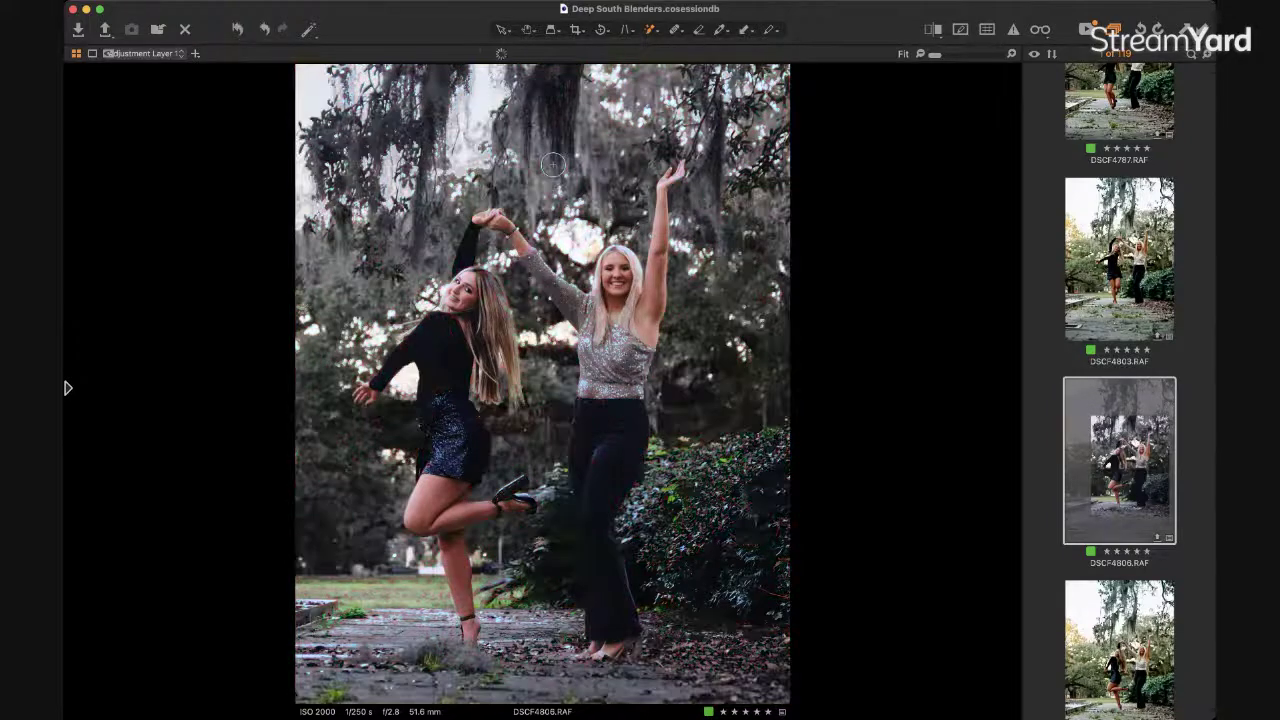
click(553, 165)
drag(553, 165, 537, 118)
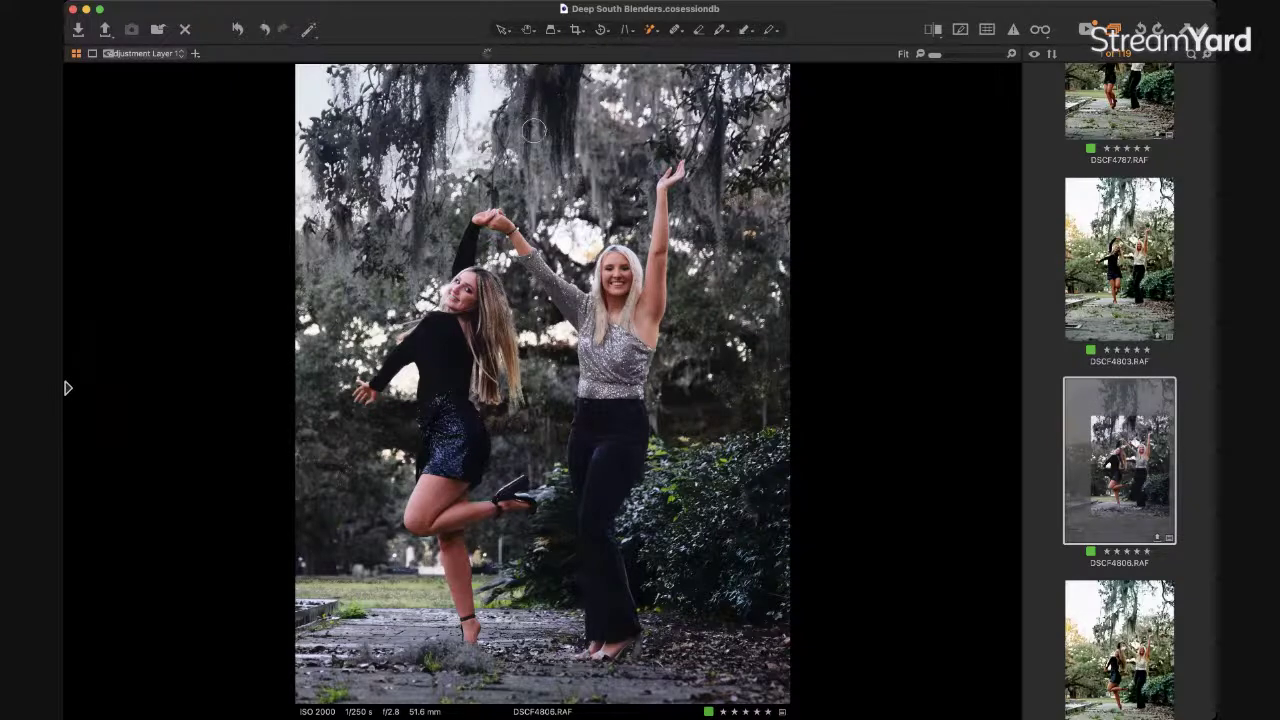
key(m)
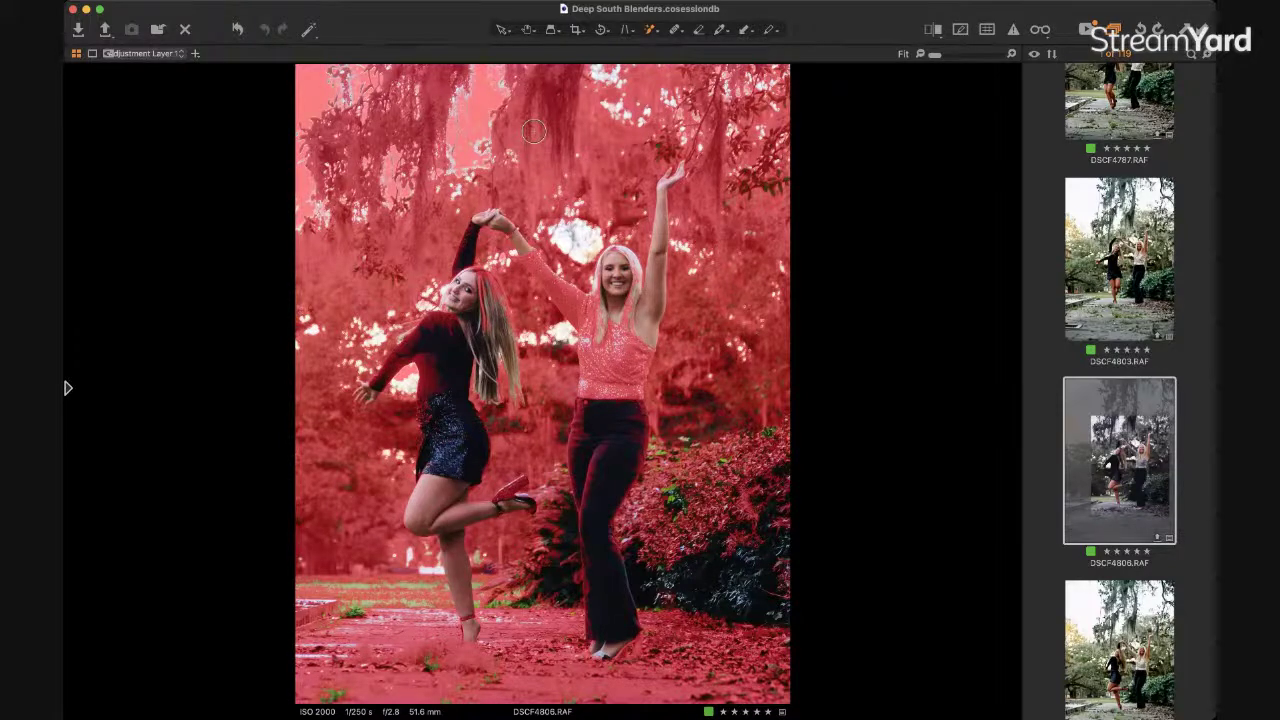
key(m)
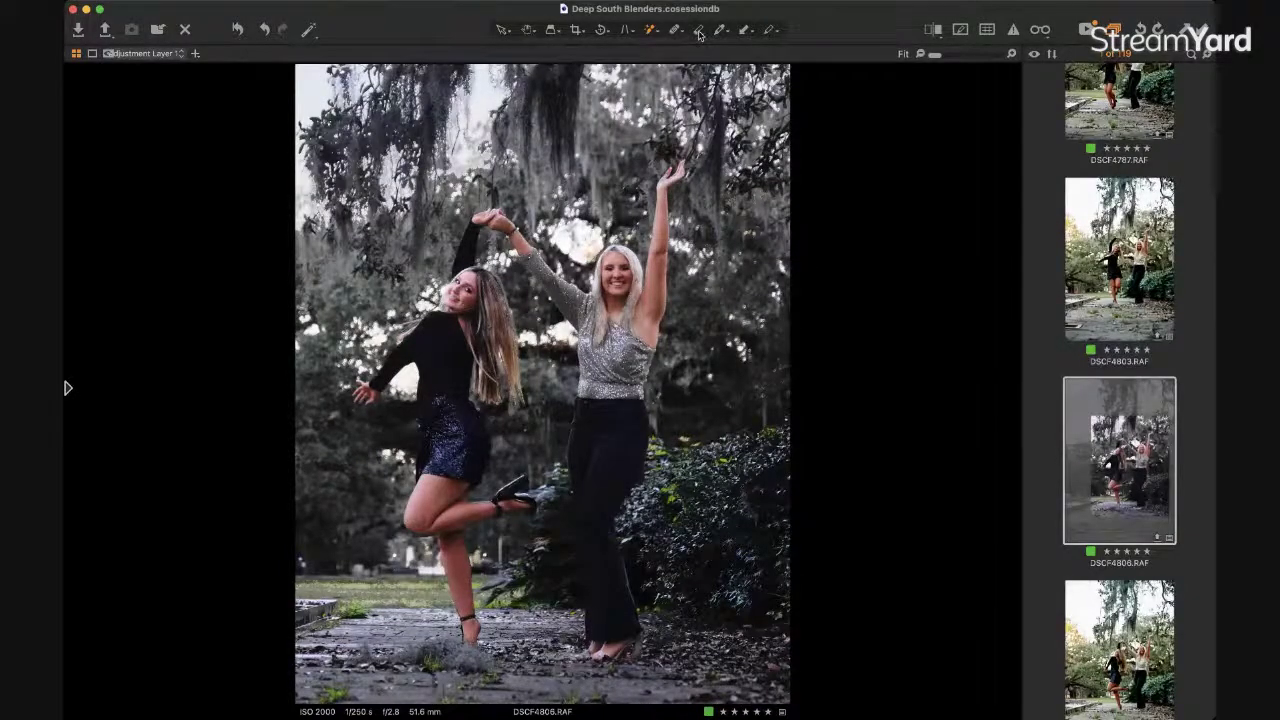
Erase the layer's mask from the stone path in the foreground and from a small spot in the trees beside the blonde woman.
click(698, 31)
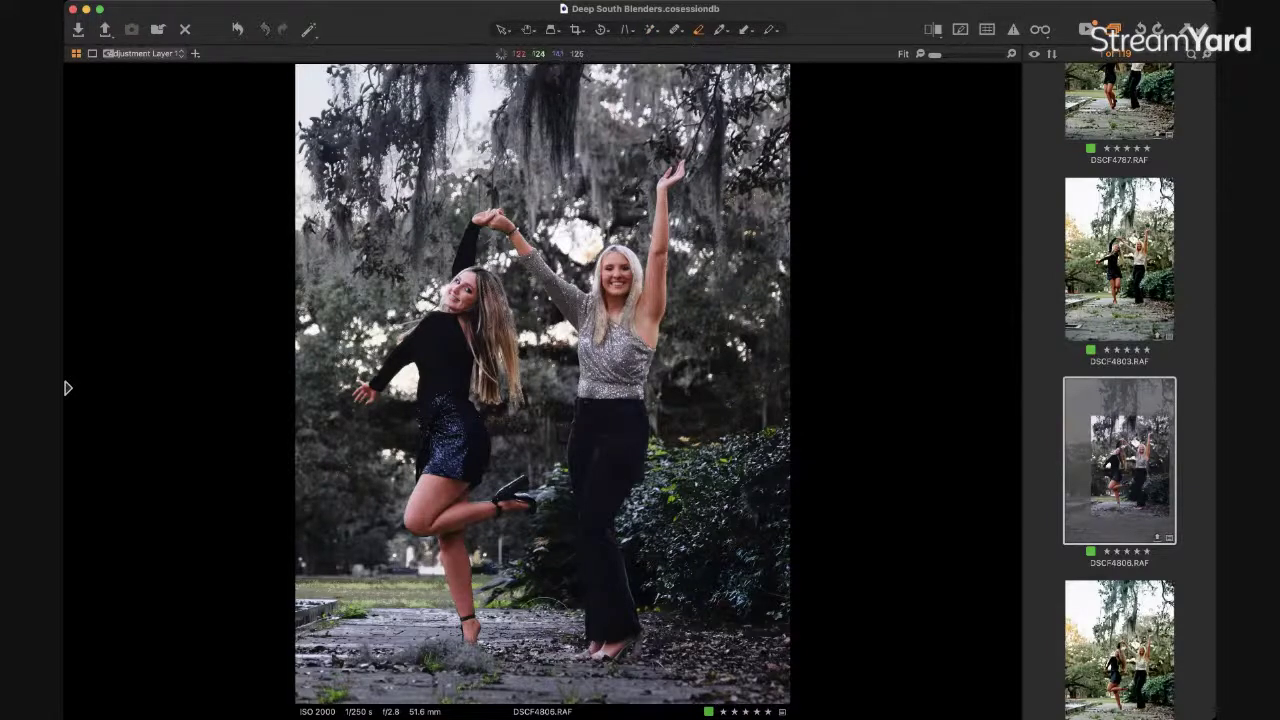
mouse_move(548, 620)
mouse_down()
mouse_move(320, 627)
mouse_move(308, 662)
mouse_move(500, 650)
mouse_move(370, 670)
mouse_move(310, 698)
mouse_move(530, 680)
mouse_move(590, 630)
mouse_move(630, 625)
mouse_move(788, 648)
mouse_move(700, 620)
mouse_move(720, 645)
mouse_move(794, 663)
mouse_move(620, 640)
mouse_move(660, 690)
mouse_move(800, 680)
mouse_move(720, 695)
mouse_move(300, 685)
mouse_move(420, 705)
mouse_move(640, 704)
mouse_move(827, 649)
mouse_up()
key(m)
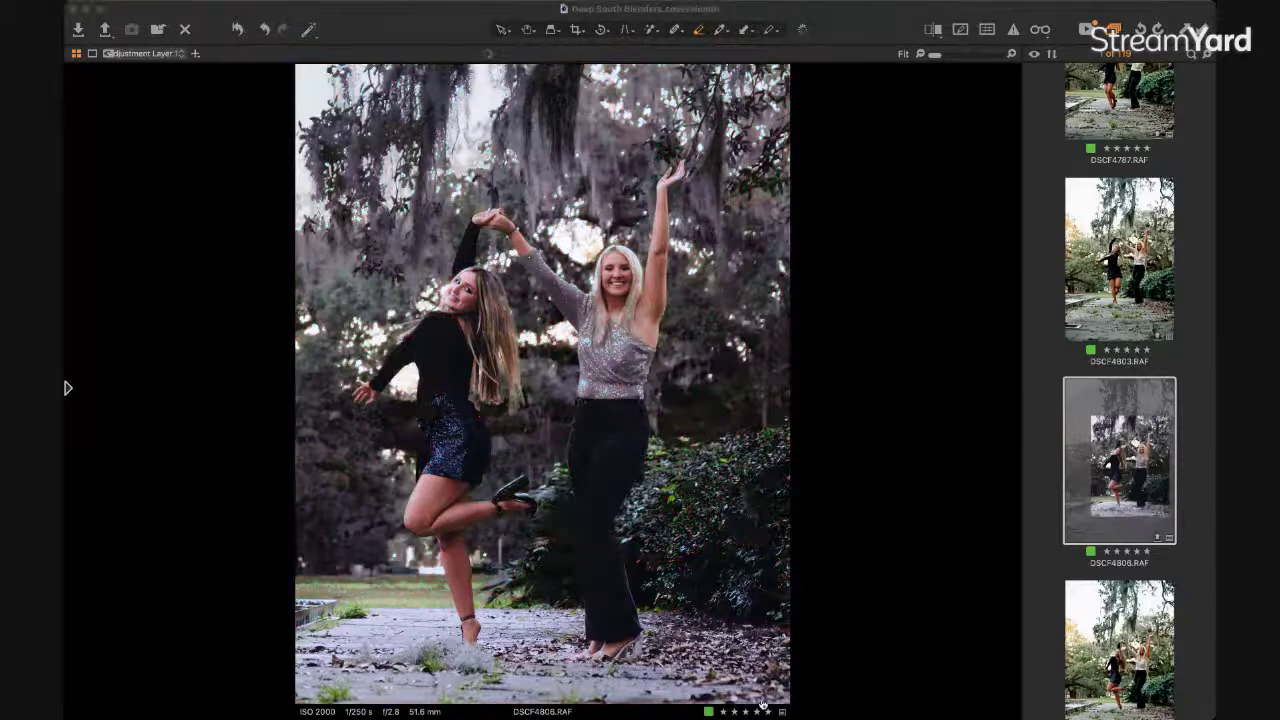
click(708, 278)
key(m)
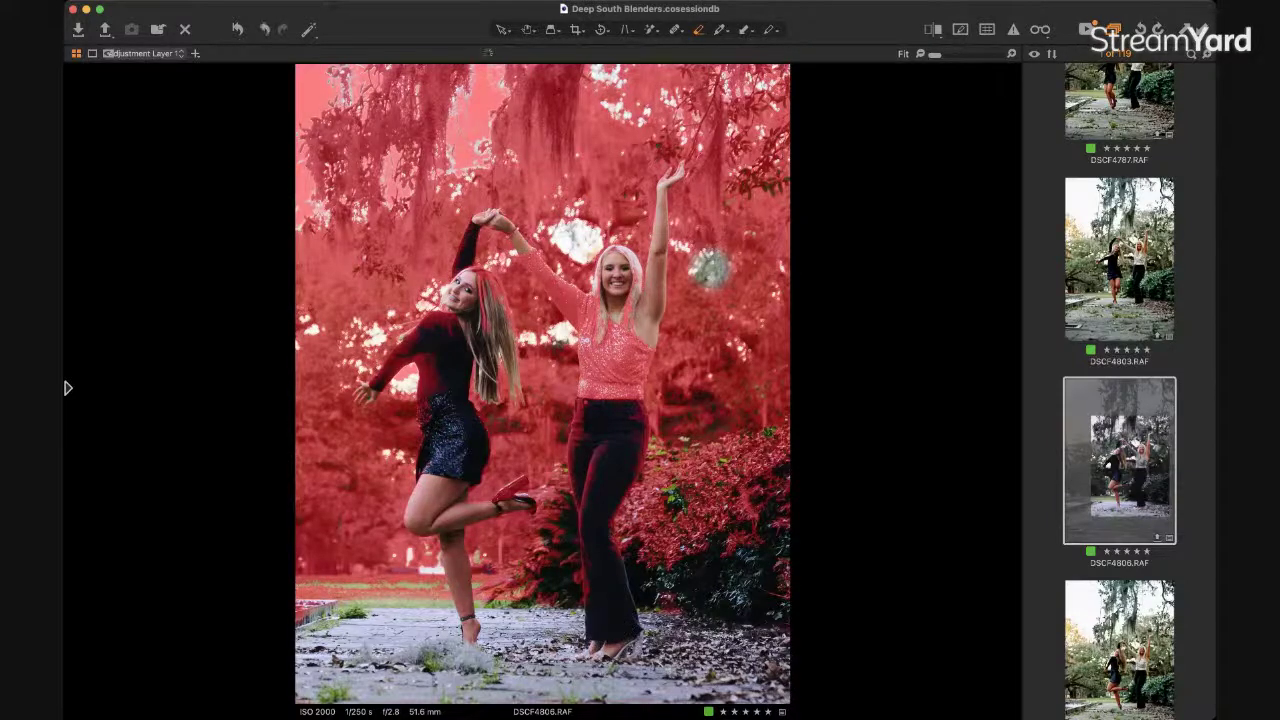
key(m)
key(m)
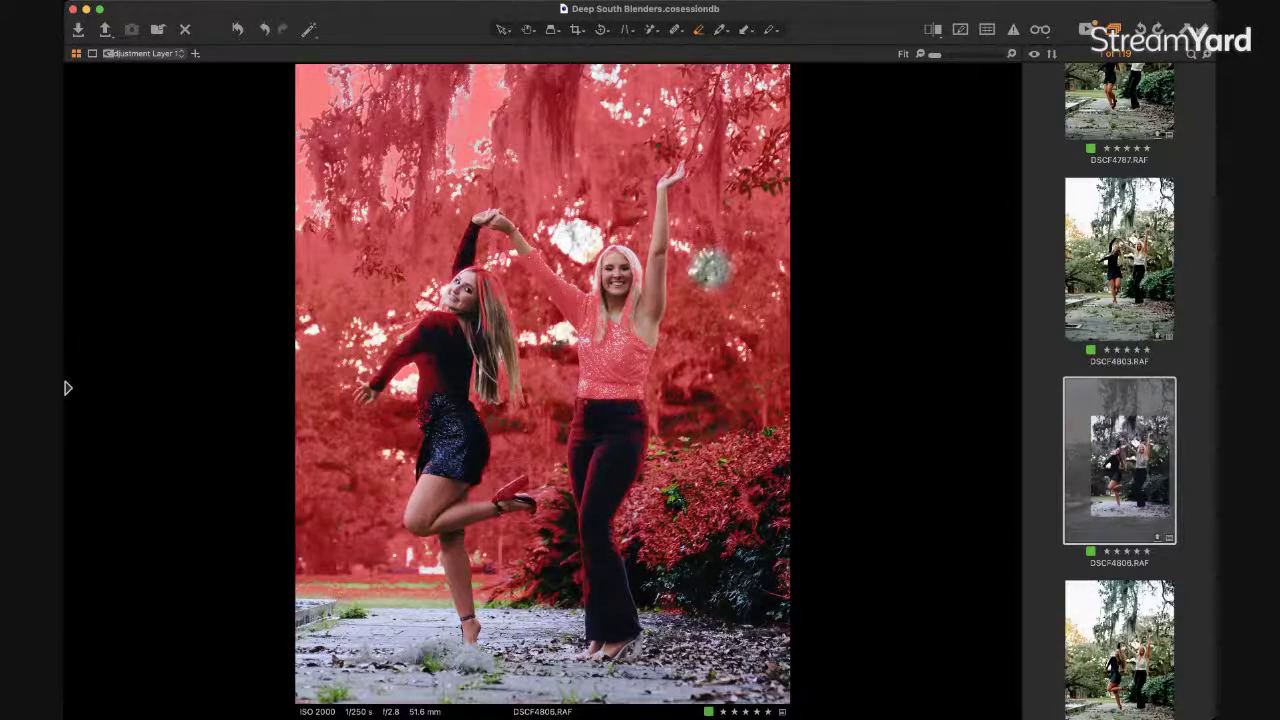
key(m)
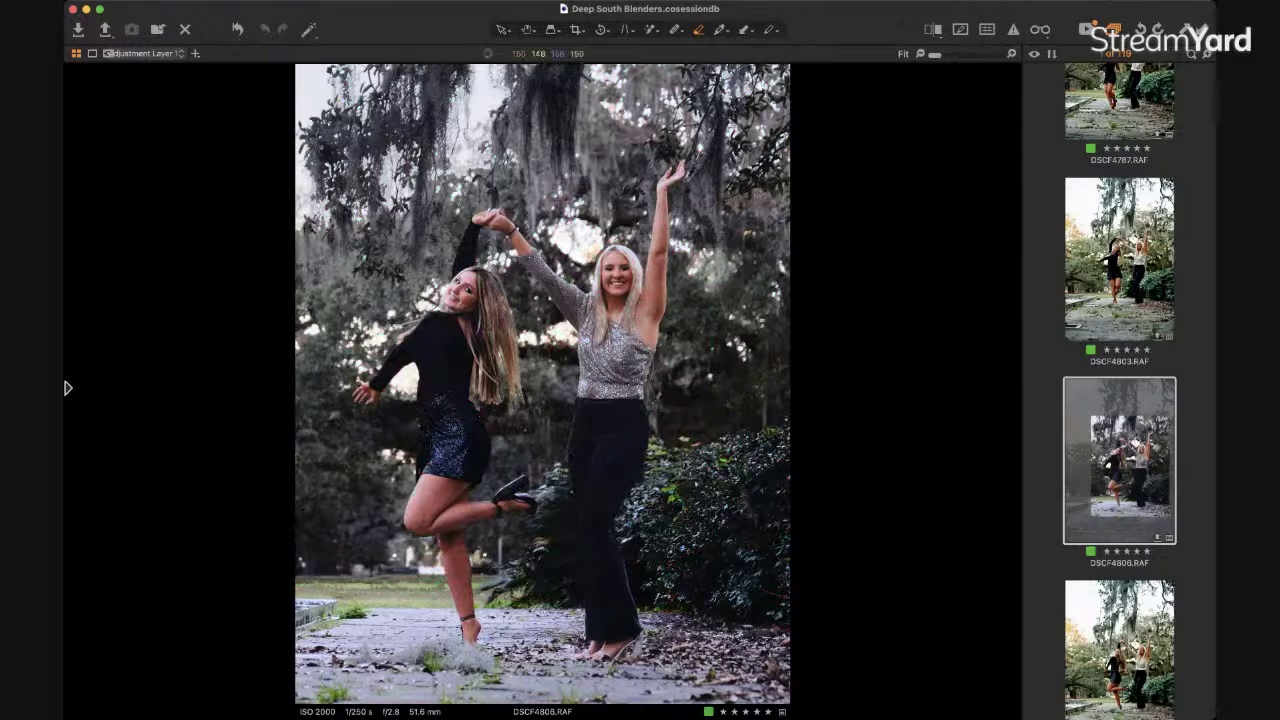
key(m)
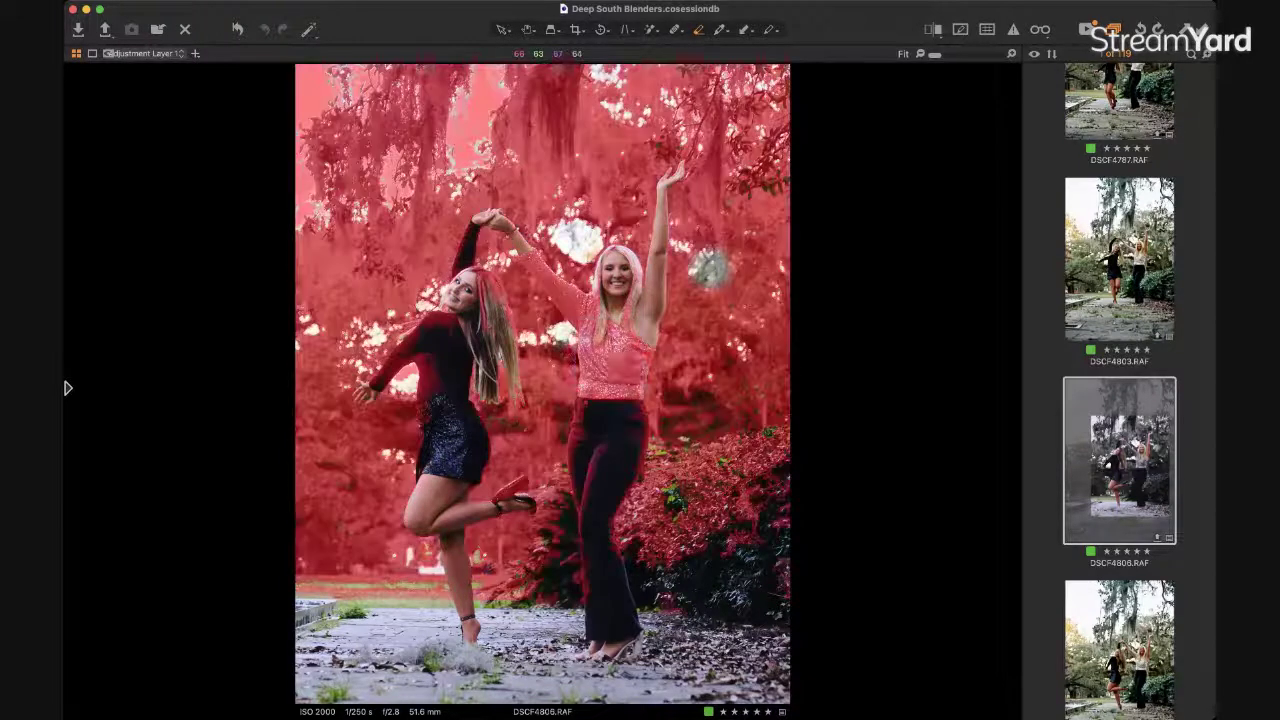
Erase the layer's mask from the blonde woman's light top and raised sleeve, comparing the photo with the mask shown and hidden.
mouse_move(618, 378)
mouse_down()
mouse_move(588, 362)
mouse_move(626, 342)
mouse_move(588, 334)
mouse_up()
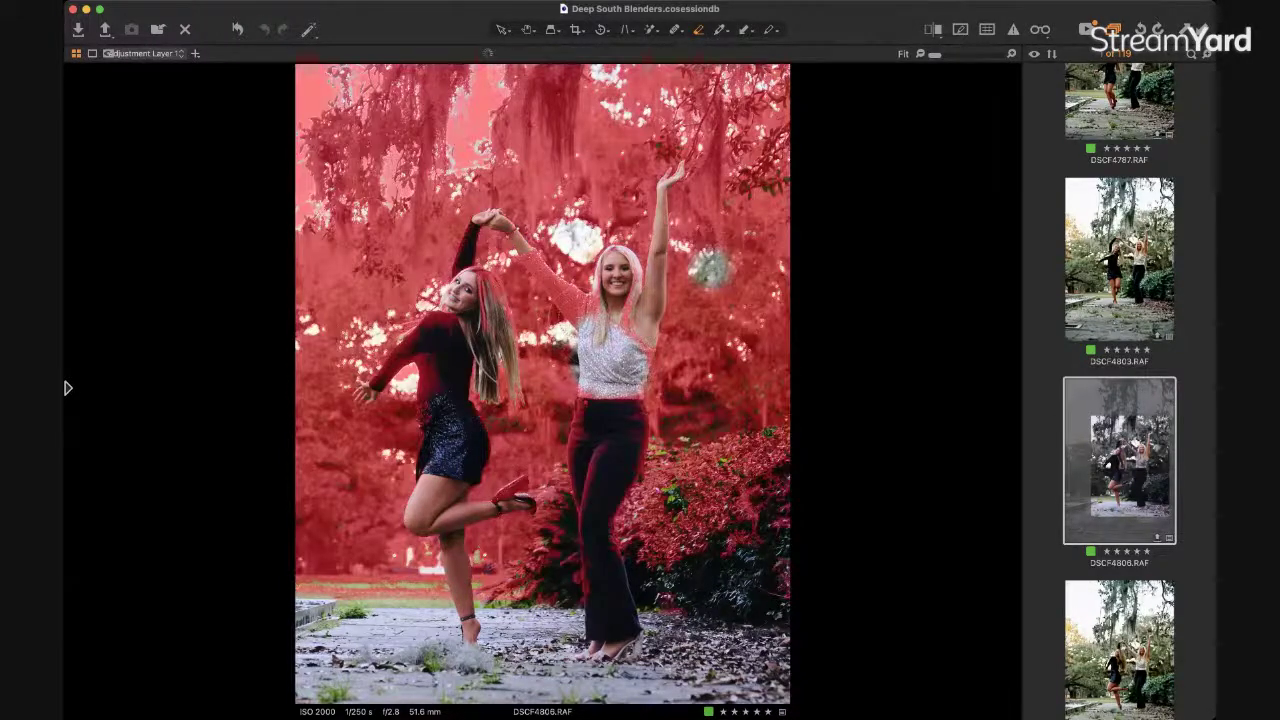
key(m)
key(minus)
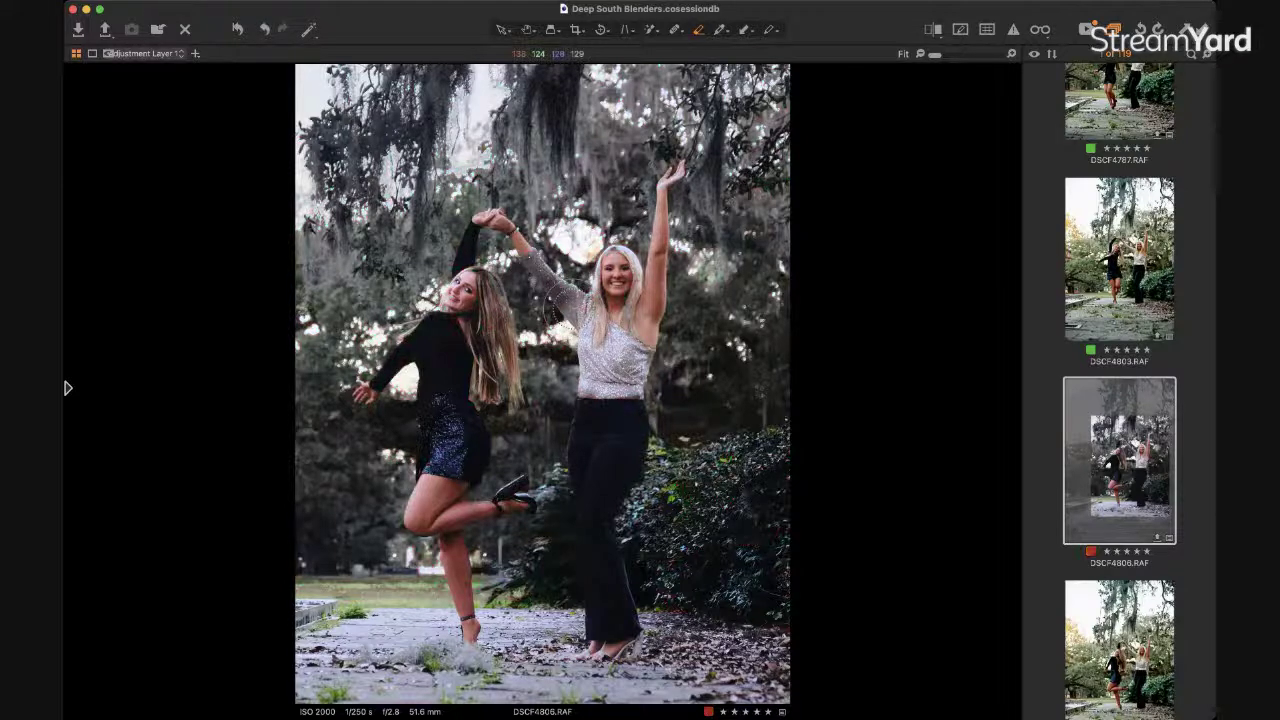
drag(552, 312, 561, 312)
key(m)
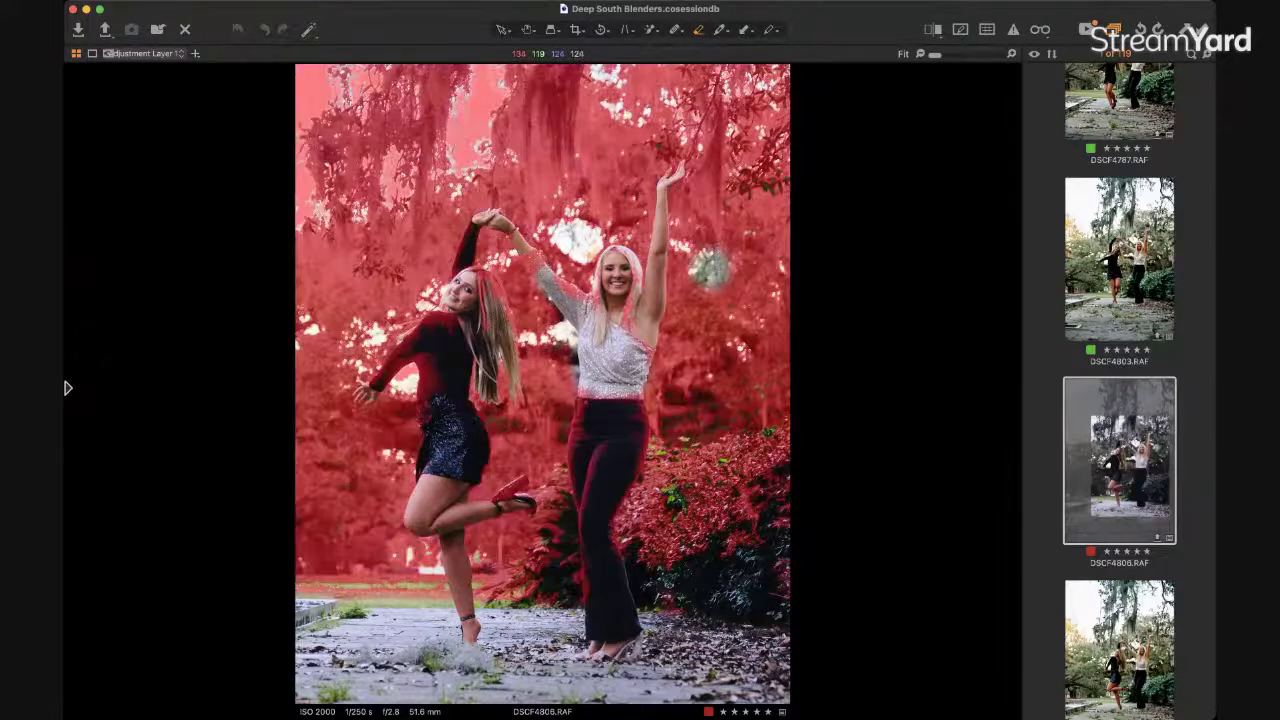
key(m)
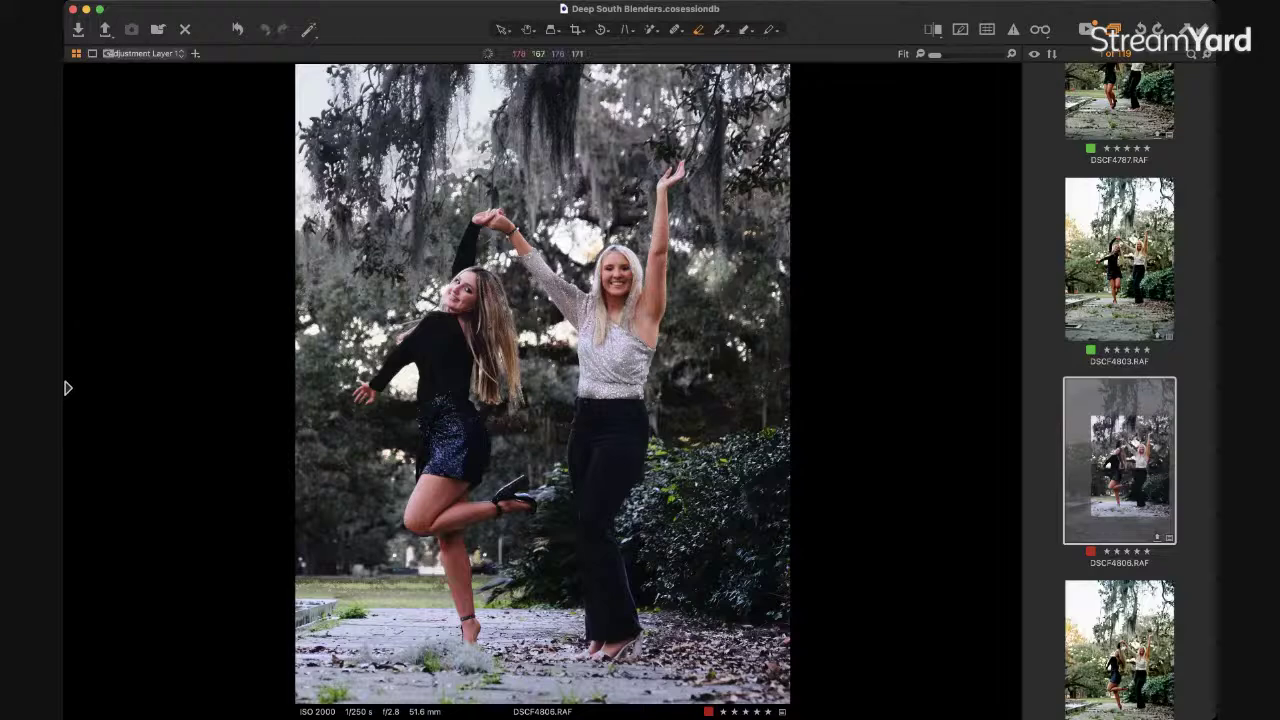
key(m)
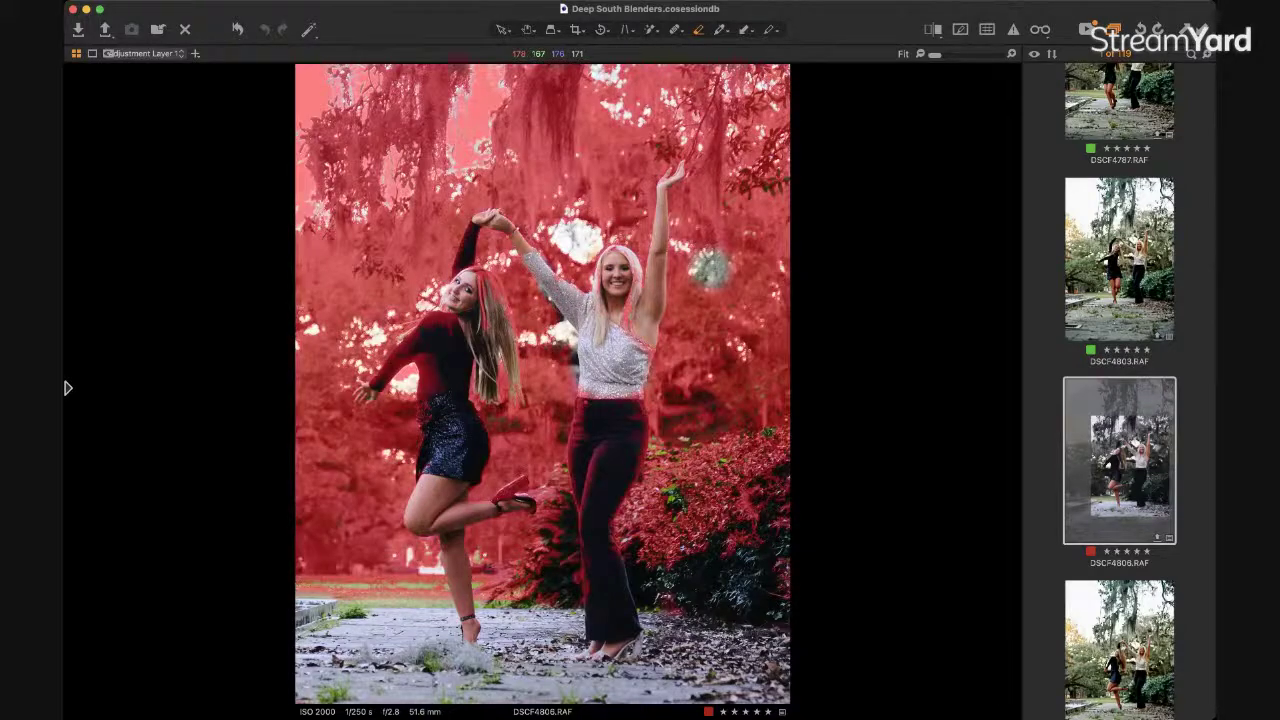
key(m)
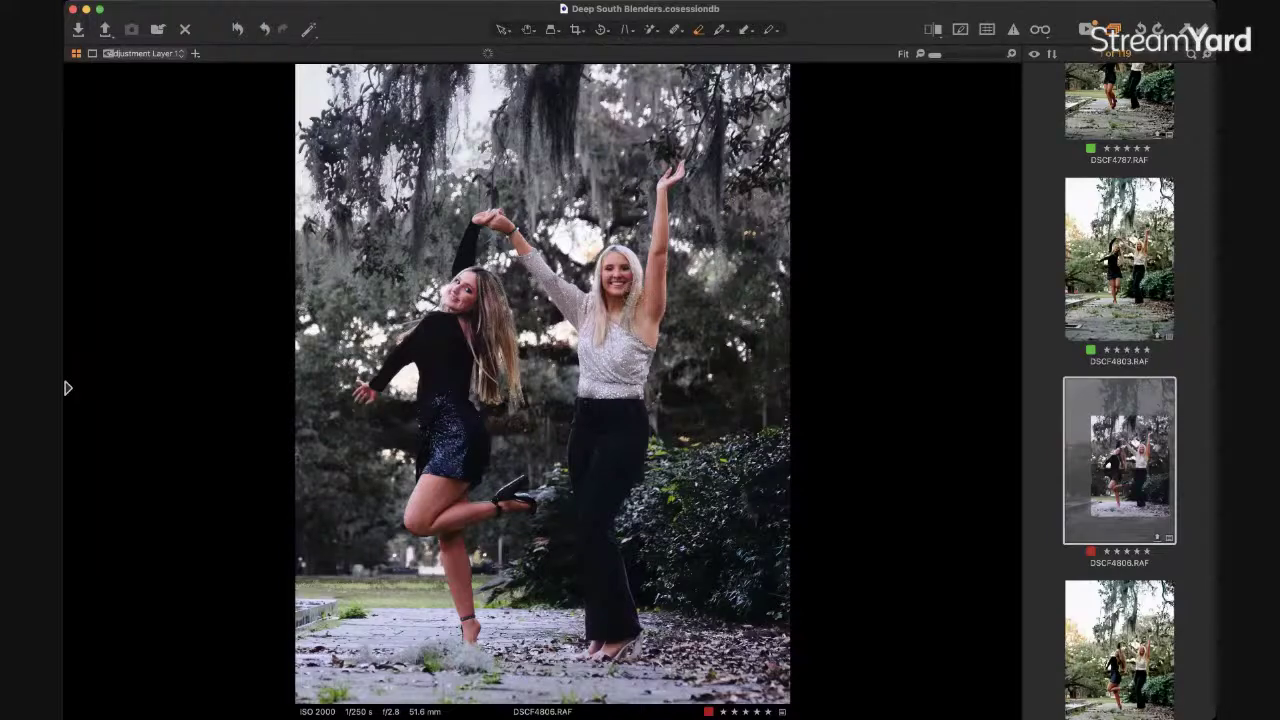
key(m)
key(m)
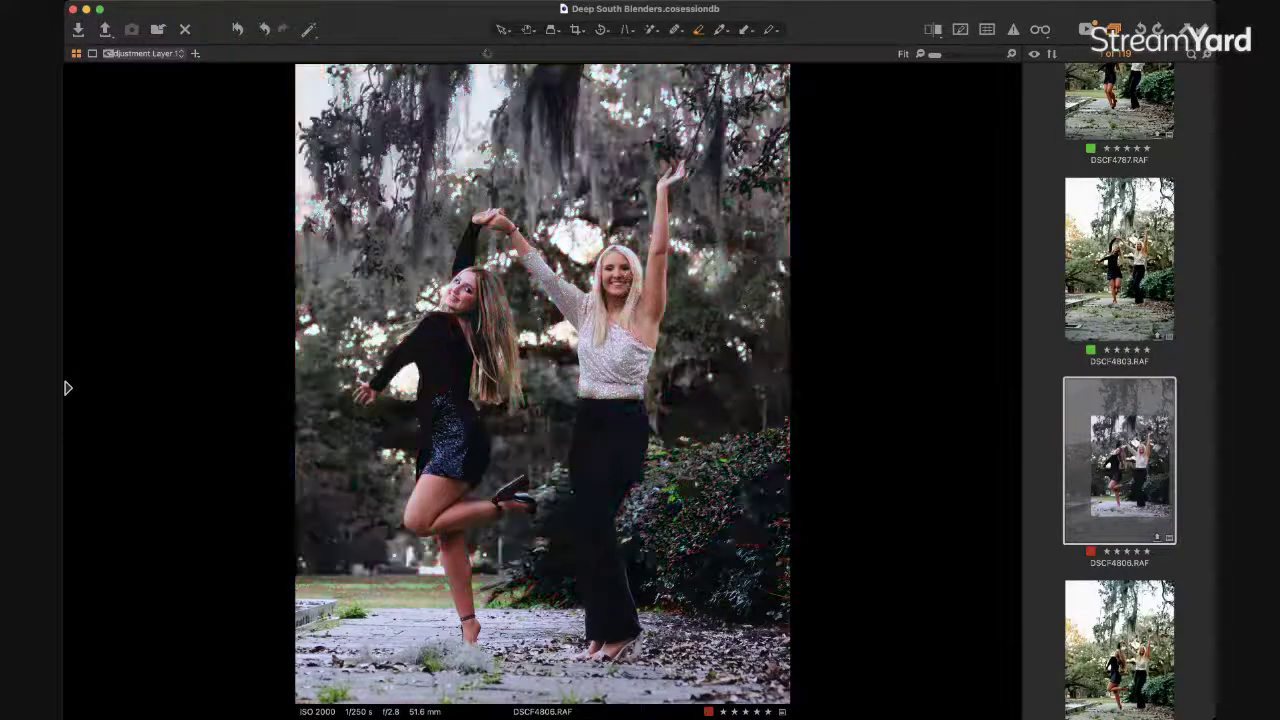
key(m)
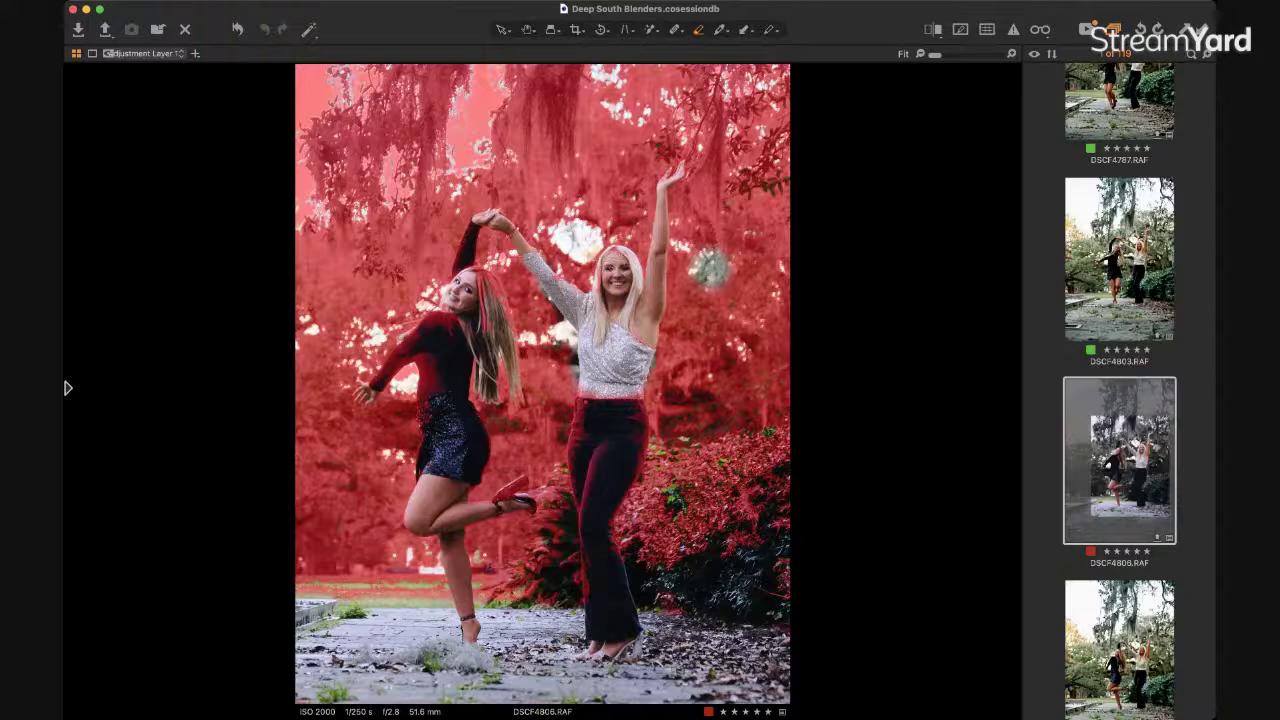
key(m)
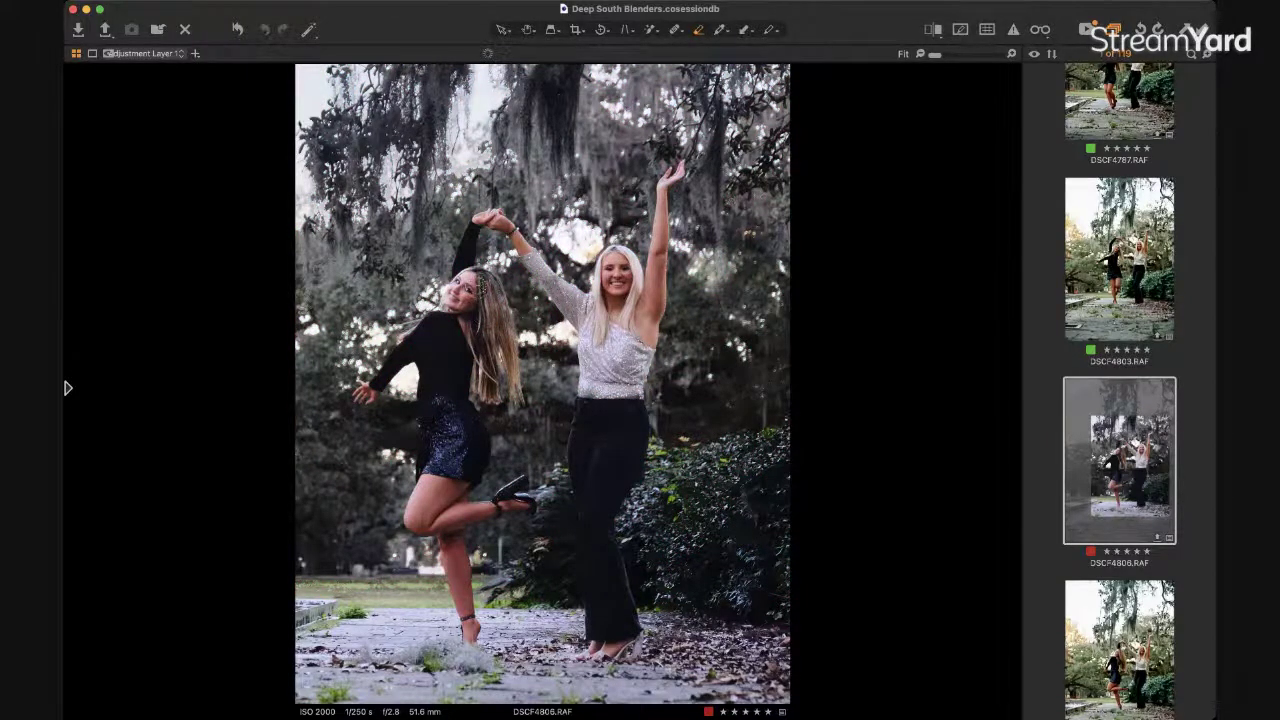
Erase the adjustment layer's mask from the black top and skirt of the woman with the raised foot, checking with the mask shown and hidden.
key(m)
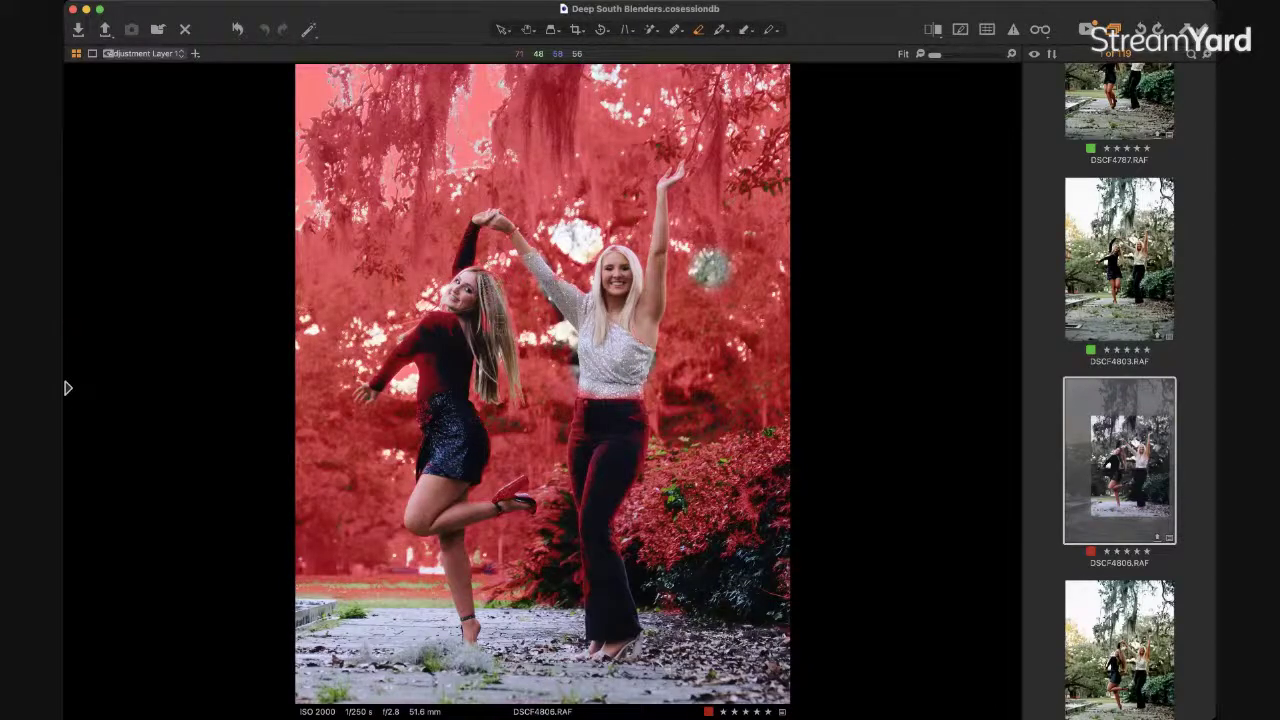
mouse_move(454, 342)
mouse_down()
mouse_move(412, 345)
mouse_move(427, 342)
mouse_move(428, 397)
mouse_move(445, 490)
mouse_up()
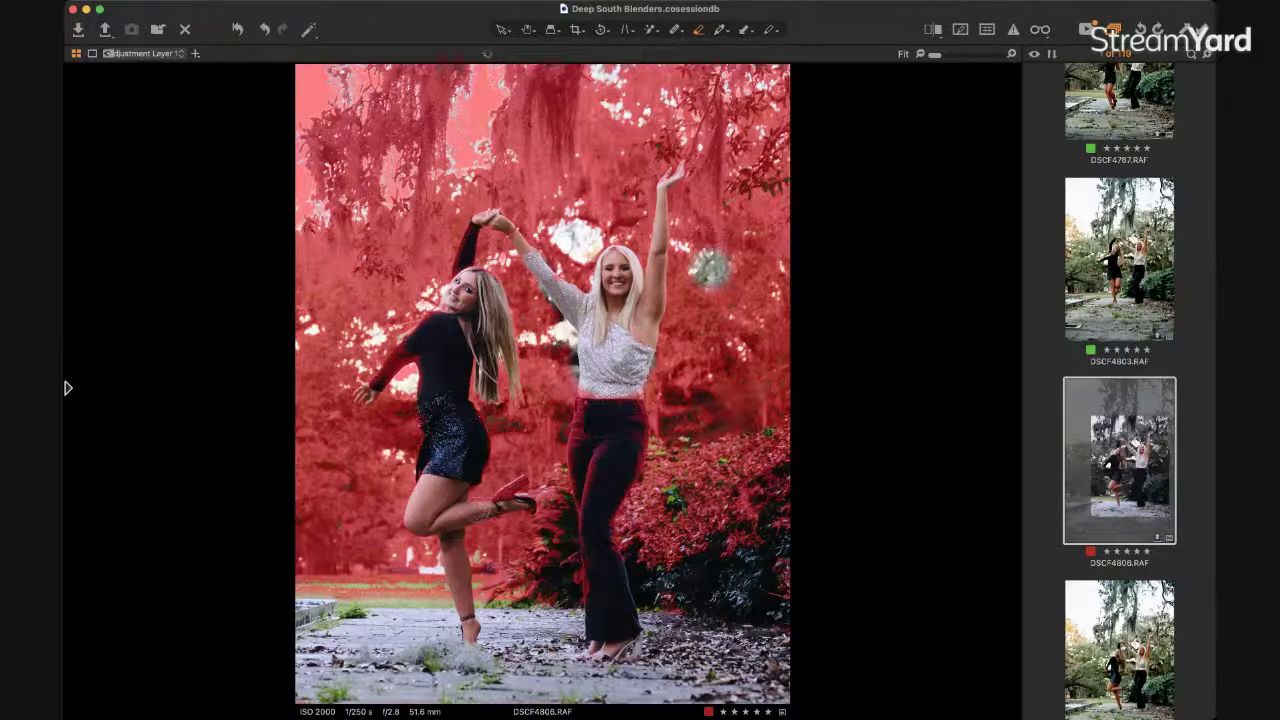
key(m)
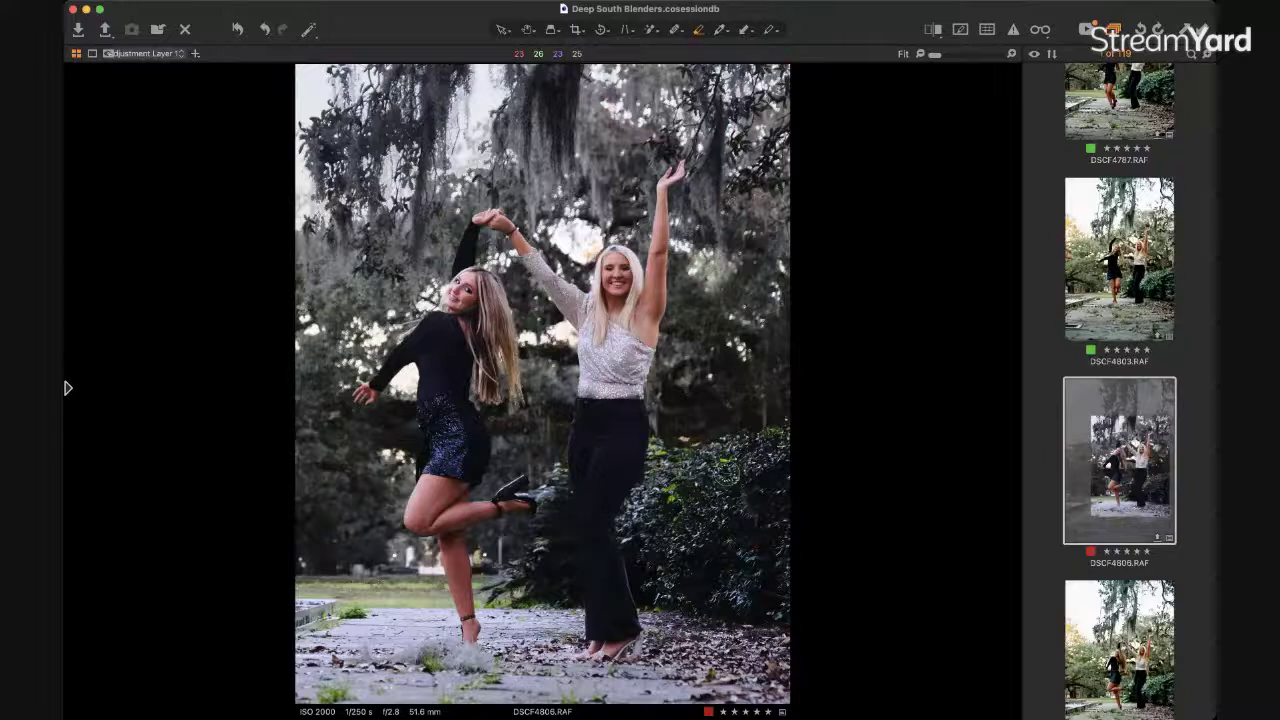
mouse_move(67, 149)
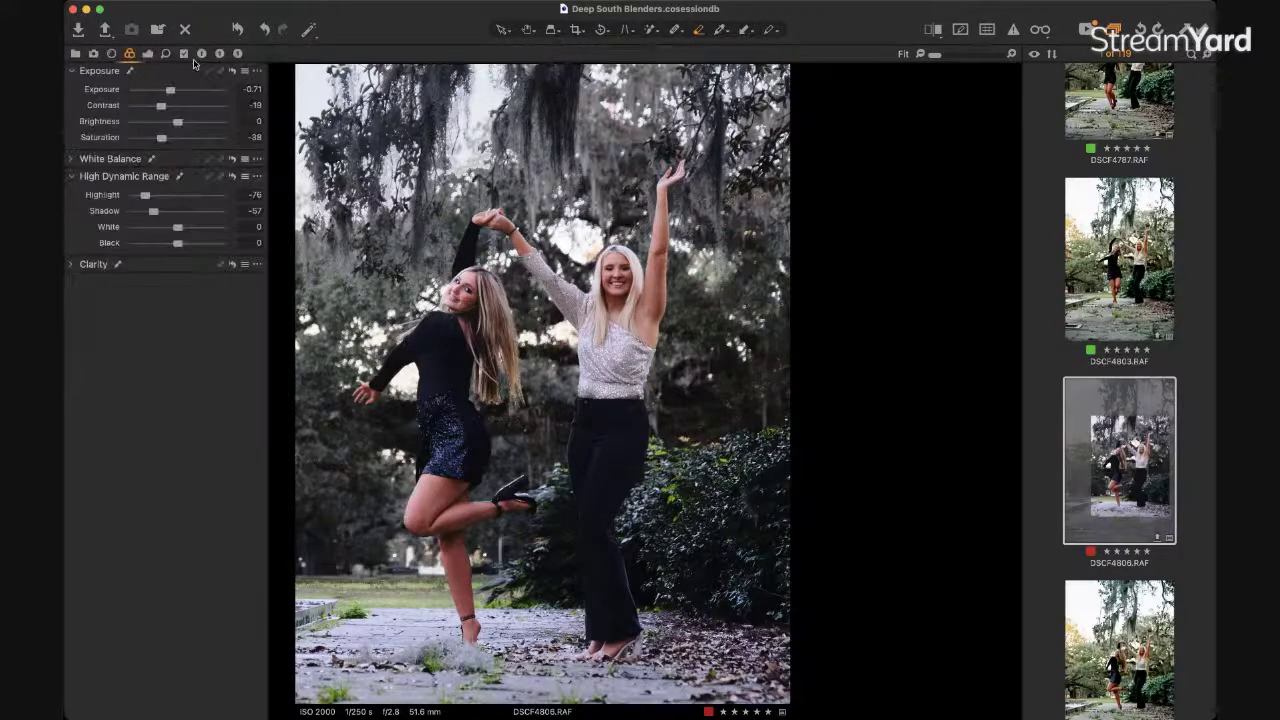
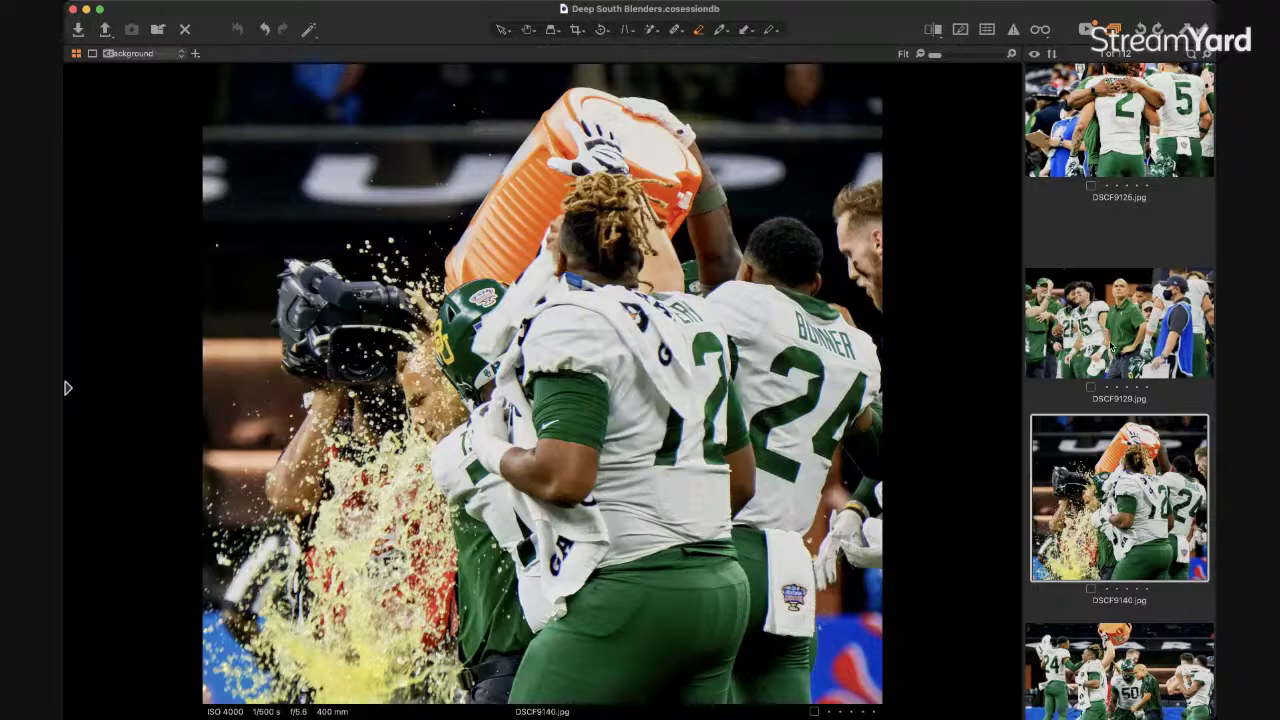
View the football photos DSCF9129.jpg, DSCF9125.jpg, DSCF9140.jpg and DSCF9154.jpg one after another at full size.
key(Up)
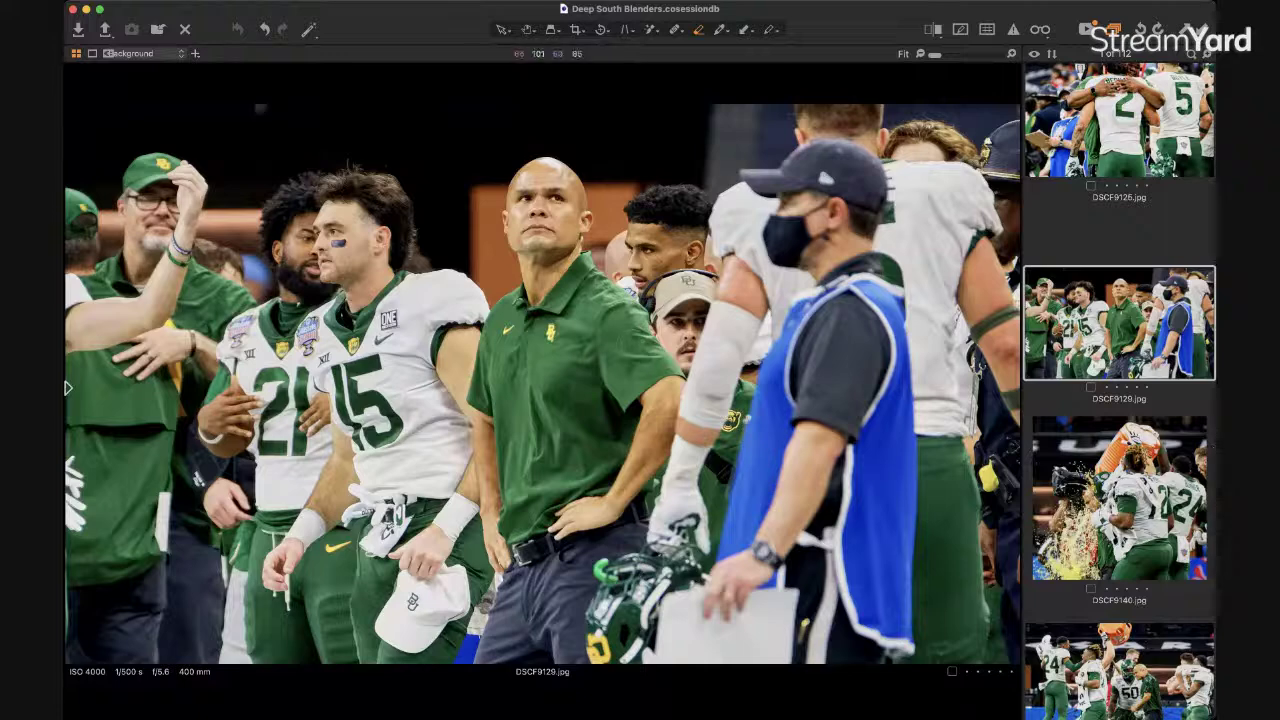
click(1150, 146)
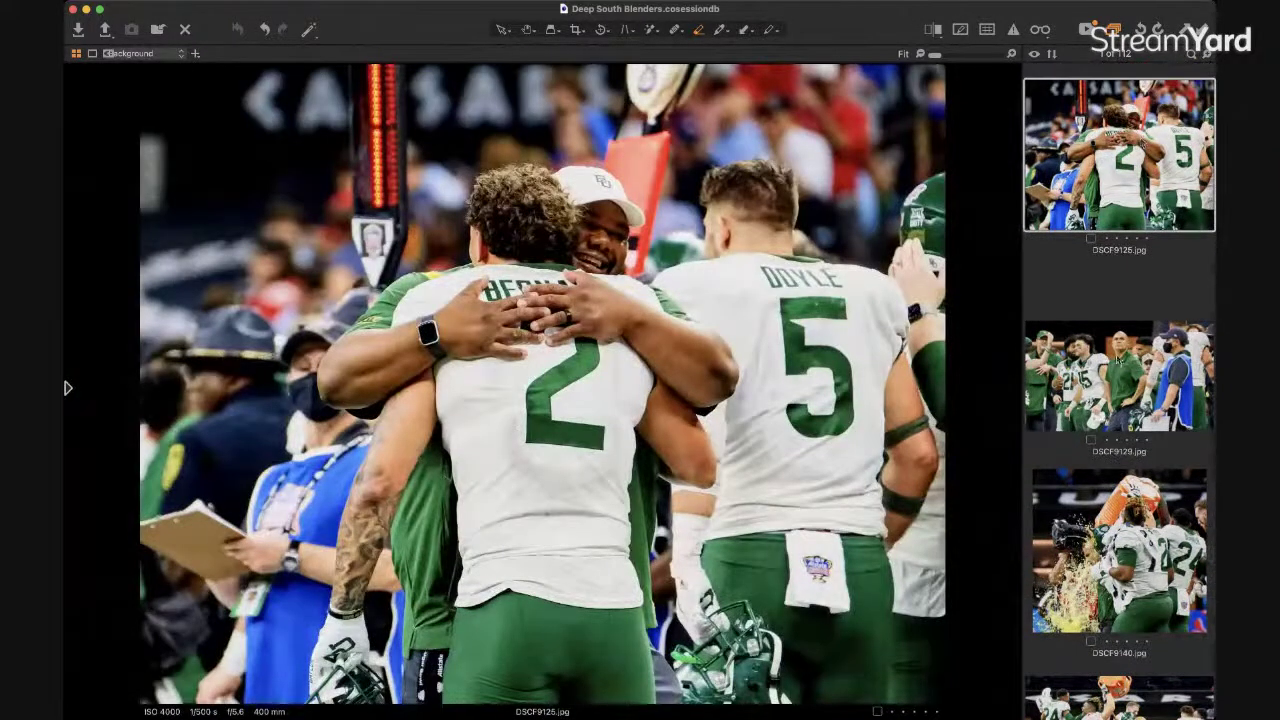
click(1120, 375)
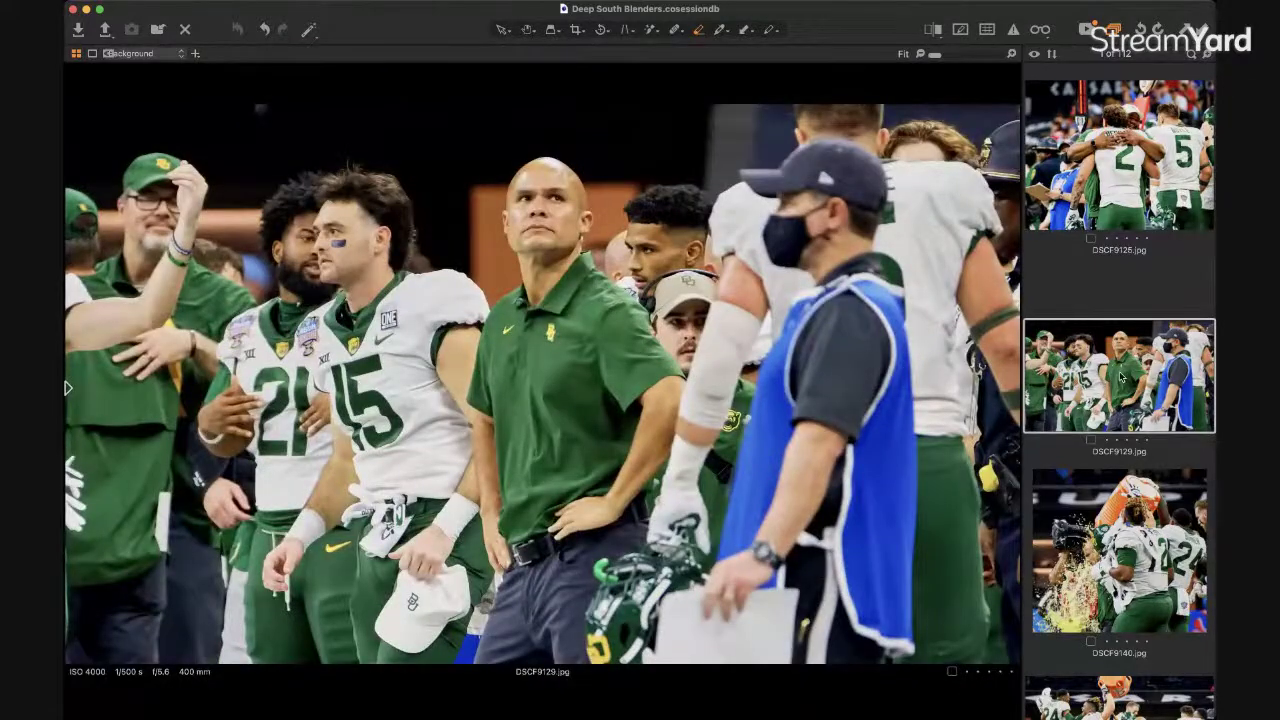
click(1094, 544)
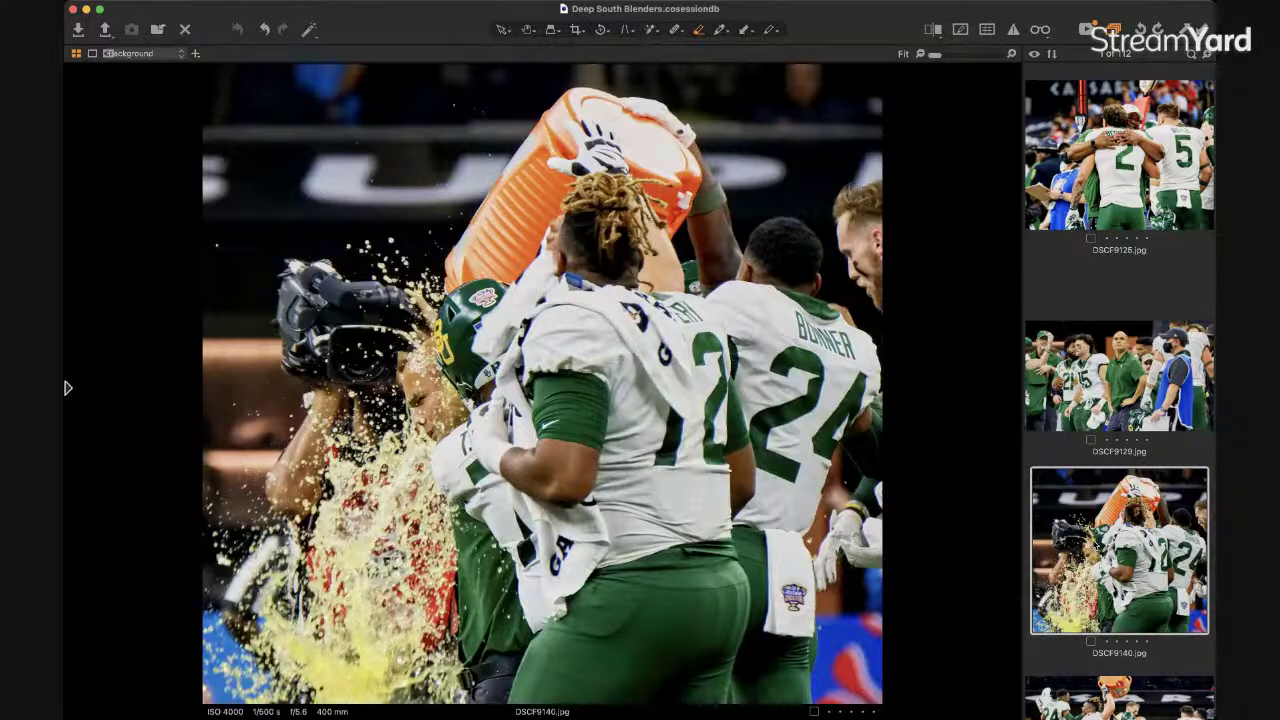
scroll(1120, 390, down, 4)
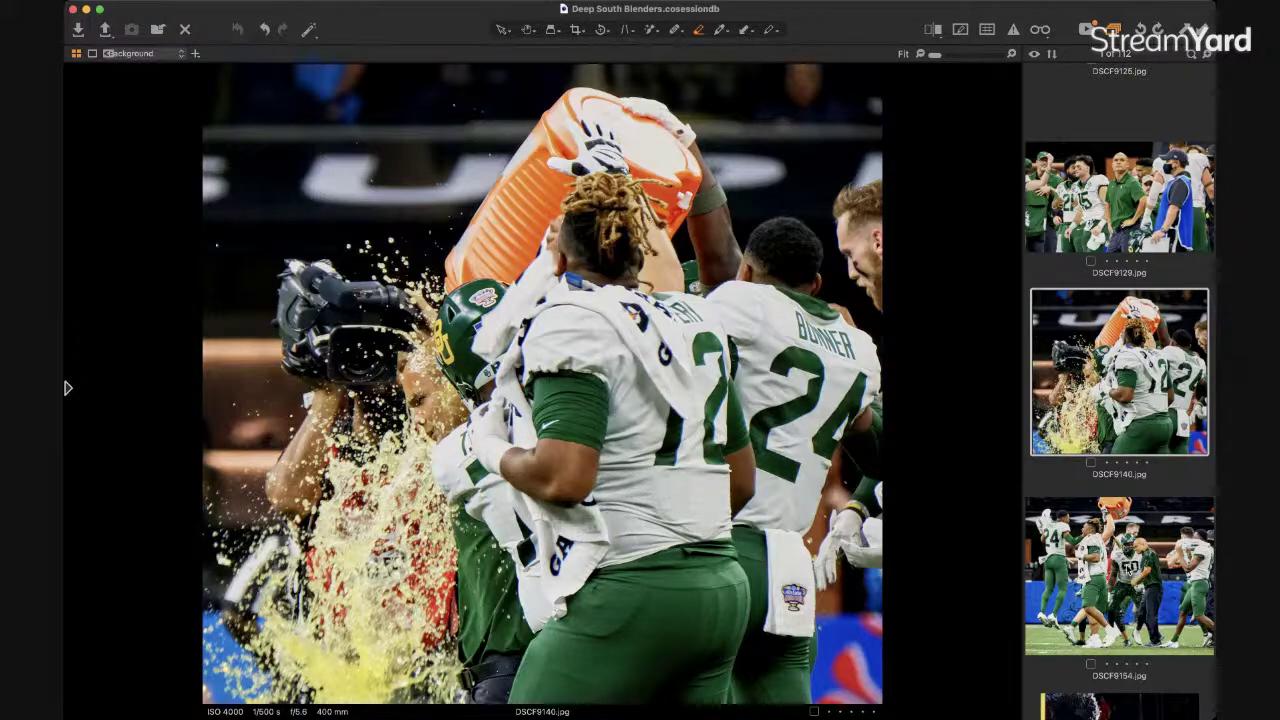
click(1119, 575)
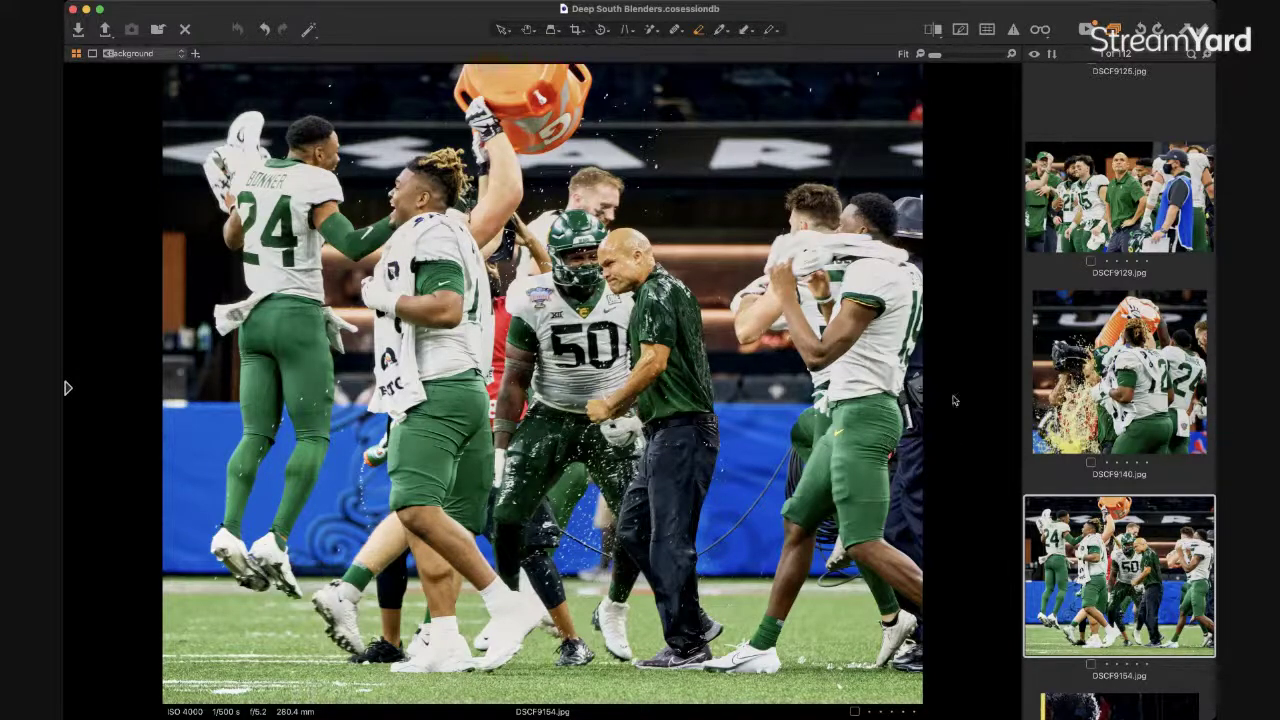
Open the Selected subfolder of the family shoot in 2a - Raws to develop on T7 and browse its photos as a grid.
mouse_move(66, 316)
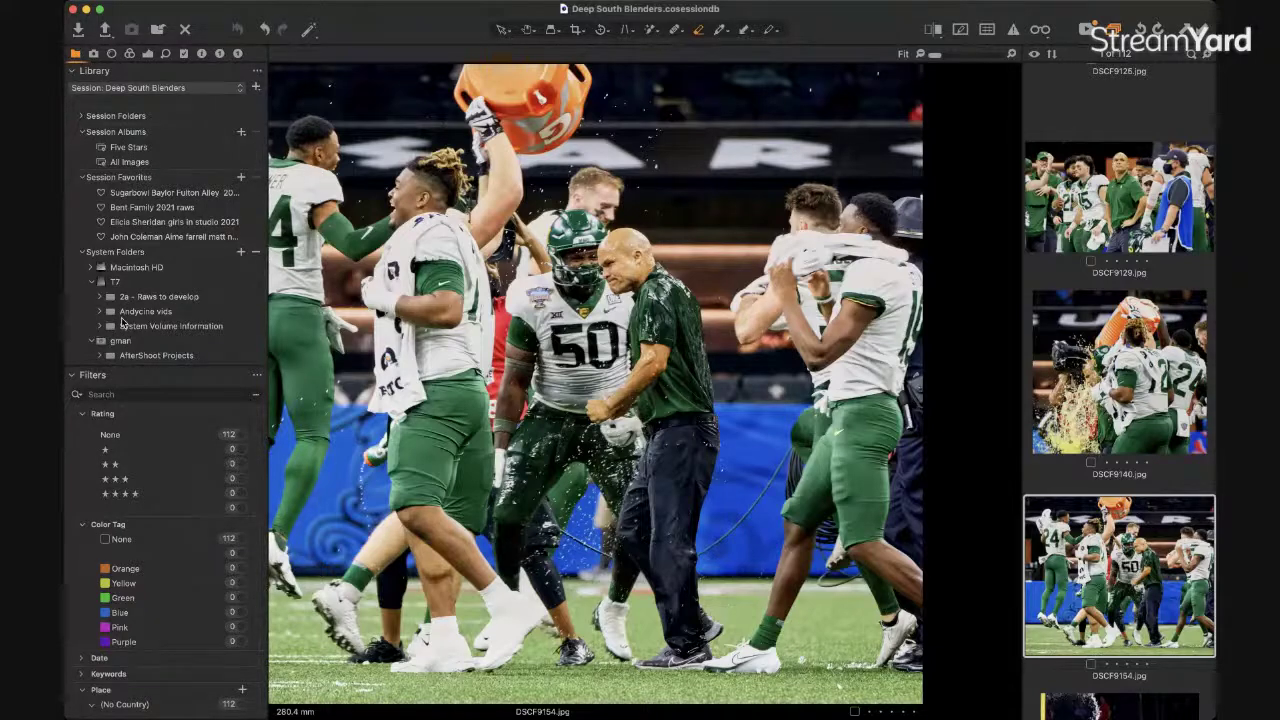
click(104, 298)
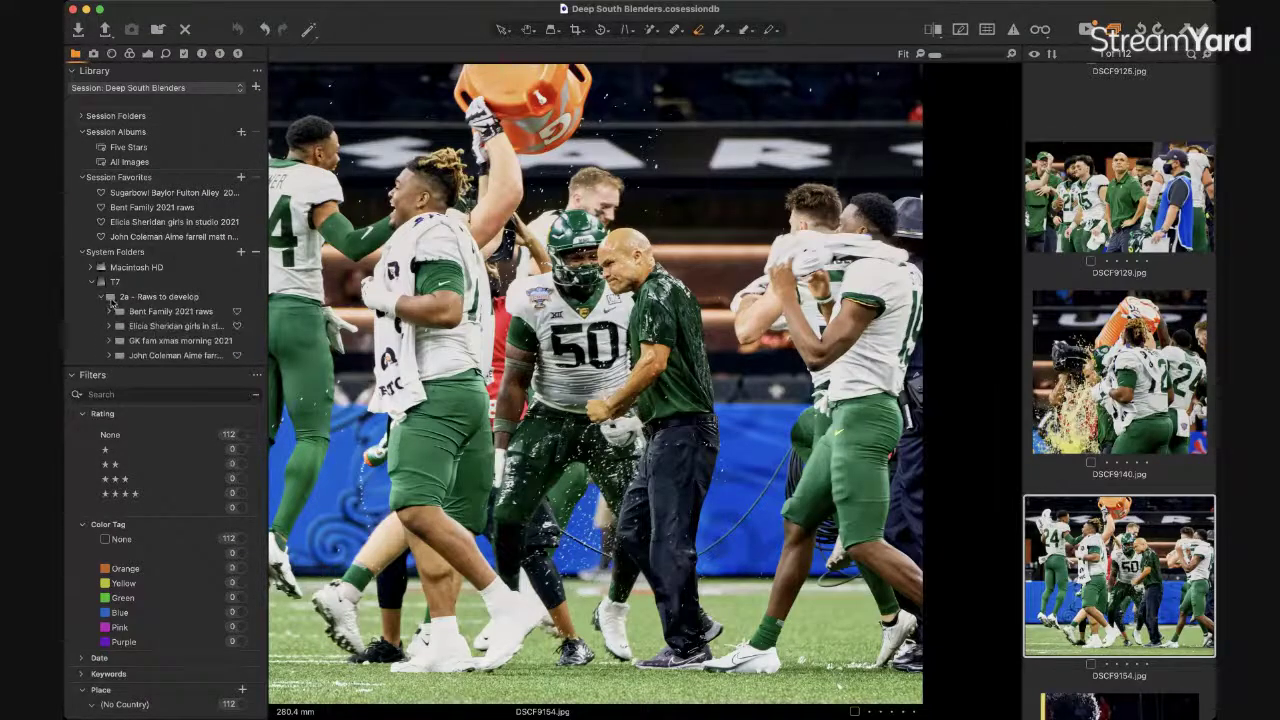
scroll(138, 325, down, 5)
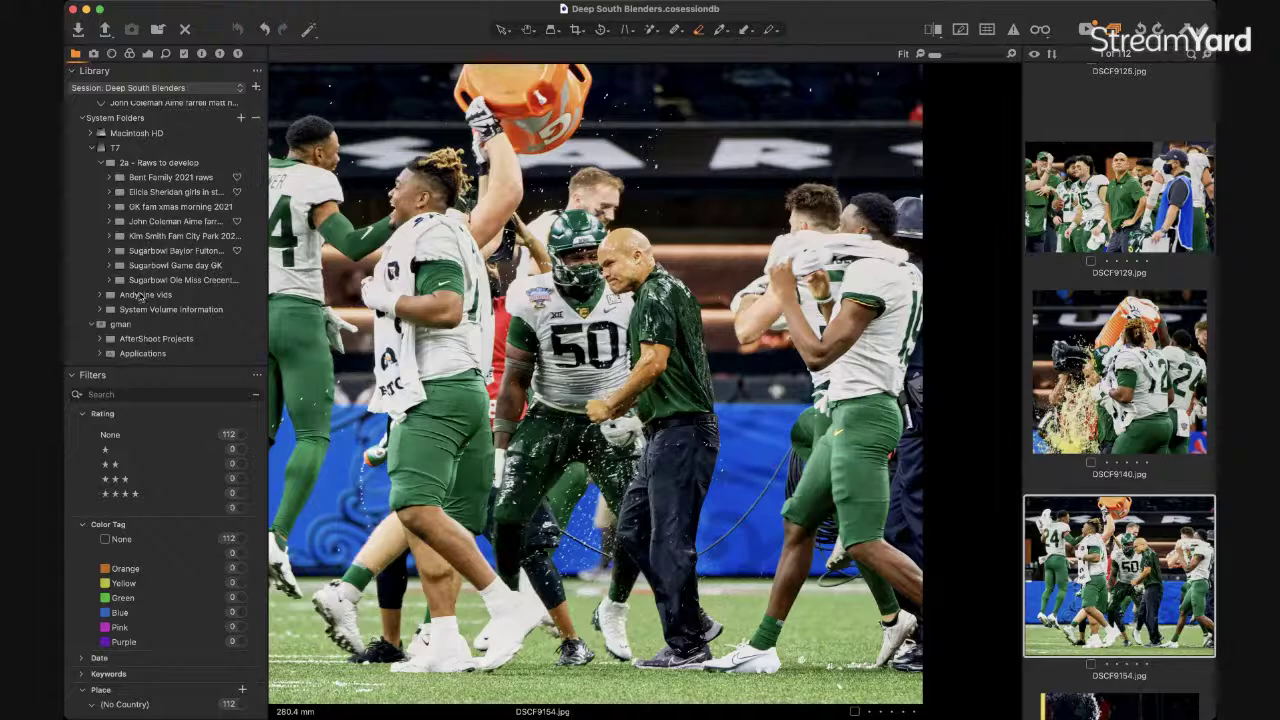
click(110, 222)
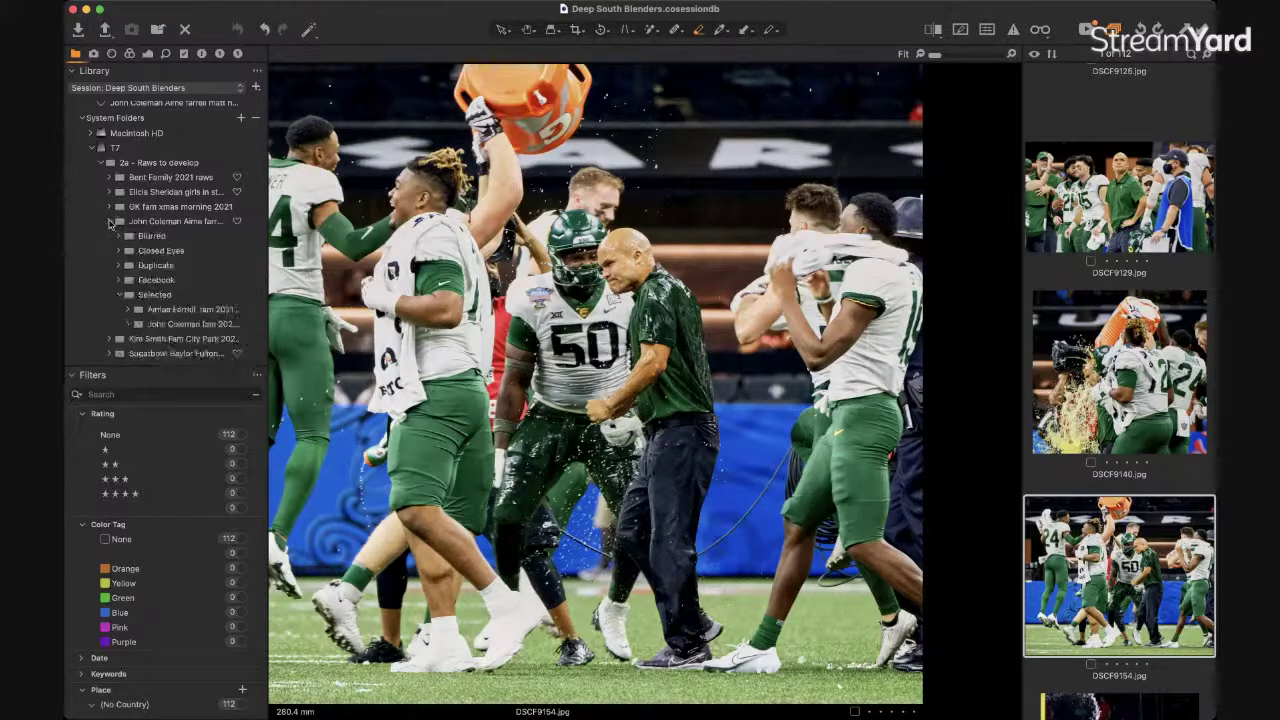
click(153, 296)
key(super+t)
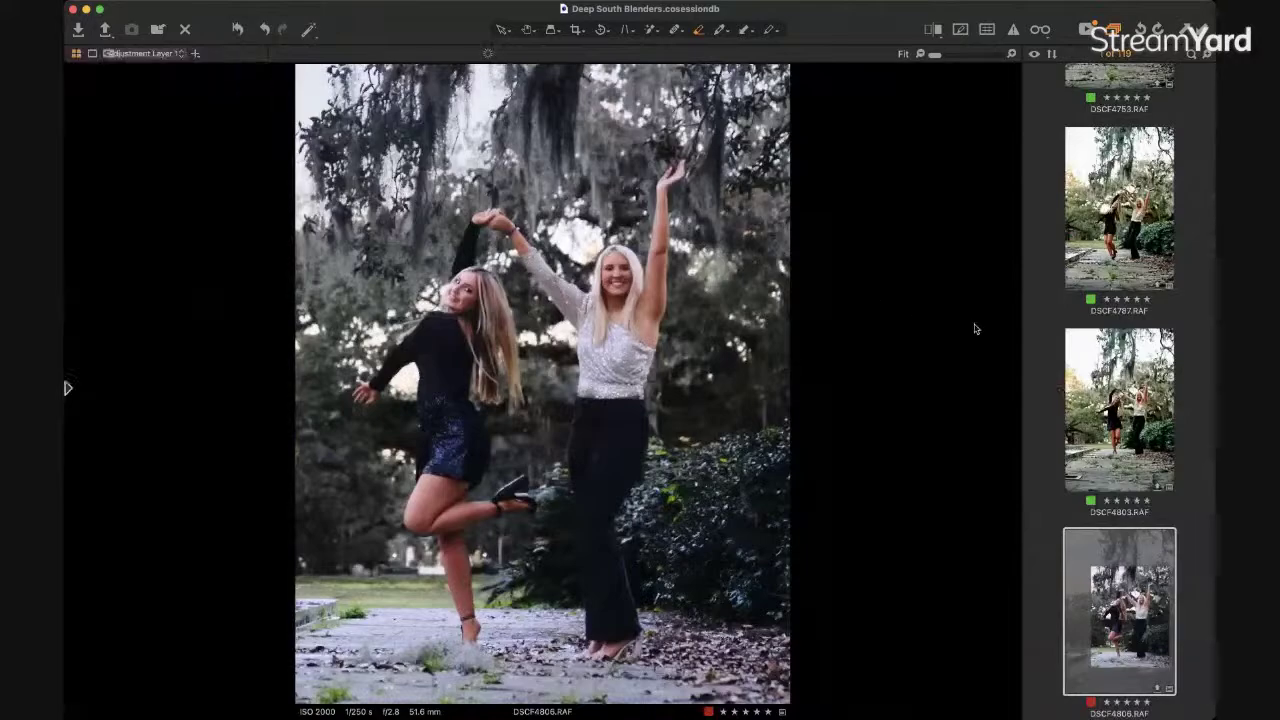
key(alt+super+v)
scroll(1036, 357, up, 20)
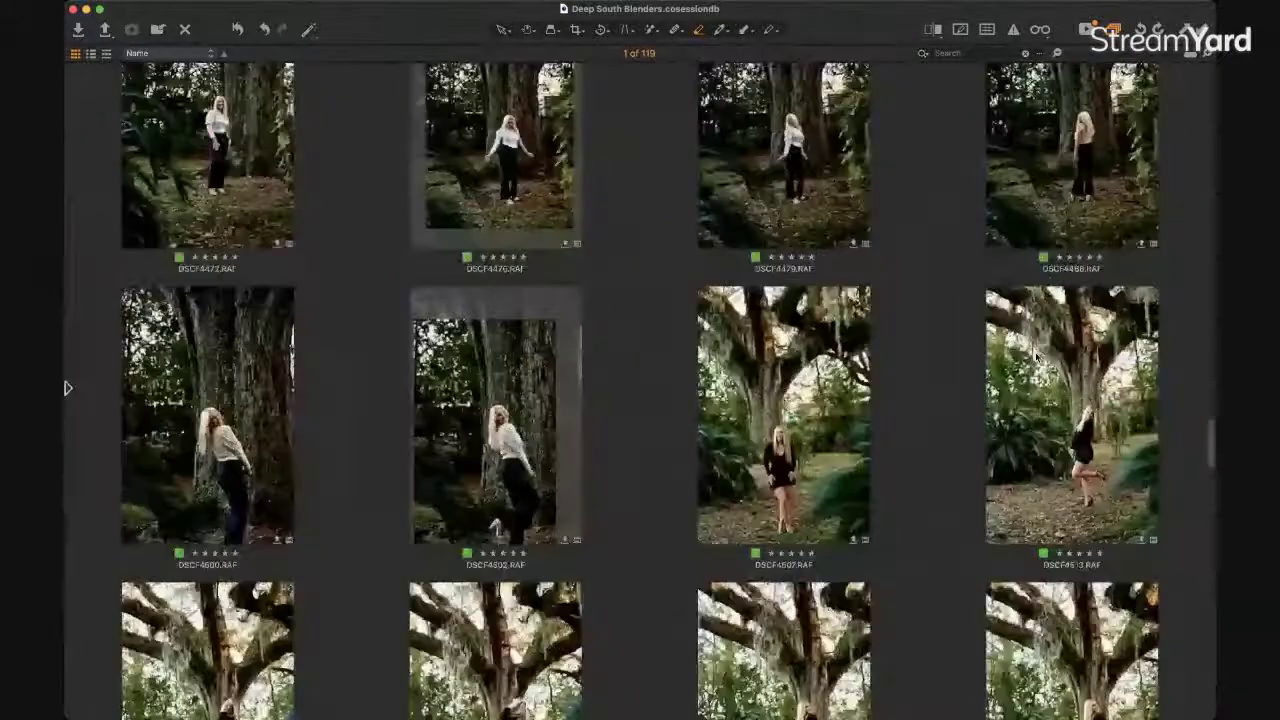
Open the folder of JPEGs showing the family with two girls in red skirts and give the thumbnails the full width.
key(super+t)
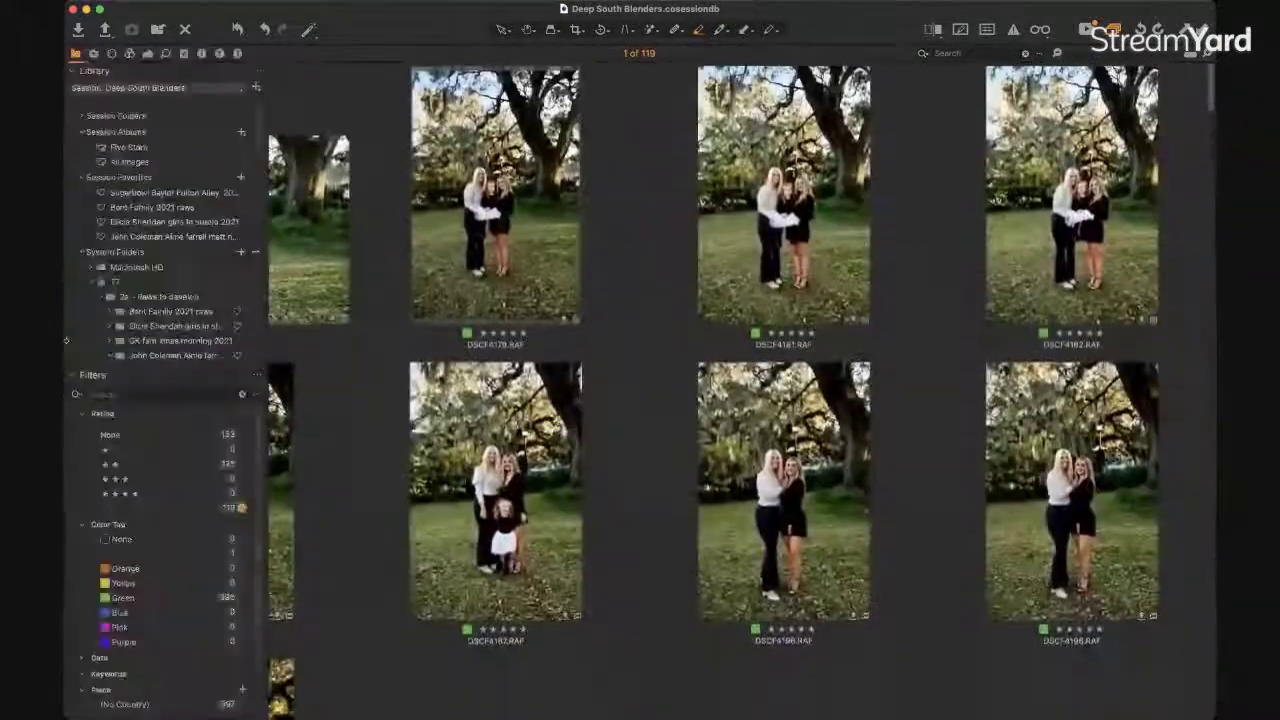
scroll(154, 348, down, 3)
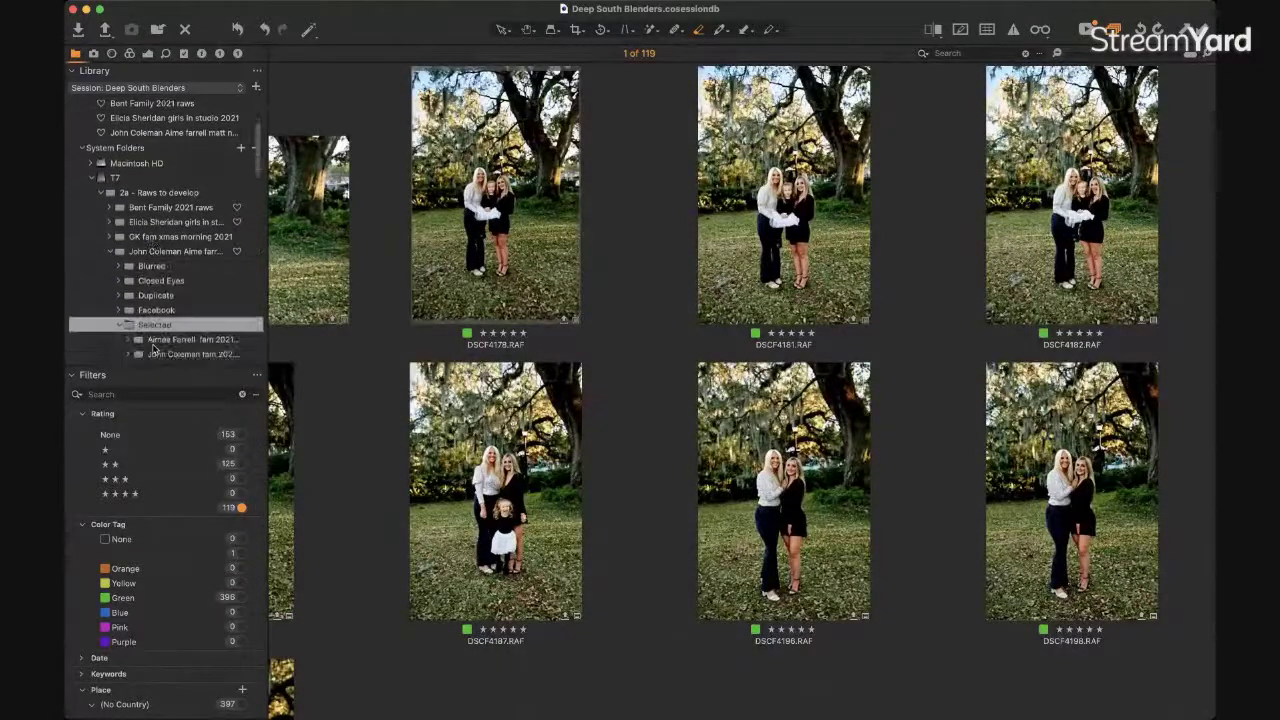
scroll(158, 292, down, 3)
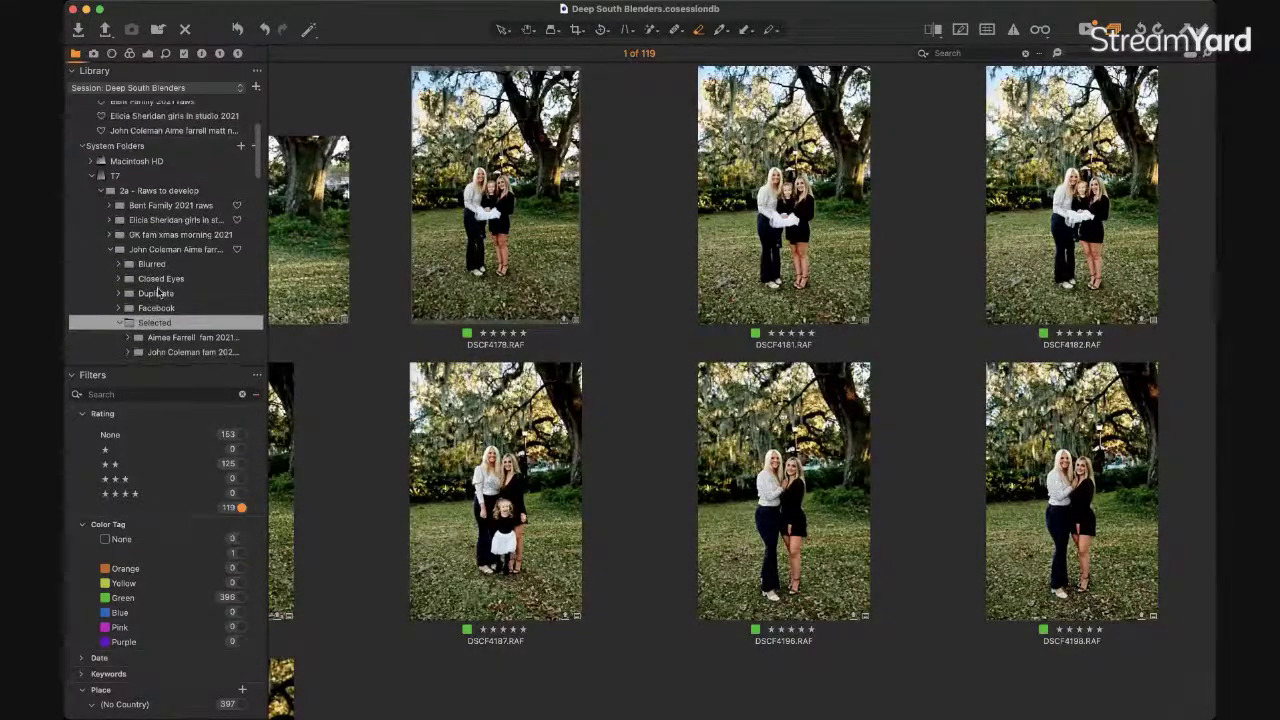
click(146, 269)
key(super+t)
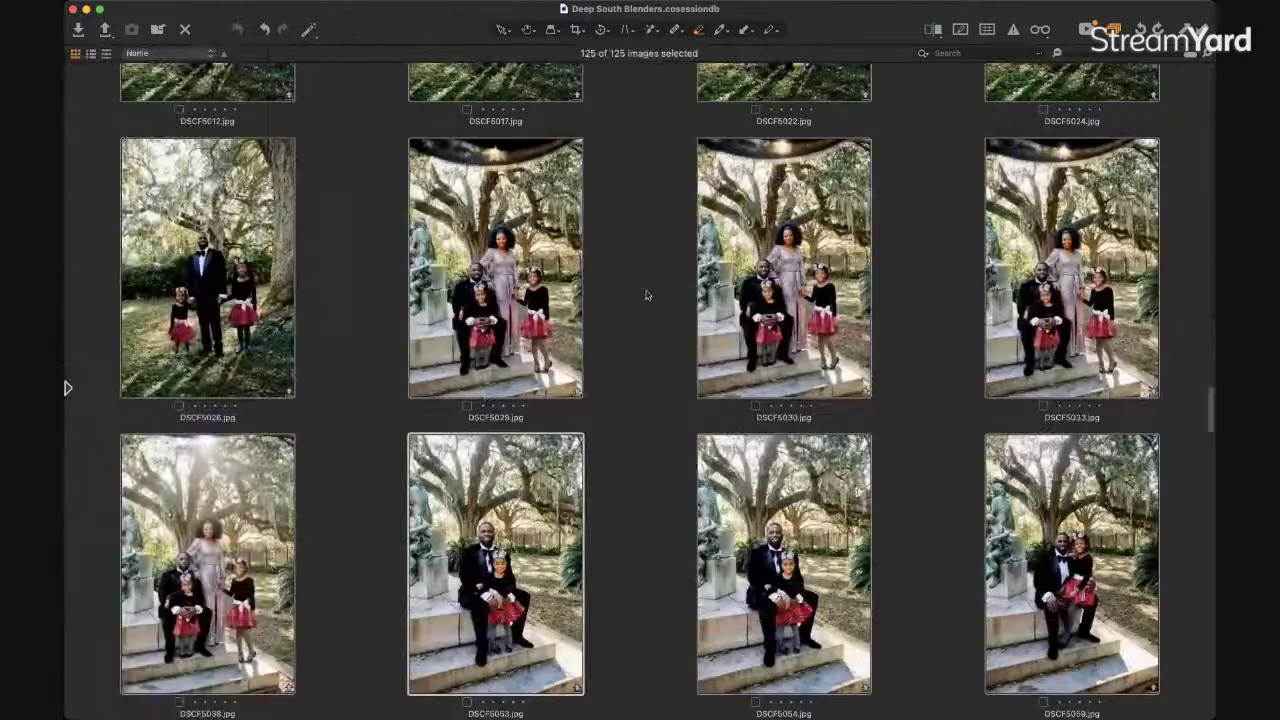
Switch to the large image view, clear the multiple selection, open only DSCF5024.jpg and look through the neighbouring thumbnails.
double_click(554, 319)
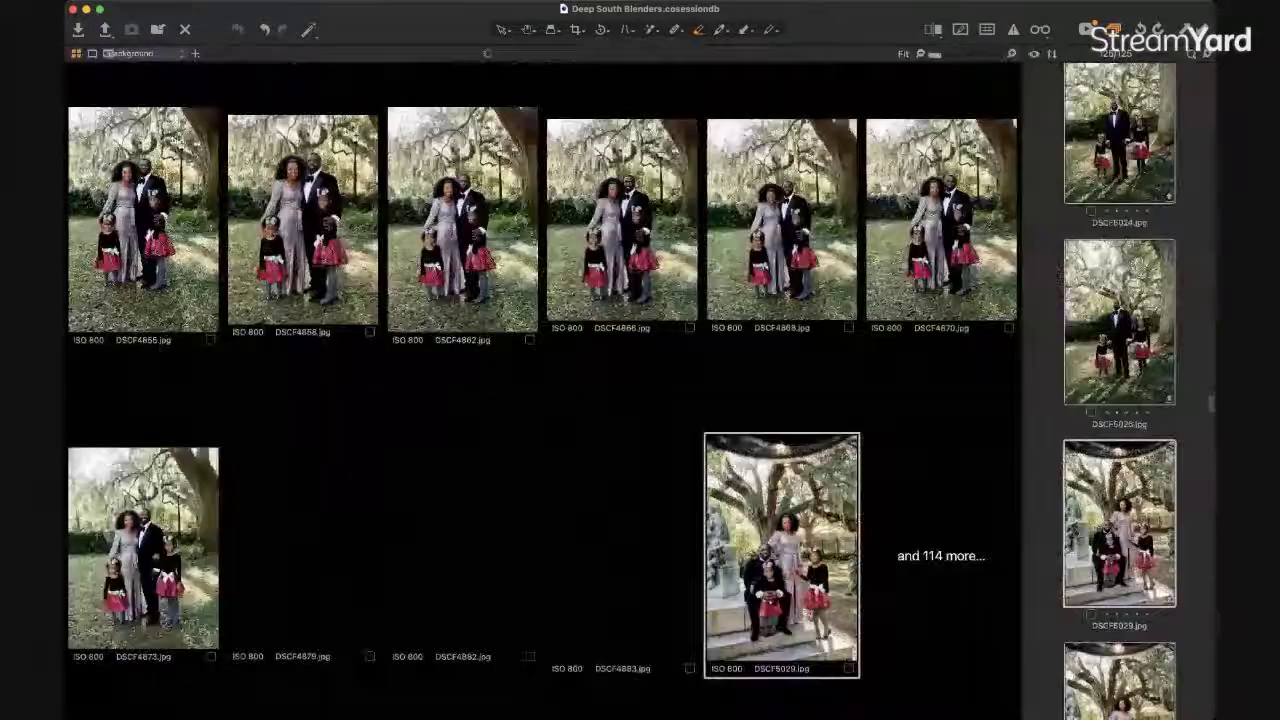
click(1038, 387)
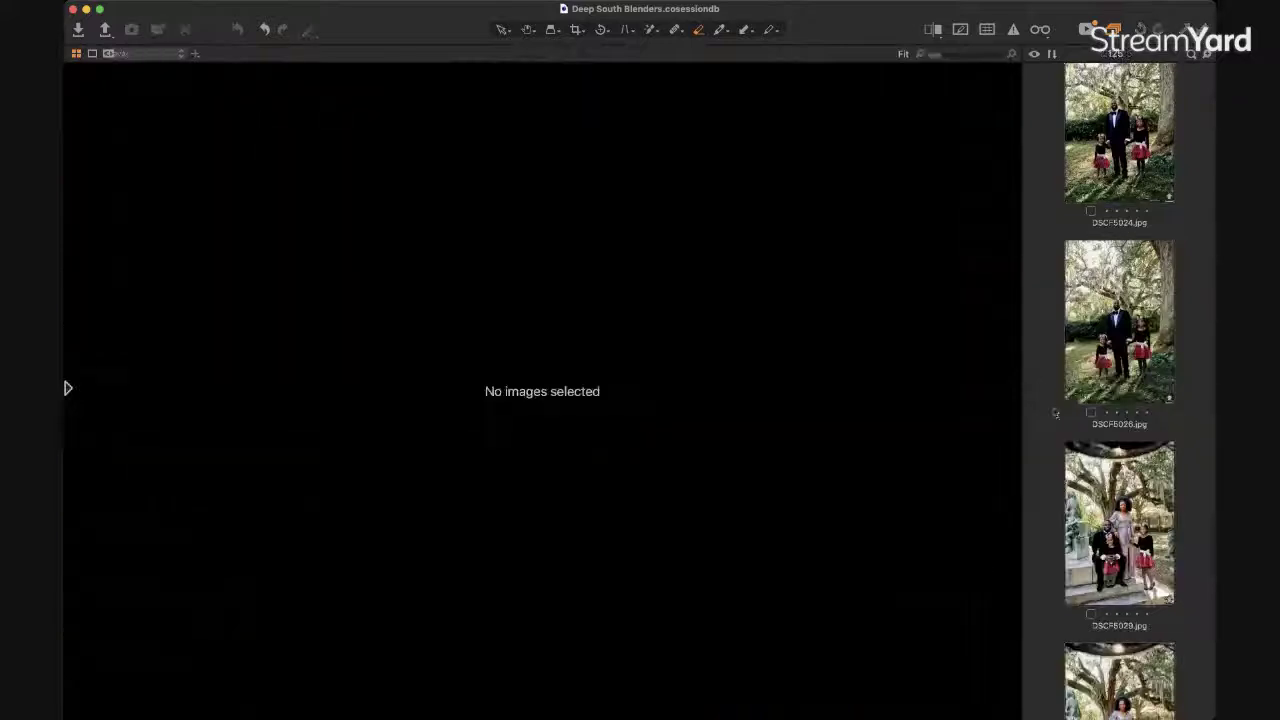
click(1121, 155)
scroll(1121, 155, up, 15)
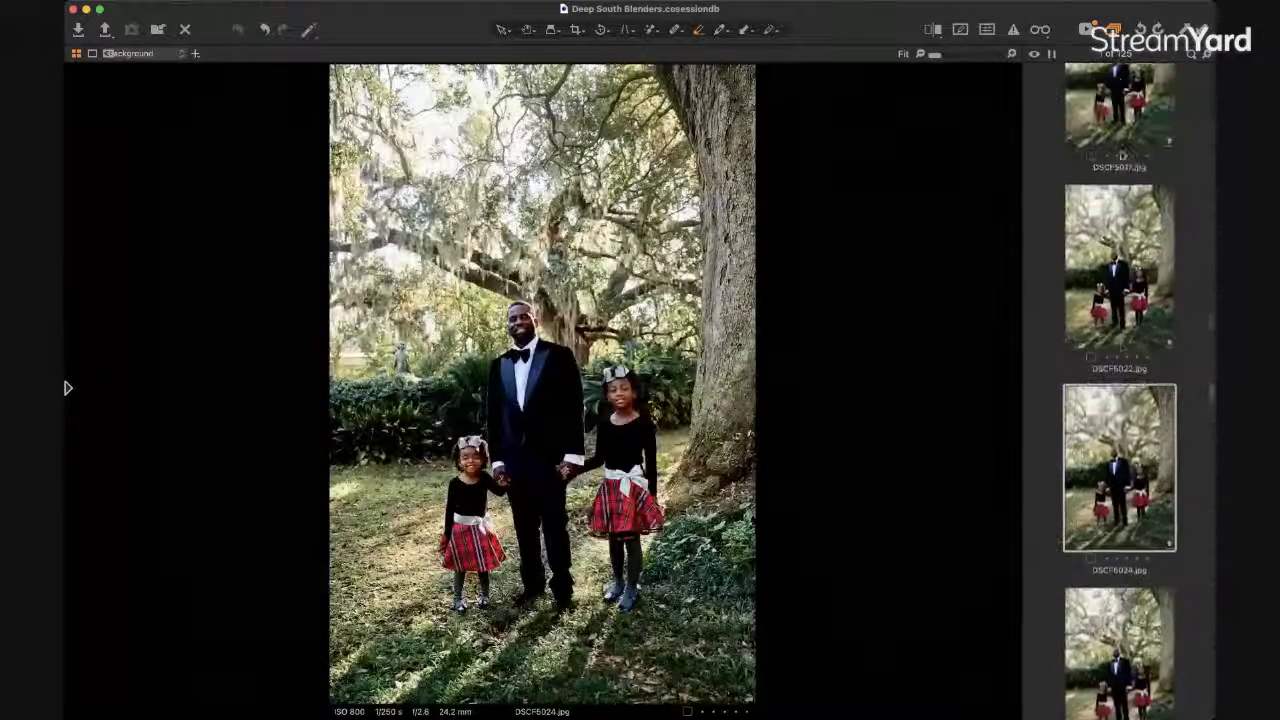
scroll(1121, 155, down, 15)
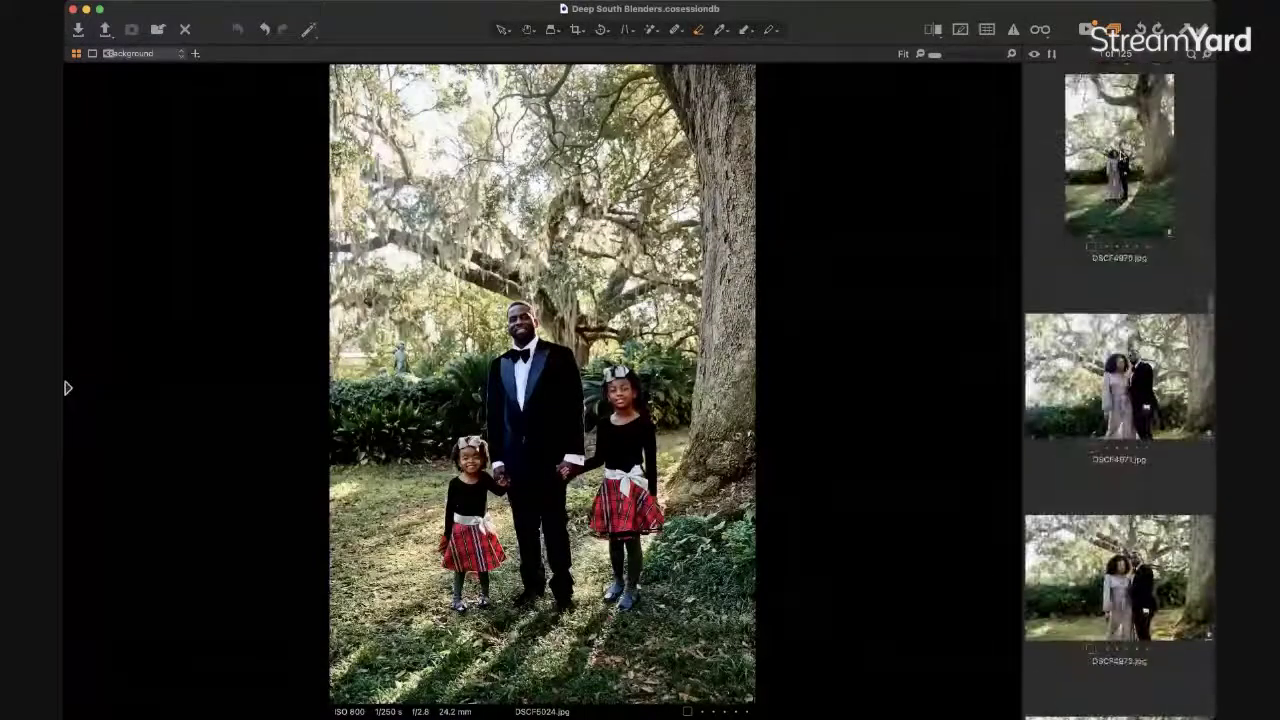
scroll(1121, 155, down, 10)
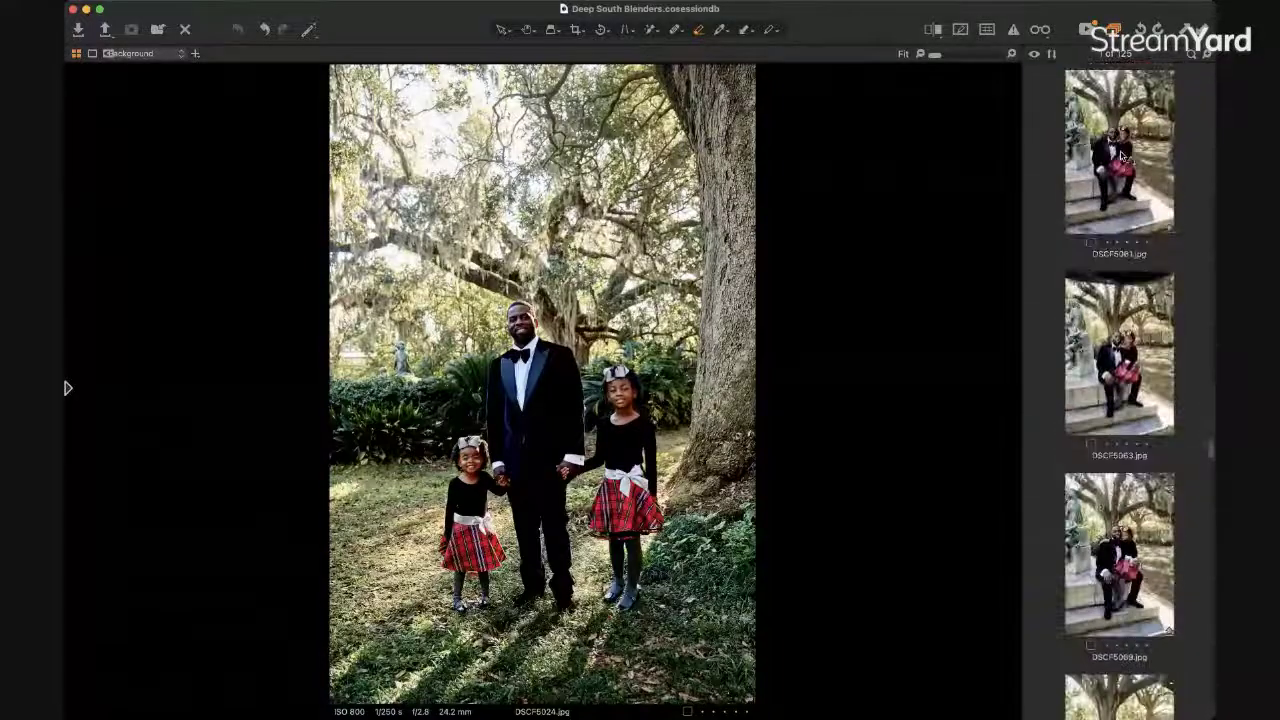
Return to the thumbnail grid and open the portrait DSCF5178.jpg of the woman in the sequin dress at full size.
key(alt+super+v)
scroll(713, 300, down, 10)
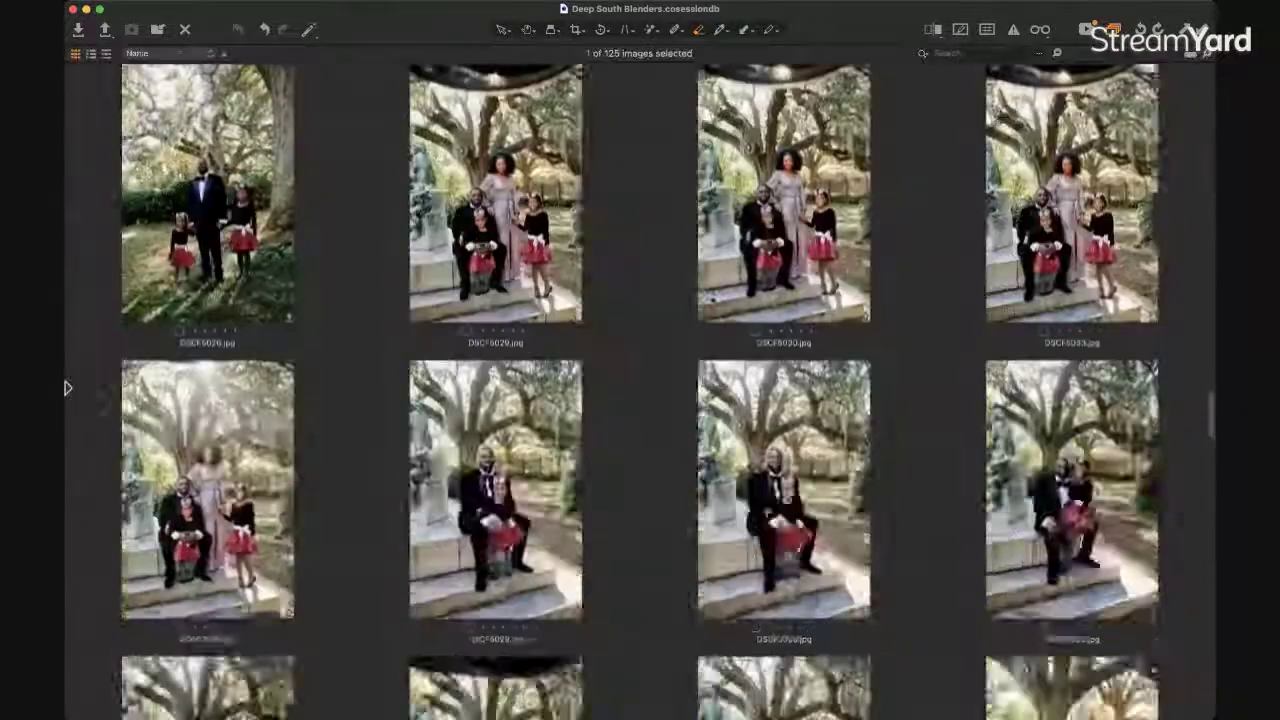
scroll(713, 300, down, 15)
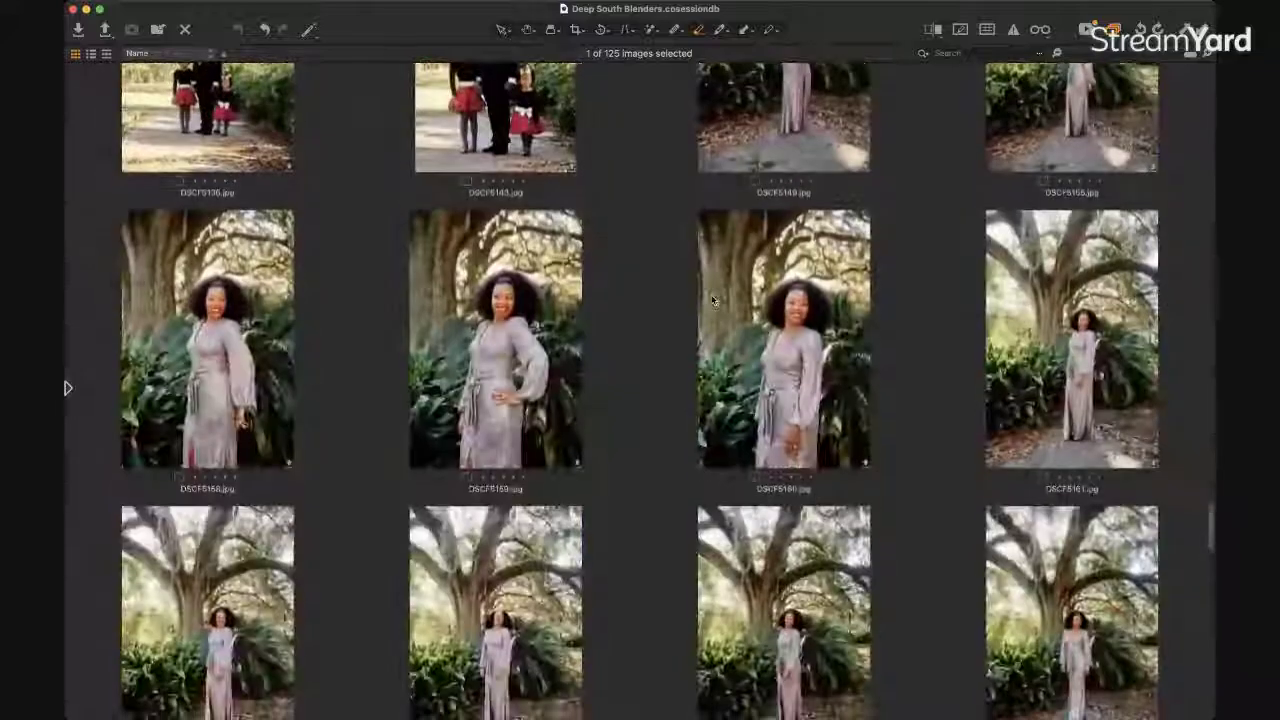
scroll(713, 300, down, 10)
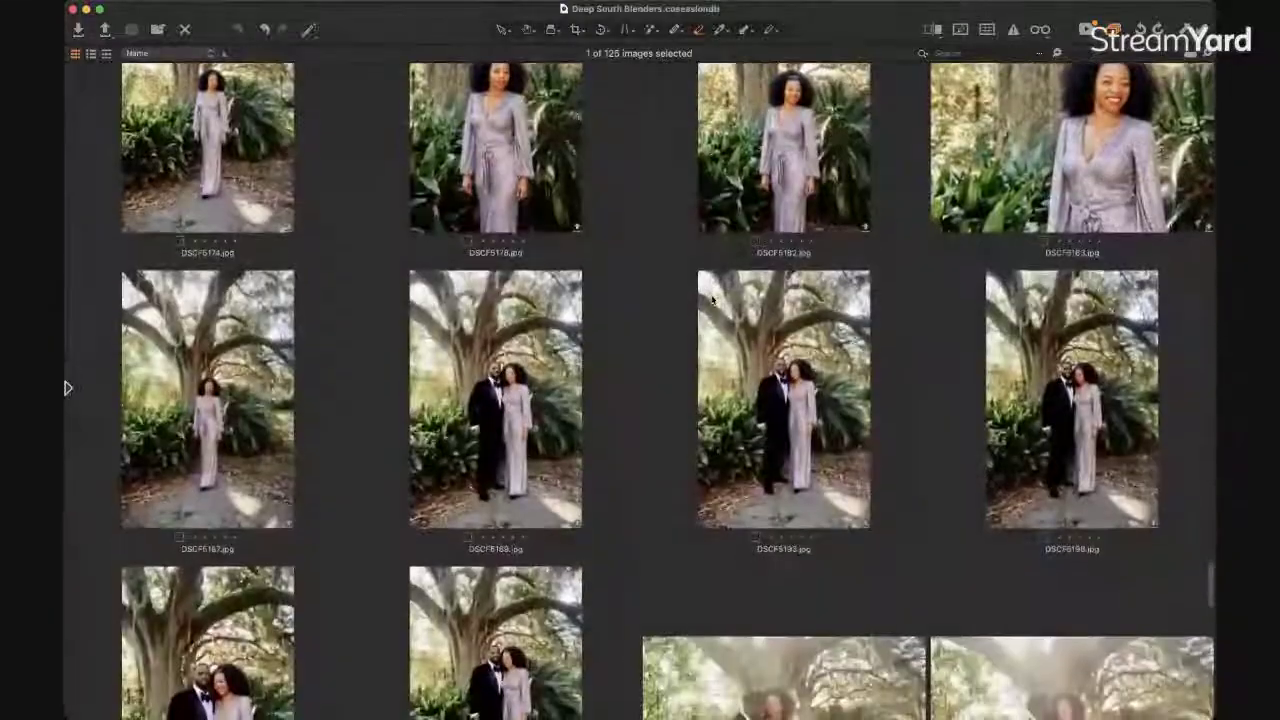
double_click(532, 148)
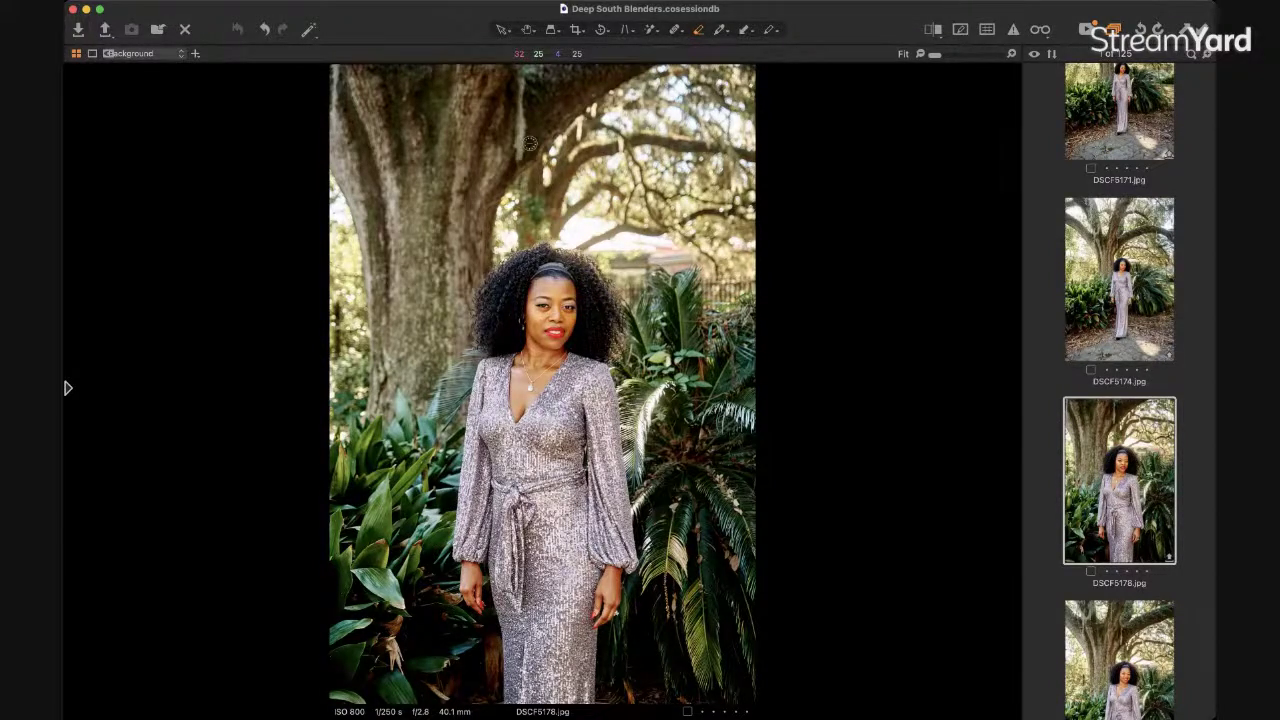
Go back to the thumbnail grid and browse the couple, solo portrait and family photos through to the end of the folder.
key(super+alt+v)
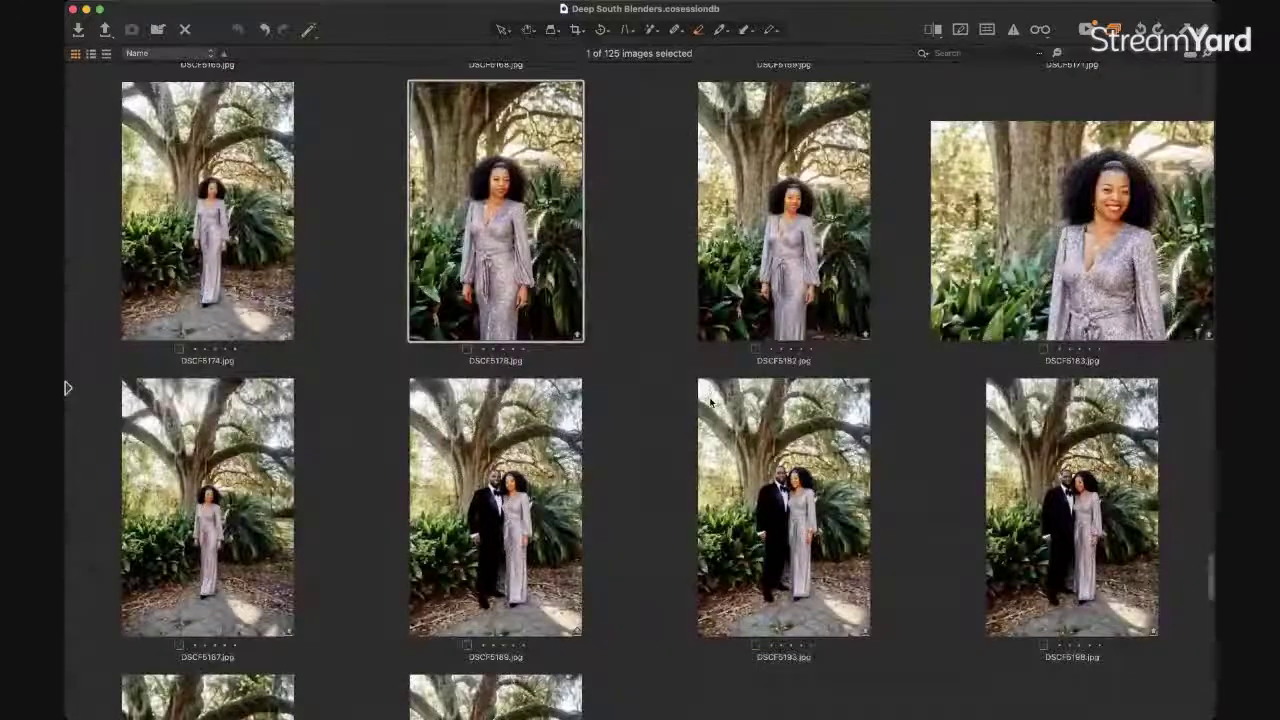
scroll(710, 401, down, 5)
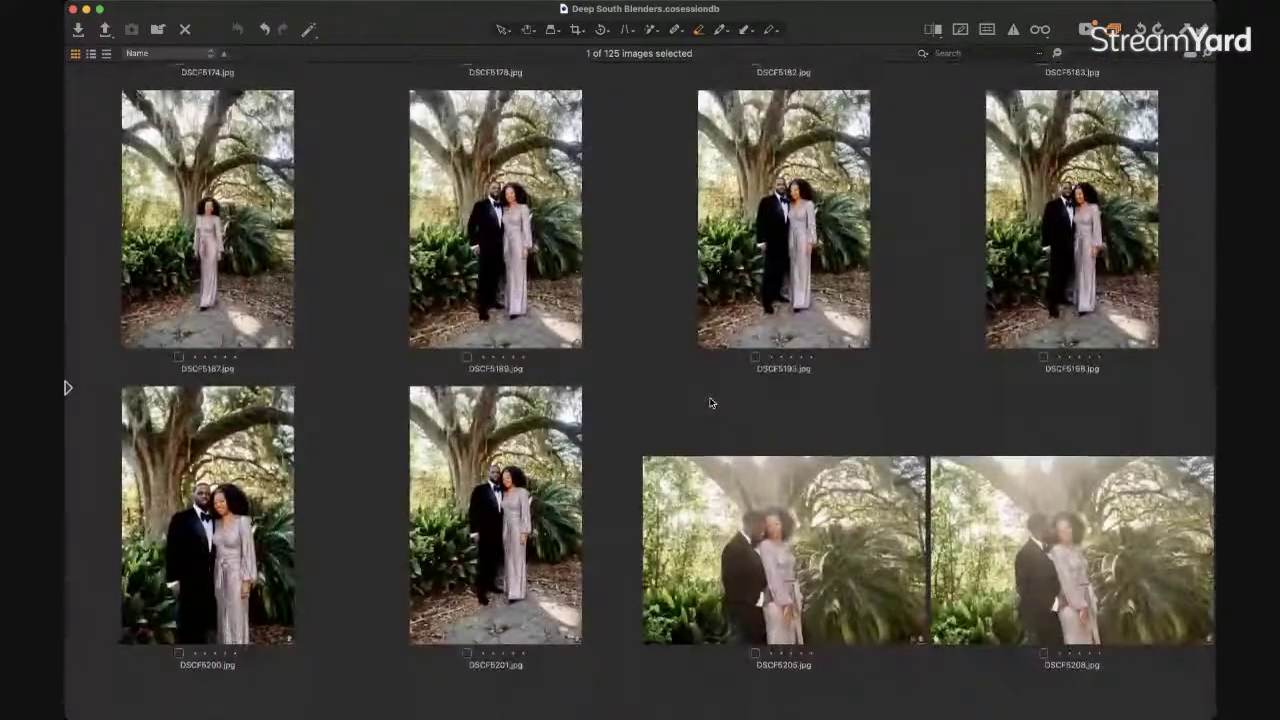
scroll(710, 402, down, 10)
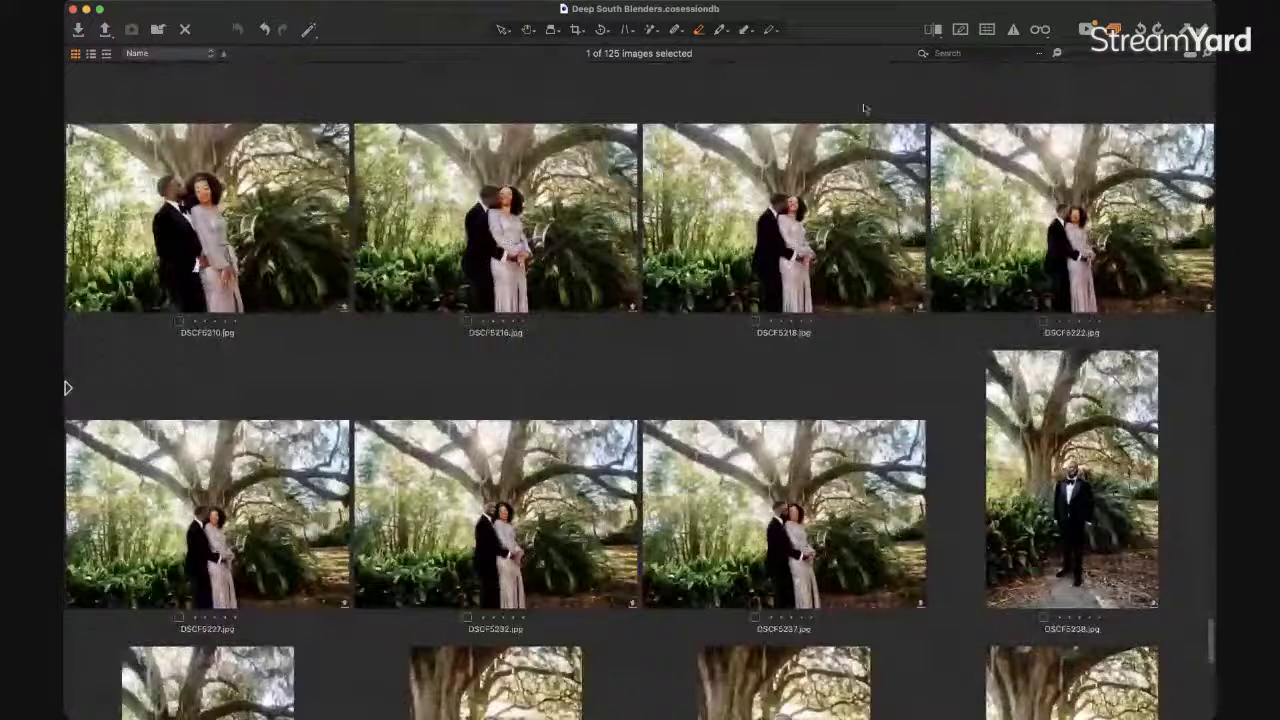
scroll(640, 400, down, 5)
scroll(563, 268, down, 8)
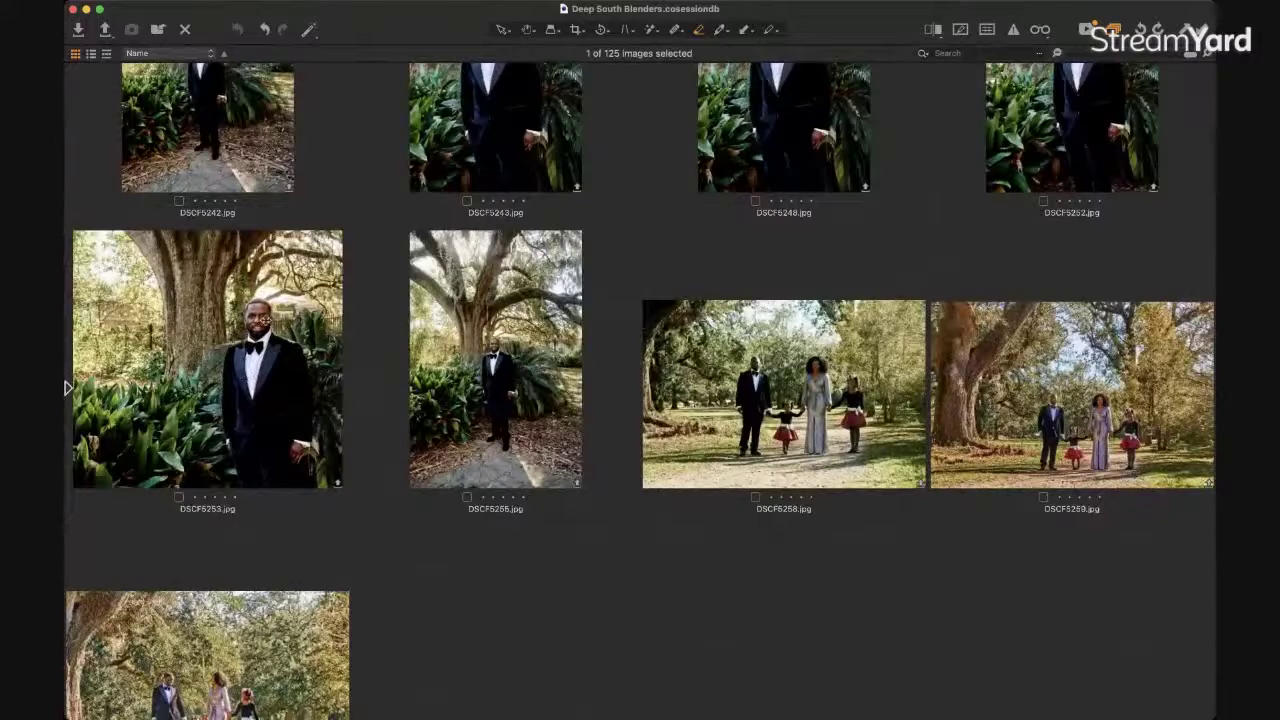
scroll(406, 352, down, 3)
scroll(406, 352, up, 5)
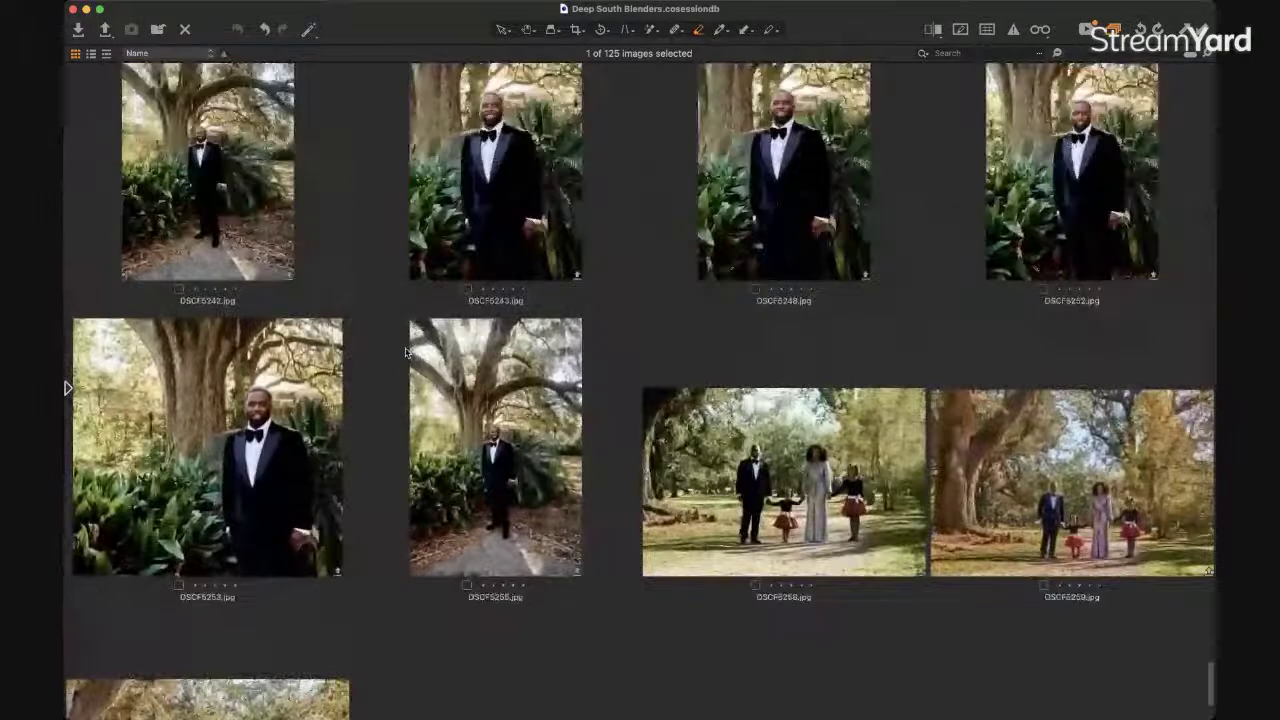
Browse back through the finished couple photos and open DSCF5200.jpg of the couple in front of the oak tree at full size.
scroll(406, 352, up, 10)
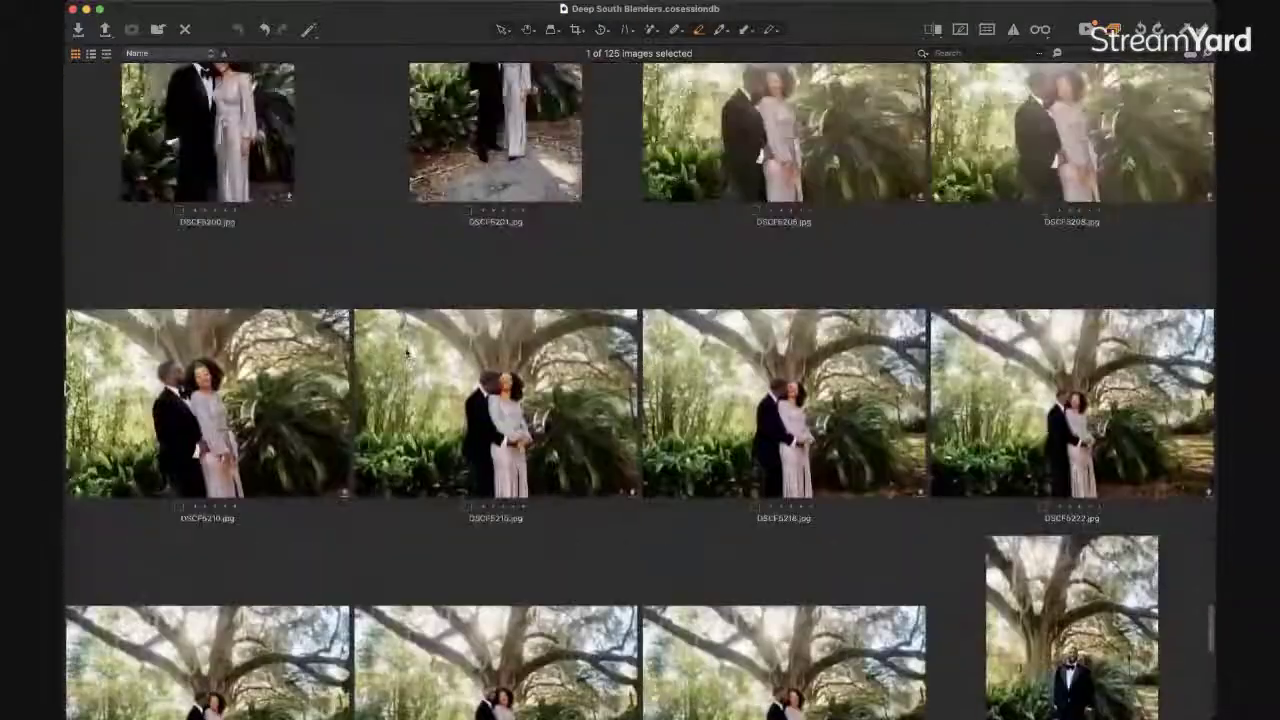
scroll(406, 352, up, 2)
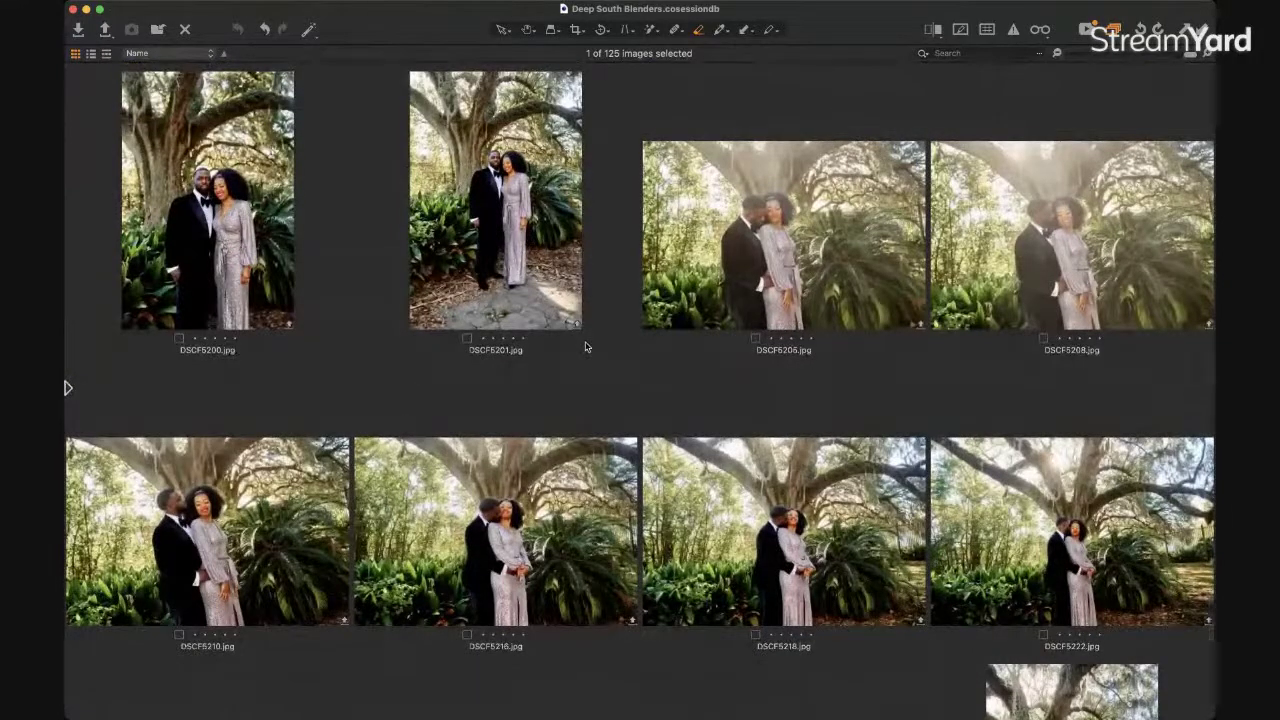
scroll(586, 347, up, 5)
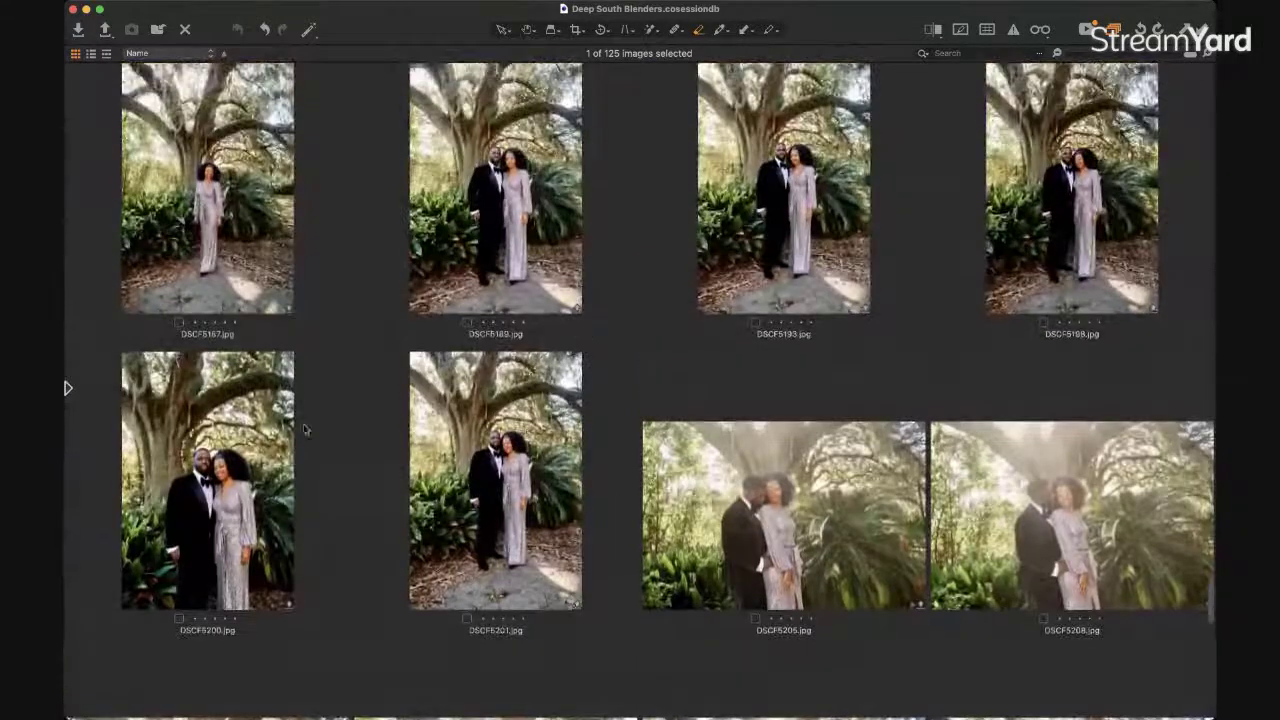
double_click(243, 440)
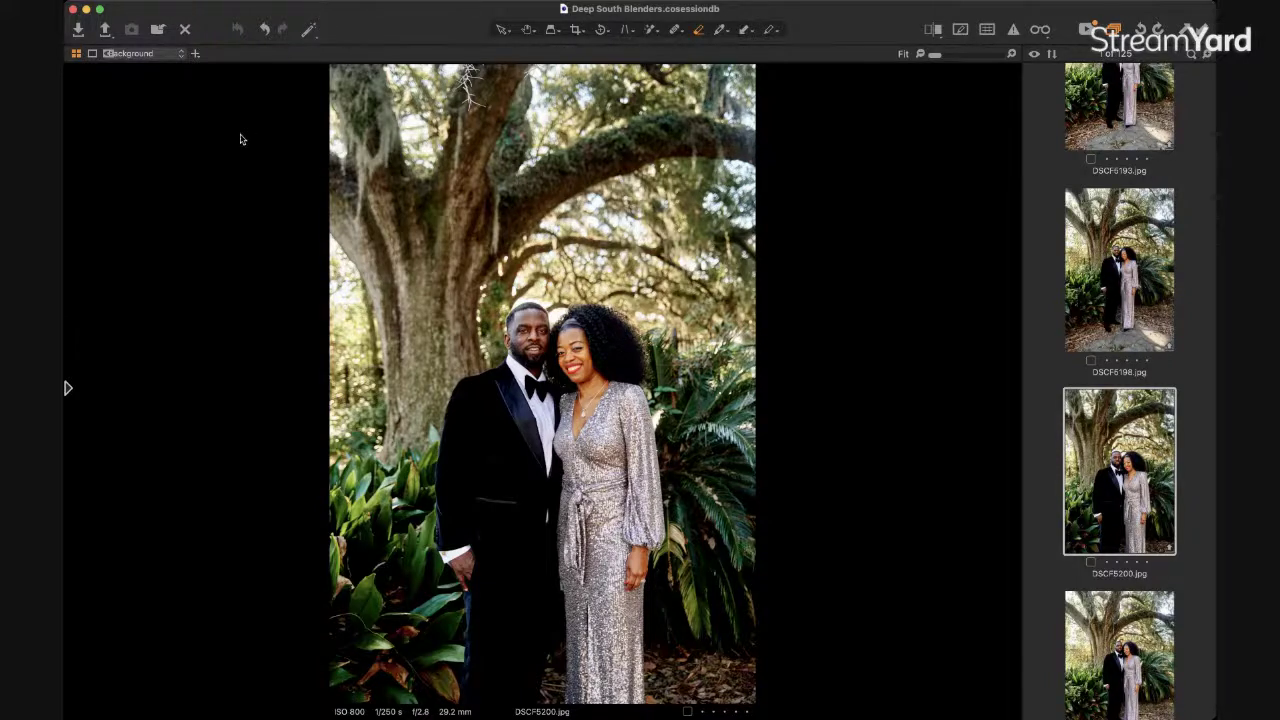
Switch to the Selected folder containing the raw files and browse its images as a full-width thumbnail grid.
mouse_move(68, 292)
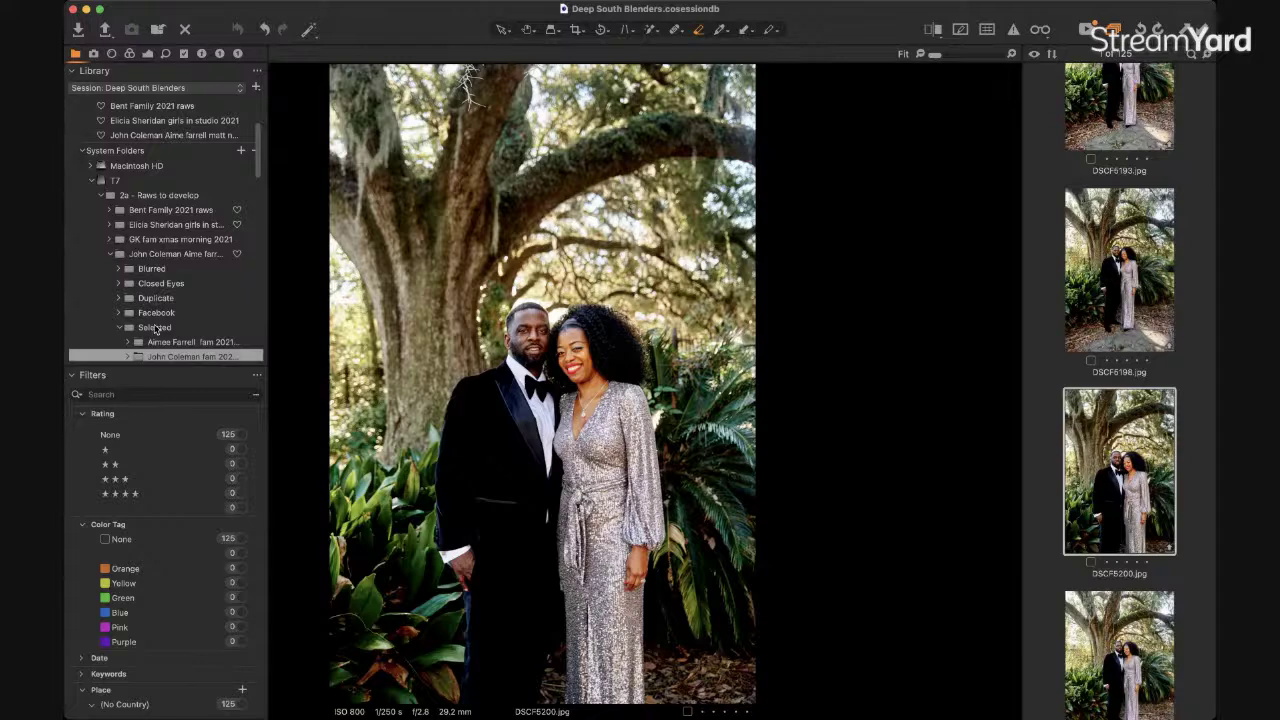
click(154, 328)
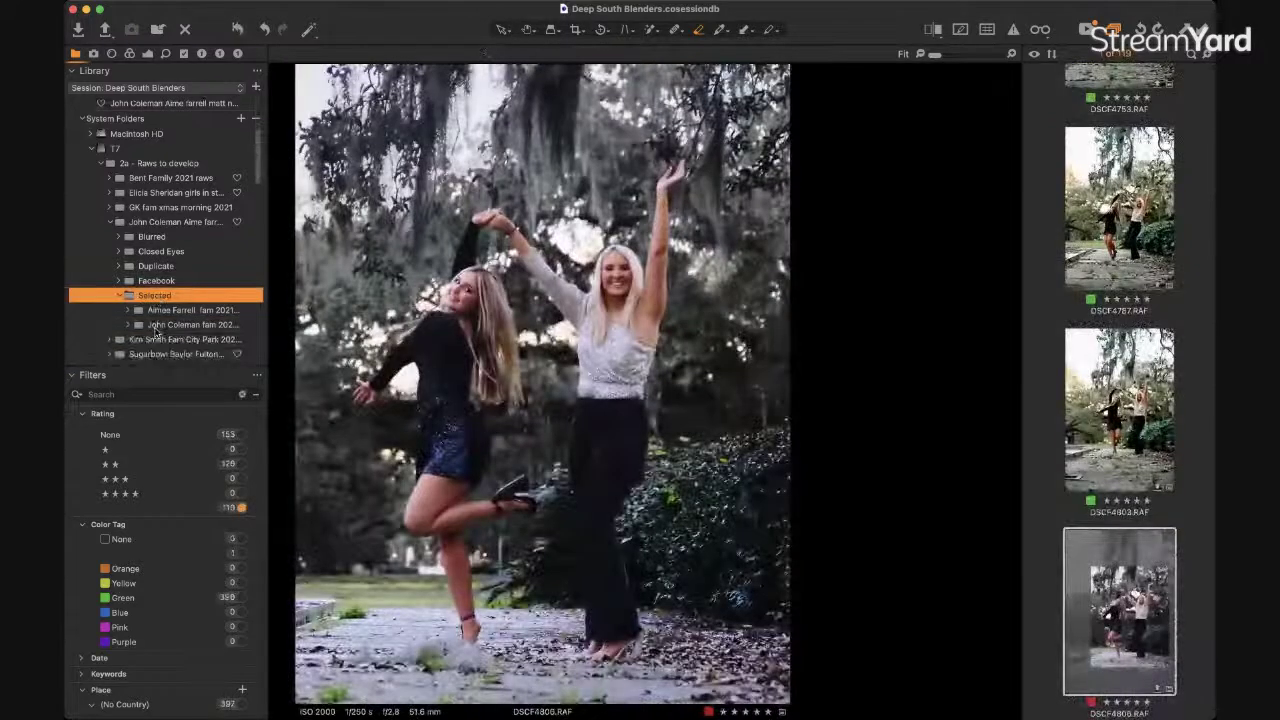
click(155, 326)
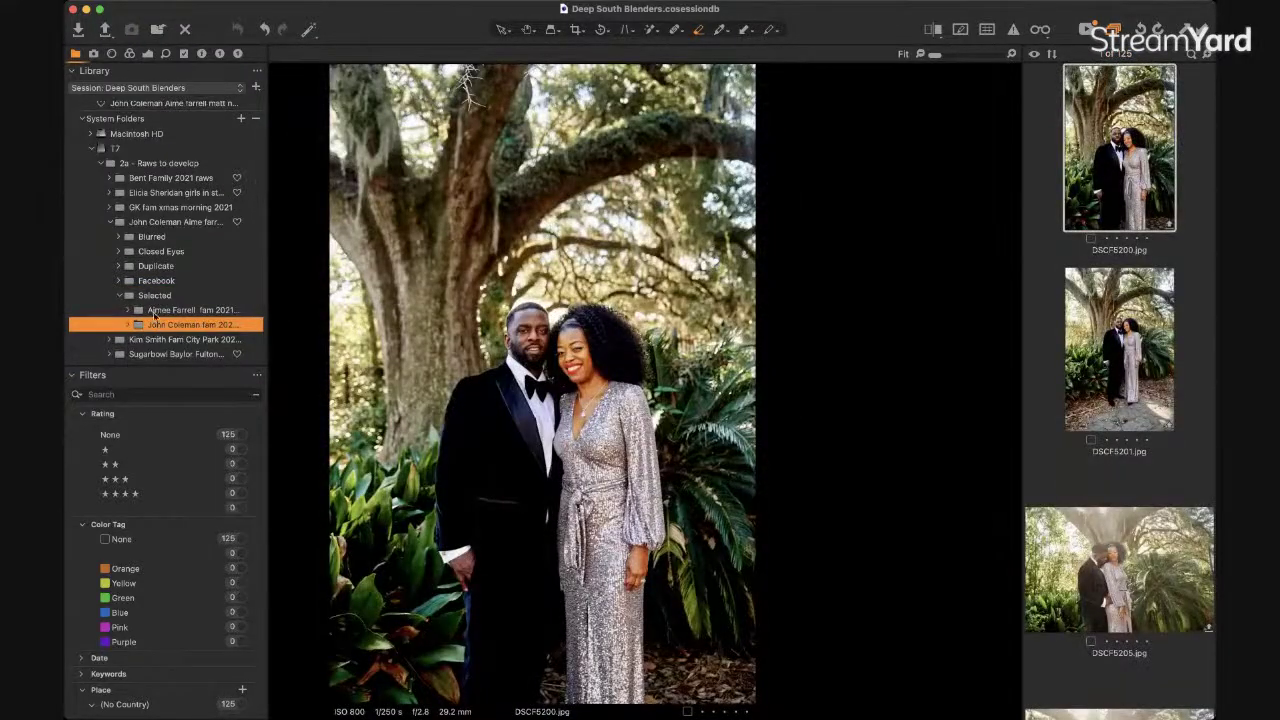
click(154, 300)
key(super+t)
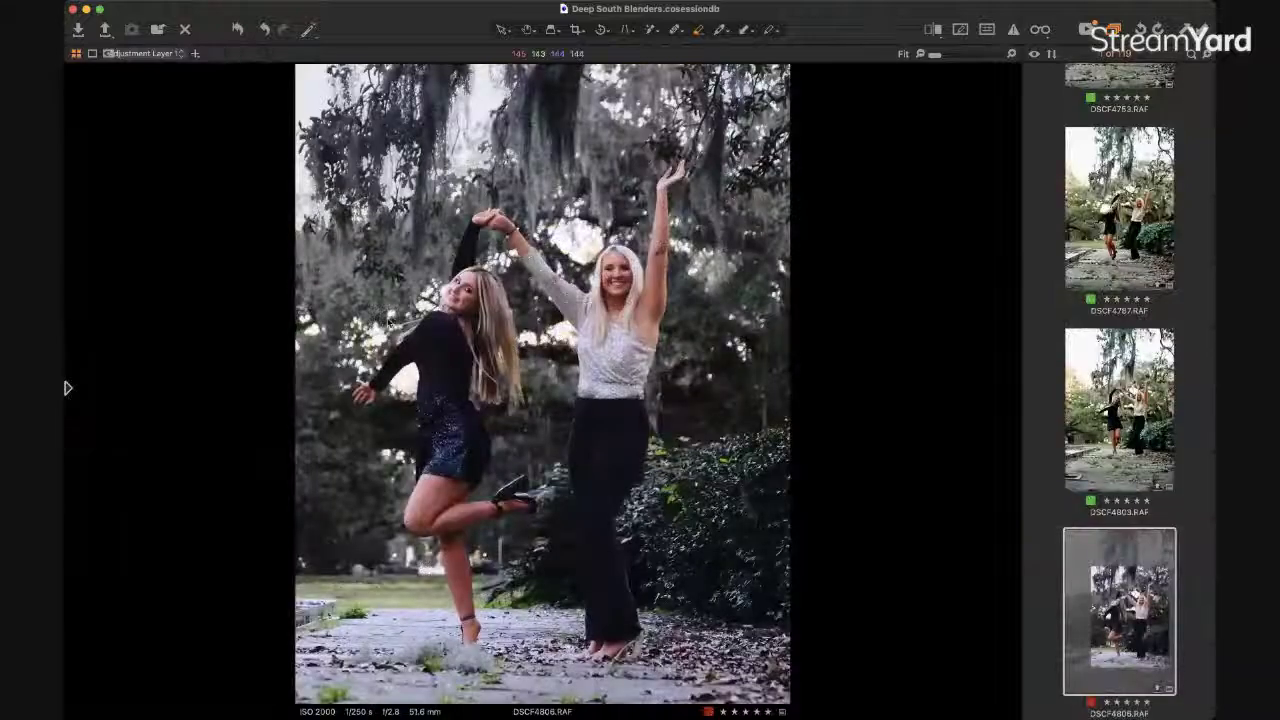
key(super+alt+v)
scroll(67, 388, up, 15)
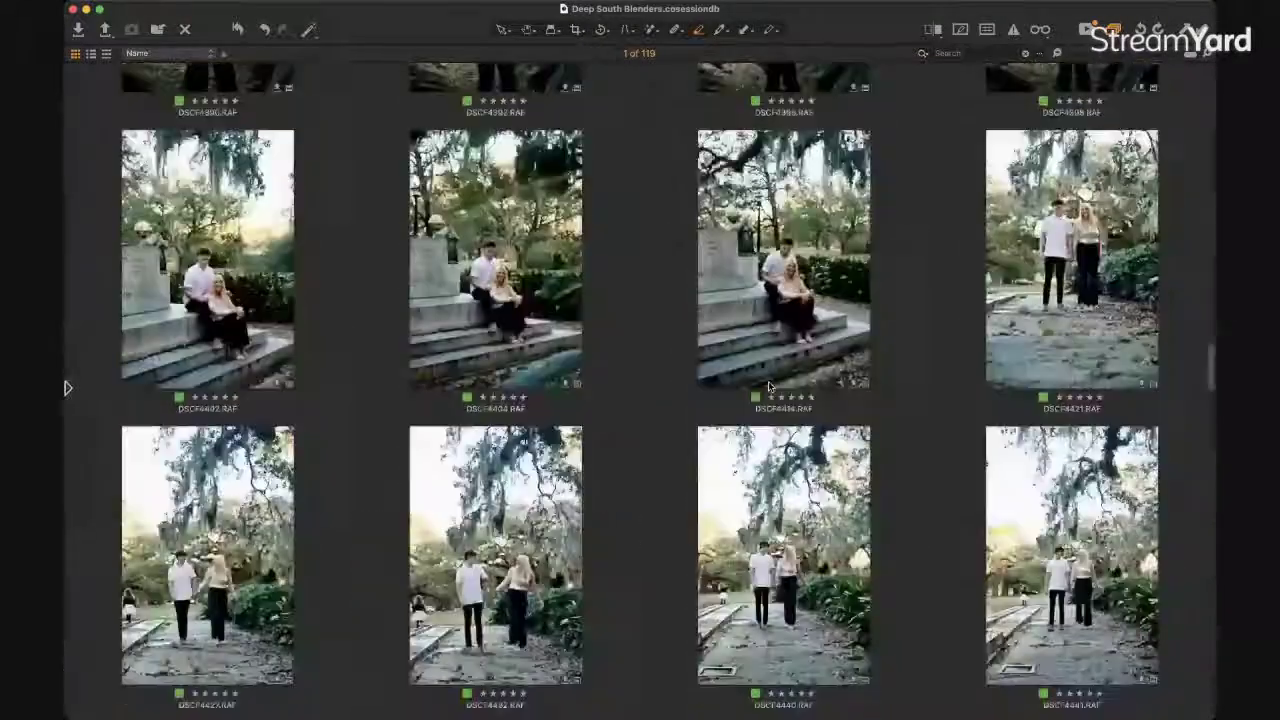
Filter the Selected folder by the two-star rating instead of five stars and browse the matching raw files.
key(super+t)
click(240, 465)
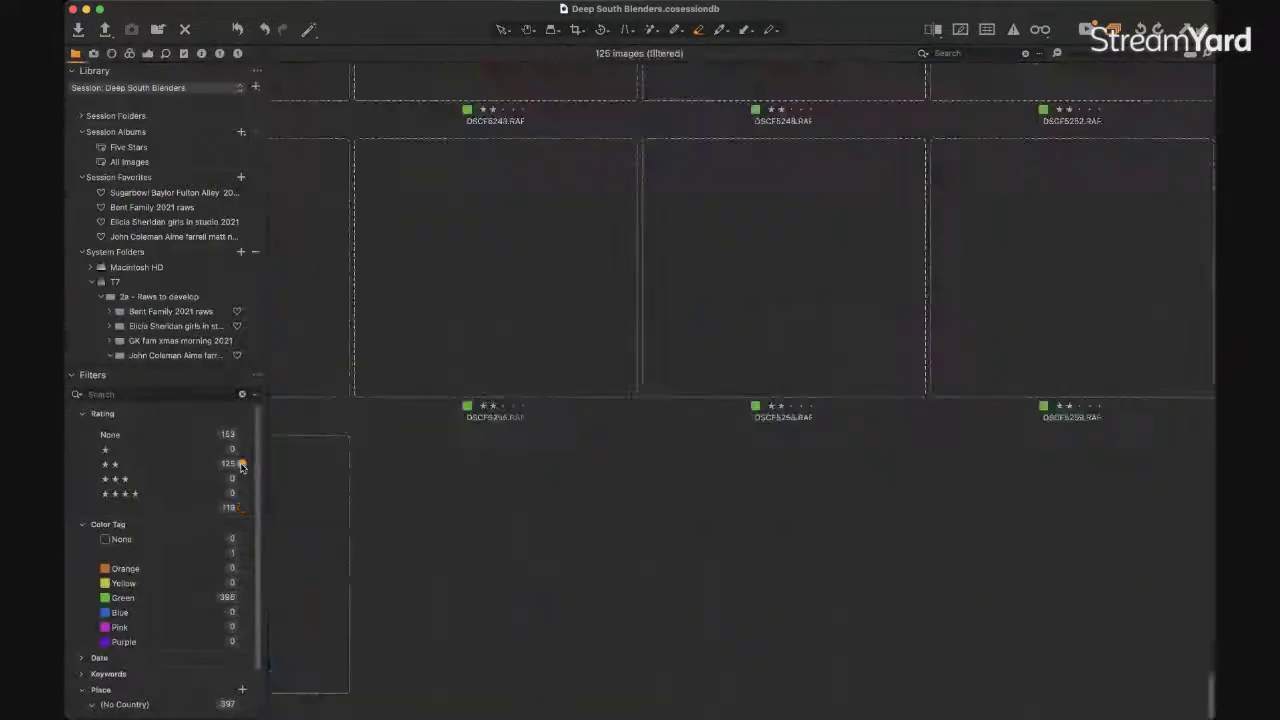
key(super+t)
scroll(596, 360, up, 5)
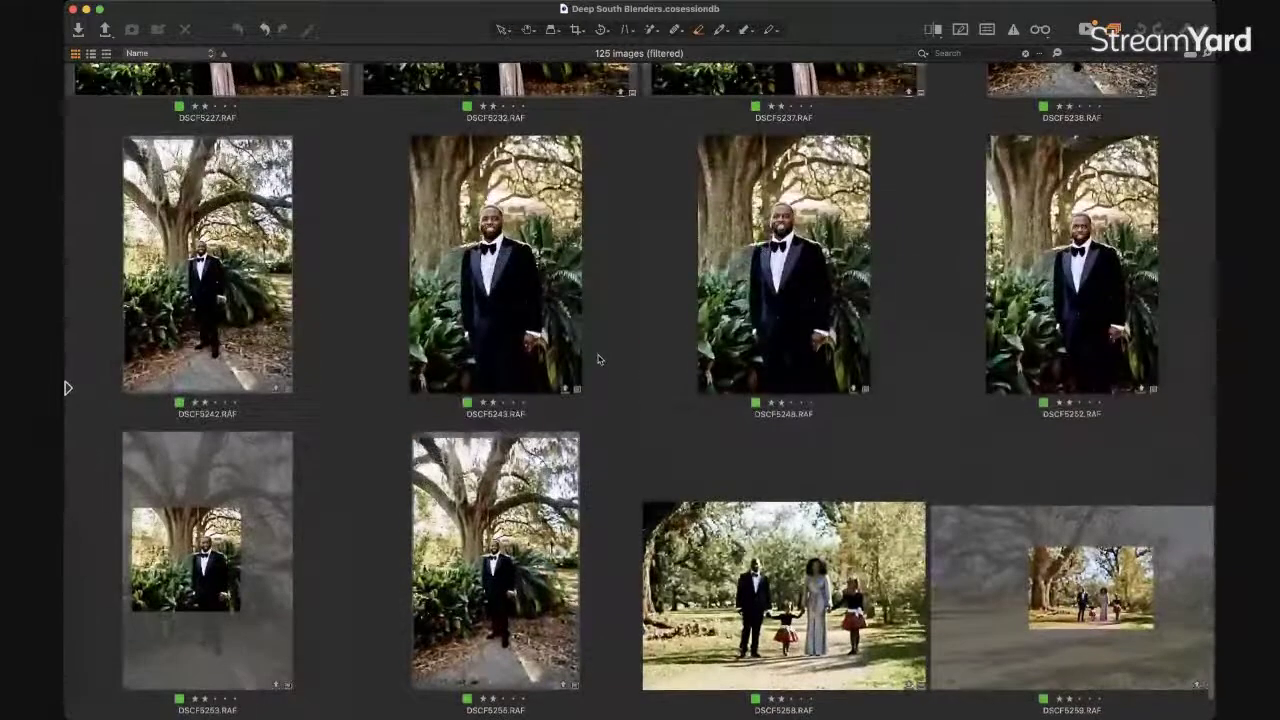
Open the raw photo DSCF5243.RAF of the man in the tuxedo at full size and zoom in to 50%.
double_click(494, 490)
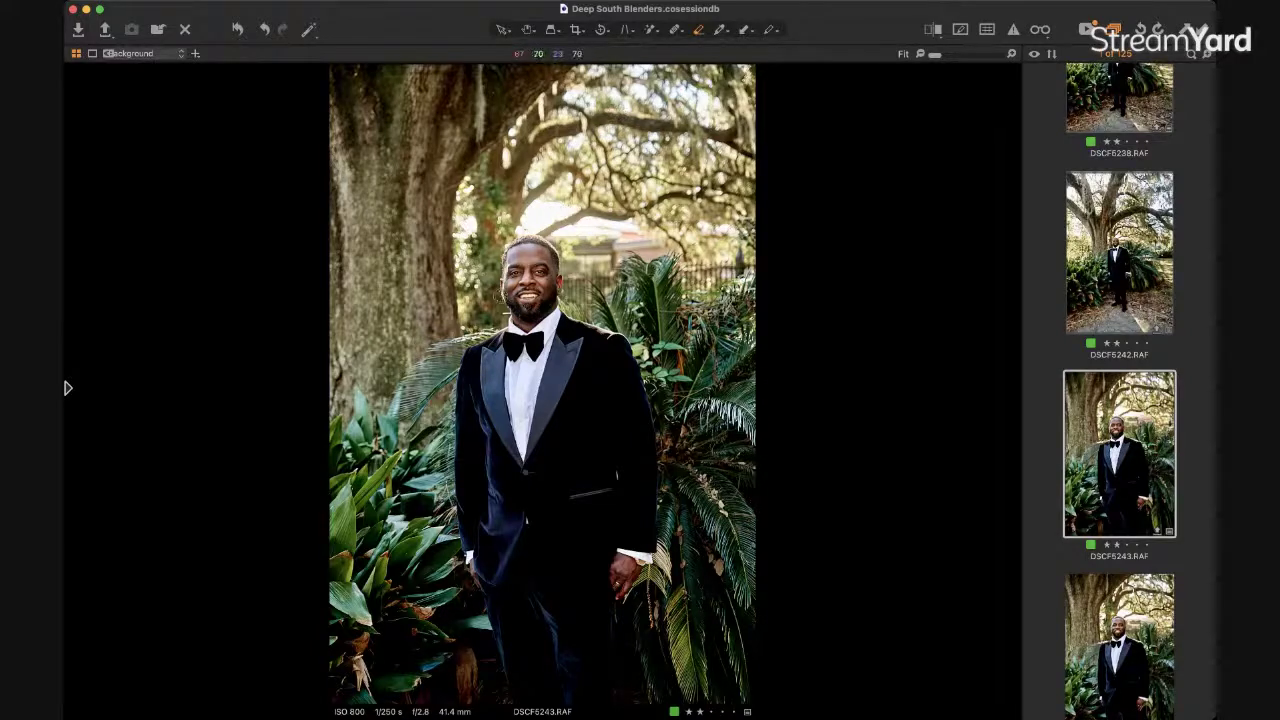
click(498, 292)
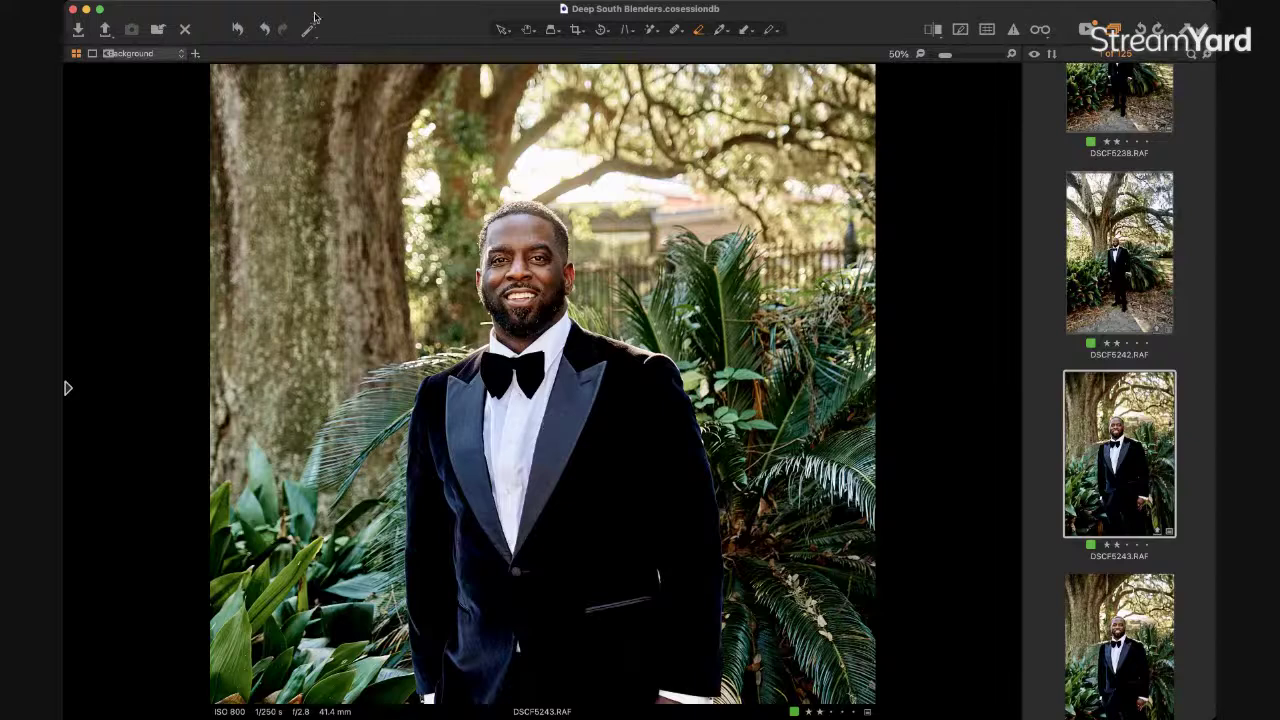
key(super+r)
Lower the High Dynamic Range Highlight of DSCF5243.RAF to -68 and view the photo without the tools.
key(super+alt+t)
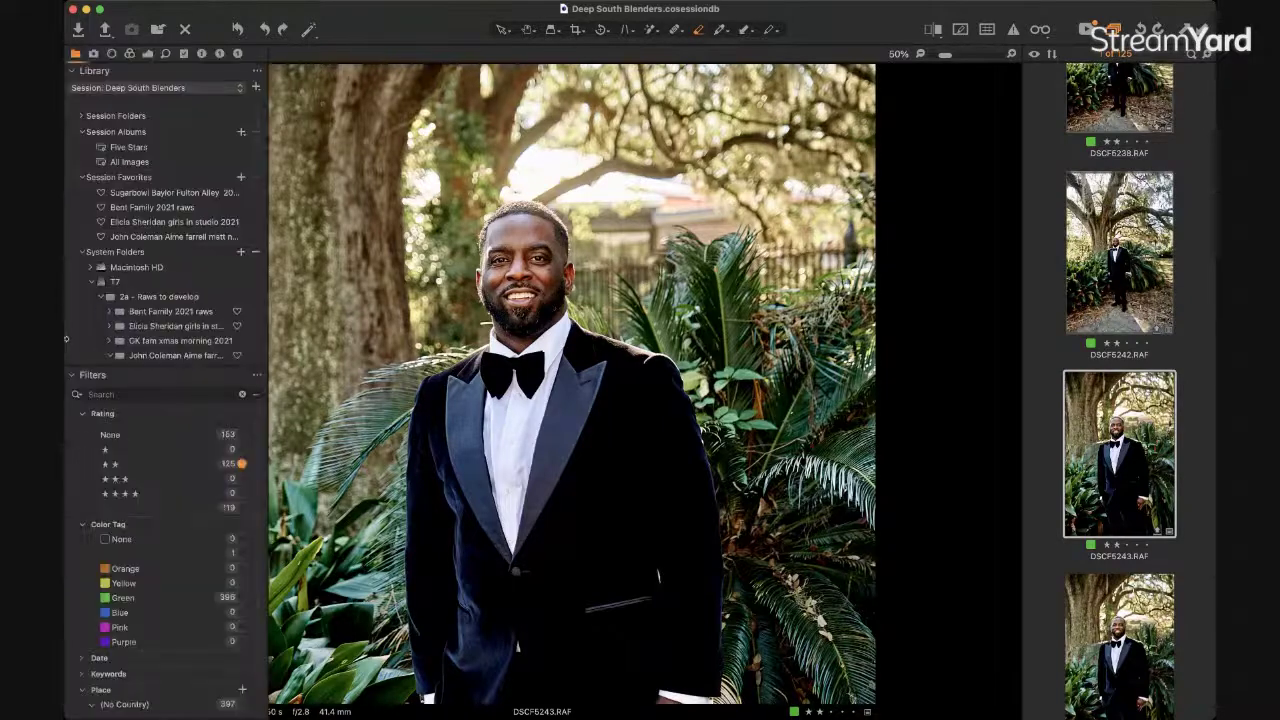
click(129, 53)
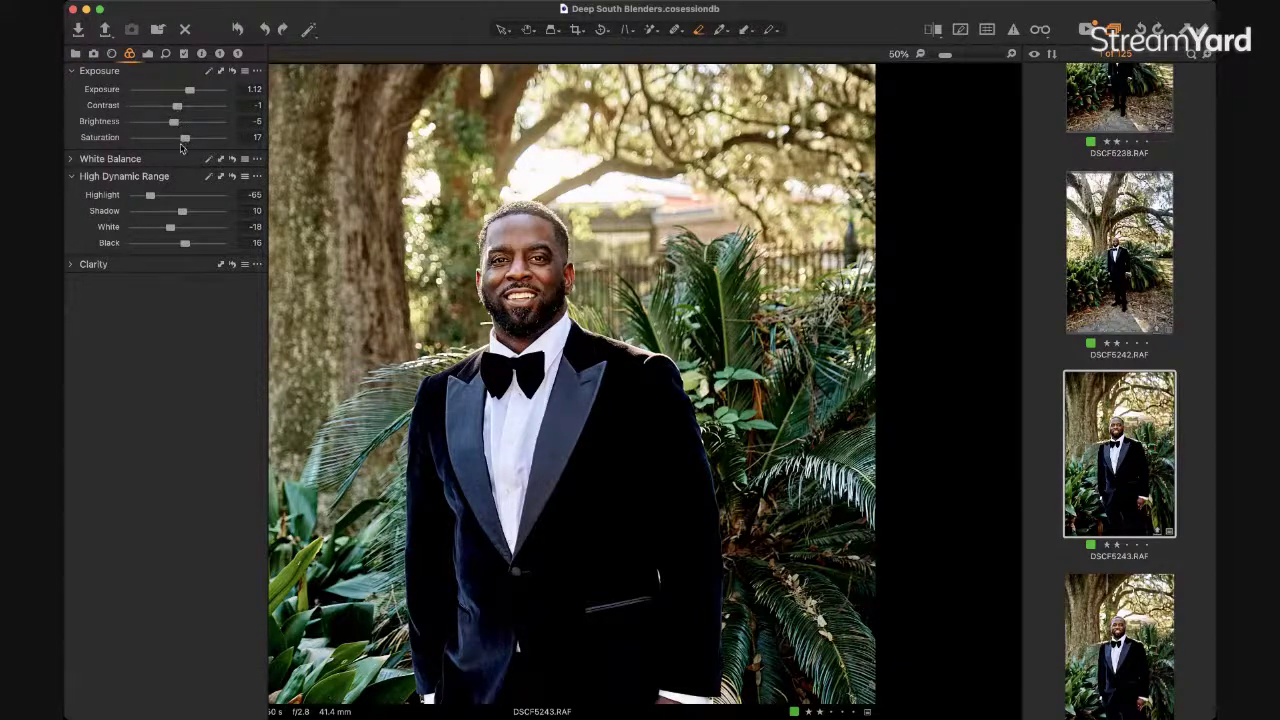
mouse_move(150, 200)
mouse_down()
mouse_move(207, 198)
mouse_move(135, 198)
mouse_move(149, 199)
mouse_up()
key(super+t)
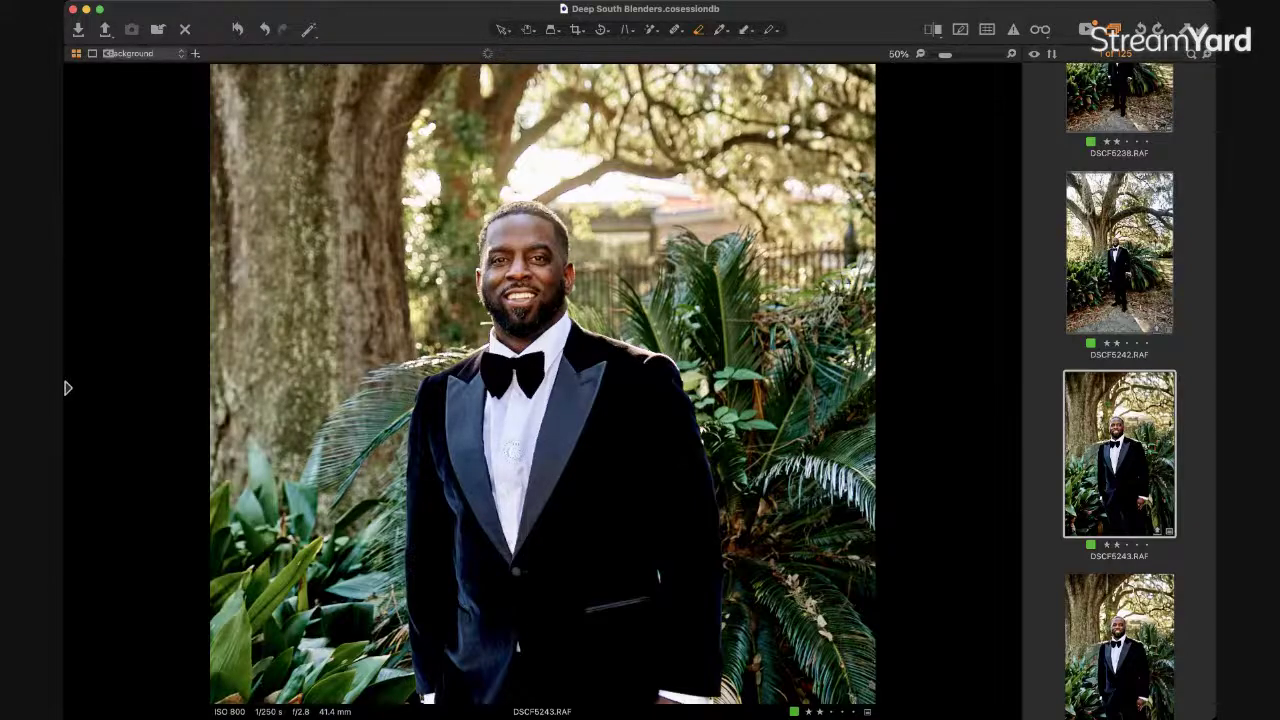
Raise the High Dynamic Range Shadow of the tuxedo portrait to 36 and view the result without the tools.
click(67, 388)
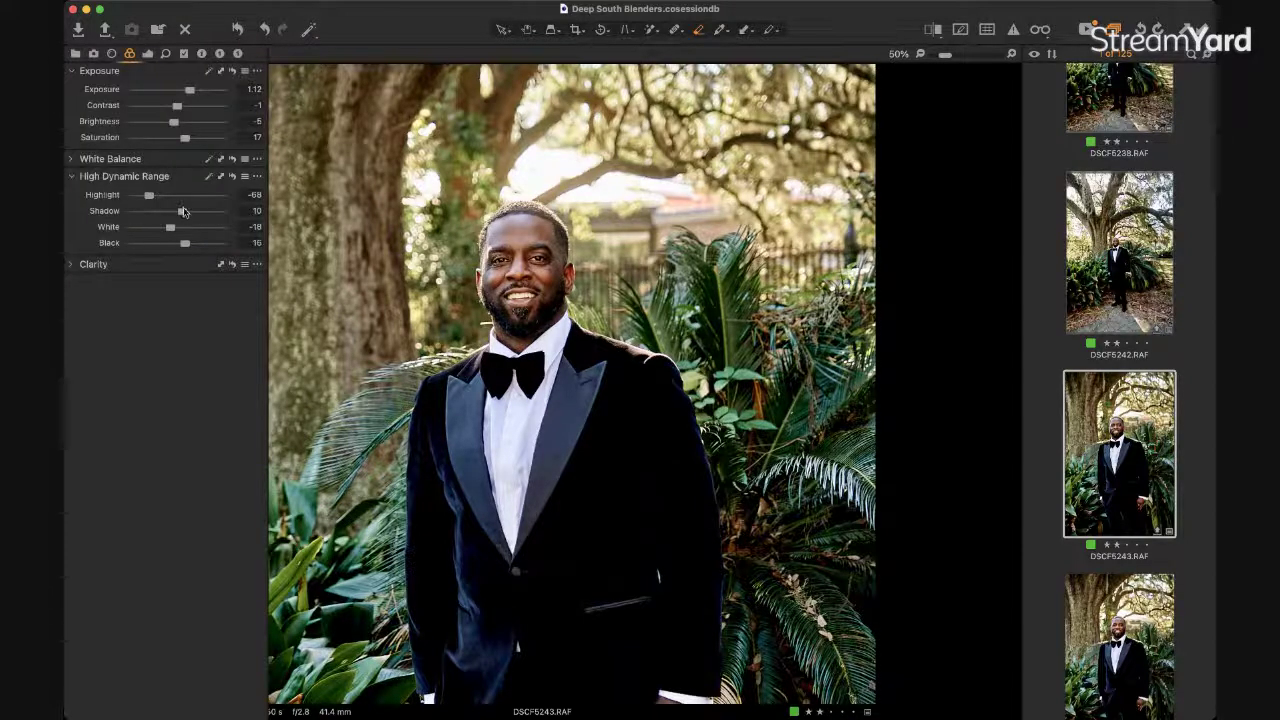
mouse_move(182, 215)
mouse_down()
mouse_move(162, 215)
mouse_move(203, 214)
mouse_move(183, 213)
mouse_up()
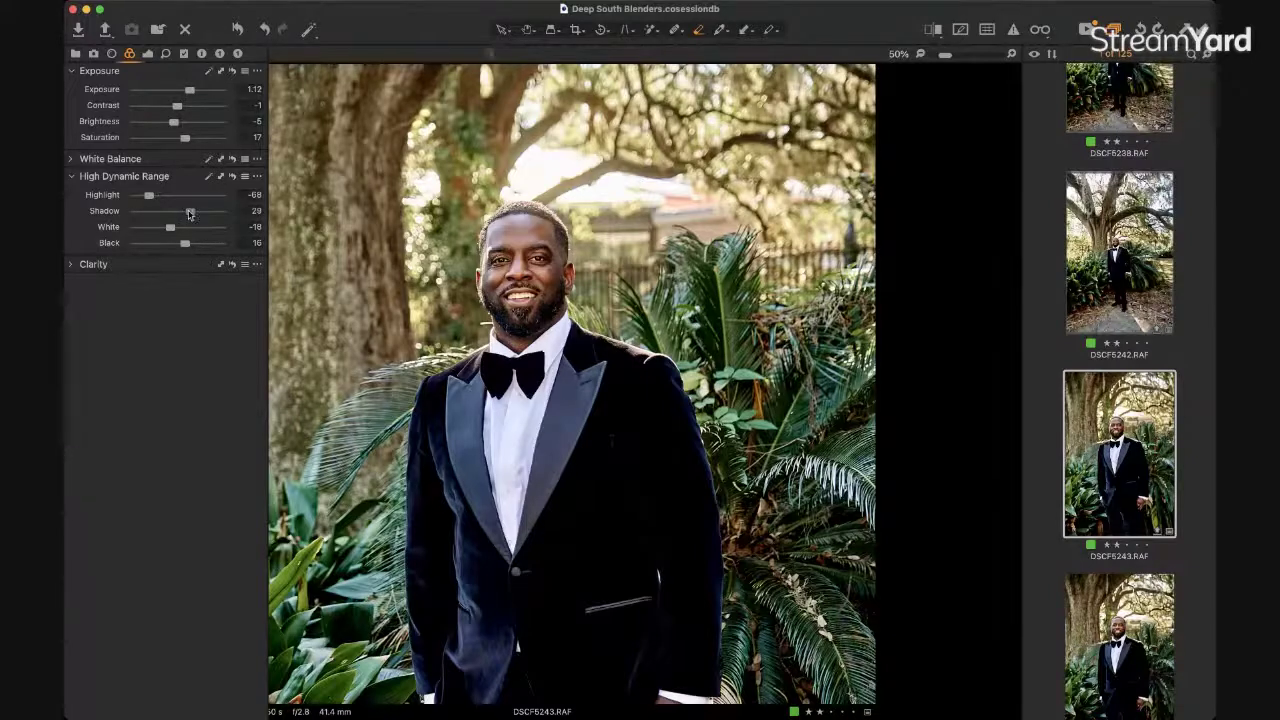
mouse_move(188, 213)
mouse_down()
mouse_move(208, 215)
mouse_move(193, 211)
mouse_up()
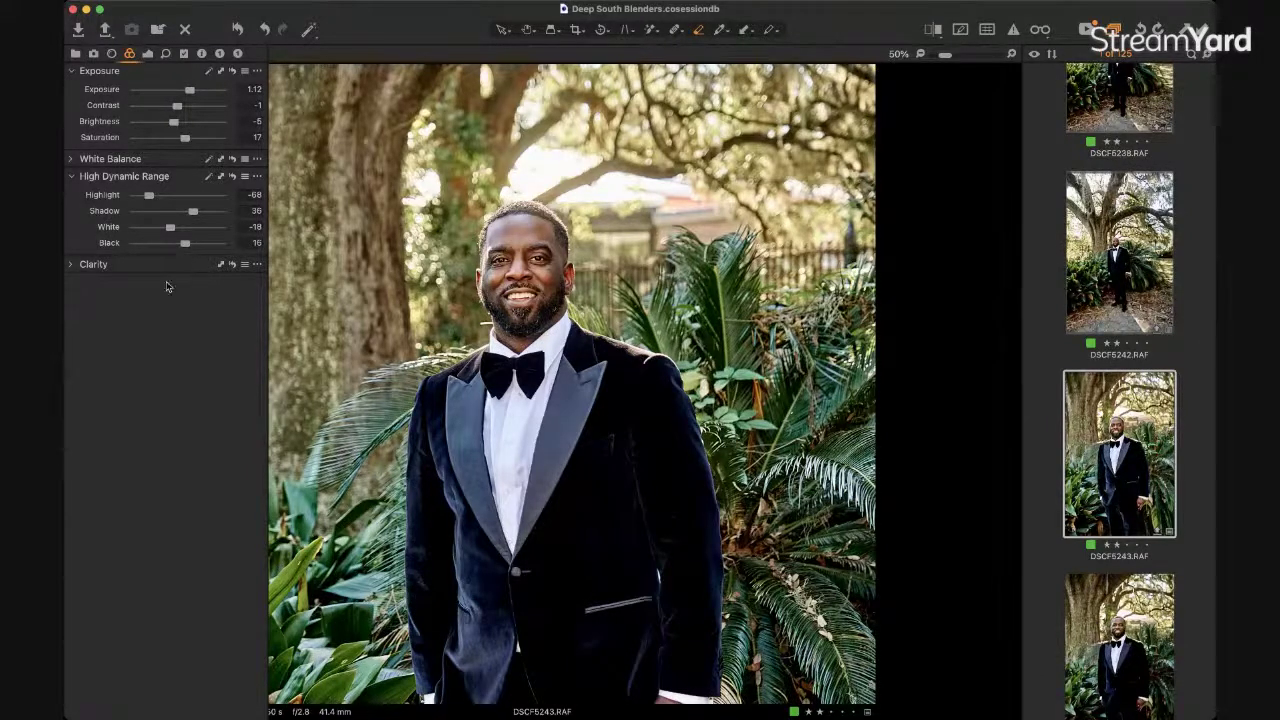
key(super+alt+t)
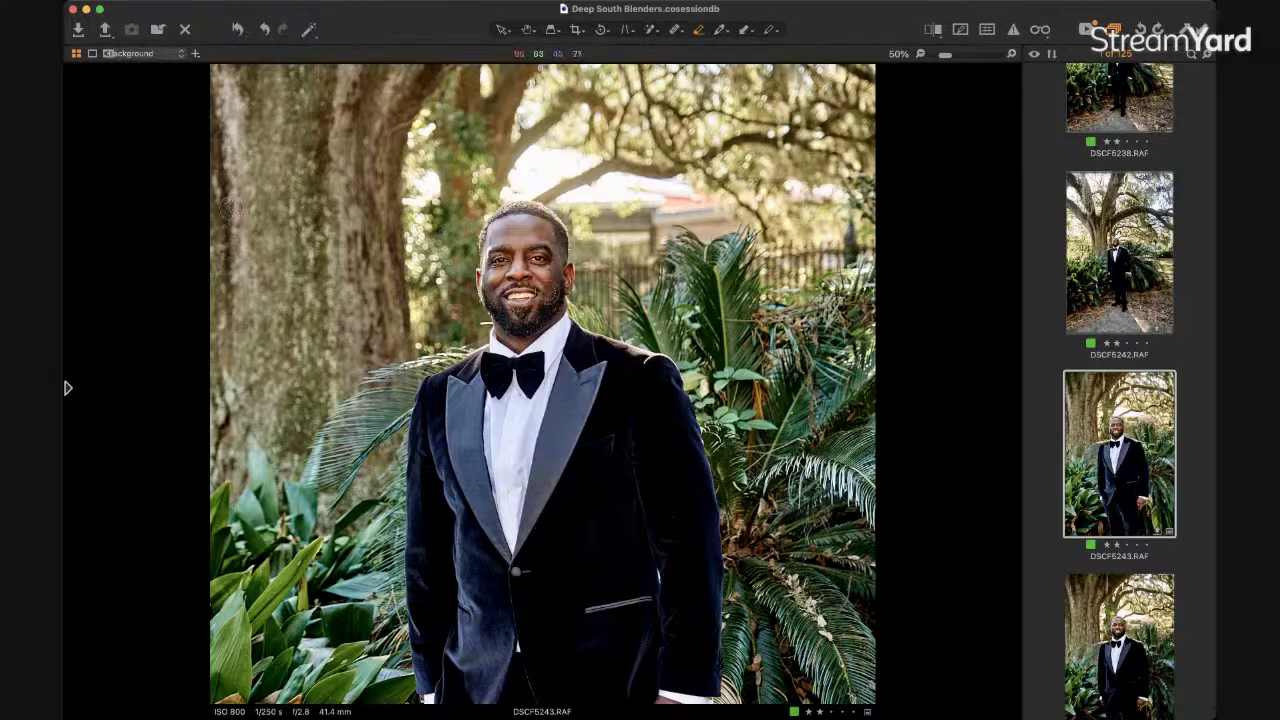
mouse_move(66, 146)
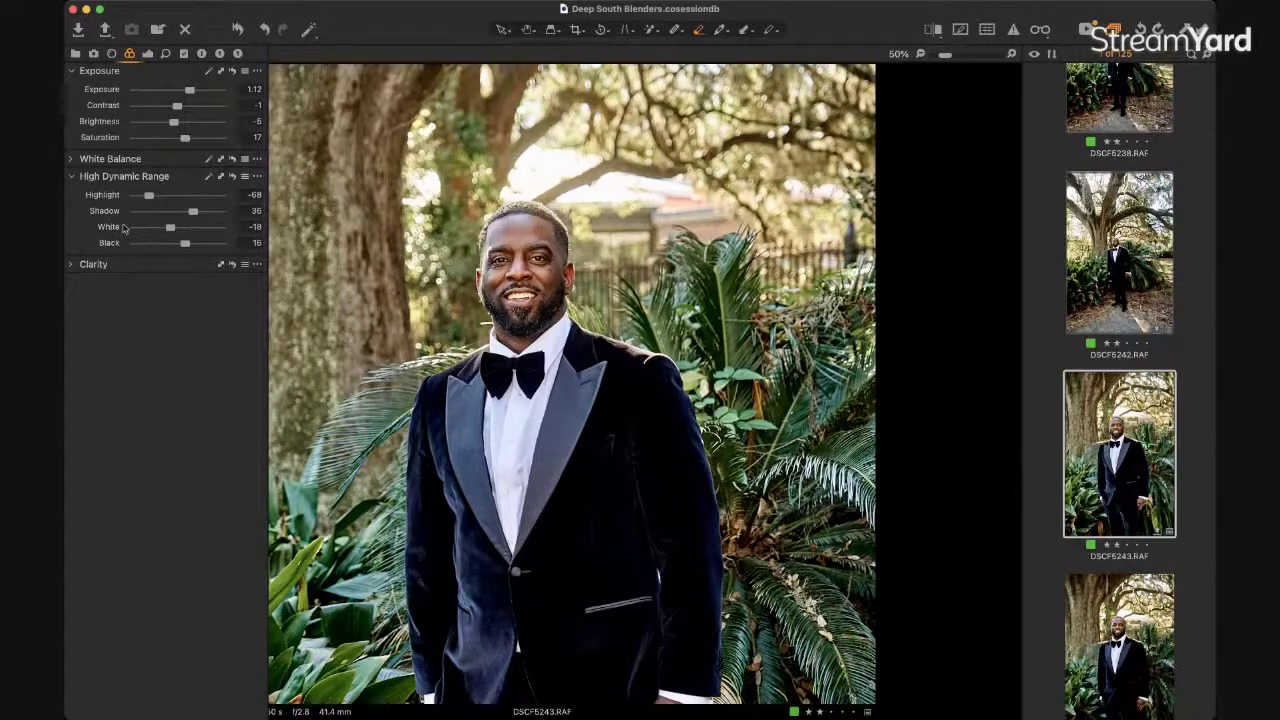
click(71, 177)
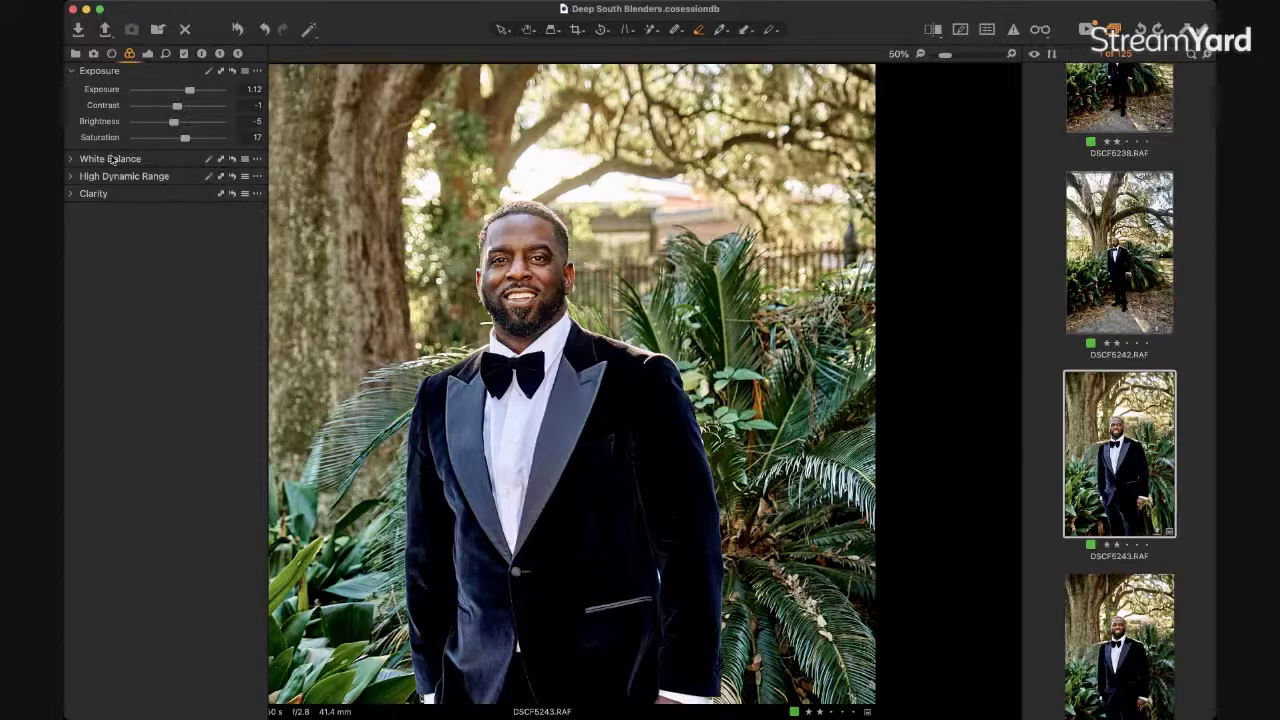
click(71, 177)
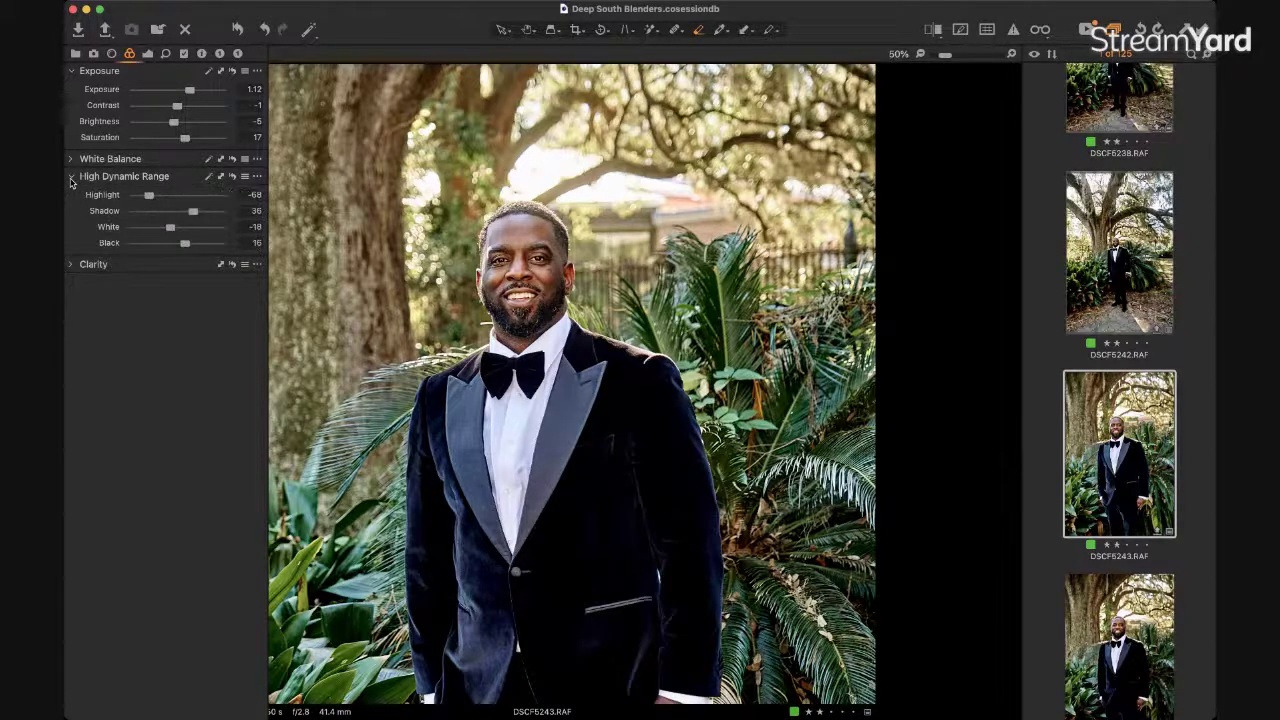
key(super+alt+t)
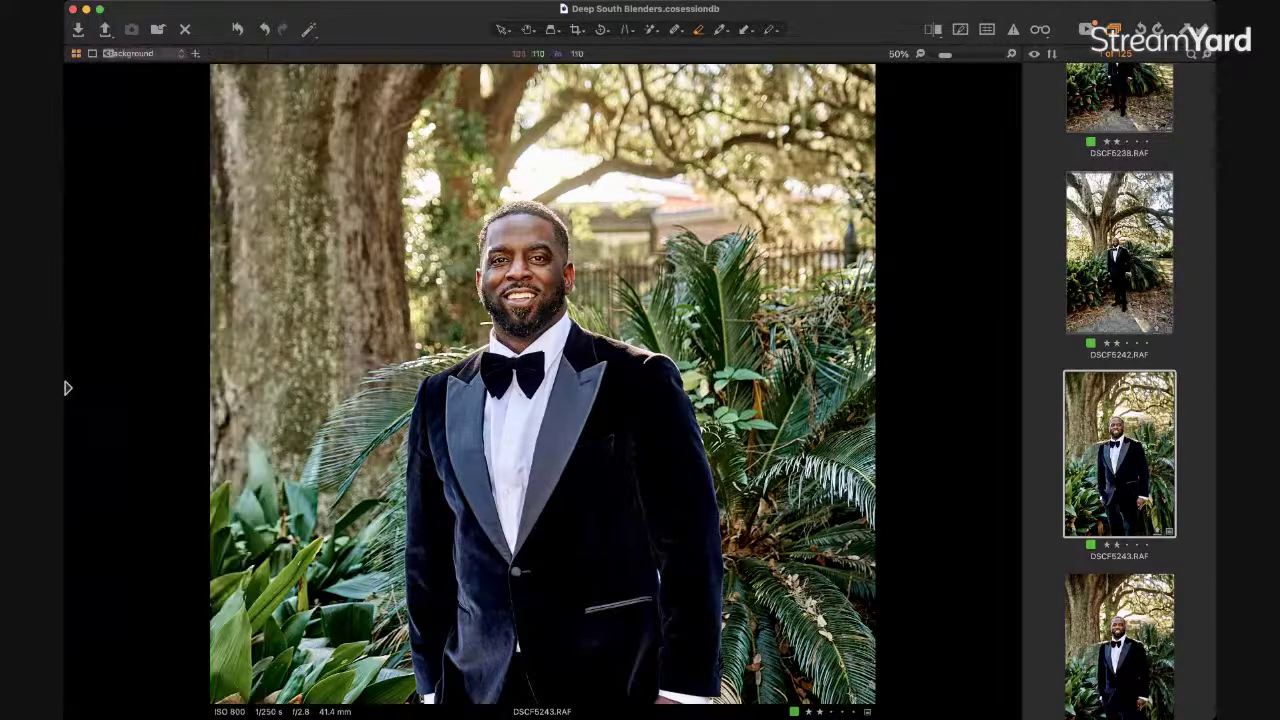
Try darker High Dynamic Range settings on the tuxedo portrait with Black at -1 and Shadow at -8.
mouse_move(66, 388)
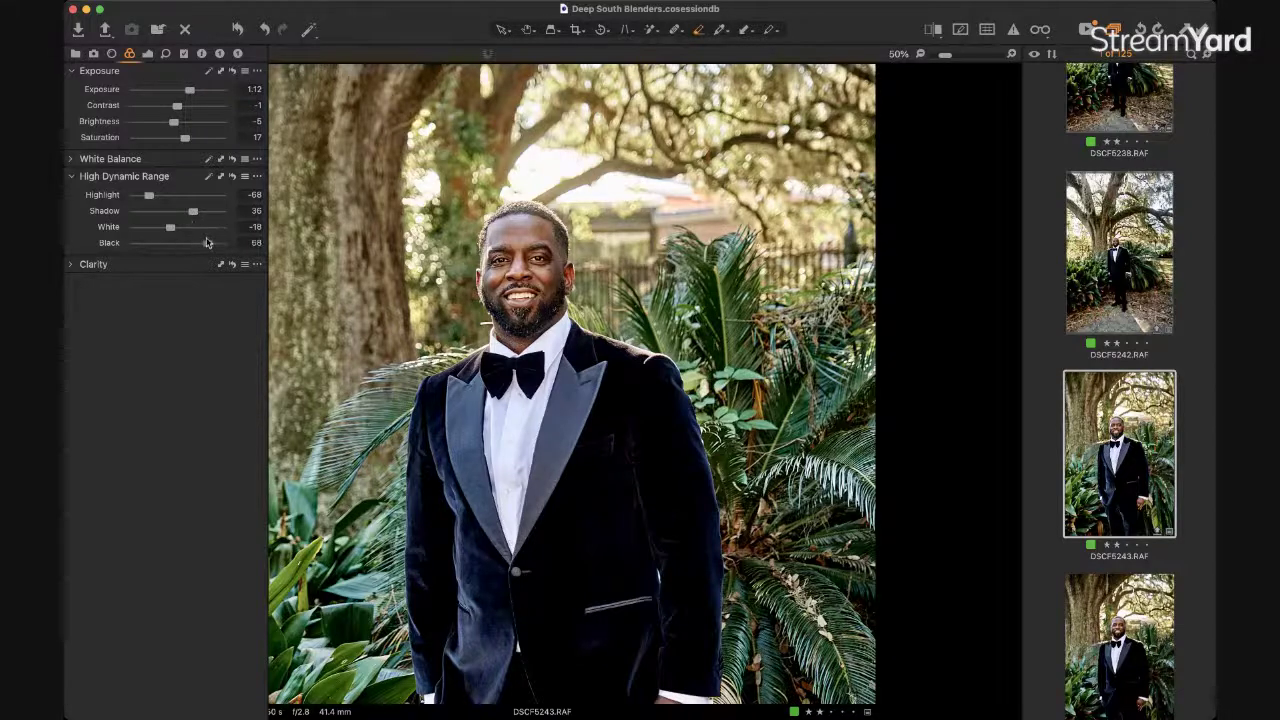
drag(207, 243, 192, 213)
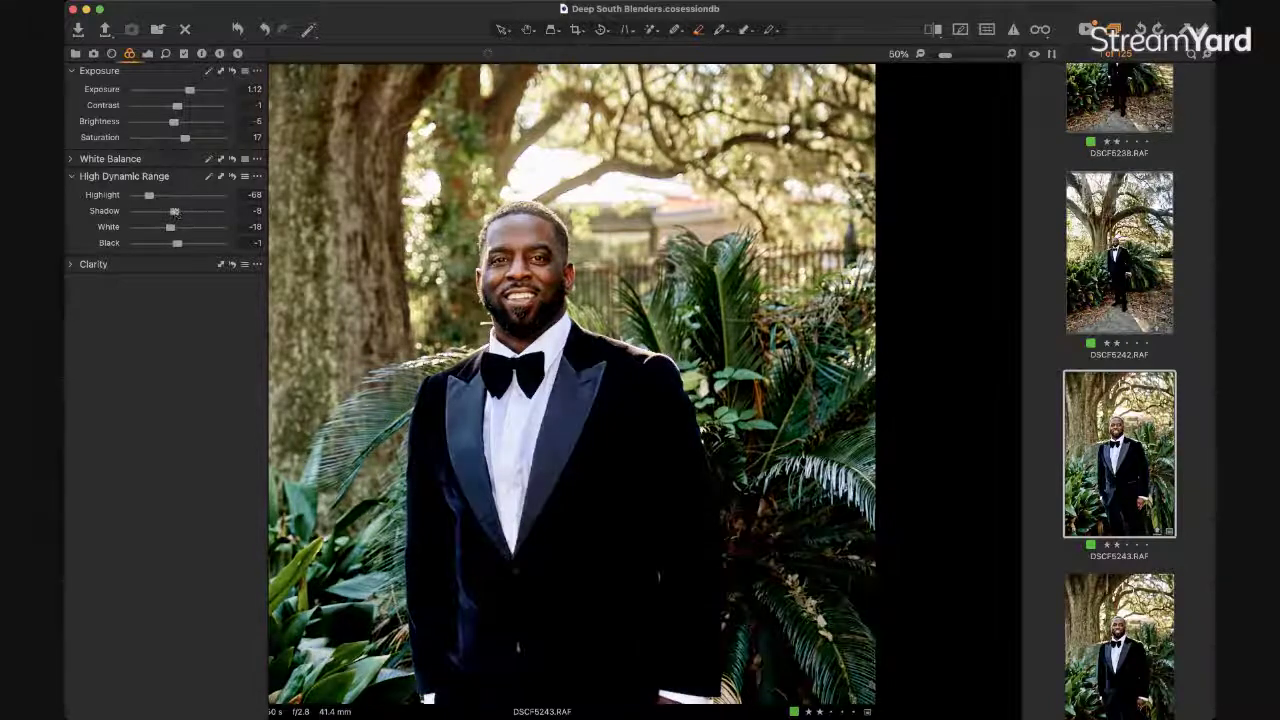
key(super+t)
key(super+t)
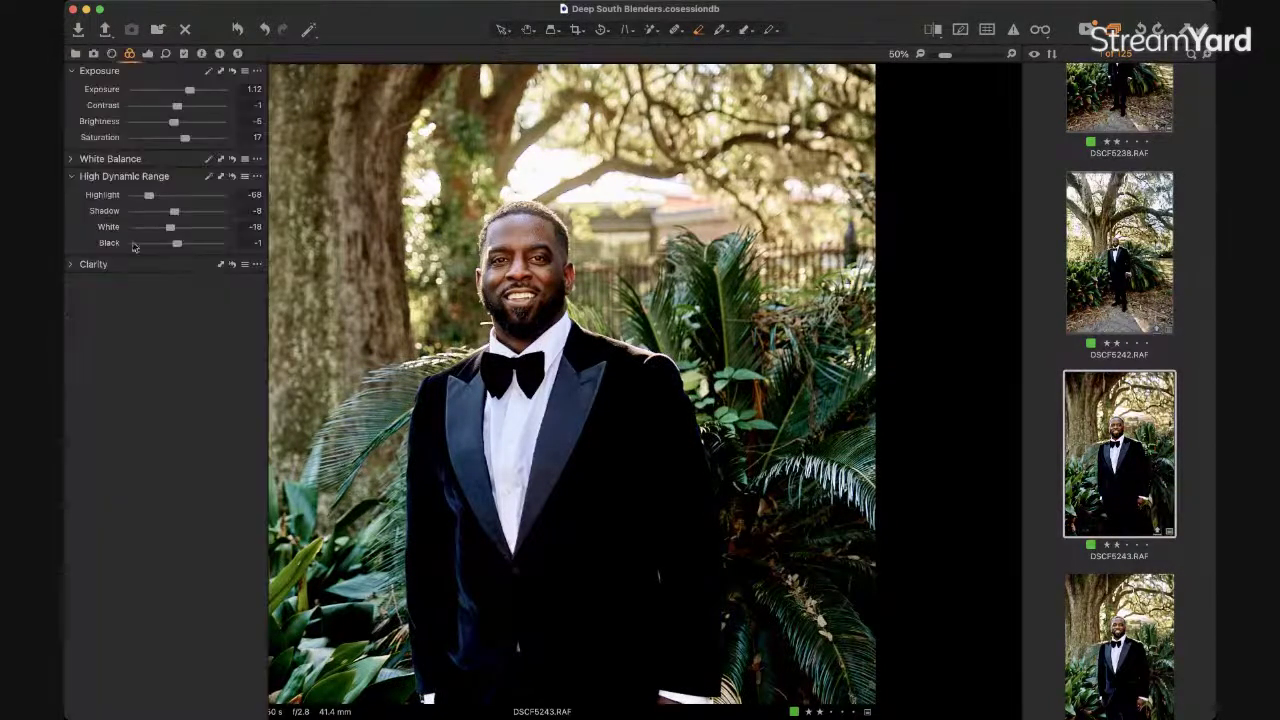
Set the tuxedo portrait's High Dynamic Range Shadow to 12 and Black to 55, hide the tools and shrink the window.
drag(177, 217, 200, 247)
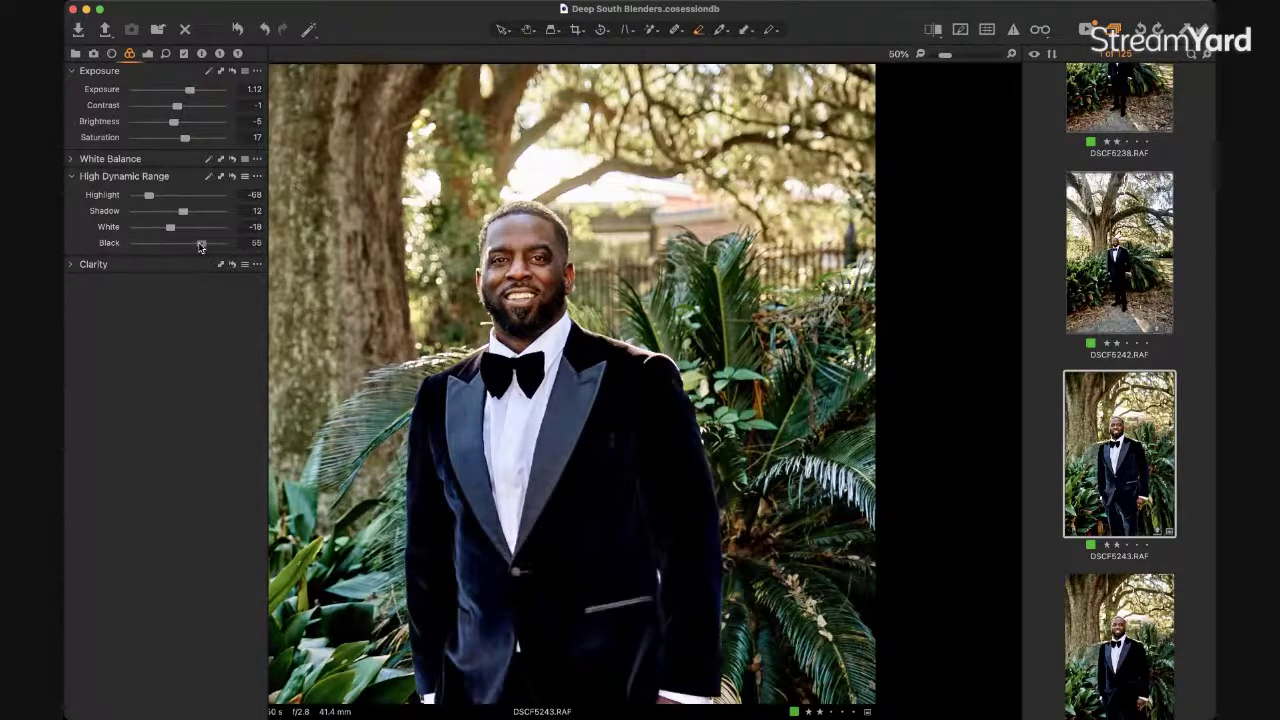
key(super+alt+t)
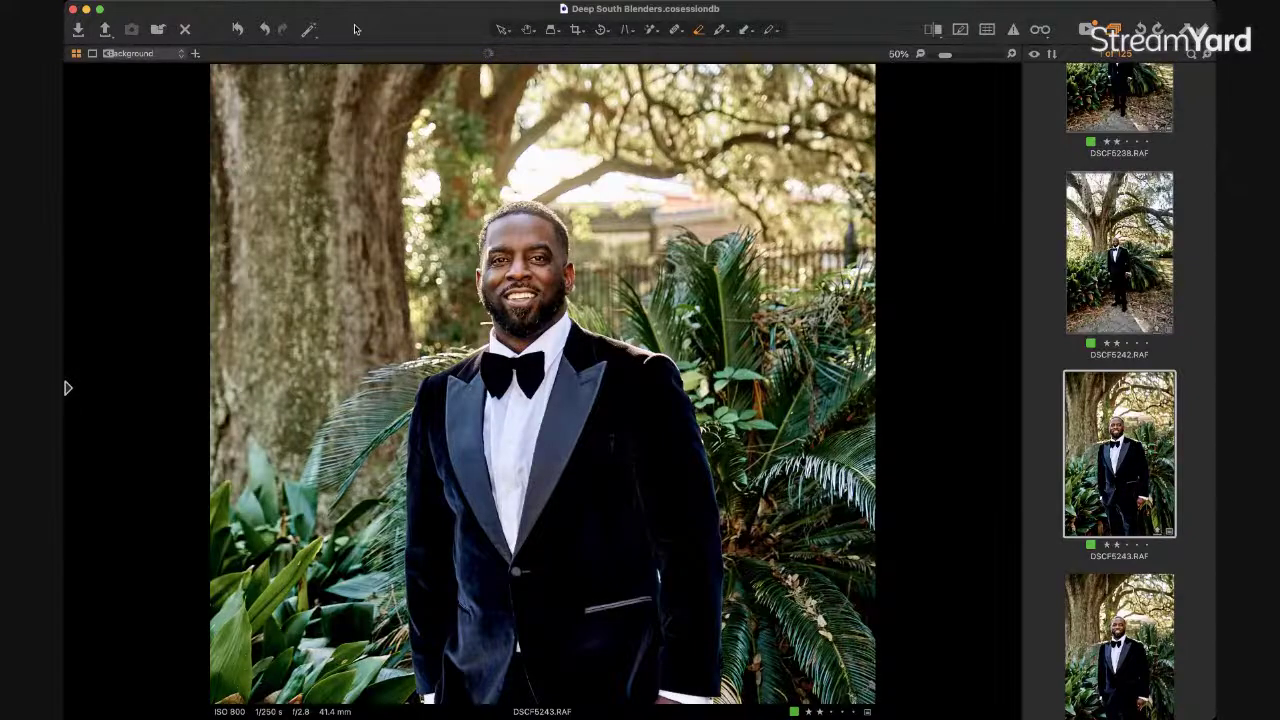
double_click(366, 29)
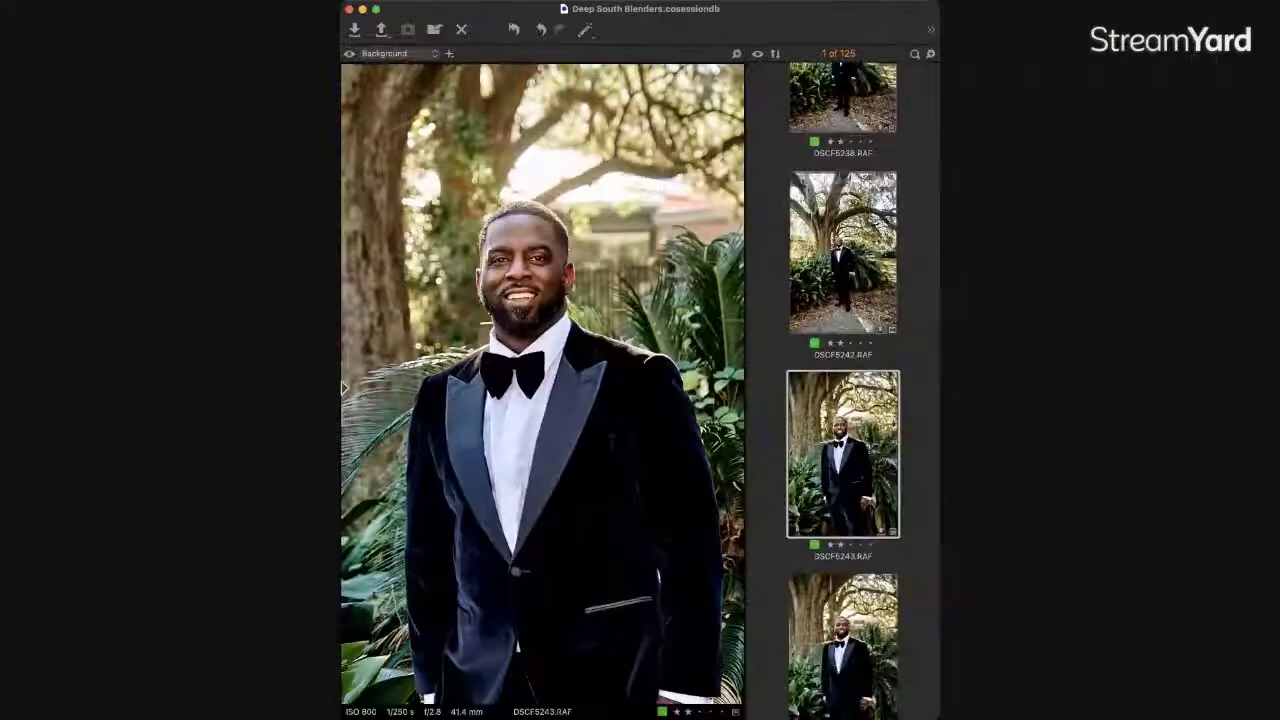